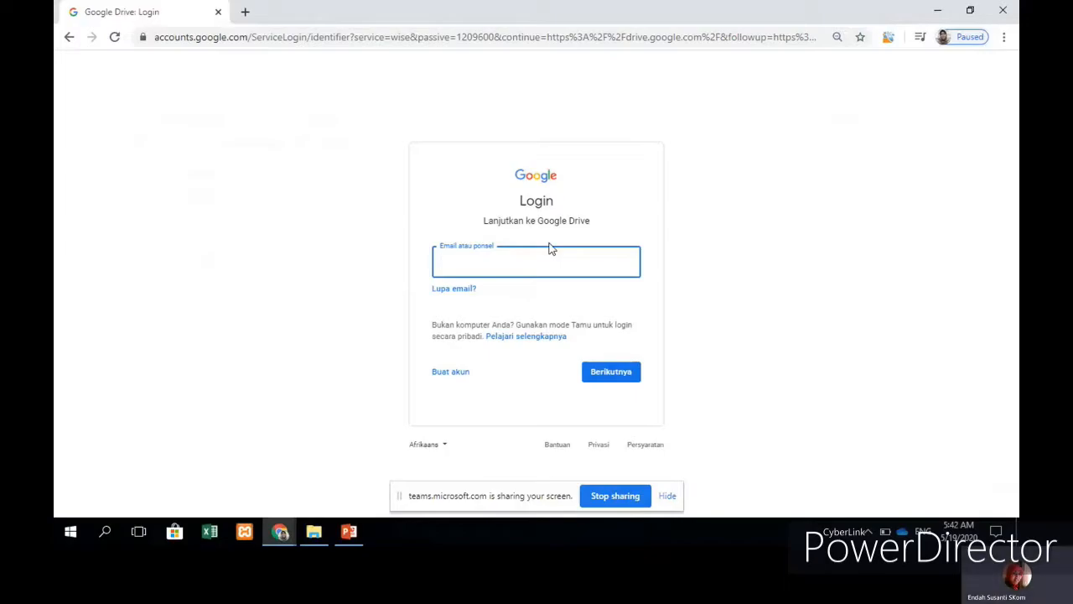
Step: Sign in with the suggested Google account and its password to reach the empty My Drive
text(p)
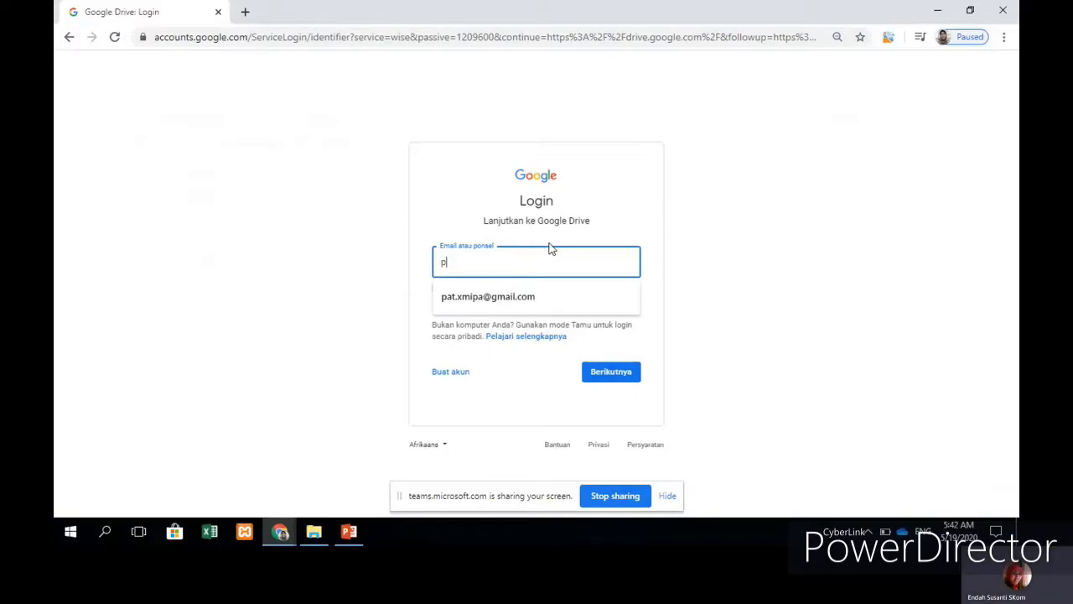
click(533, 299)
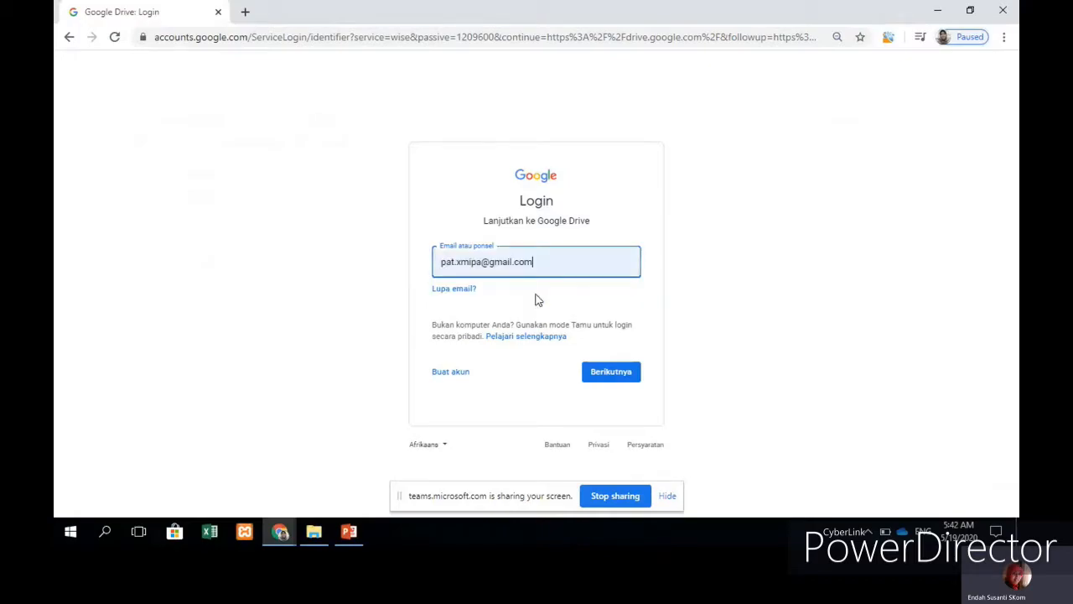
click(609, 374)
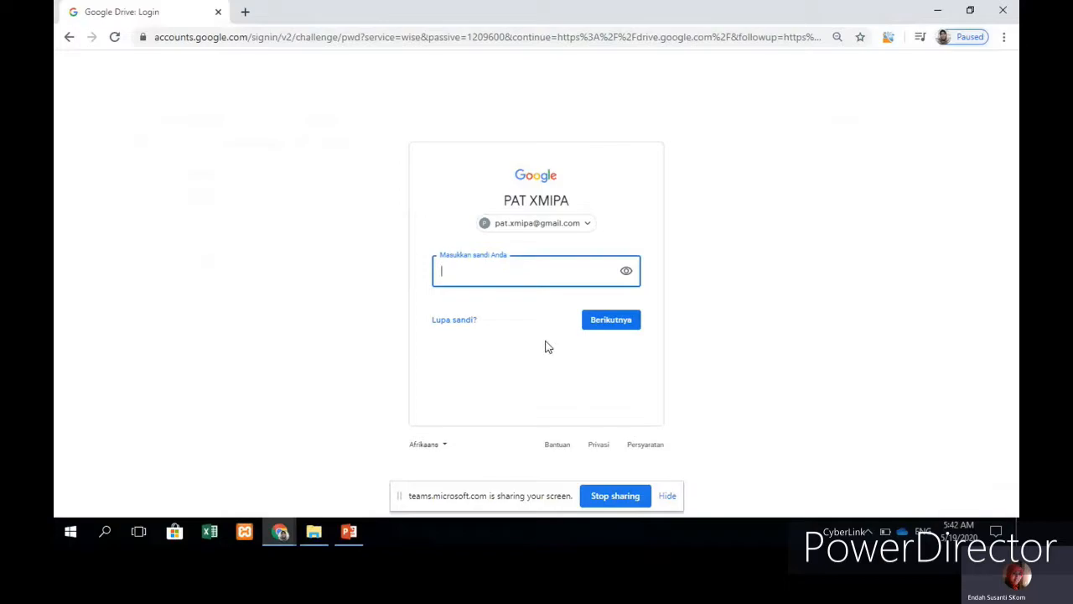
text(••••••••••)
click(612, 321)
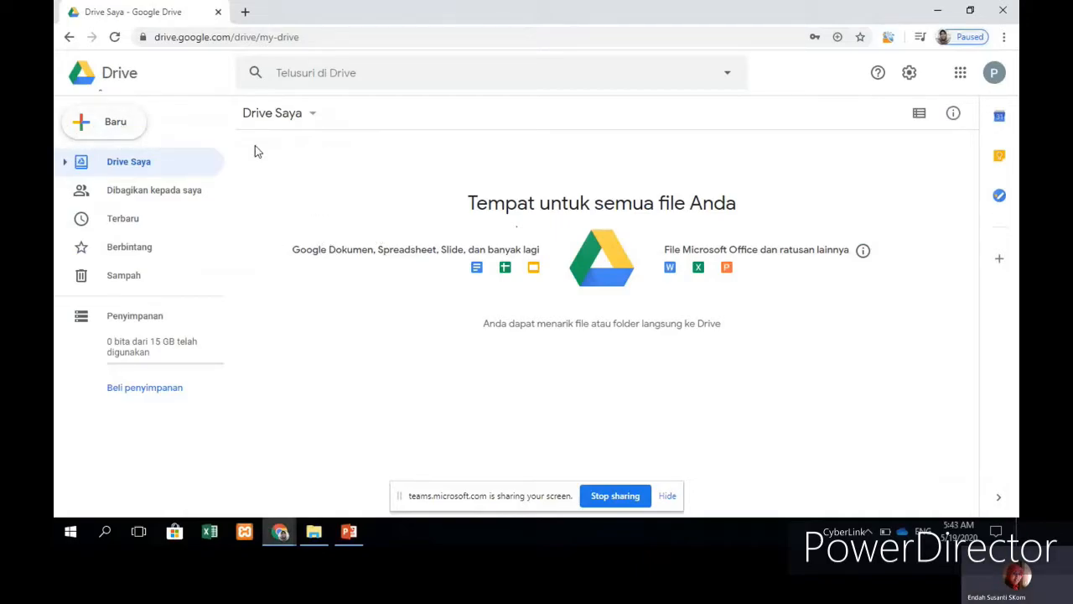
Step: Create a blank form via Drive's Baru > Lainnya > Google Formulir menu
click(103, 126)
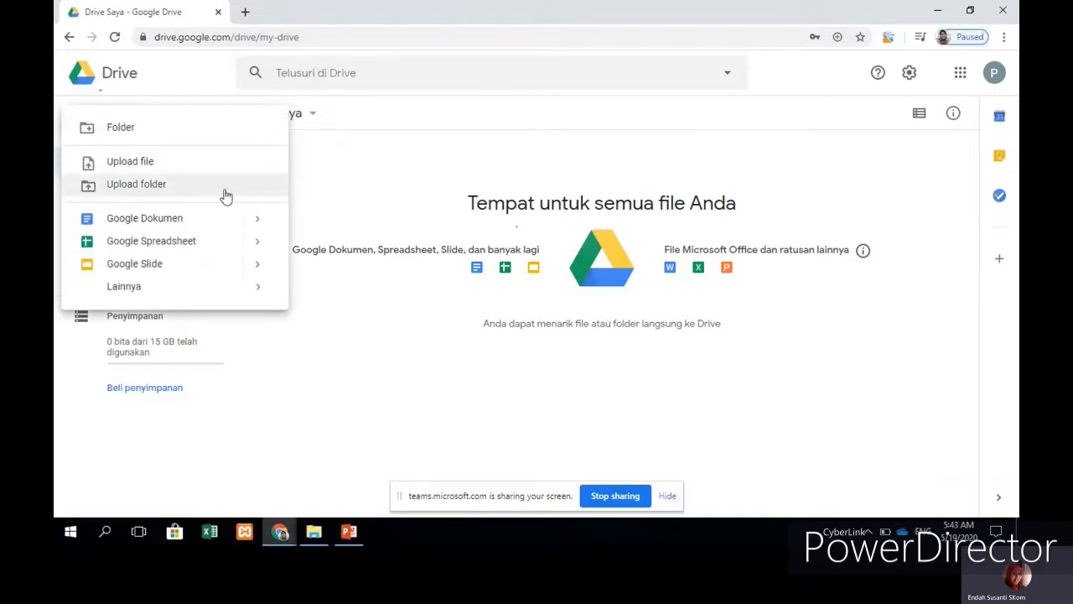
mouse_move(228, 291)
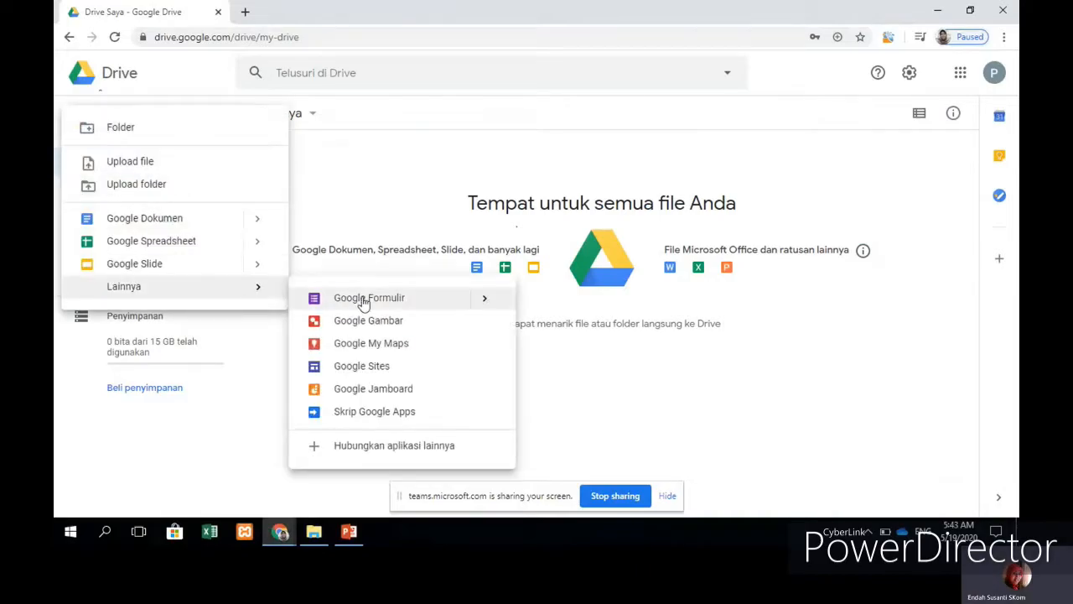
mouse_move(366, 303)
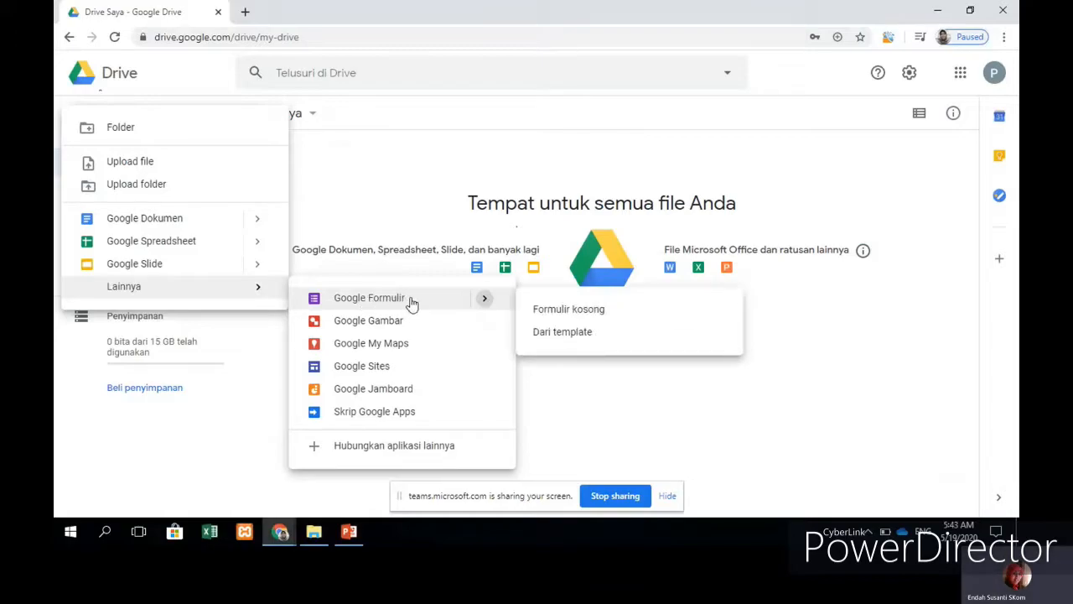
click(573, 315)
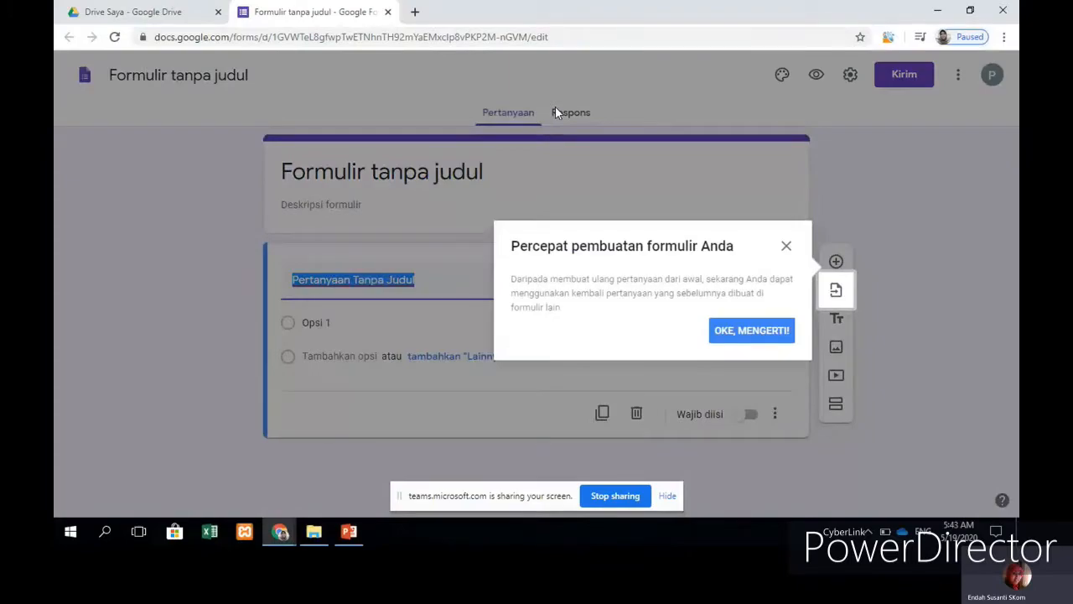
Step: Title the form 'PENILAIAN AKHIR TAHUN (PAT)' and begin the description with 'Mata Pelajaran'
click(758, 332)
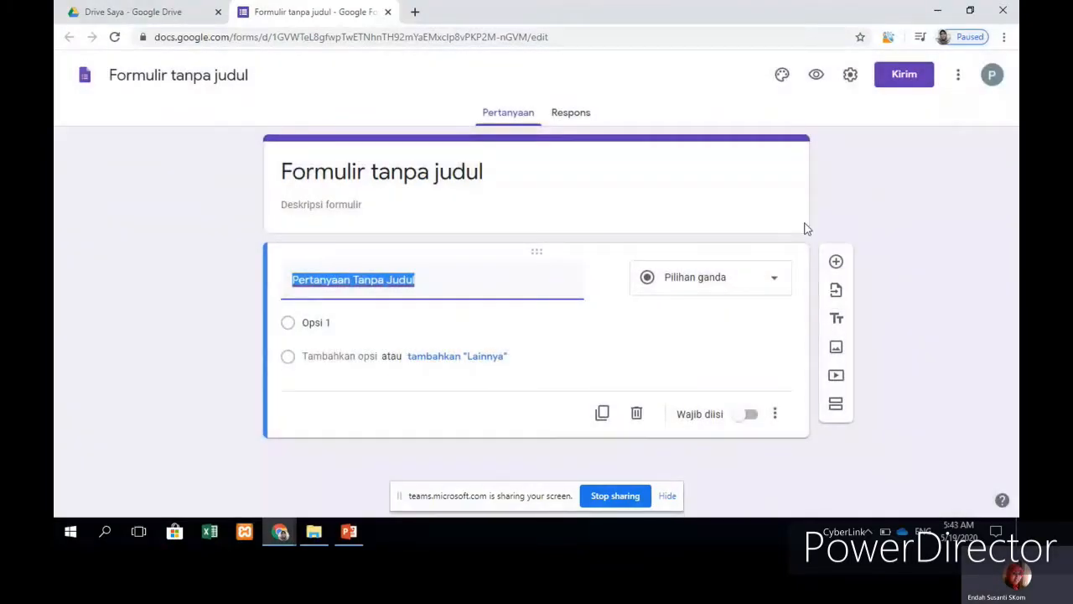
click(675, 173)
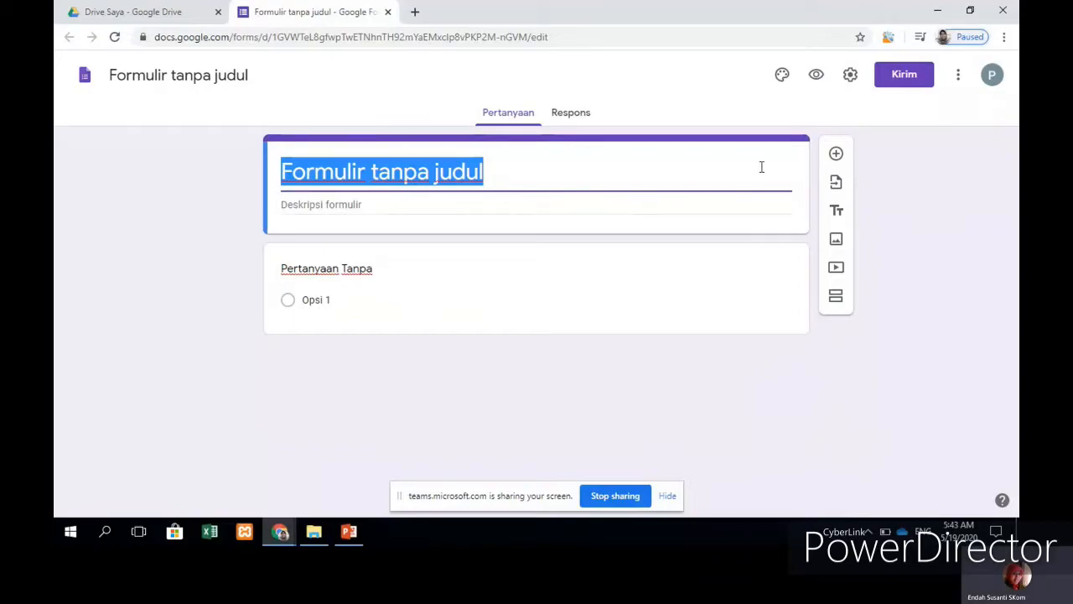
key(BackSpace)
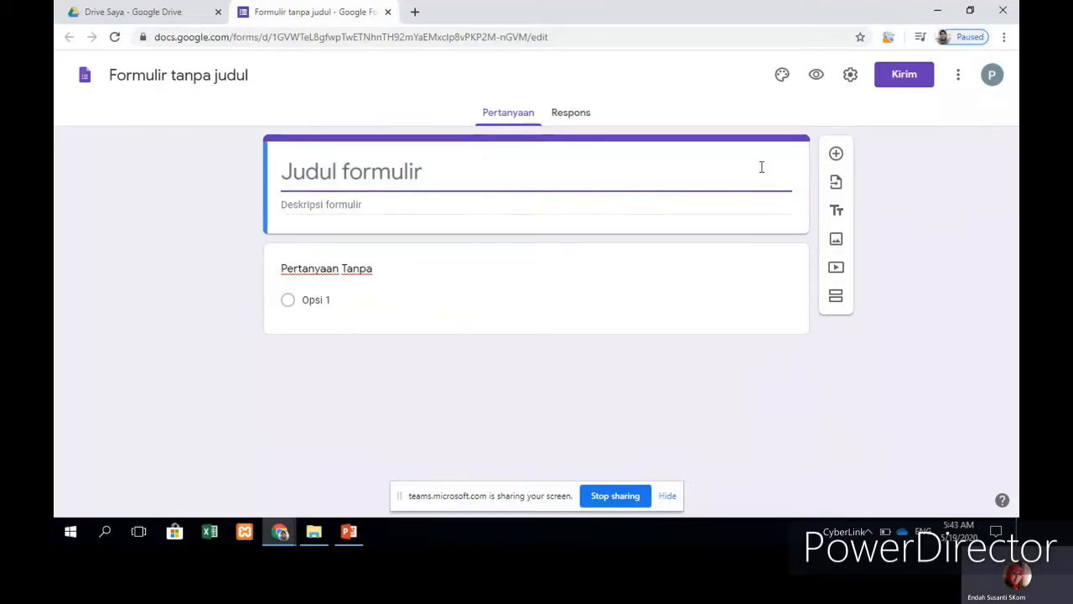
text(P)
key(BackSpace)
text(P)
key(BackSpace)
text(P)
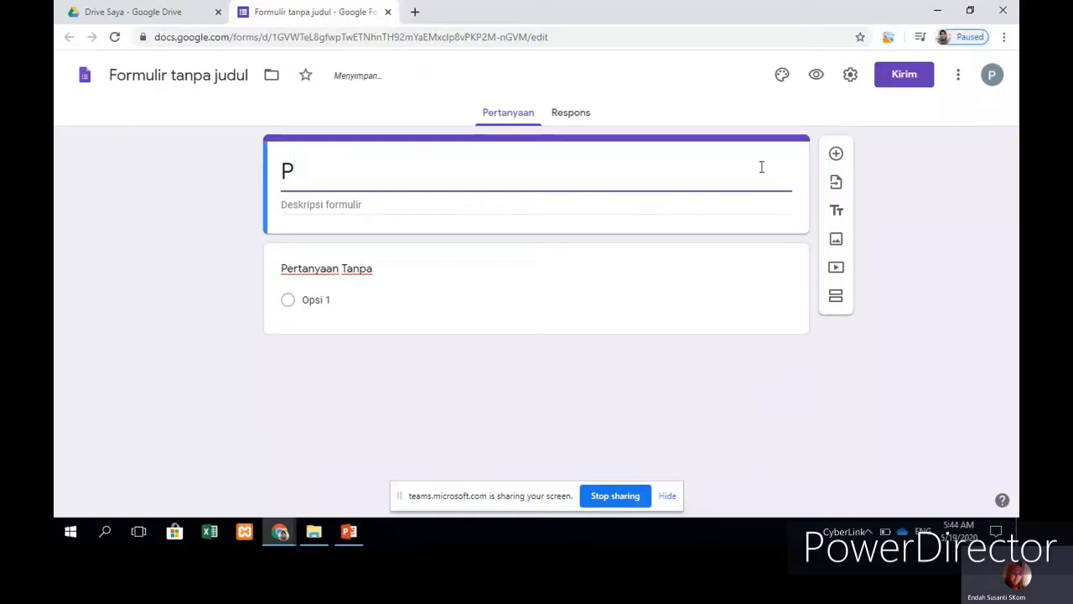
text(ENILAIAN )
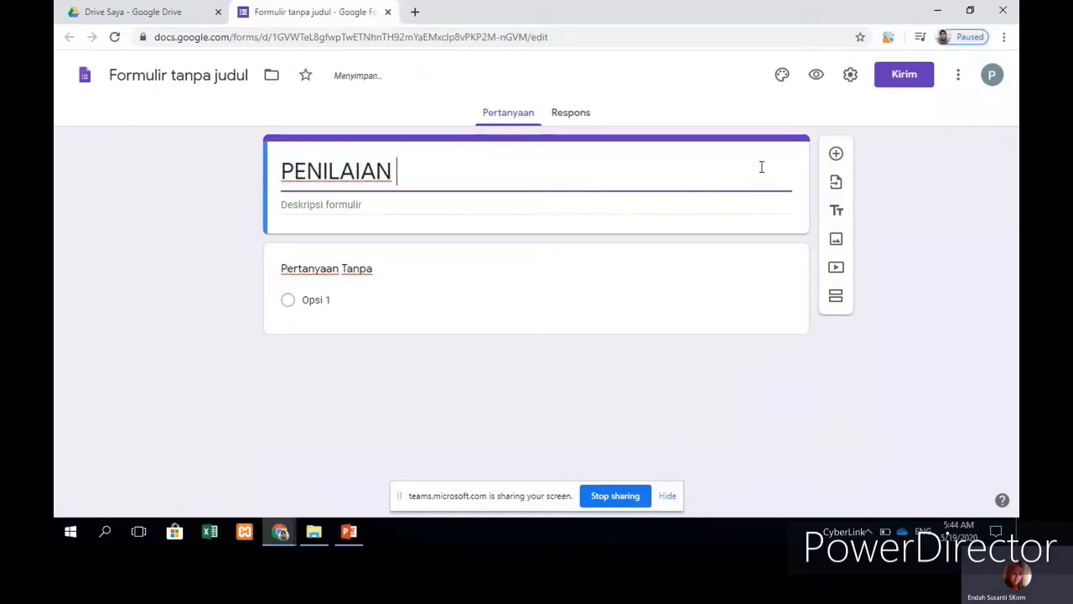
text(AKHI)
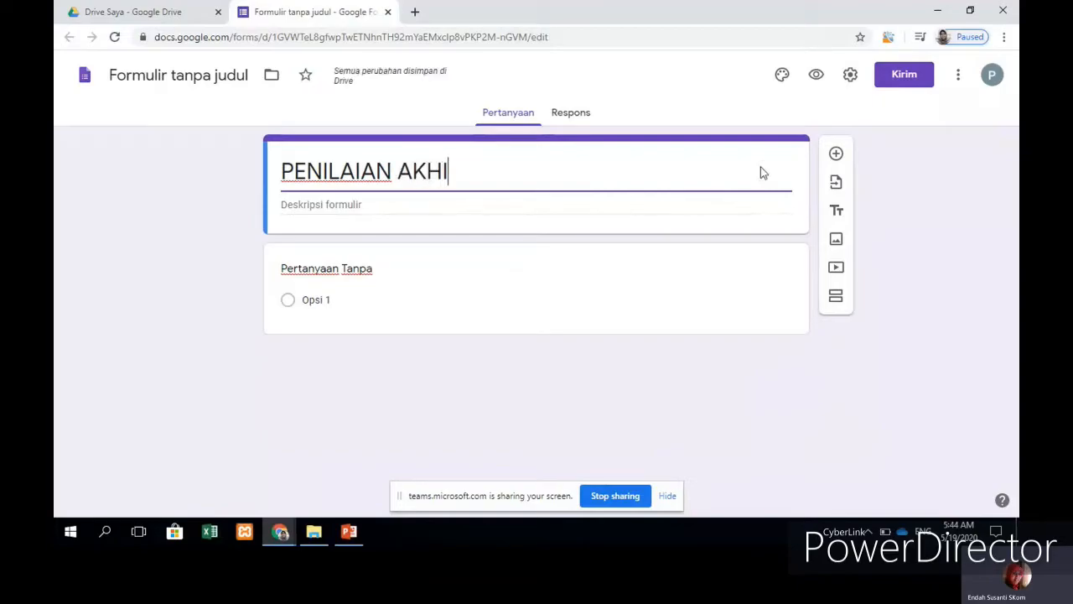
text(R TAHUN)
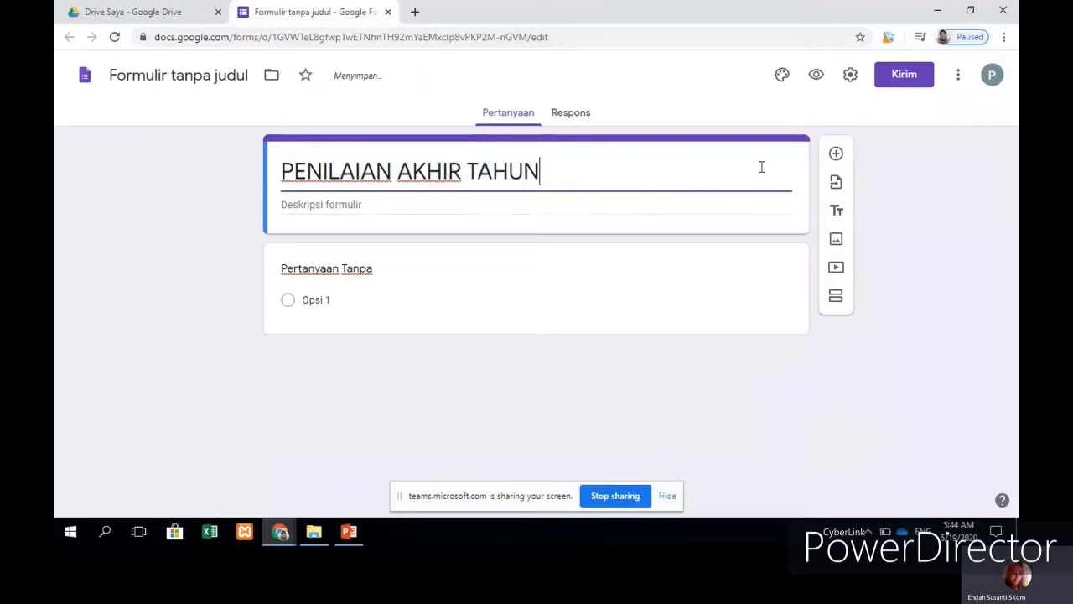
text( (PAT))
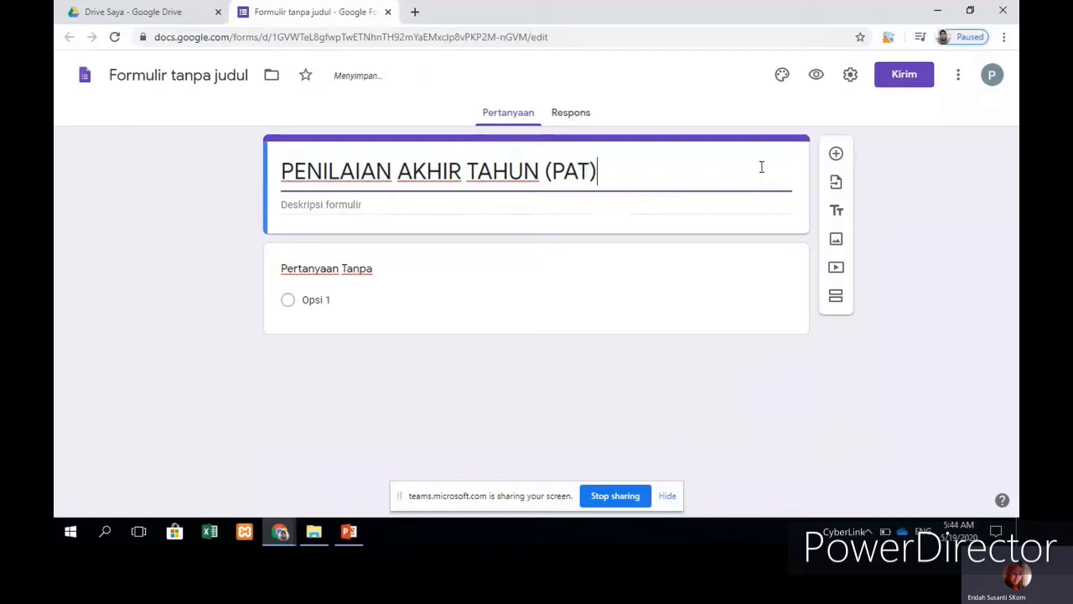
click(416, 205)
text(Mata Pe)
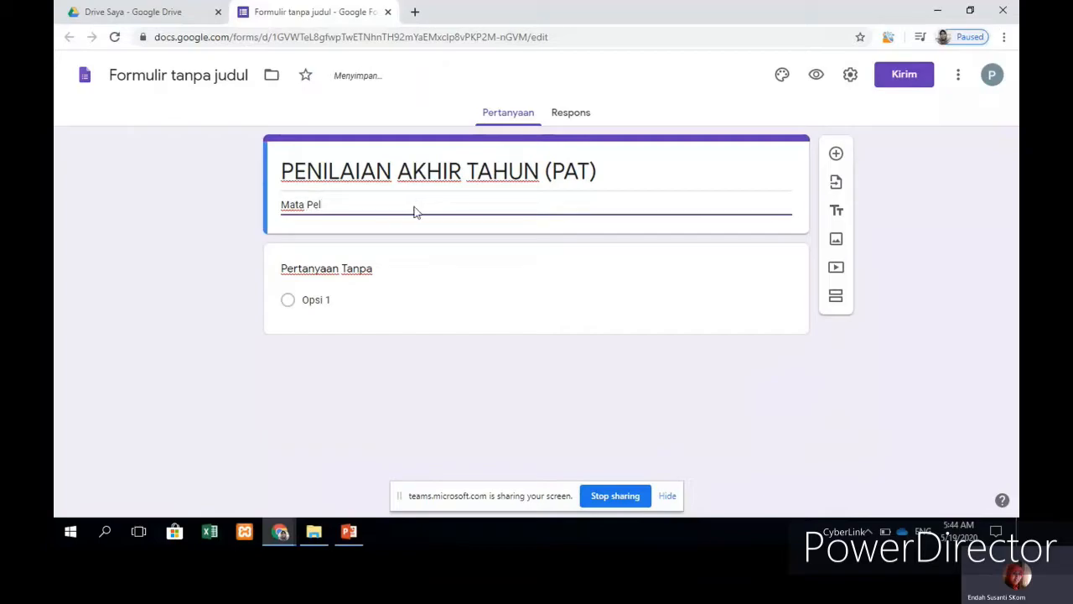
text(lajaran : Fisika)
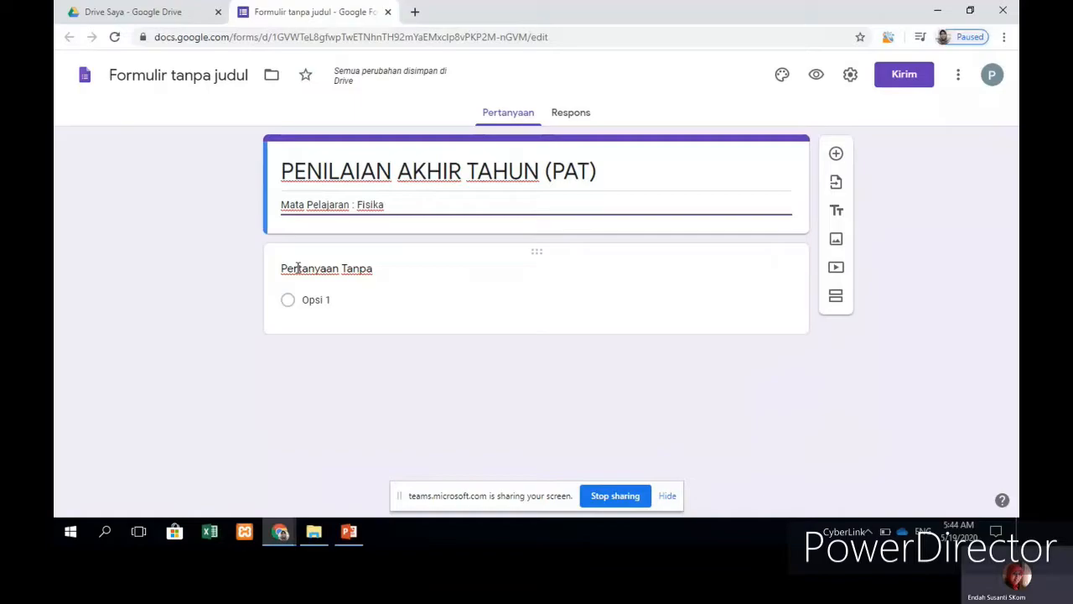
Step: Make question one a required short answer 'NAMA (Tuliskan menggunakan huruf Kapital)' and add another question
click(298, 268)
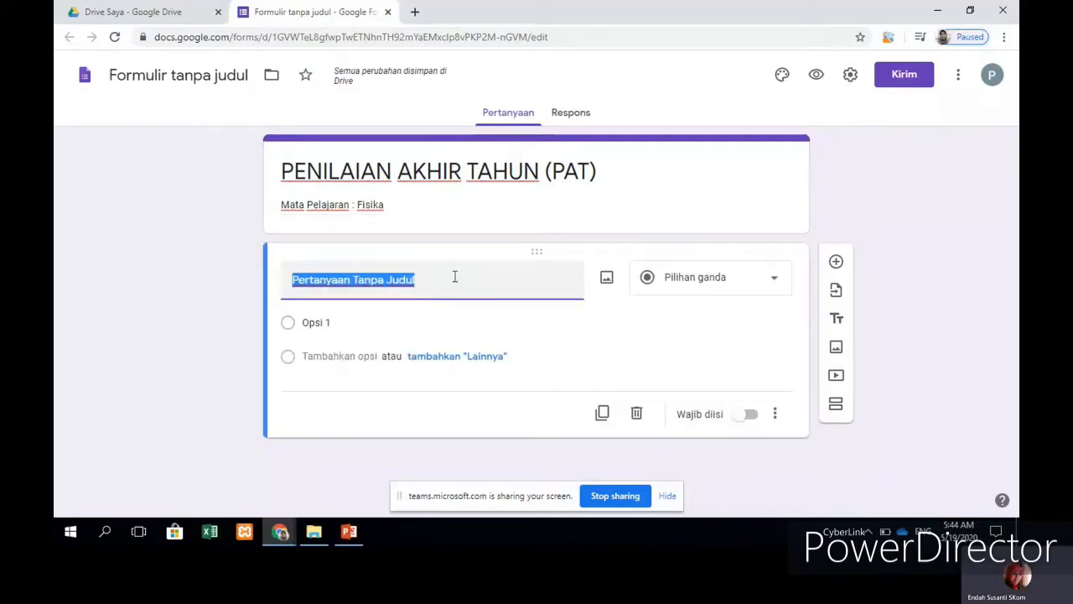
text(na)
key(BackSpace)
text(n)
key(BackSpace)
text(AMA)
key(BackSpace)
text(NAMA)
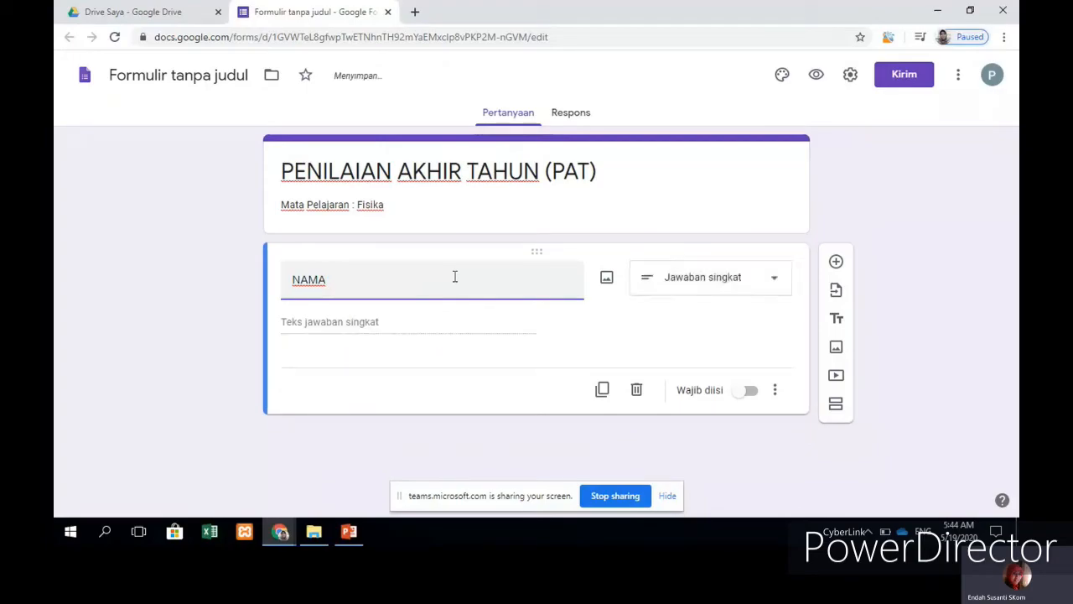
text( (Tuliskan menggunakan)
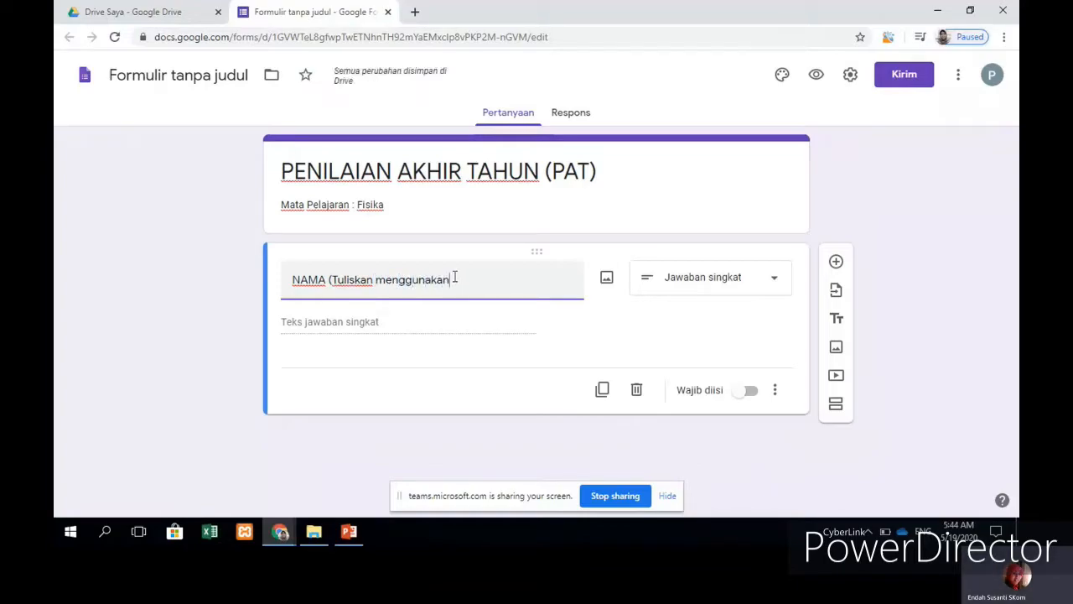
text( huruf Kapital)
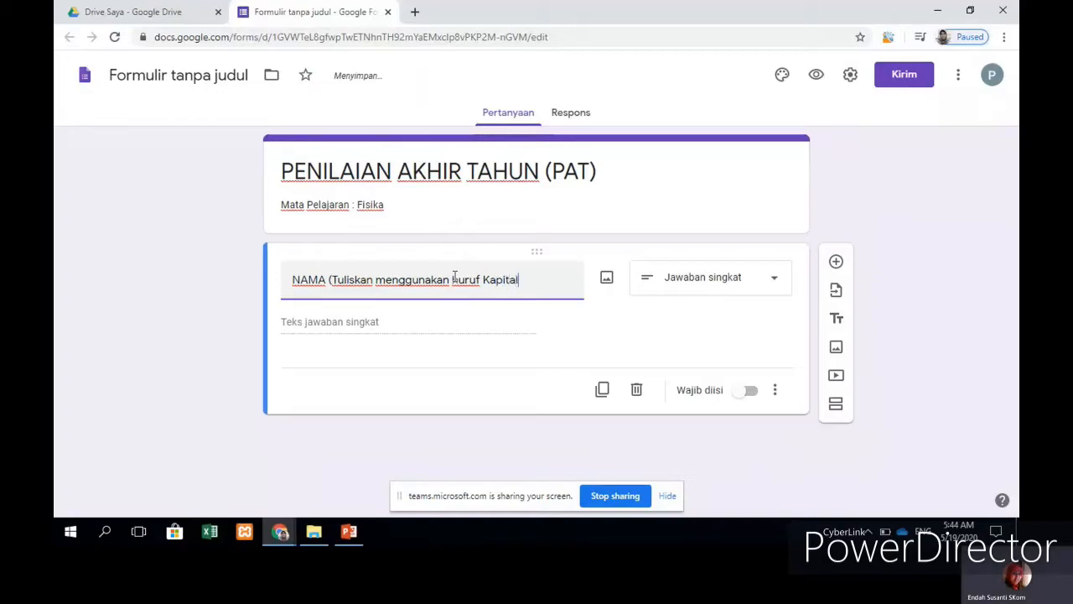
click(455, 326)
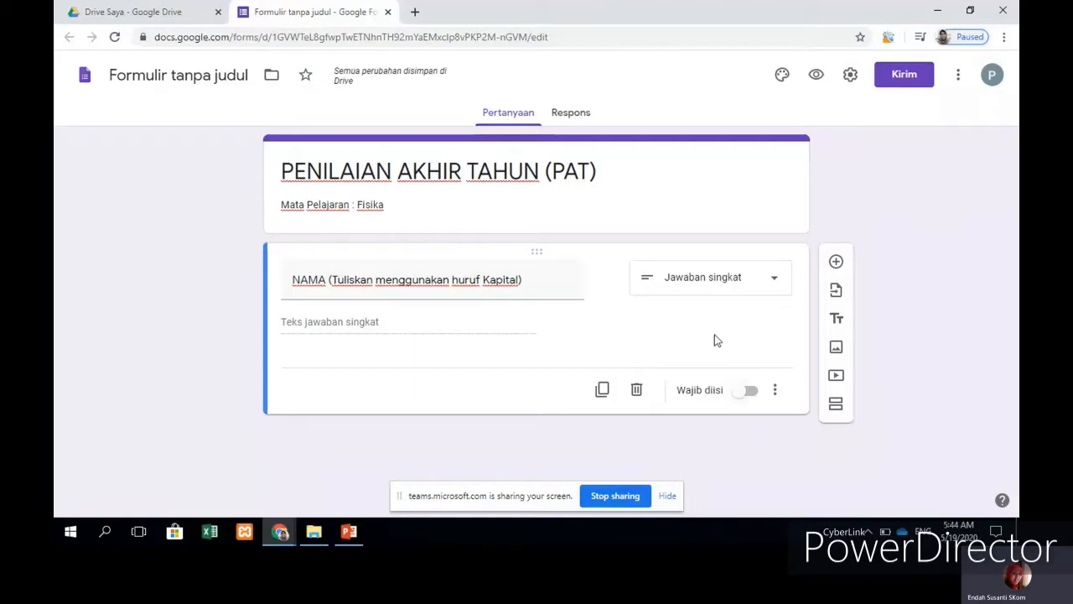
click(751, 393)
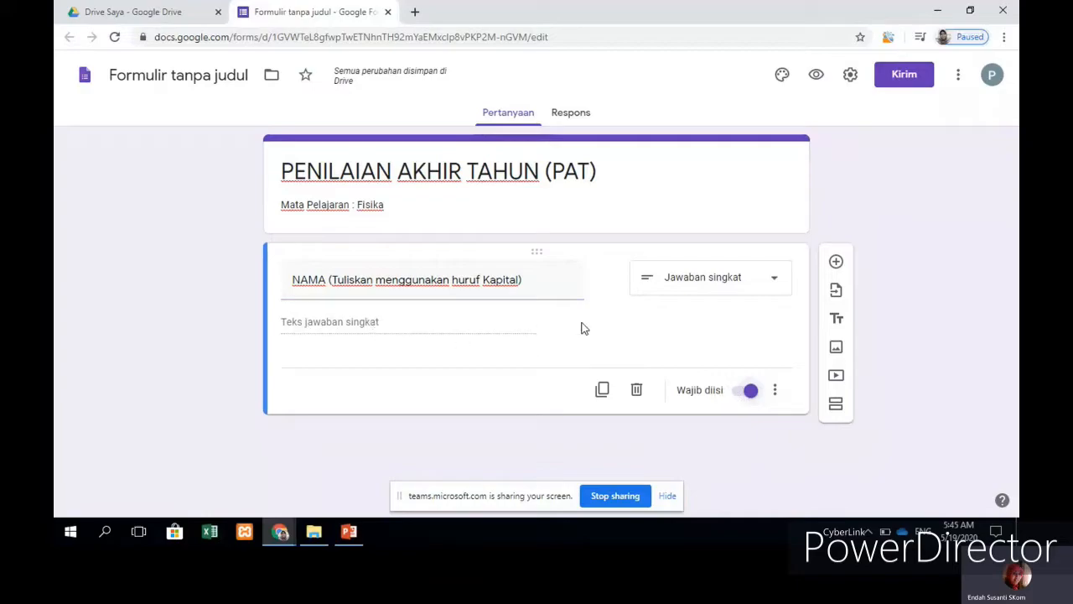
click(837, 264)
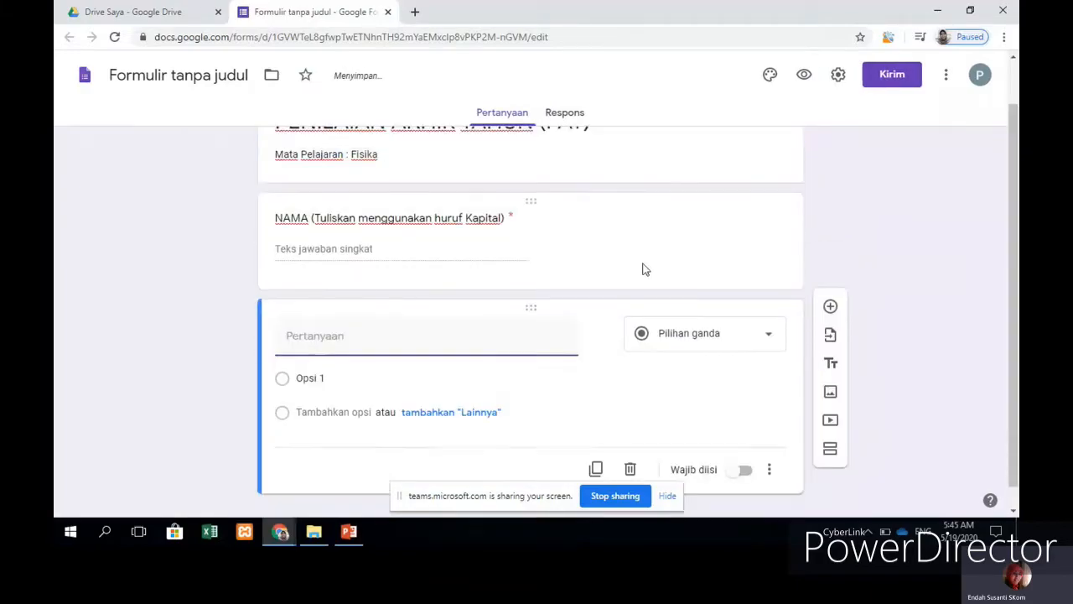
Step: Title the new question KELAS and change its type to drop-down
text(kel)
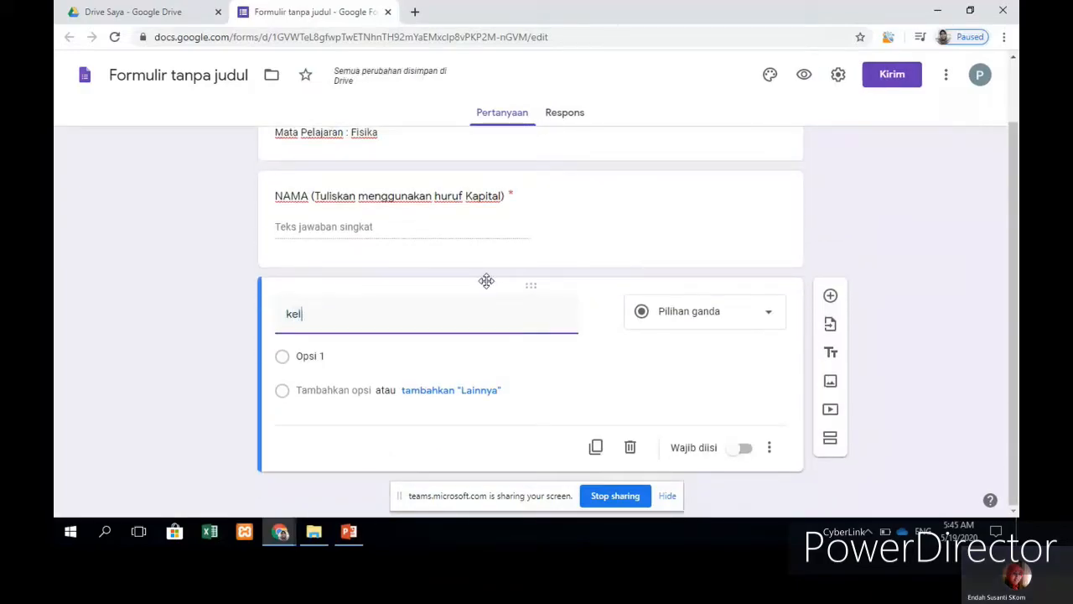
key(BackSpace)
key(BackSpace)
key(BackSpace)
text(KELAS)
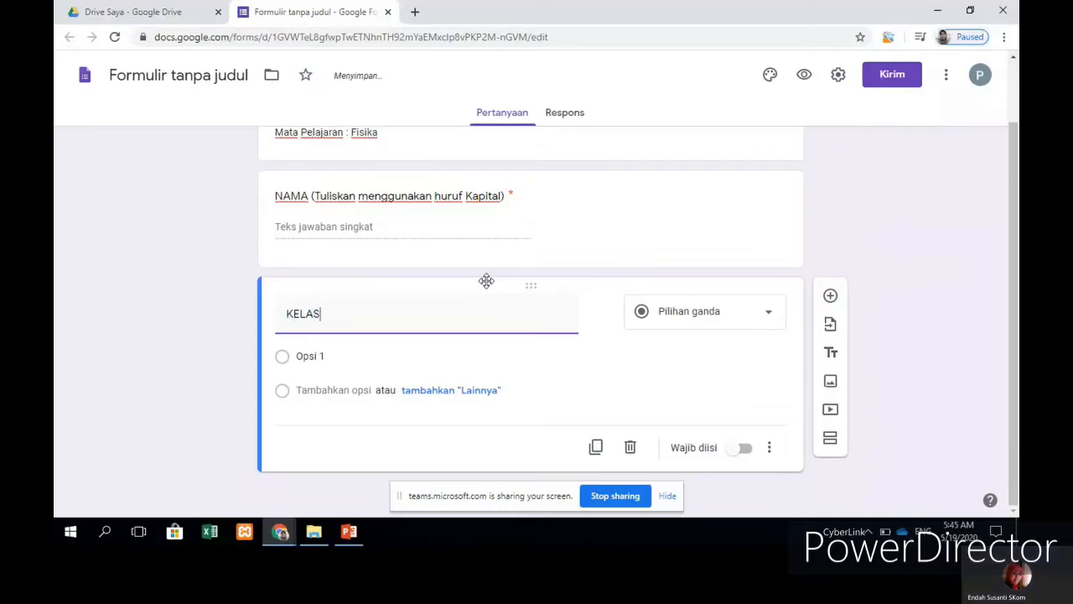
click(767, 319)
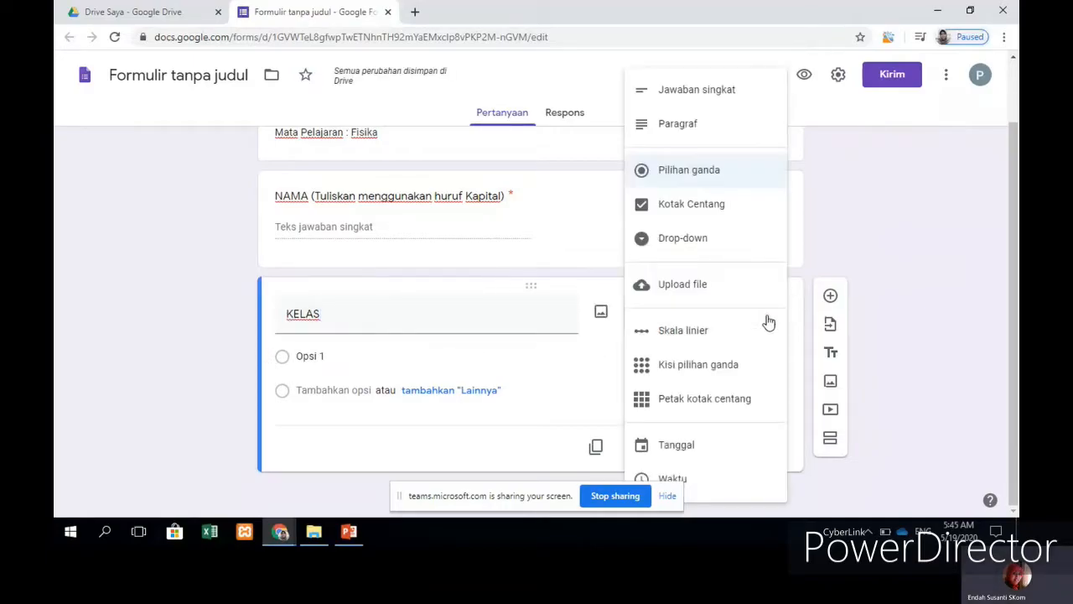
click(664, 243)
Step: Fill the KELAS drop-down options with X MIPA 1, X MIPA 2 and X MIPA 3
click(414, 362)
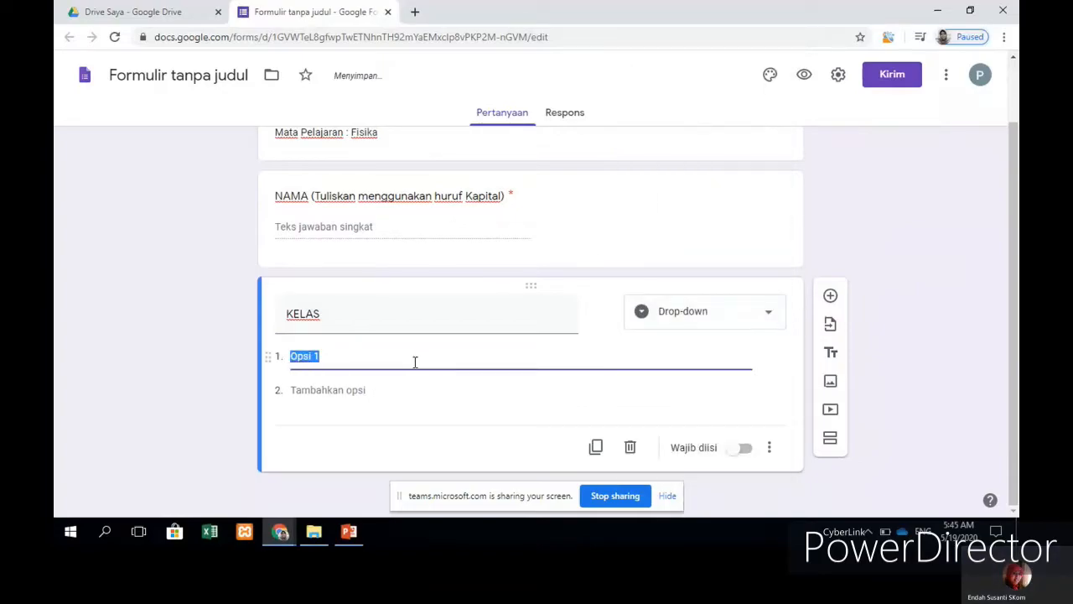
text(4)
key(BackSpace)
text(X MIPA)
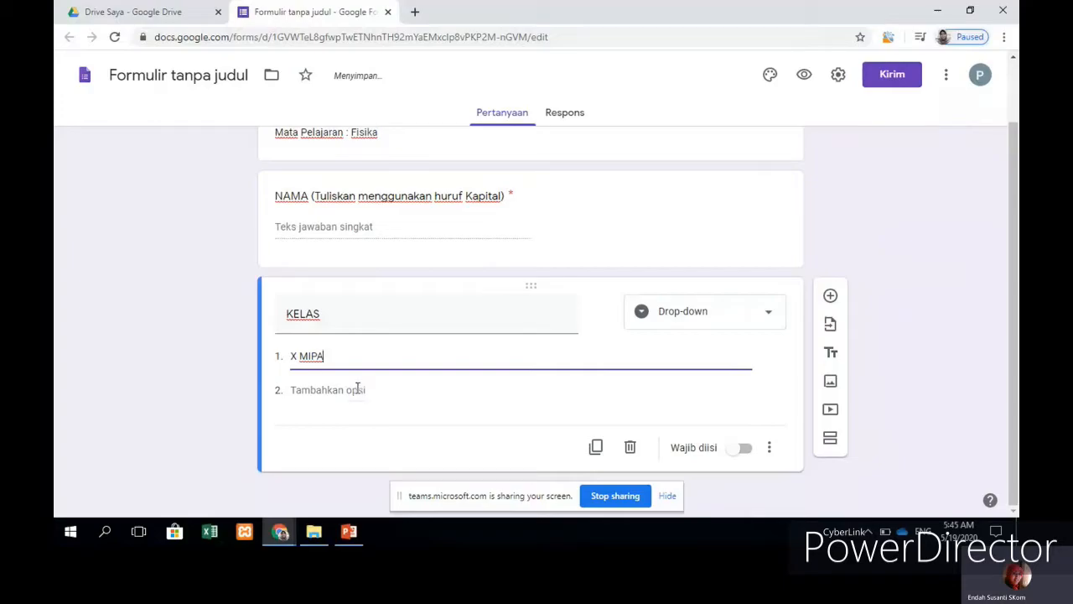
click(357, 389)
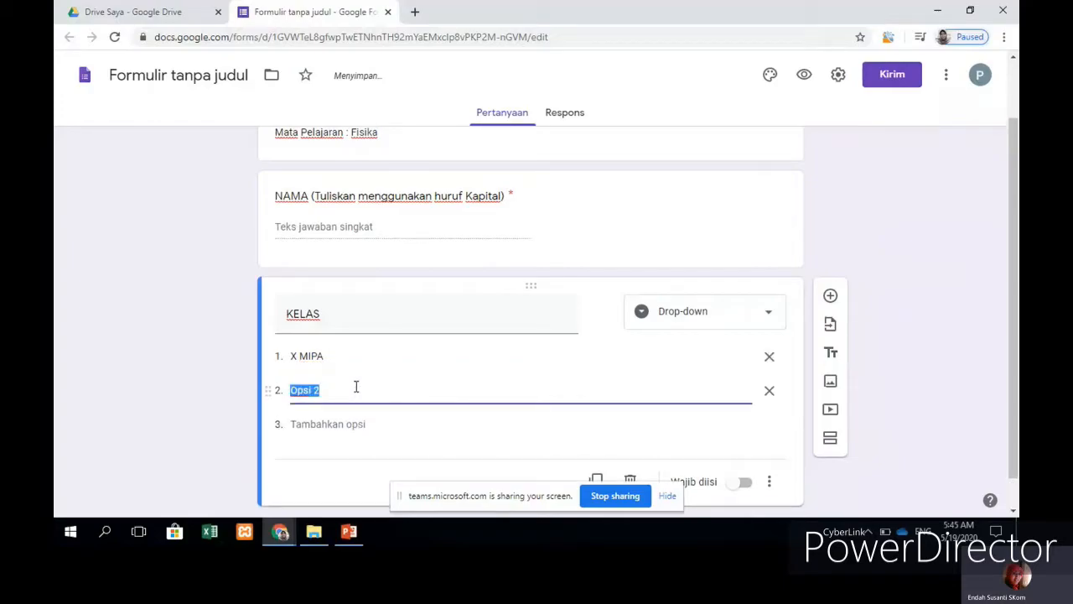
click(359, 355)
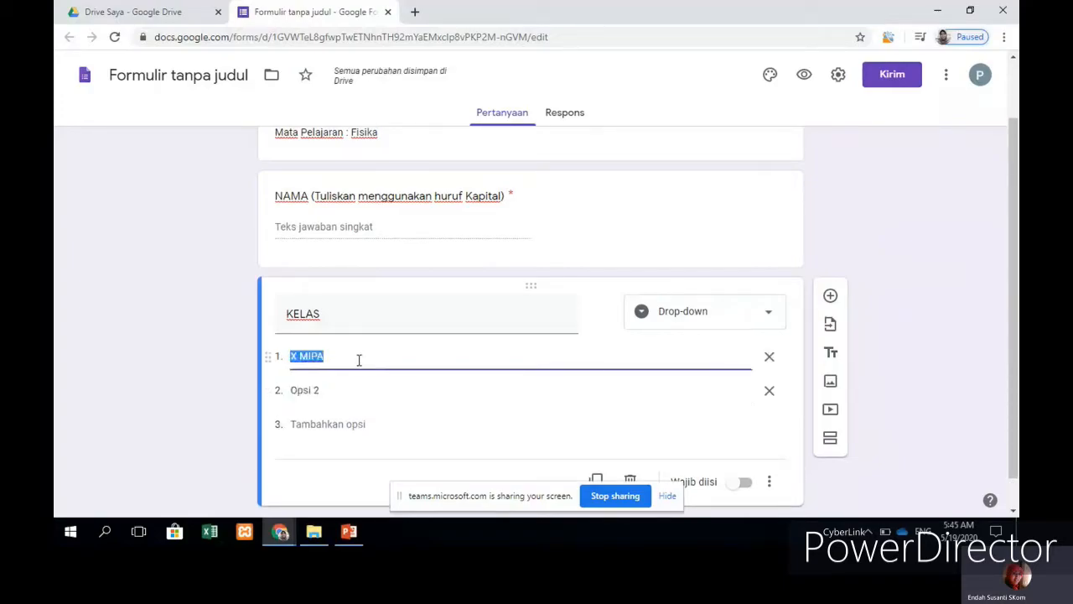
click(358, 358)
click(322, 390)
text(X MIPA)
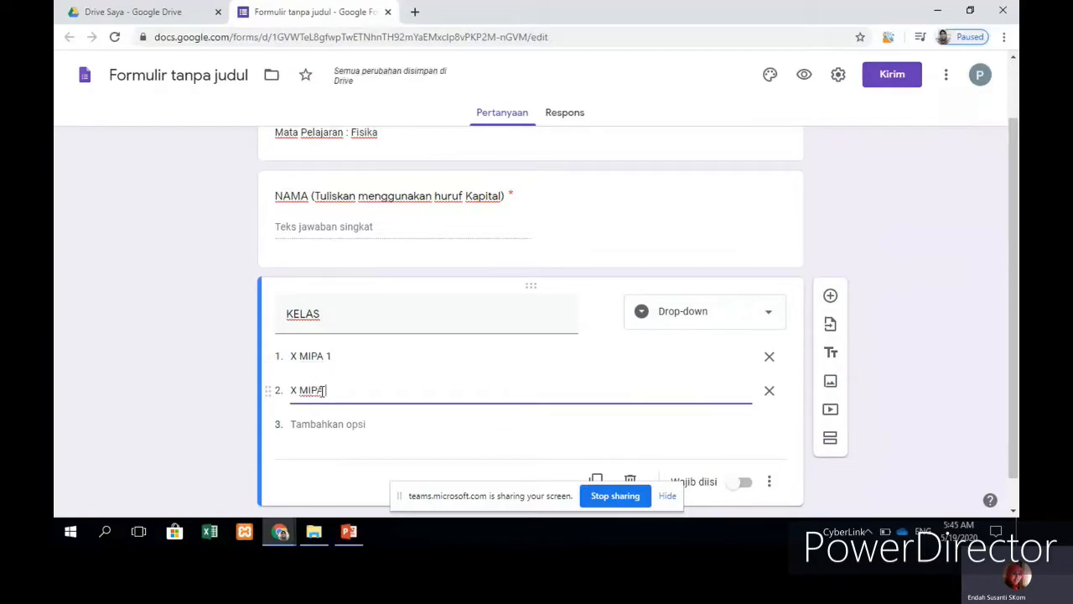
click(326, 424)
text(X)
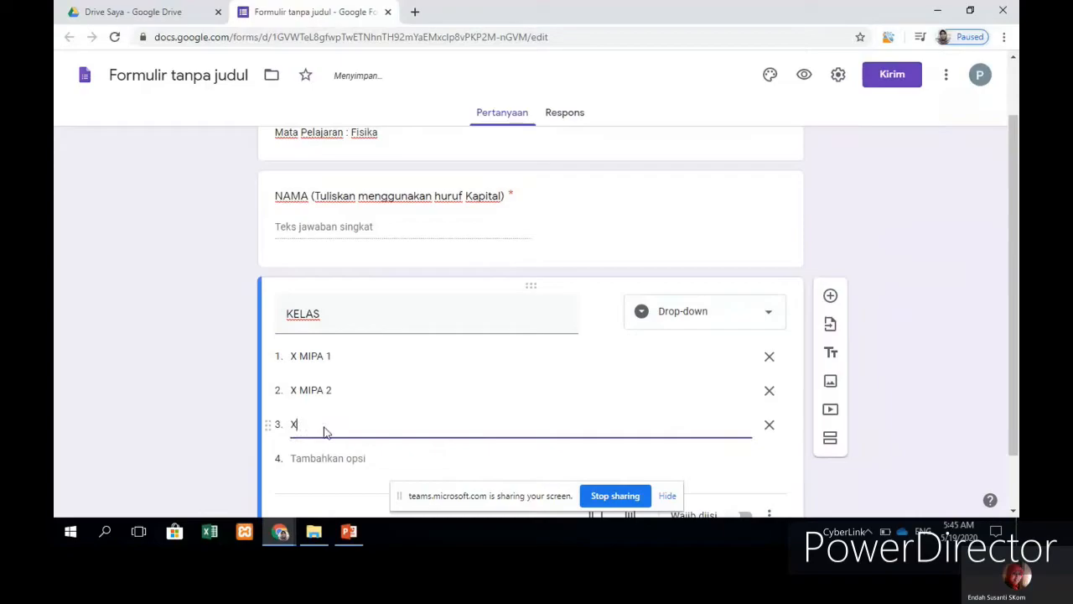
text( MIPA 3)
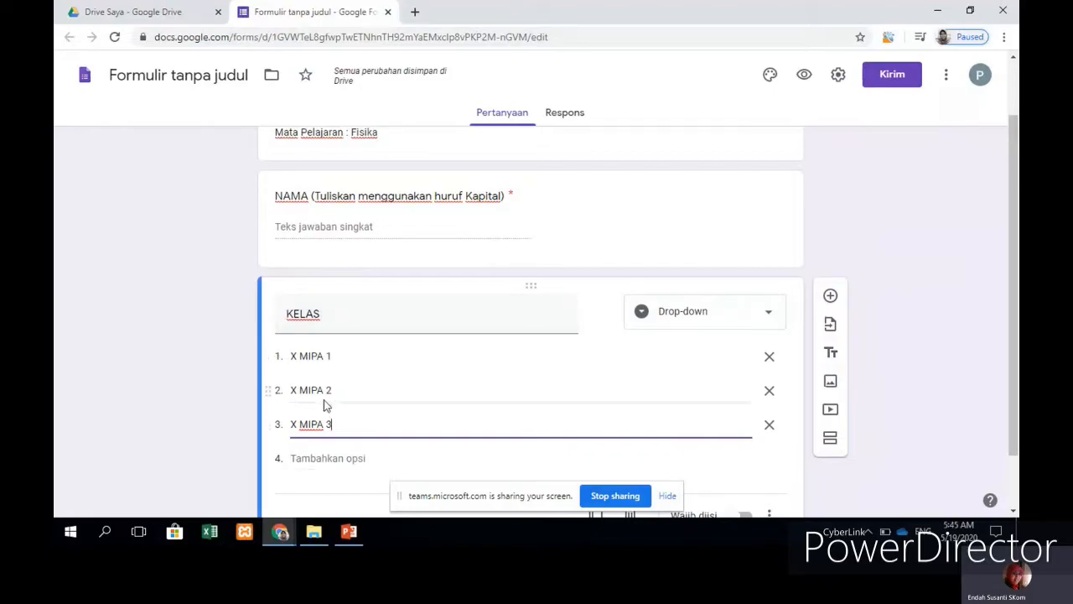
scroll(342, 385, down, 1)
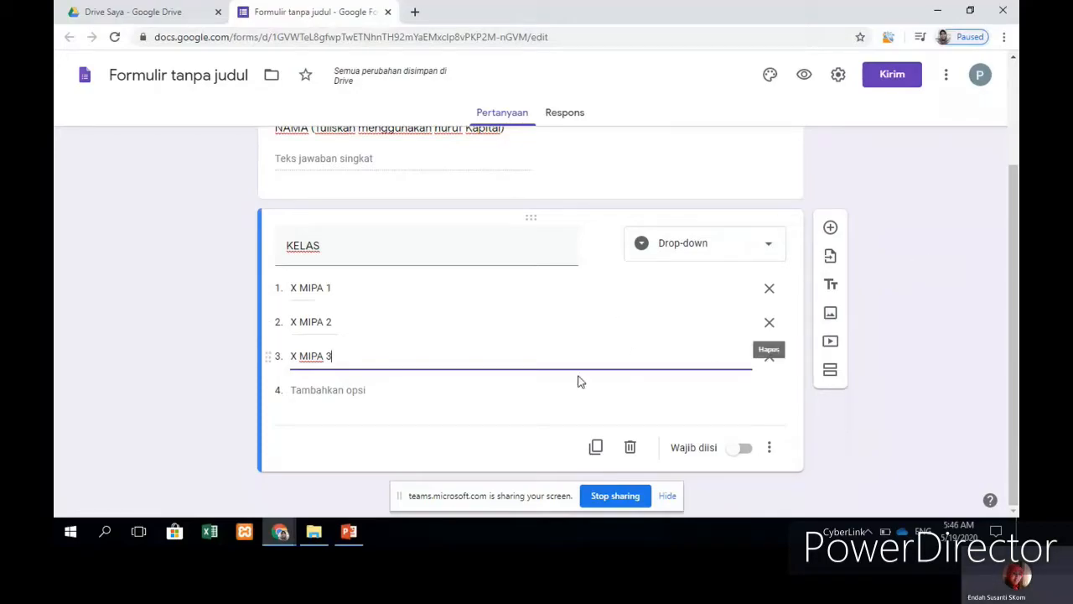
Step: Switch on Wajib diisi for the KELAS drop-down question
click(745, 450)
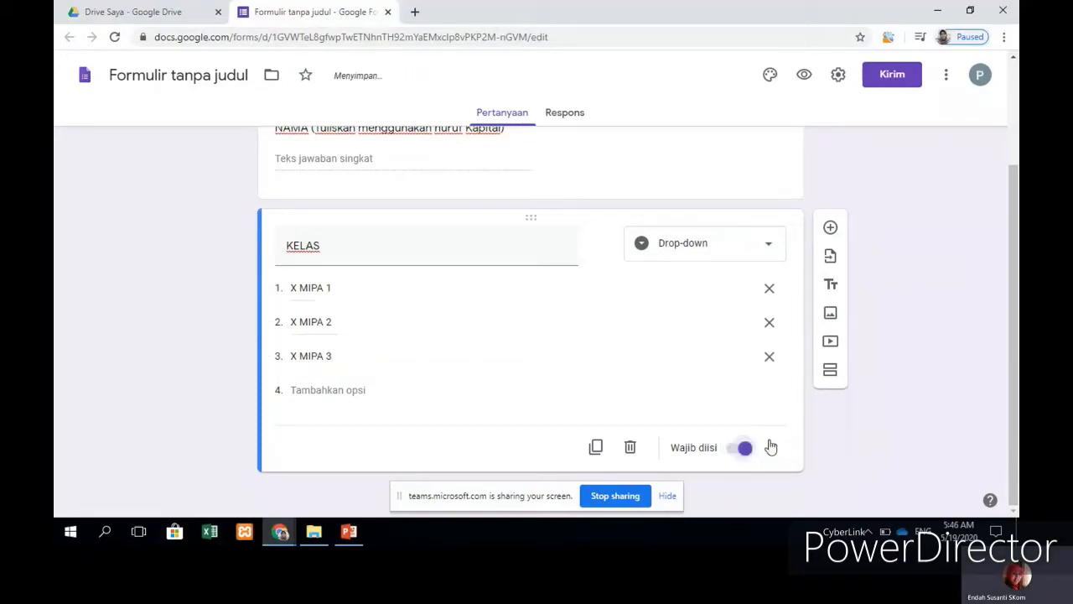
scroll(729, 404, up, 2)
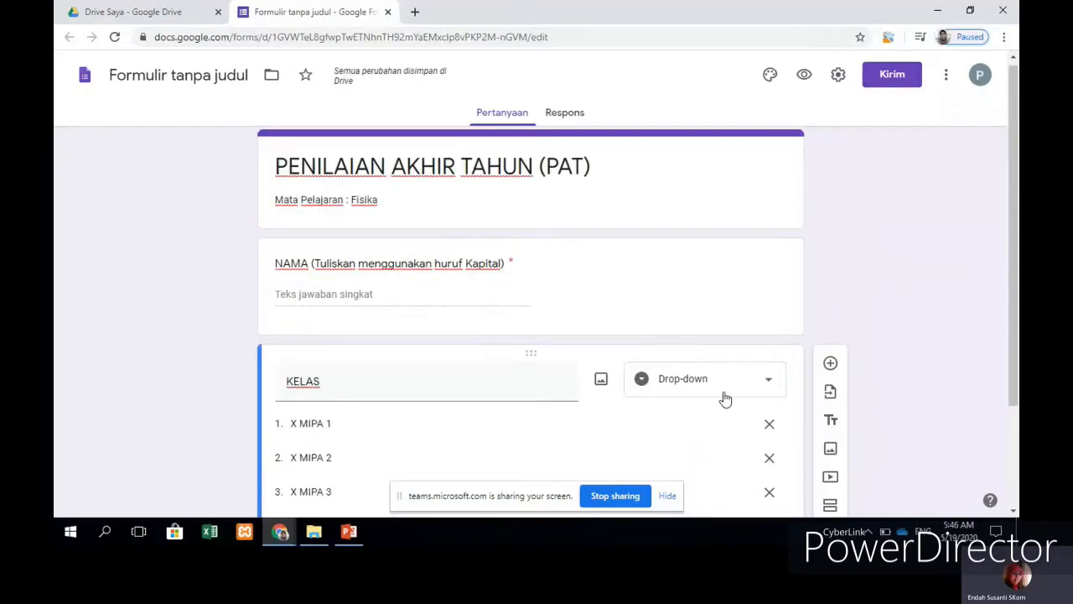
scroll(723, 395, down, 2)
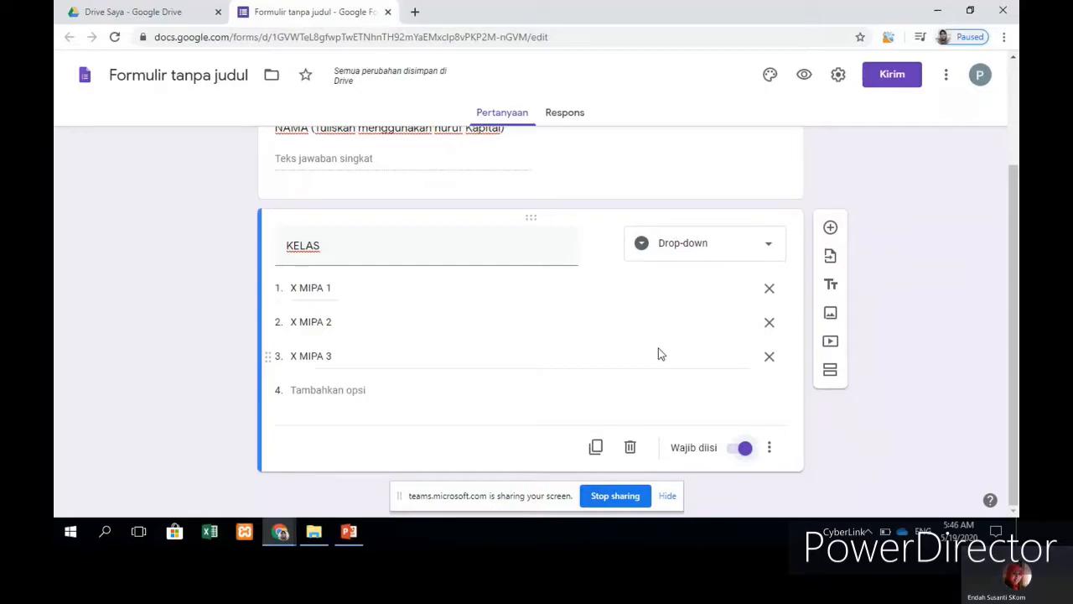
Step: Add a second section titled TOKEN
click(829, 375)
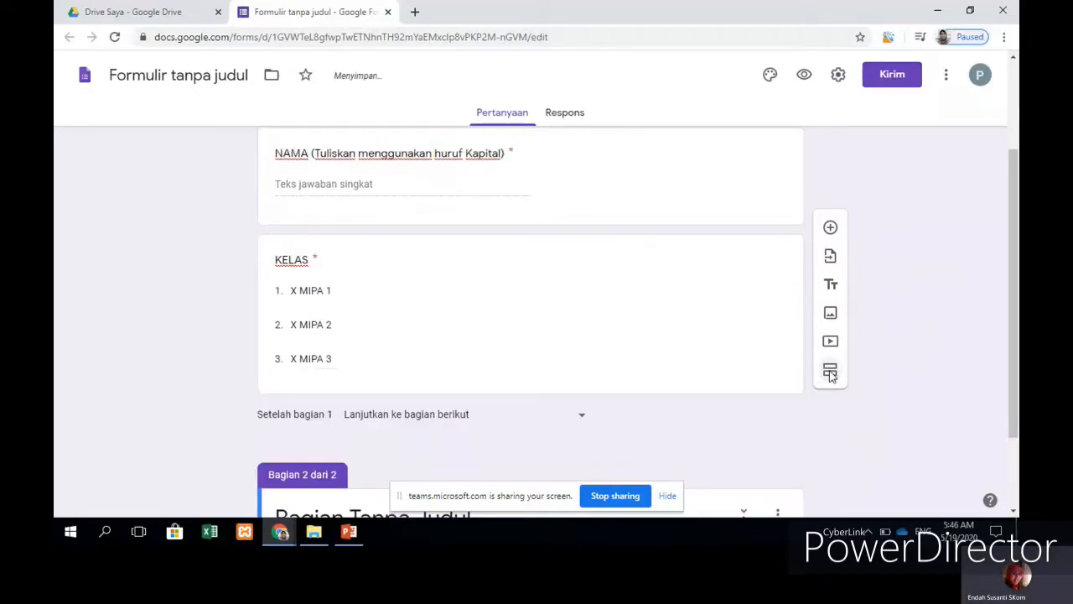
click(545, 414)
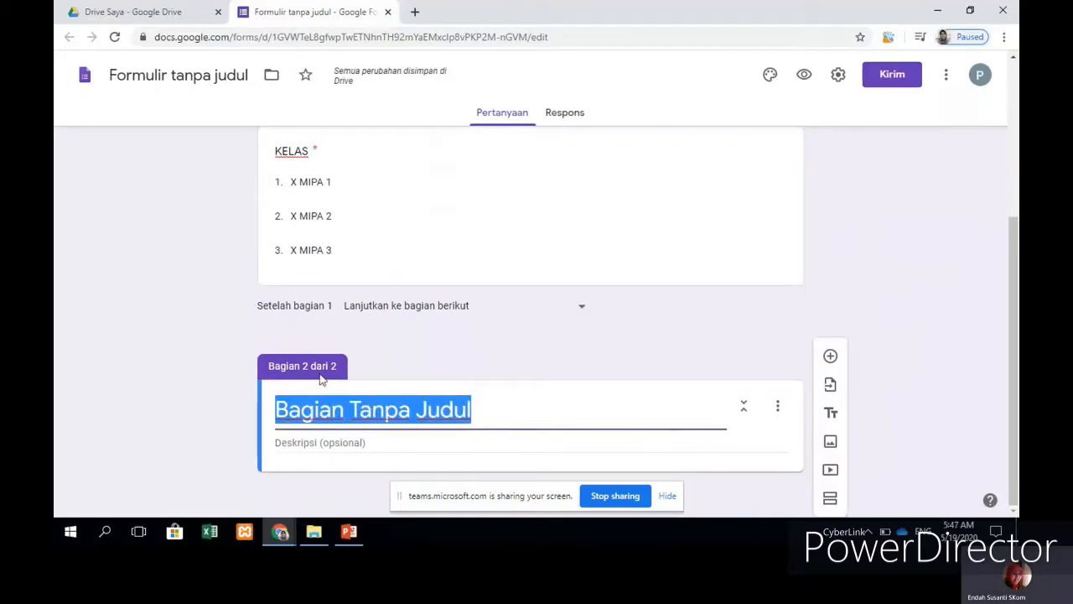
scroll(534, 117, up, 3)
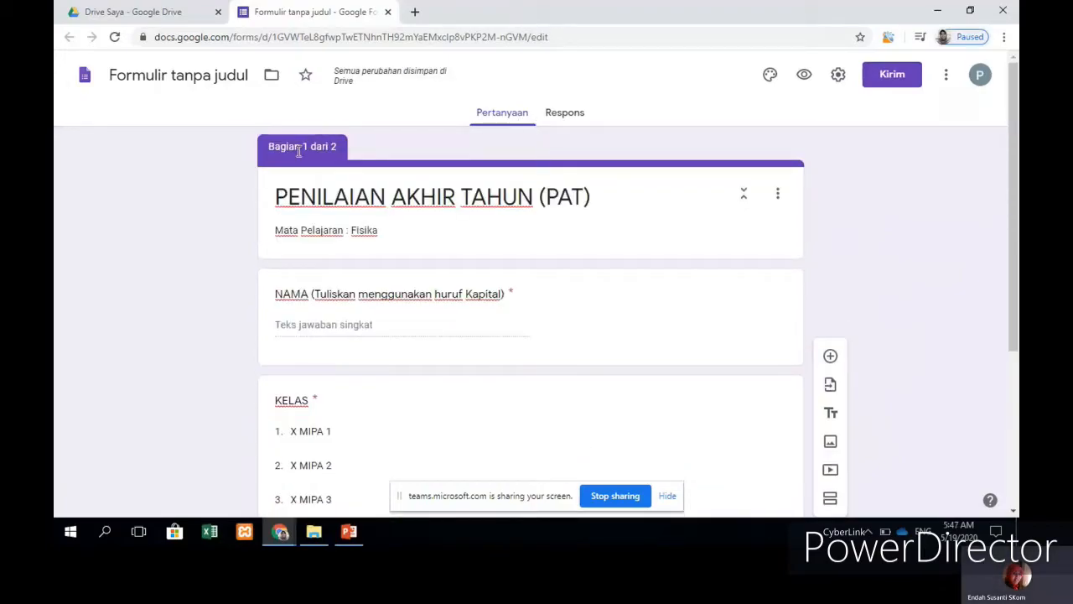
scroll(518, 220, down, 3)
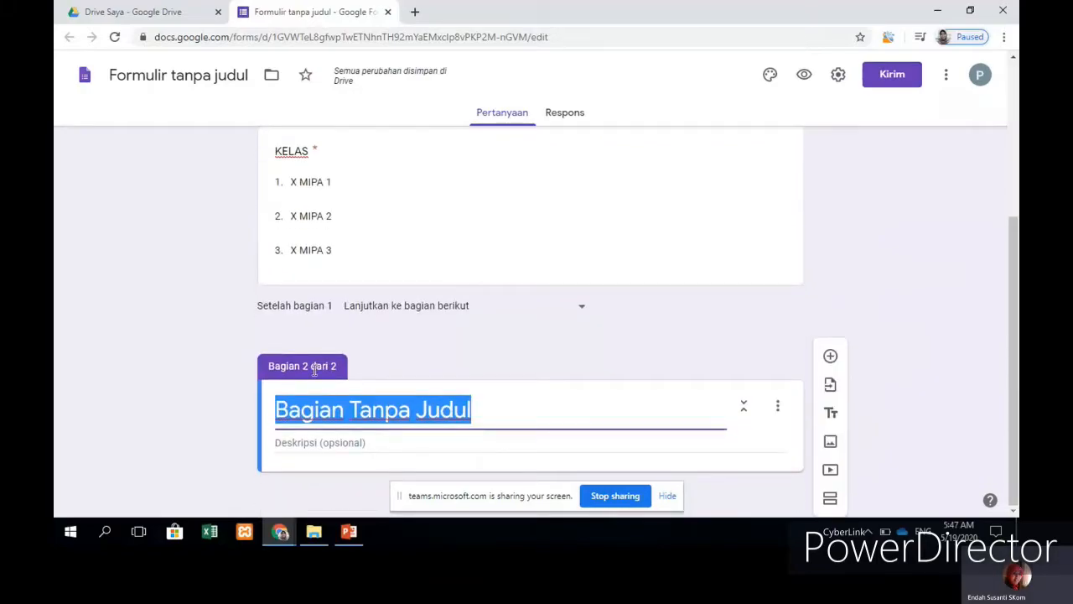
text(t)
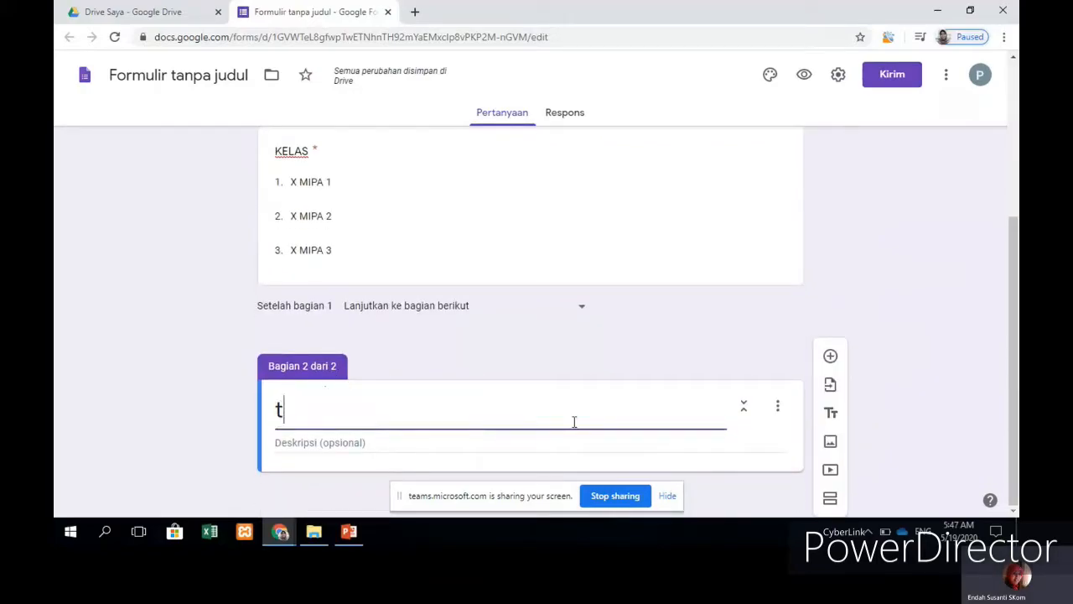
key(BackSpace)
text(TOKEN)
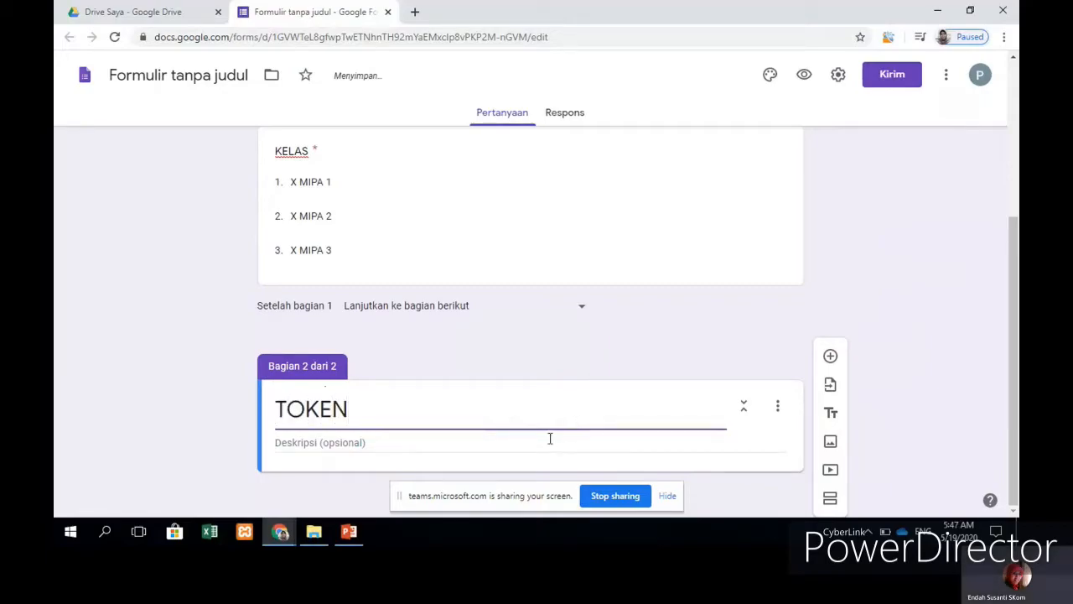
click(548, 441)
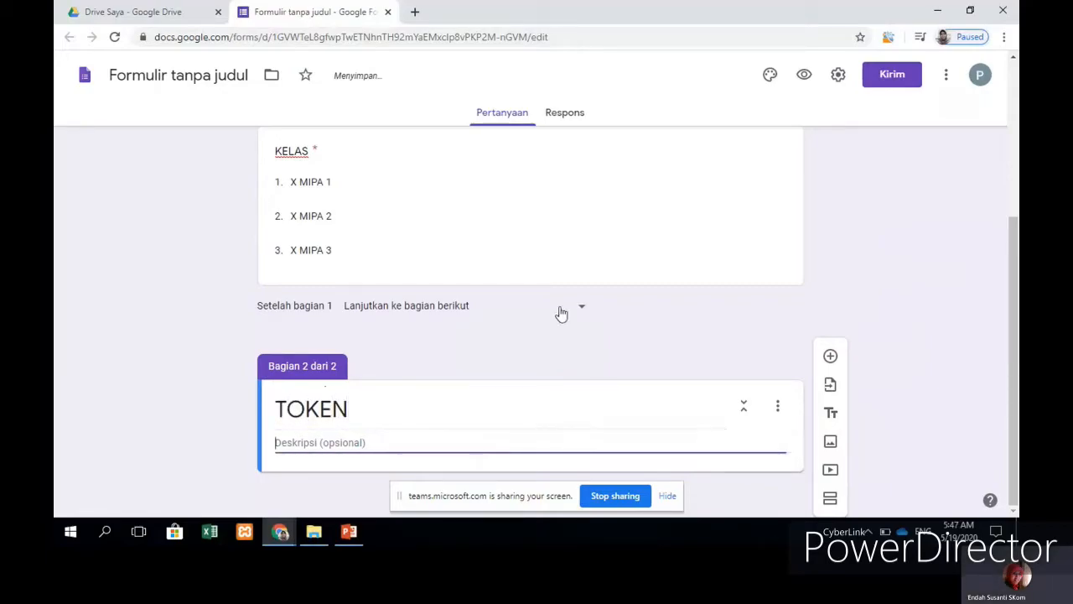
Step: Add the question 'Isikan Token' to the TOKEN section and start its response validation
click(829, 358)
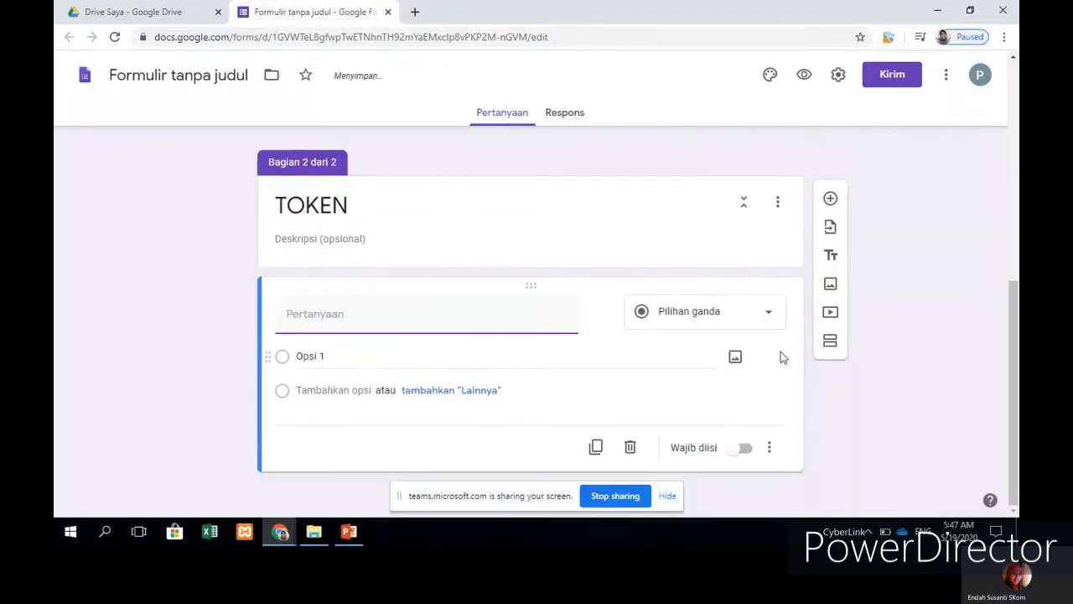
text(I)
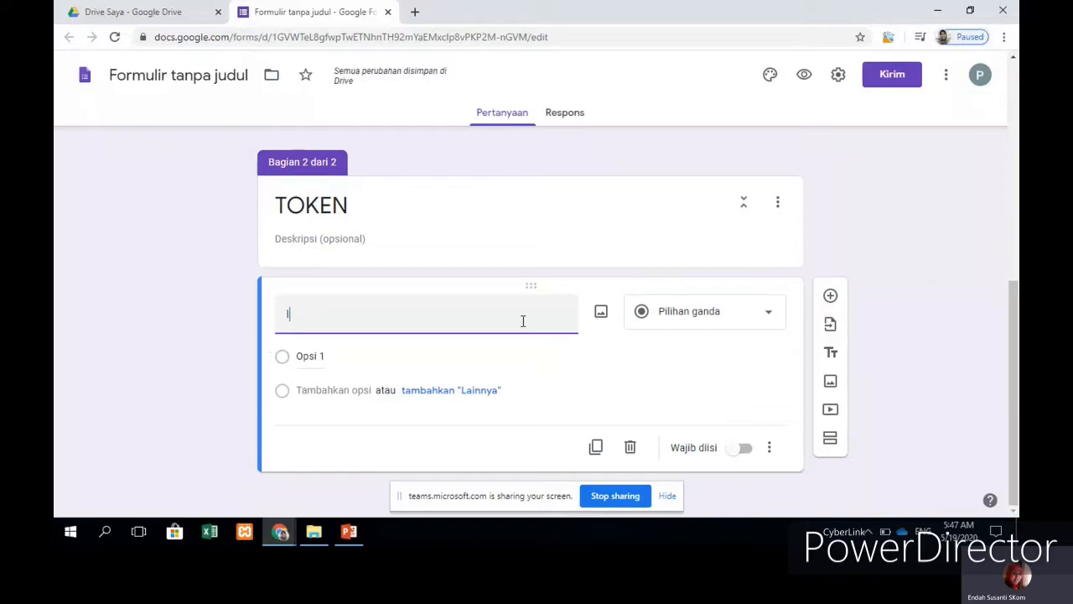
text(SIKAN)
key(BackSpace)
key(BackSpace)
key(BackSpace)
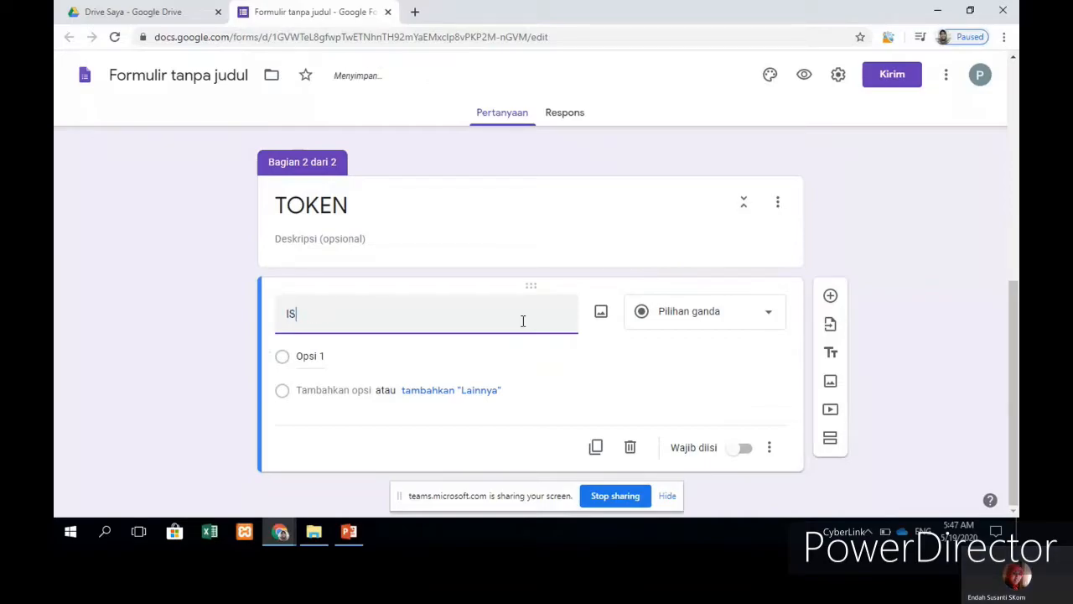
text(kan Token)
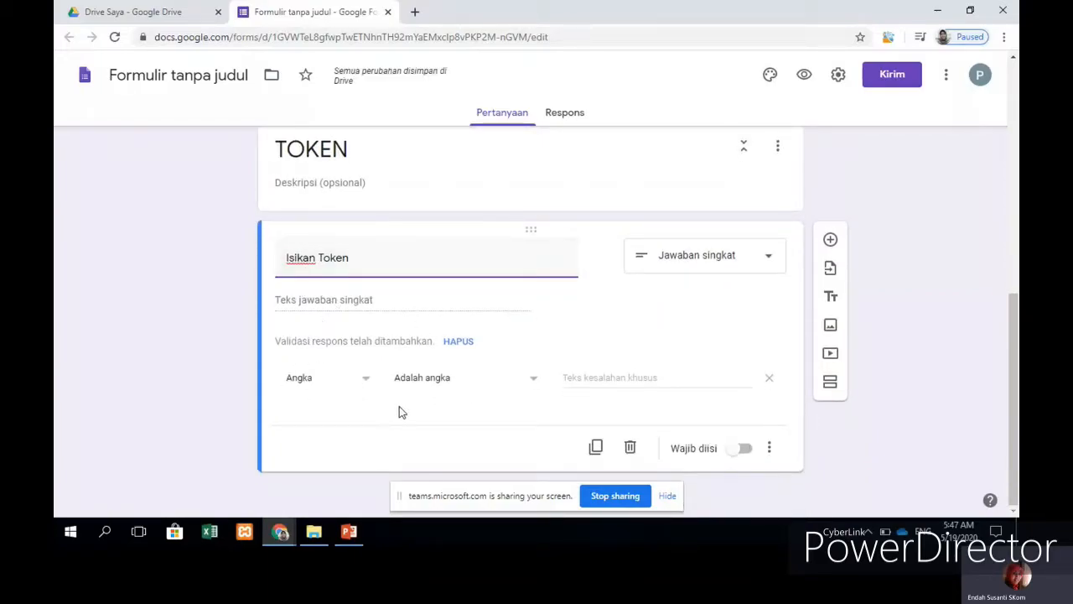
click(367, 384)
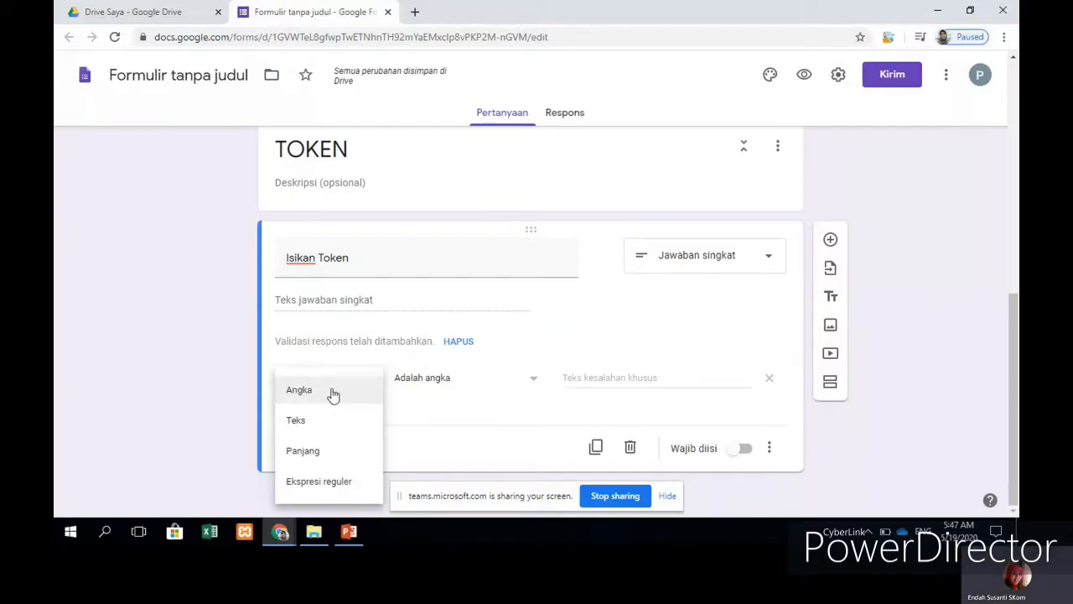
Step: Validate the token answer as Angka / Adalah angka with value 20200604 and make it required
click(307, 397)
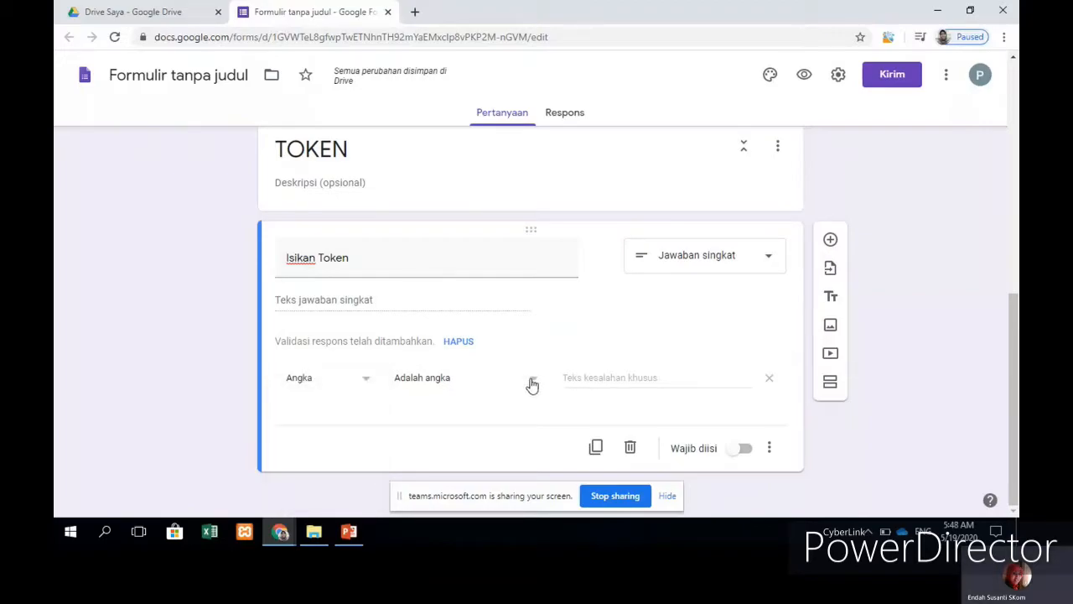
click(528, 384)
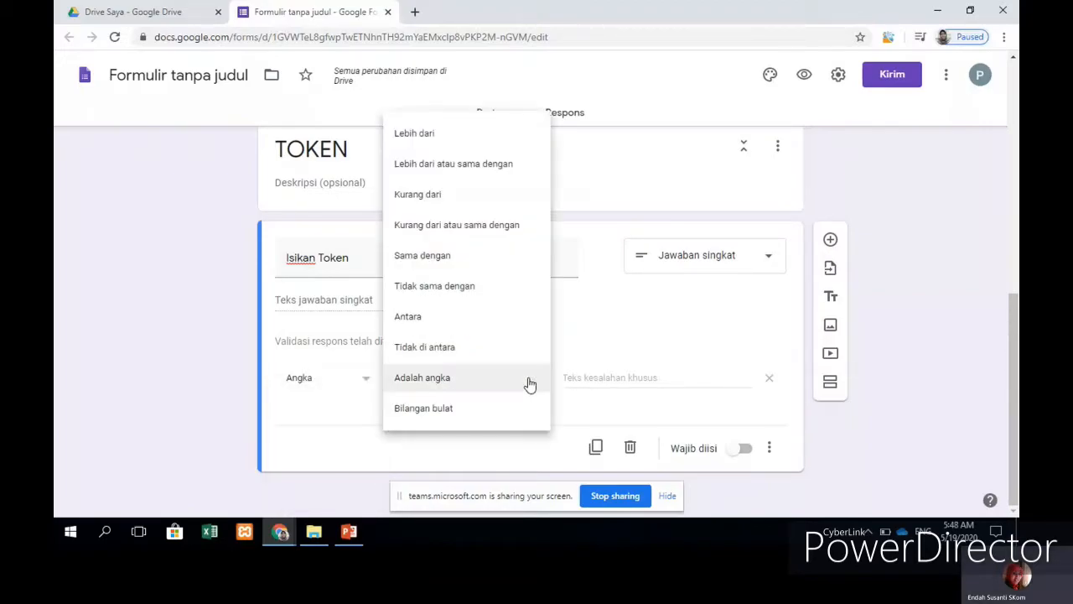
click(528, 384)
click(529, 387)
click(527, 385)
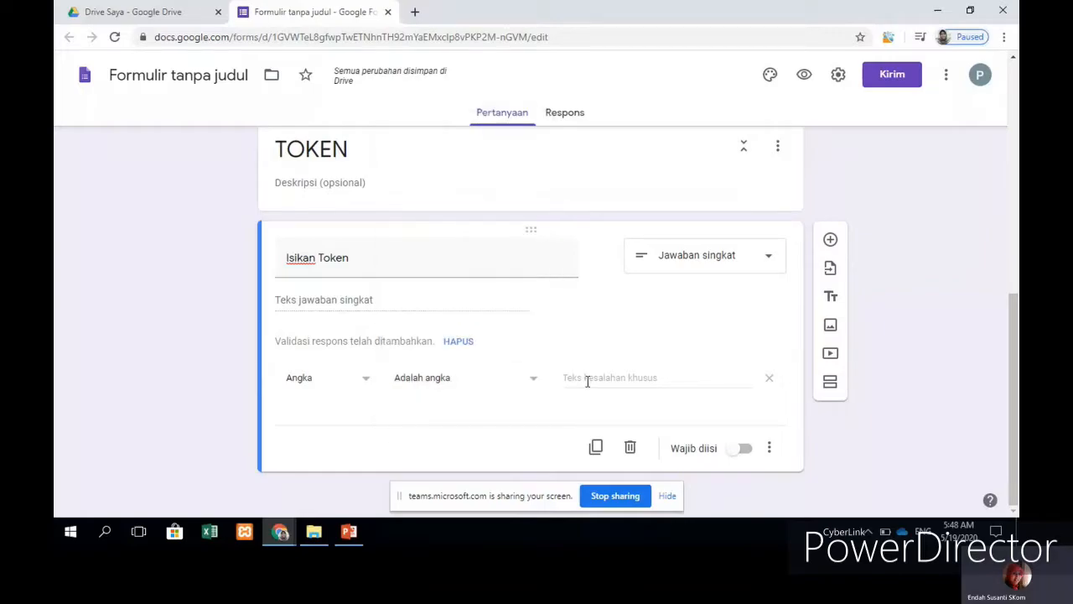
click(579, 376)
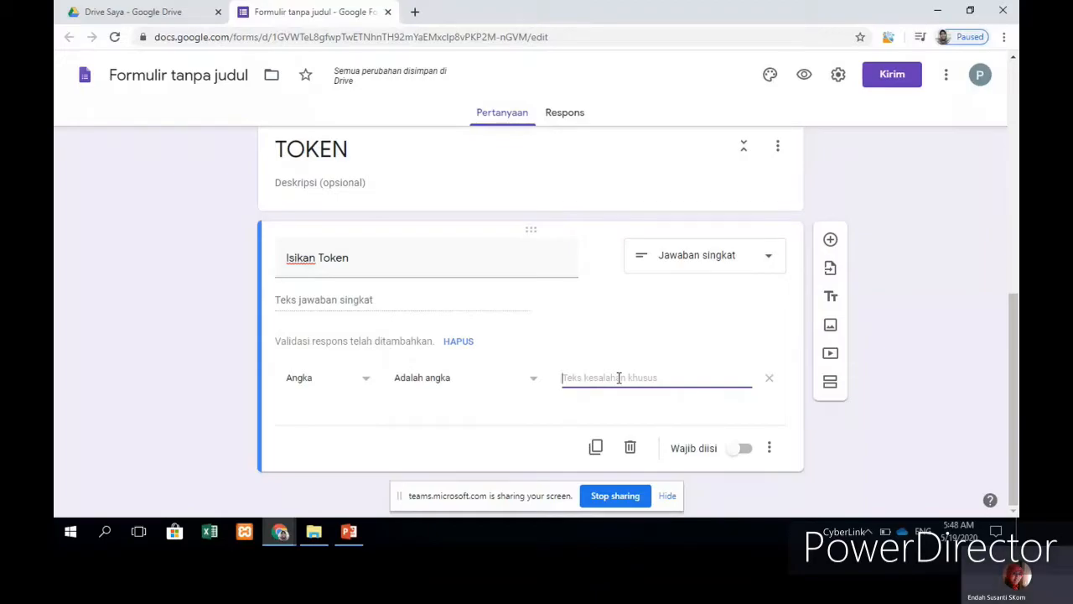
text(202)
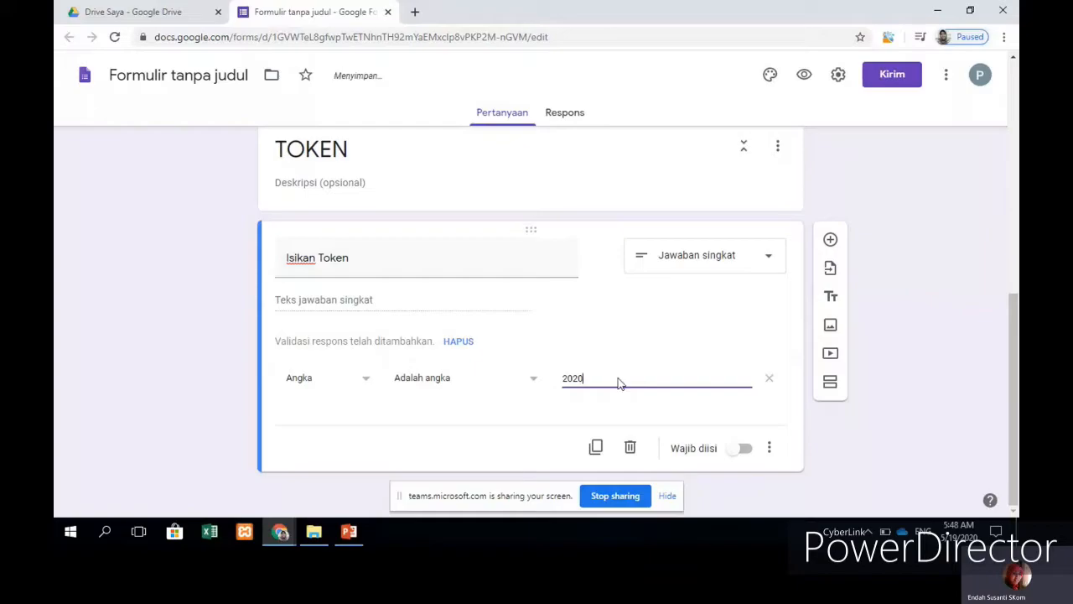
text(04)
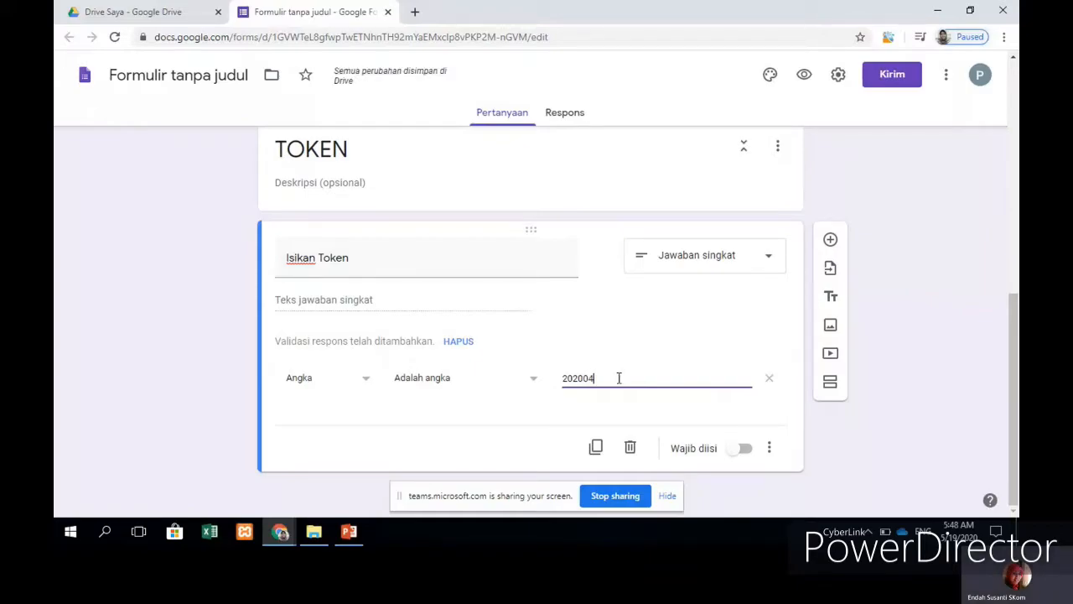
key(BackSpace)
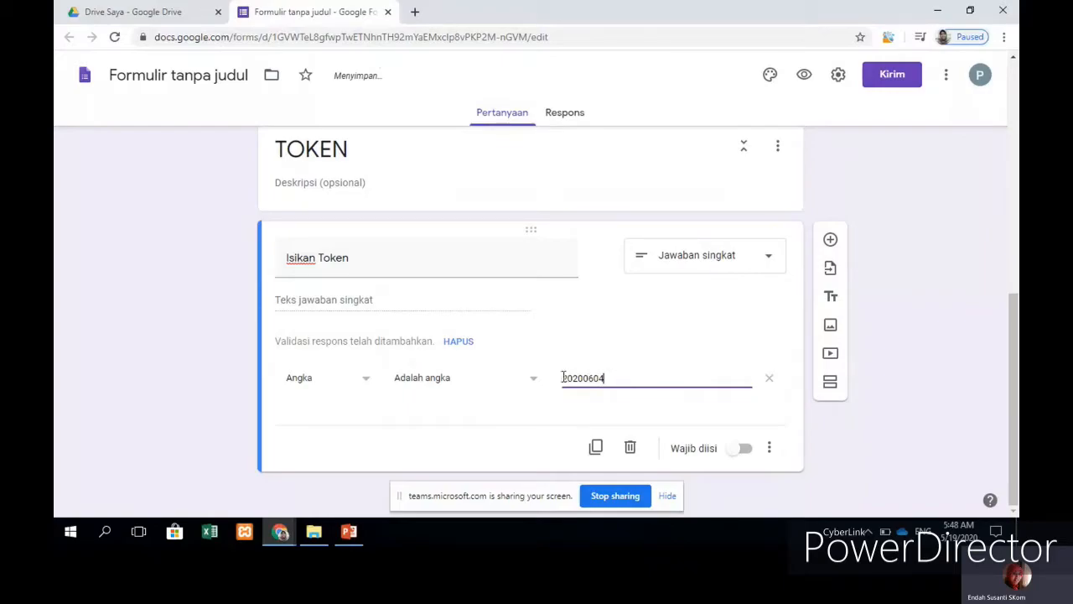
drag(605, 378, 560, 382)
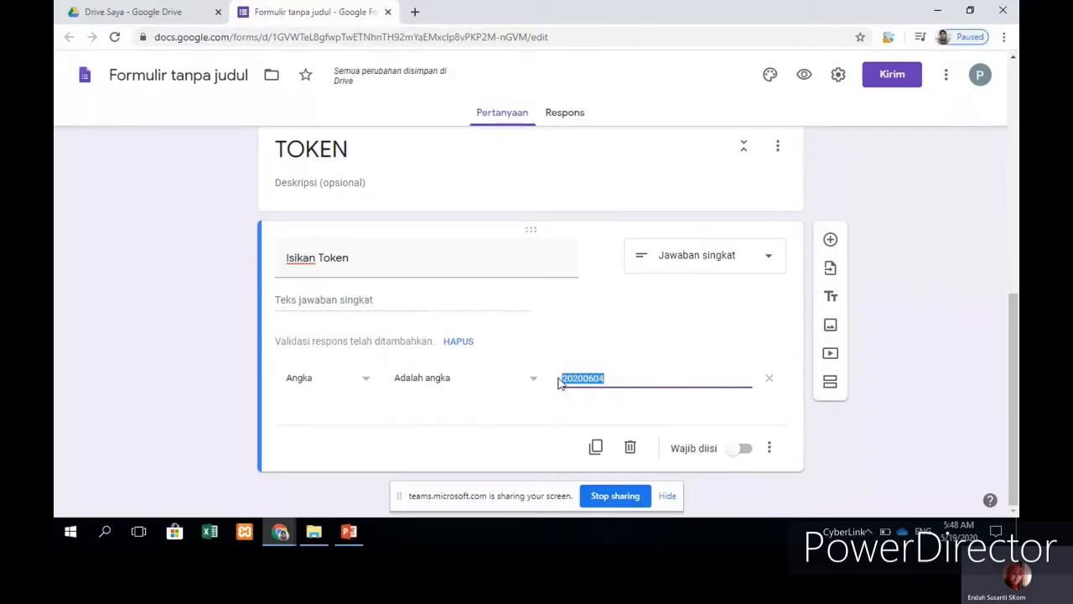
click(621, 378)
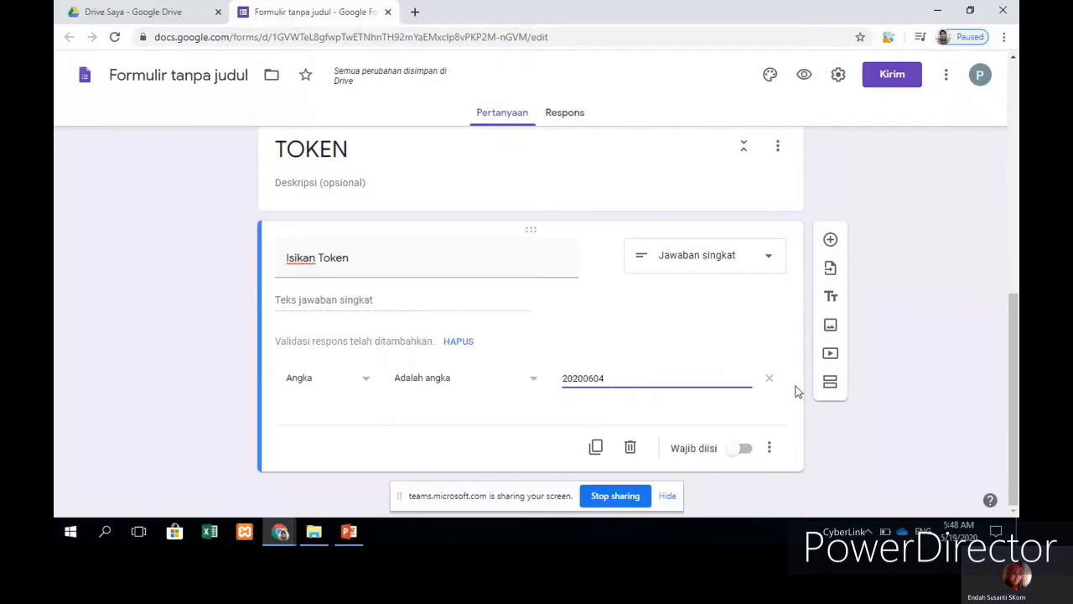
click(744, 451)
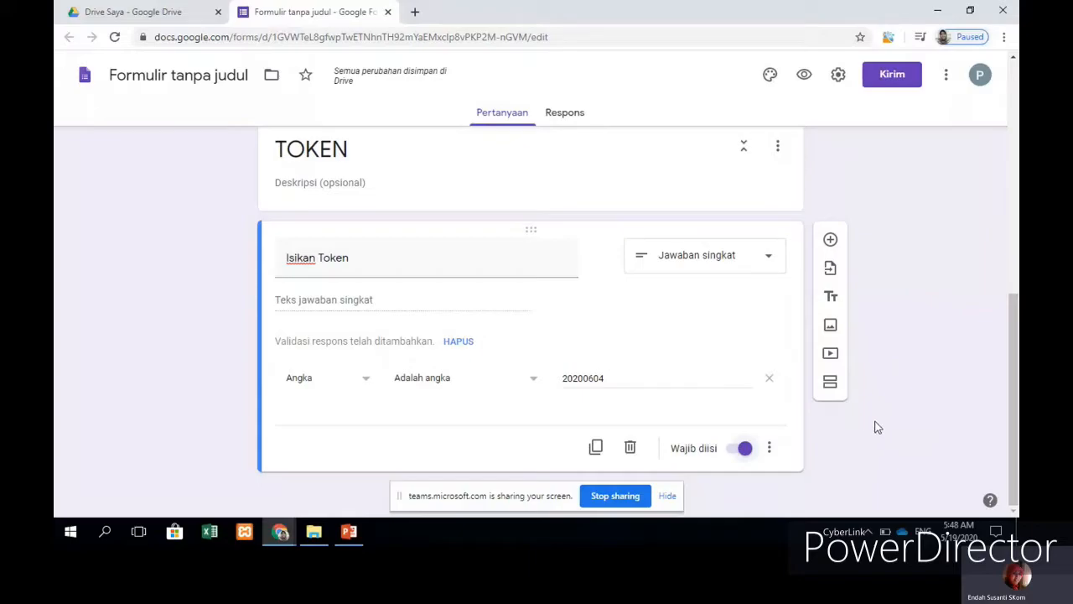
Step: Add a section after TOKEN headed 'Pilihlah salah satu jawaban yang paling benar'
click(830, 383)
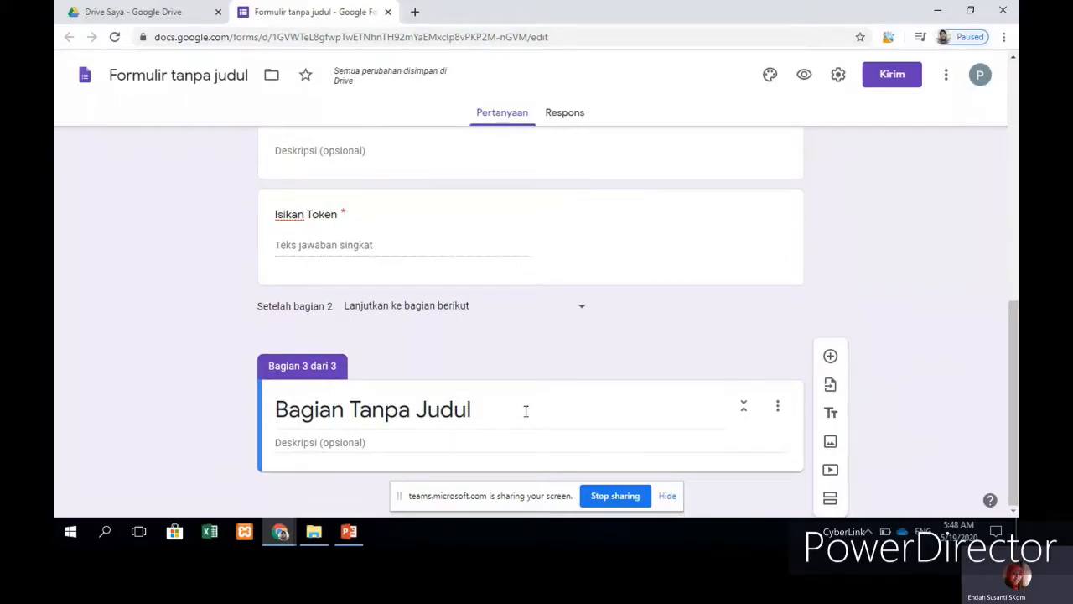
click(526, 411)
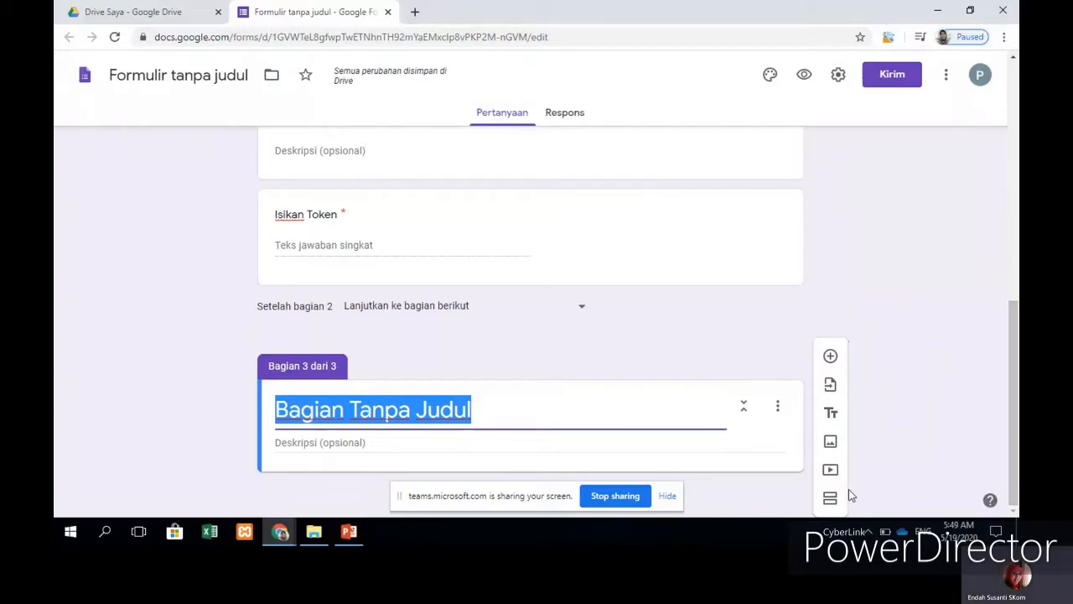
text(Pi)
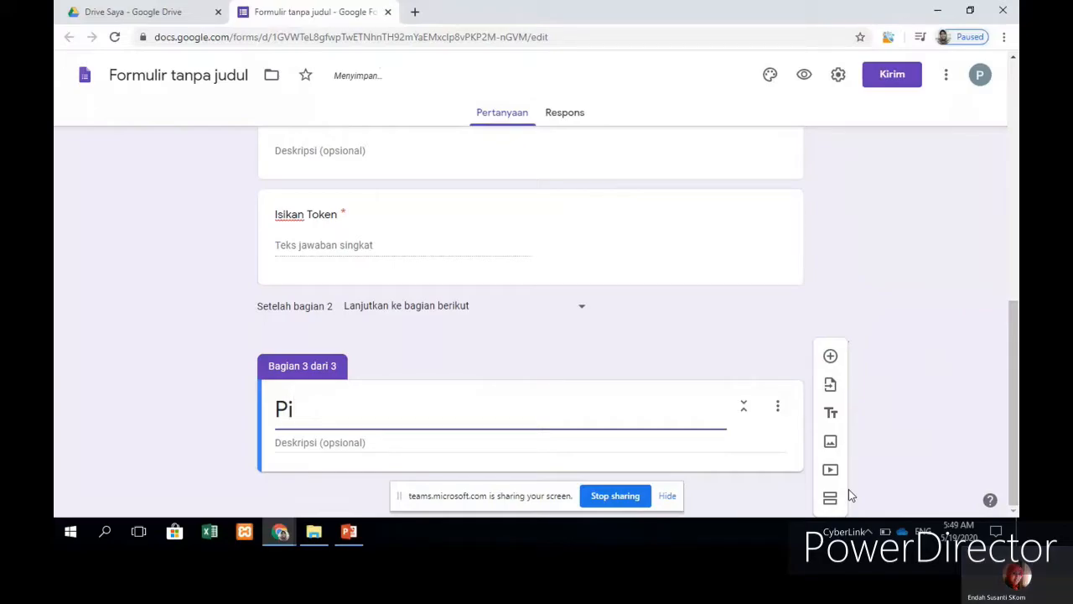
text(lihlah )
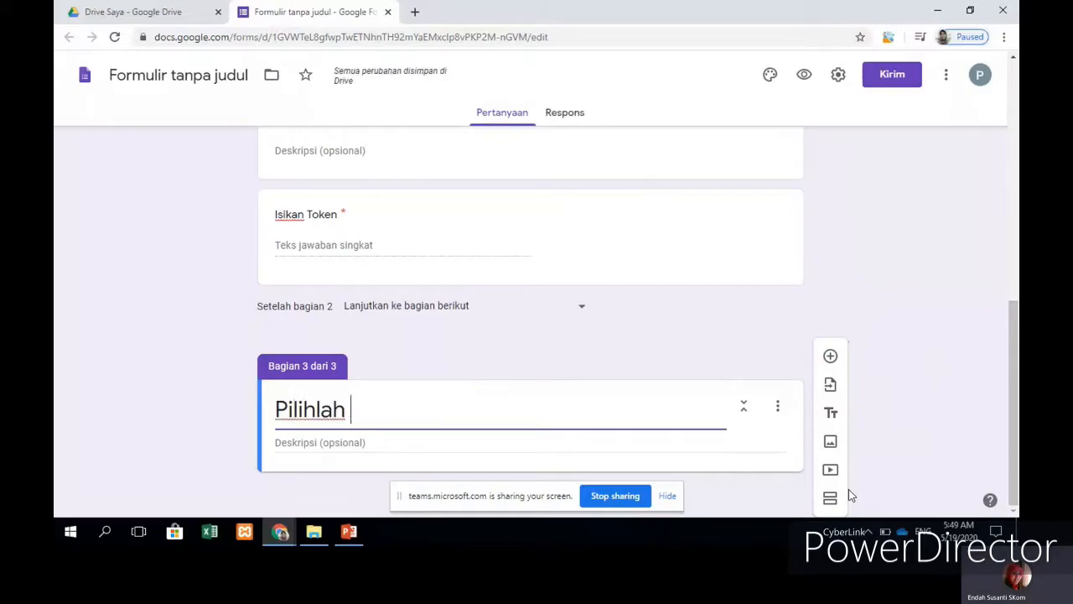
text(salah satu jawab)
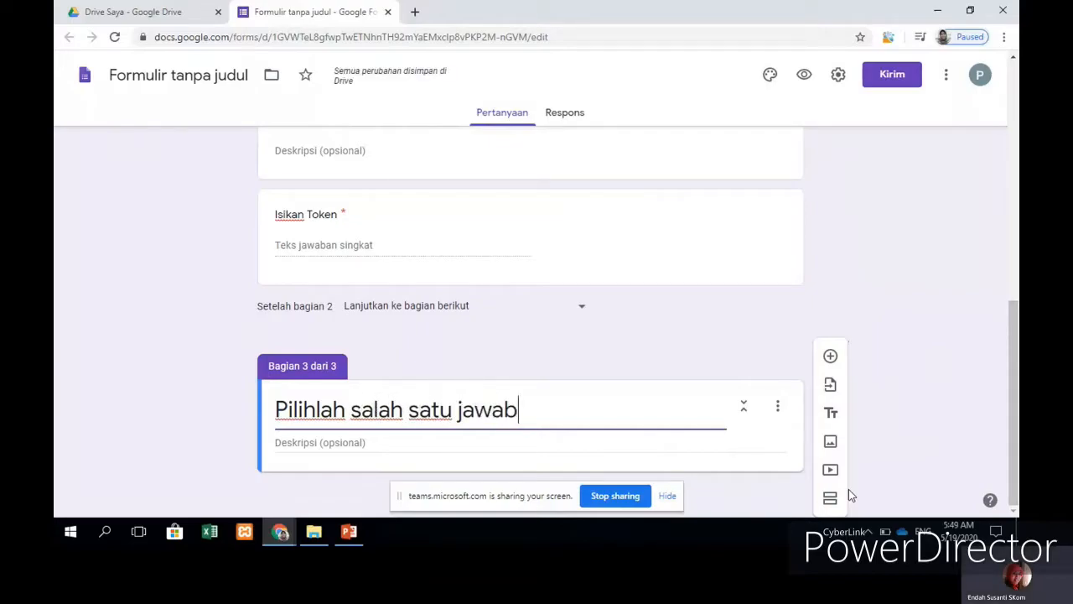
text(an yang pali)
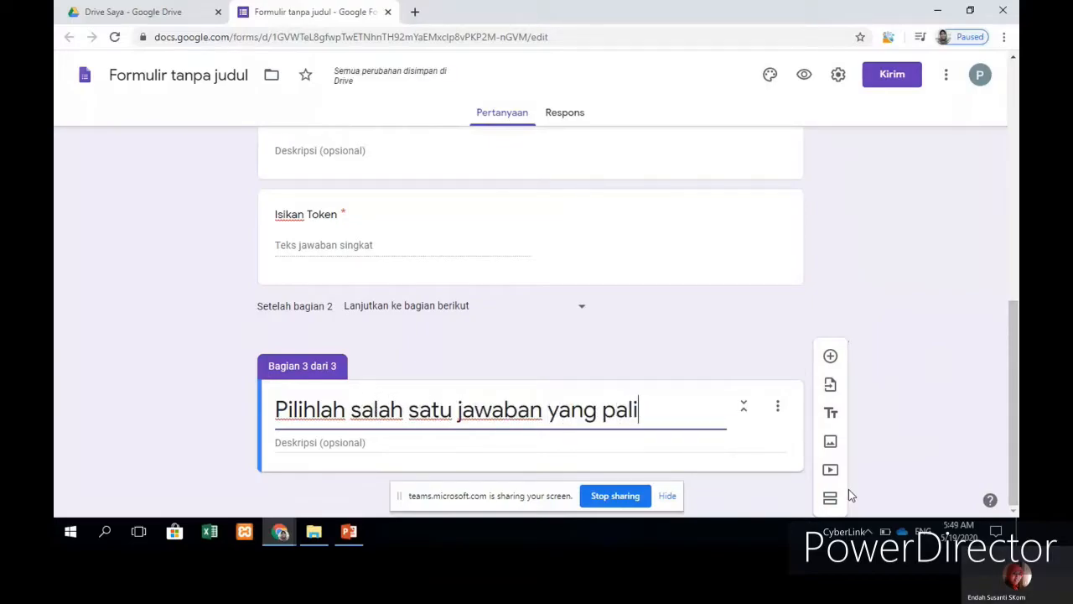
text(ng benar)
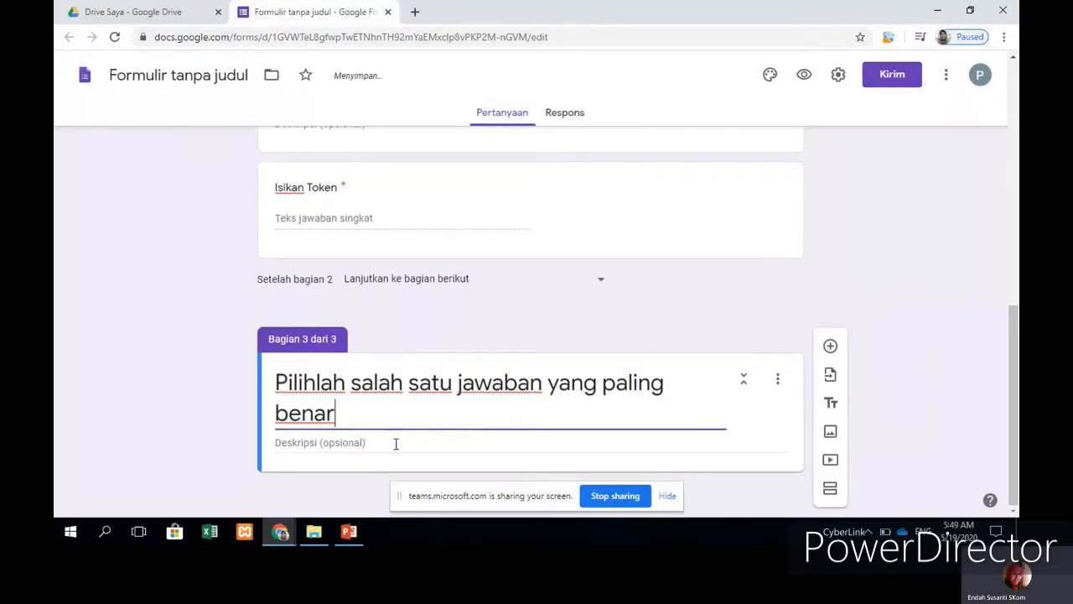
click(396, 443)
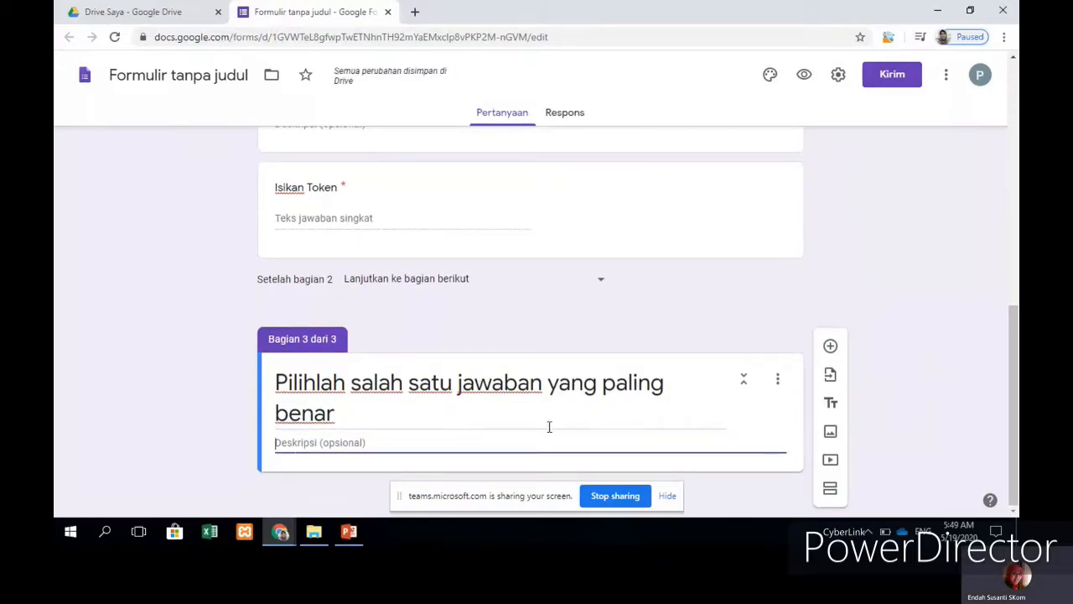
Step: Add a blank multiple-choice question to the third section, then switch to File Explorer
click(830, 347)
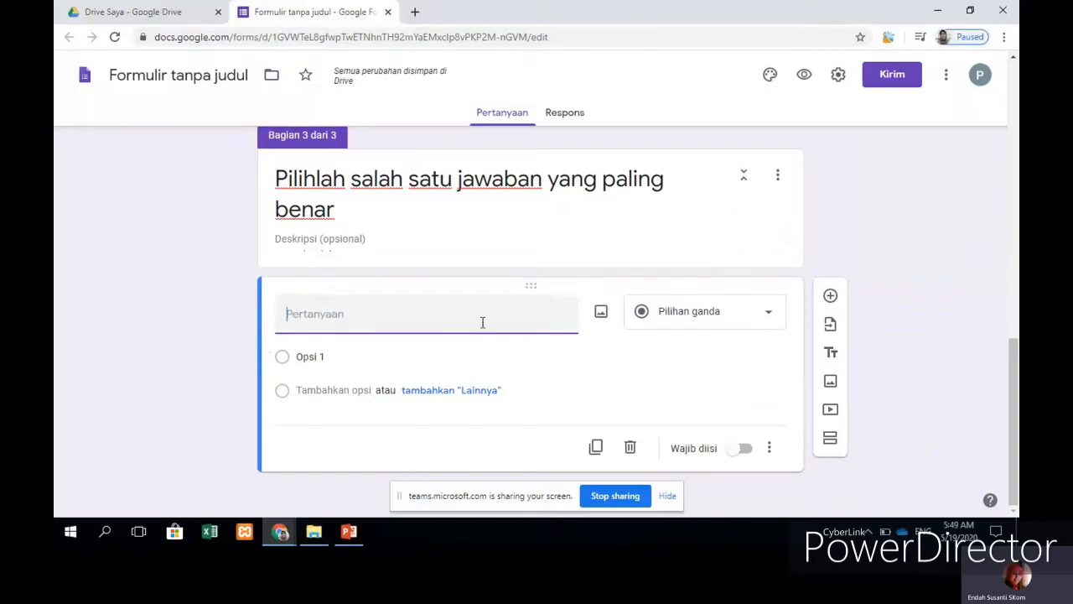
click(315, 535)
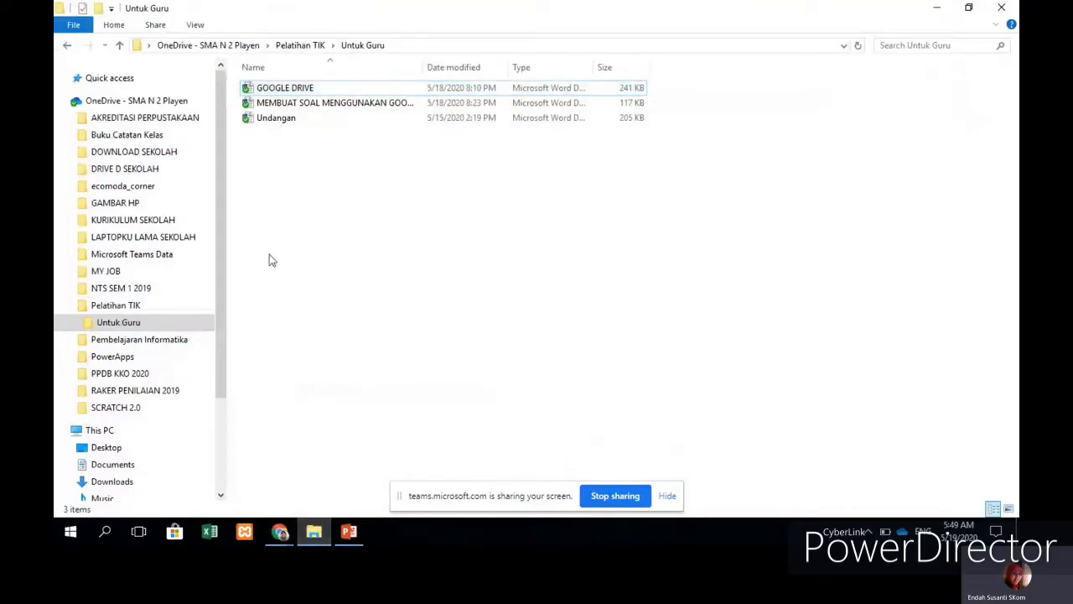
Step: Open 1920_USEK_SOAL FISIKA from KURIKULUM SEKOLAH > --PENGAJARAN > UJIAN SEKOLAH 2020 > SOAL US 2020's physics folder
click(118, 221)
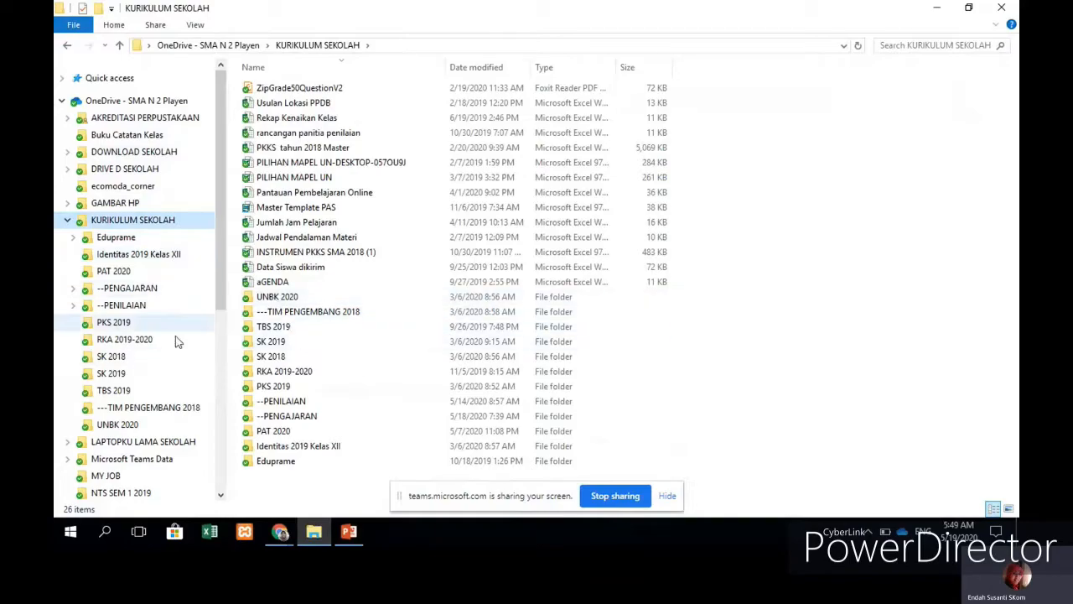
scroll(153, 302, down, 1)
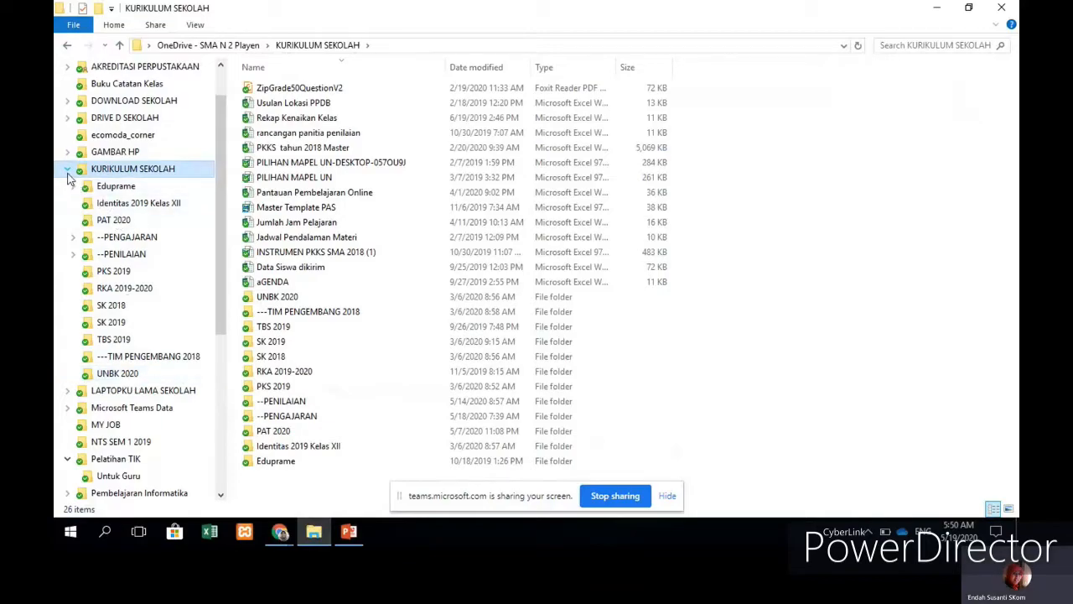
click(126, 237)
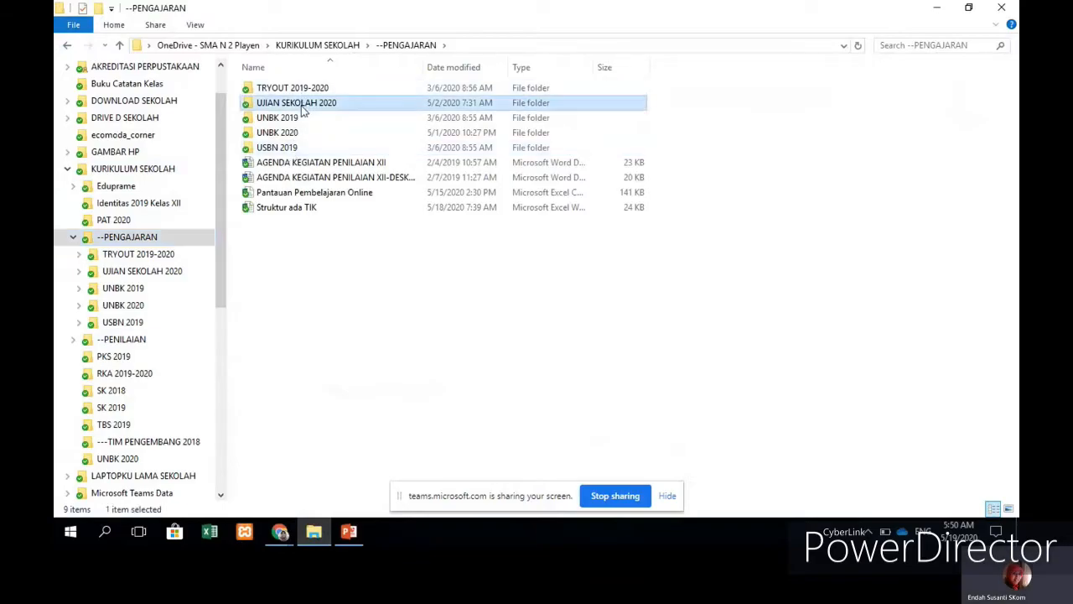
double_click(302, 103)
double_click(290, 208)
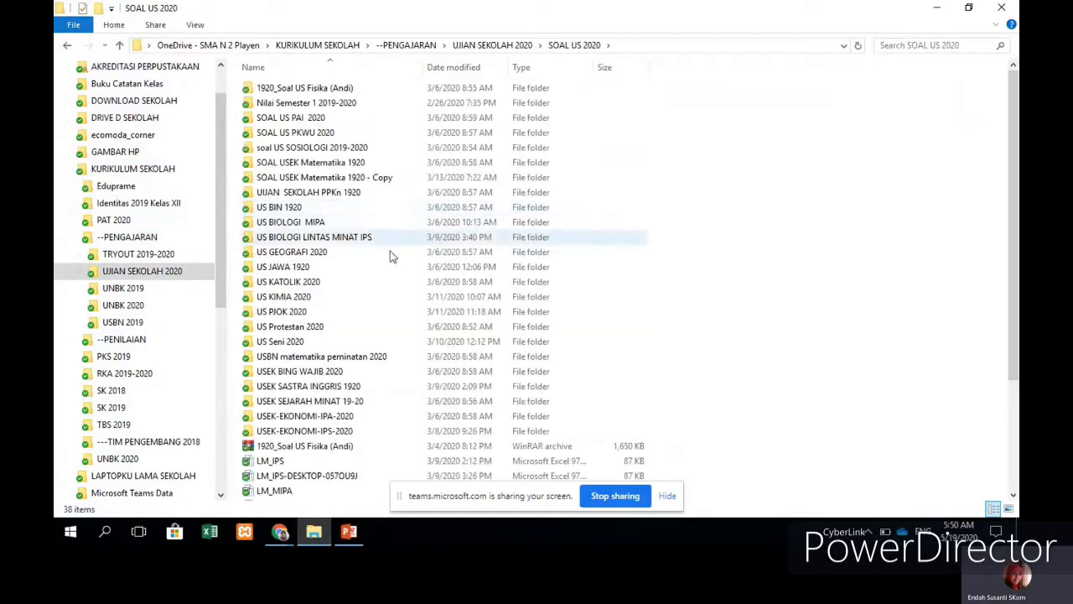
scroll(315, 216, down, 1)
scroll(311, 215, up, 1)
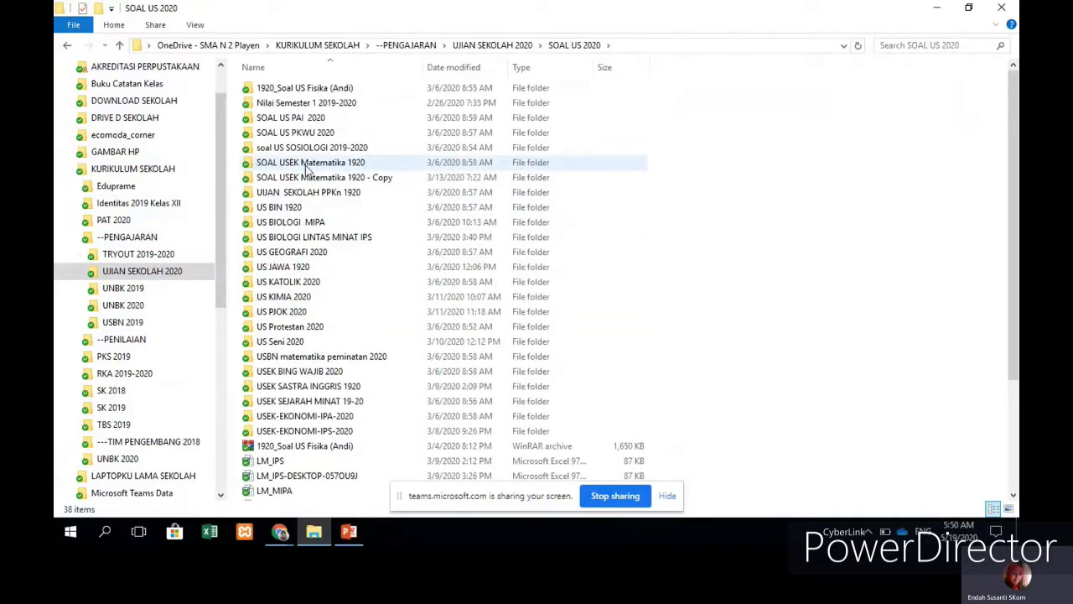
double_click(307, 89)
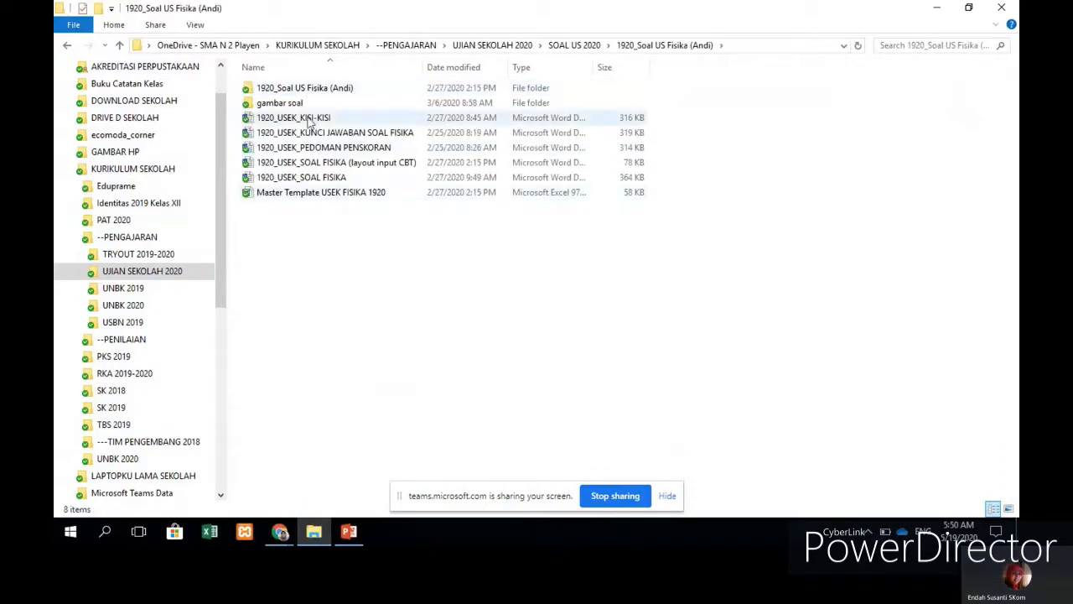
double_click(329, 179)
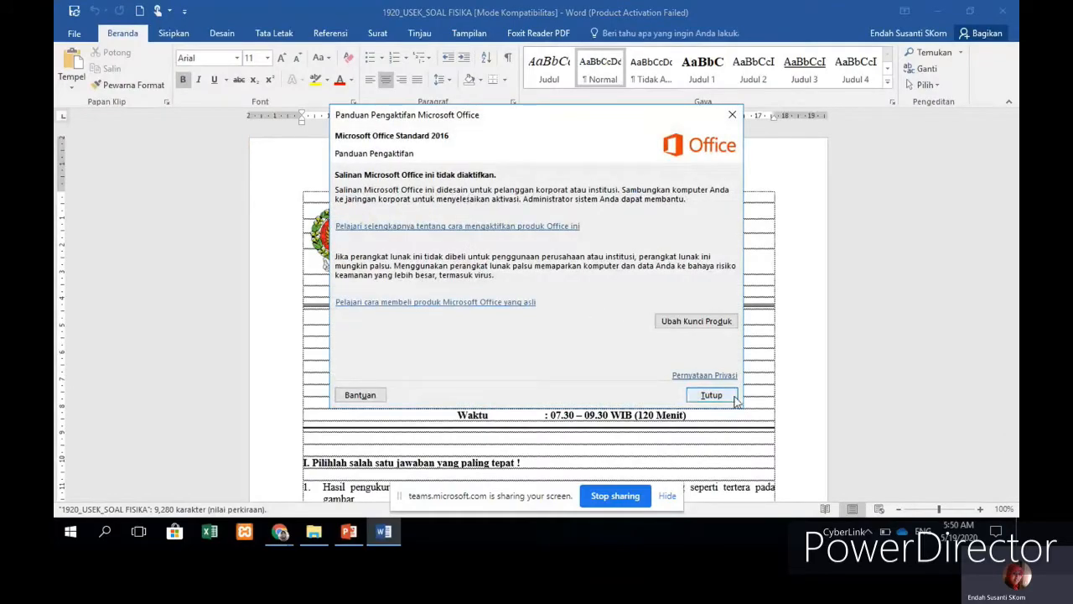
Step: Dismiss the Office activation notice and scroll the exam to question 2
click(734, 399)
scroll(648, 351, down, 5)
scroll(633, 323, up, 1)
scroll(367, 266, down, 3)
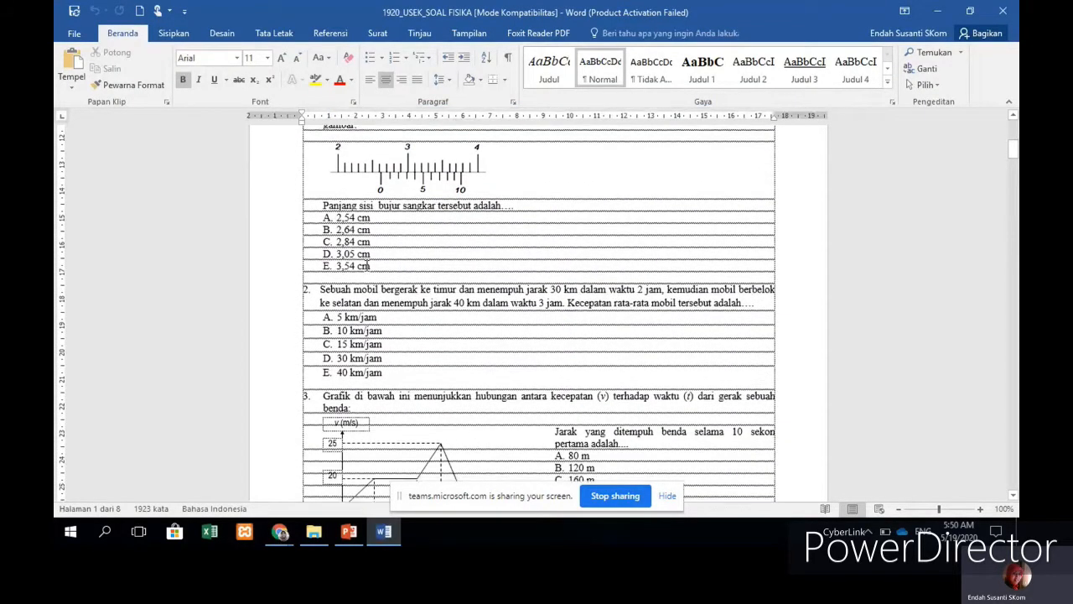
scroll(494, 303, down, 10)
scroll(495, 303, up, 12)
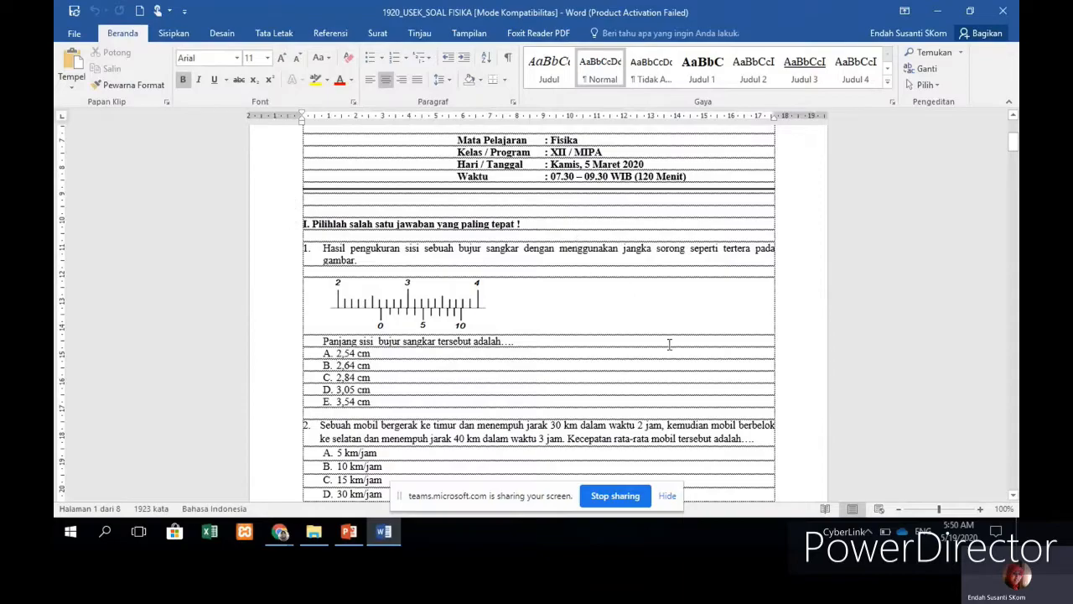
scroll(597, 313, down, 2)
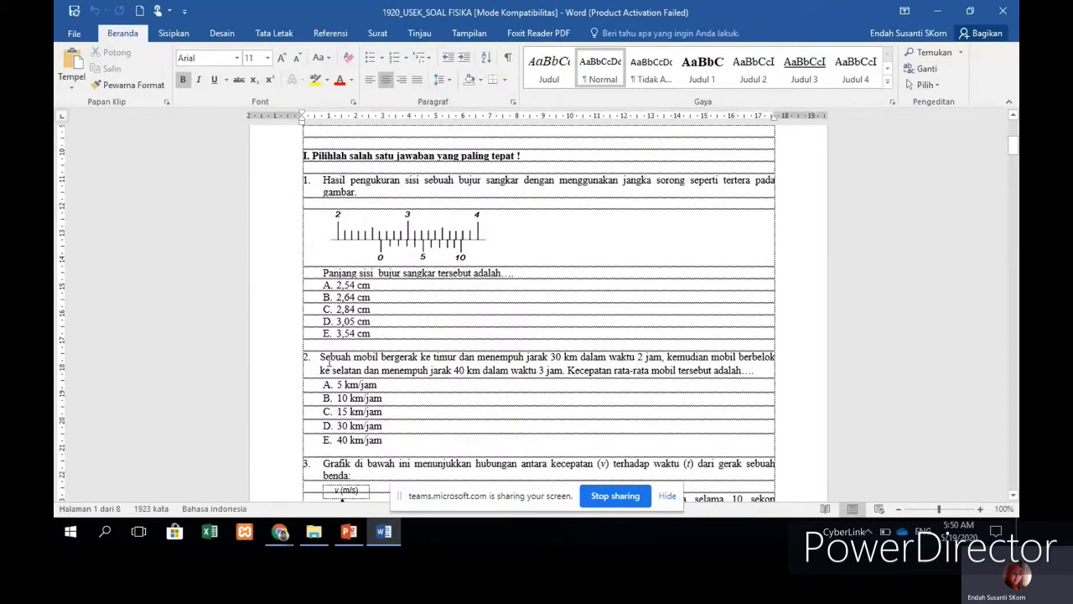
Step: Copy the full text of question 2 about the car's average speed
drag(321, 356, 757, 370)
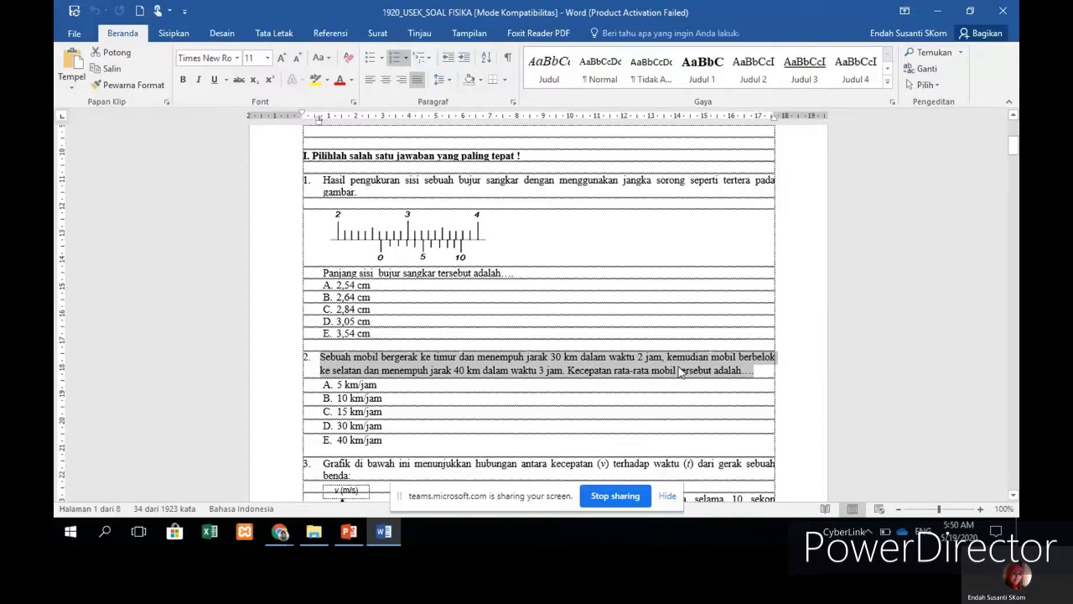
right_click(680, 371)
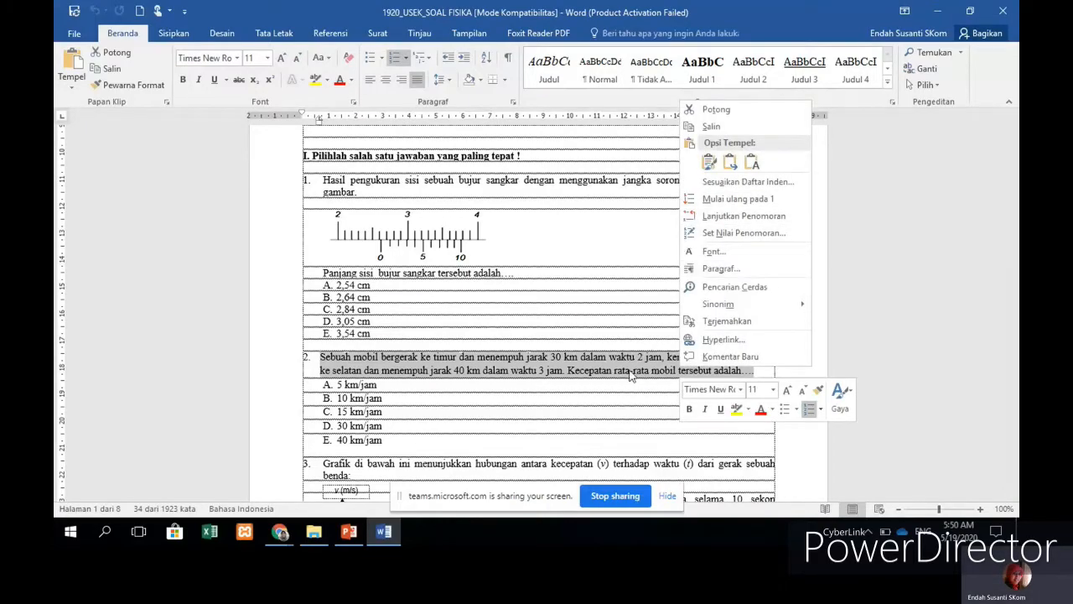
click(709, 130)
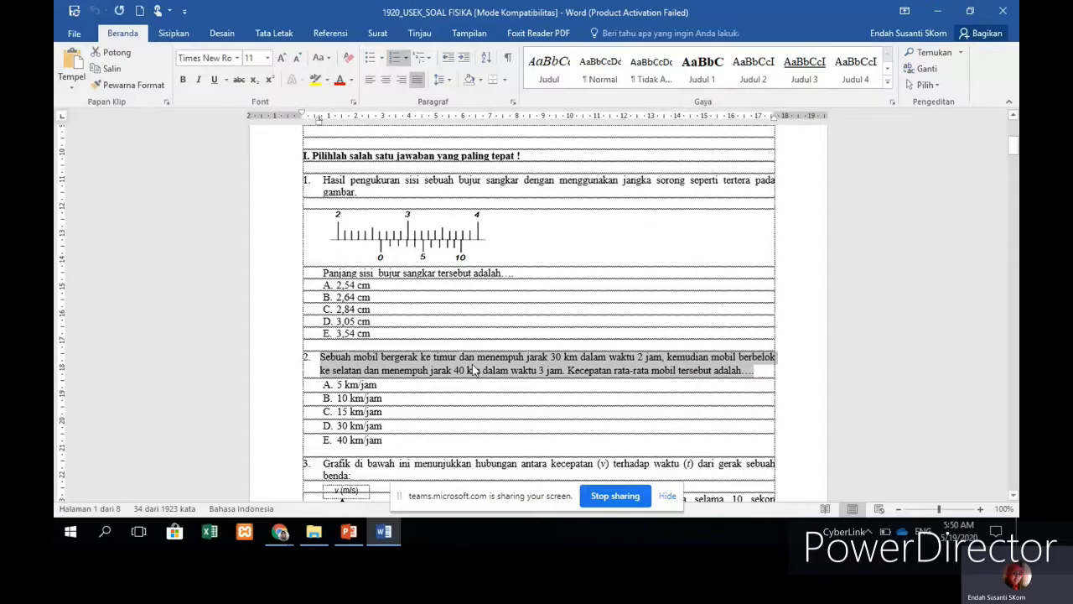
click(280, 533)
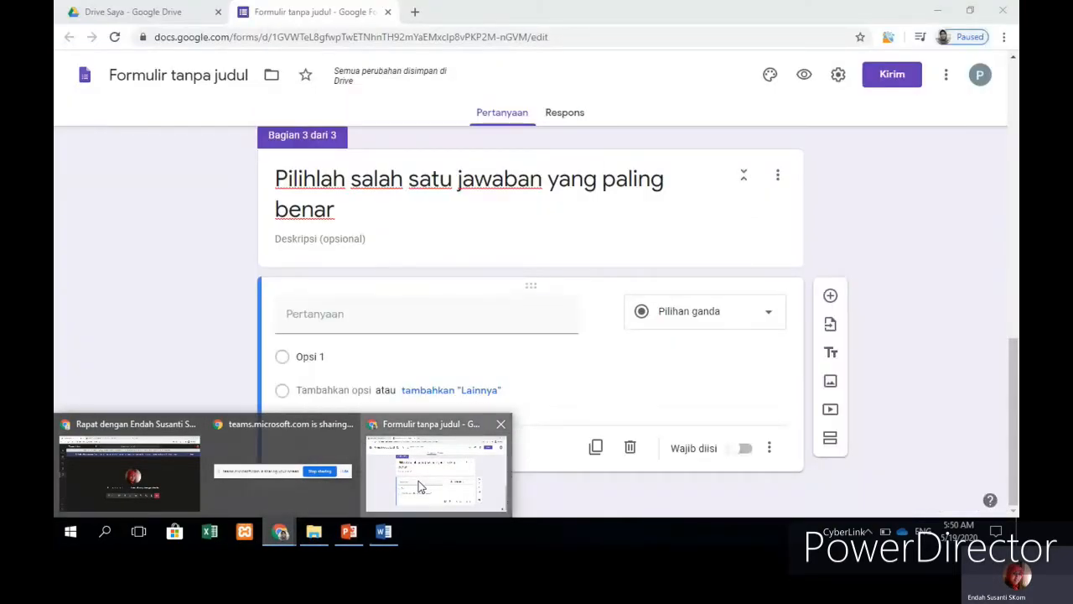
Step: Paste the car average-speed text into the question field and delete its leading '2.' numbering
click(418, 480)
right_click(340, 316)
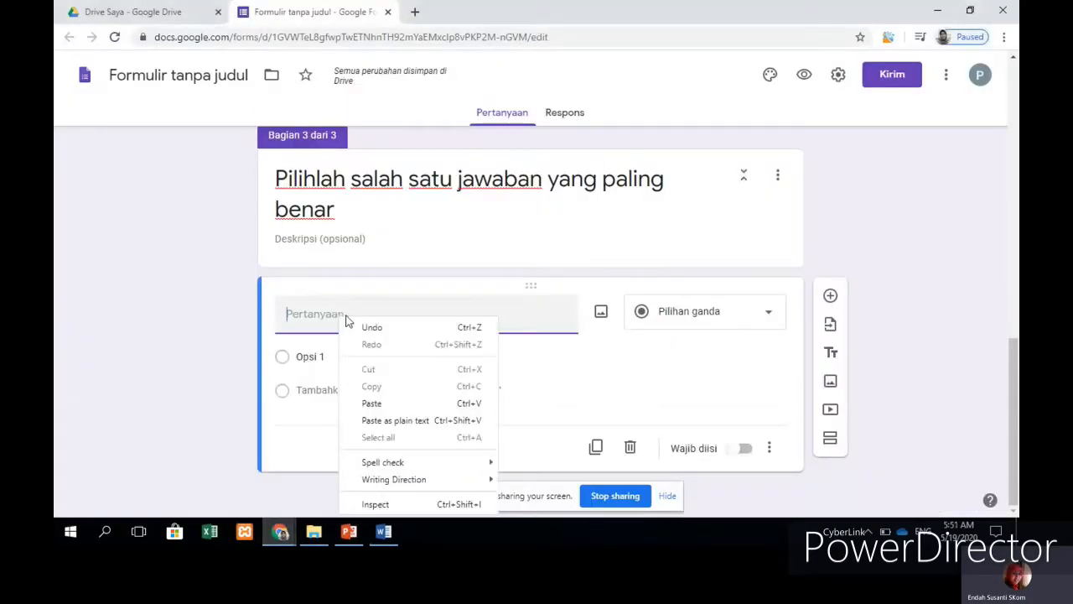
click(371, 403)
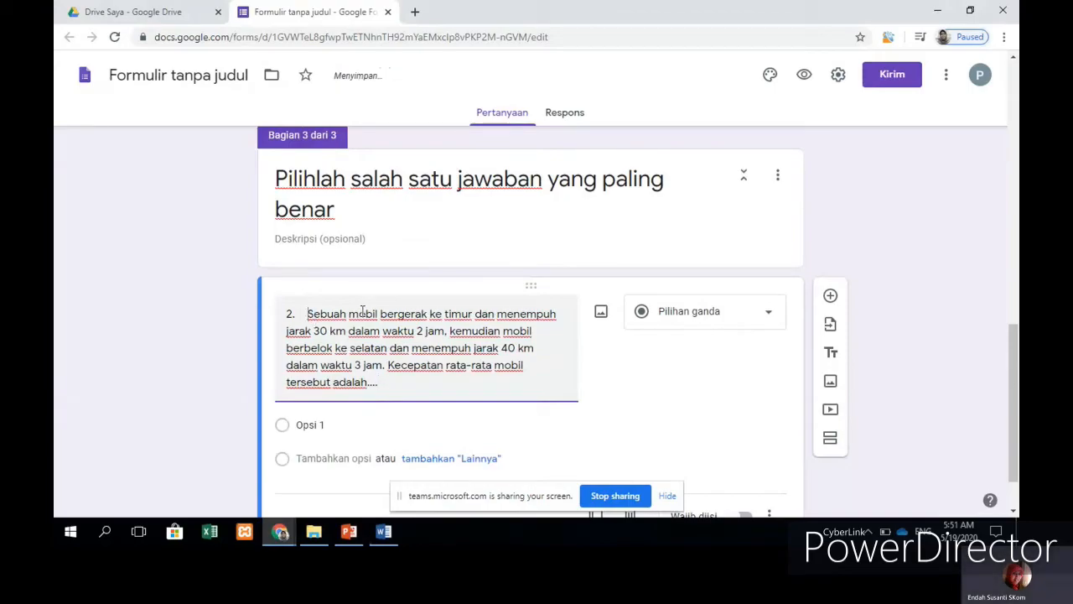
key(BackSpace)
key(BackSpace)
key(BackSpace)
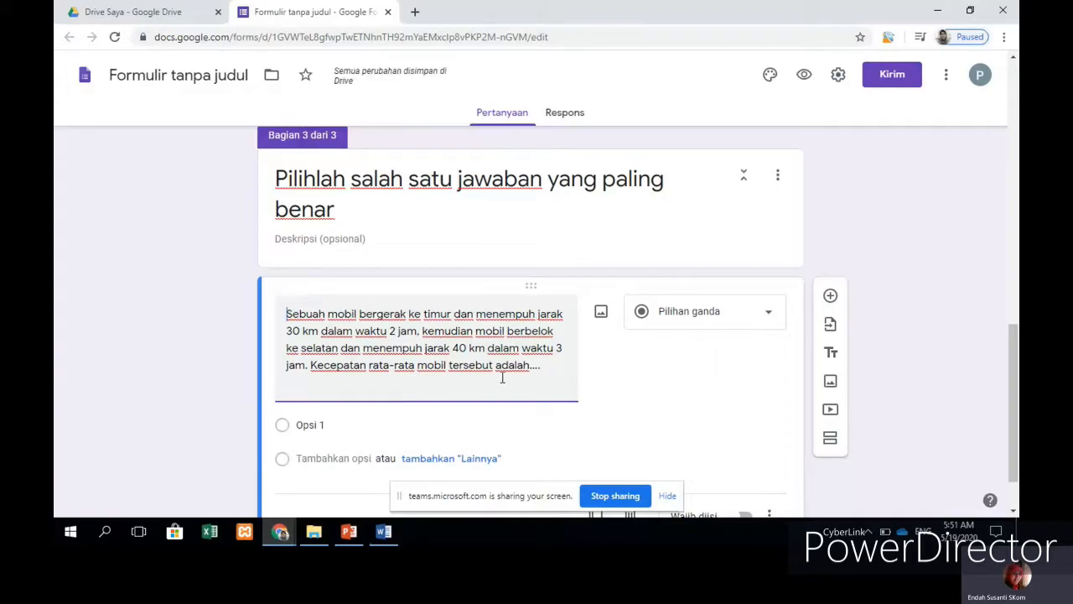
scroll(452, 350, down, 1)
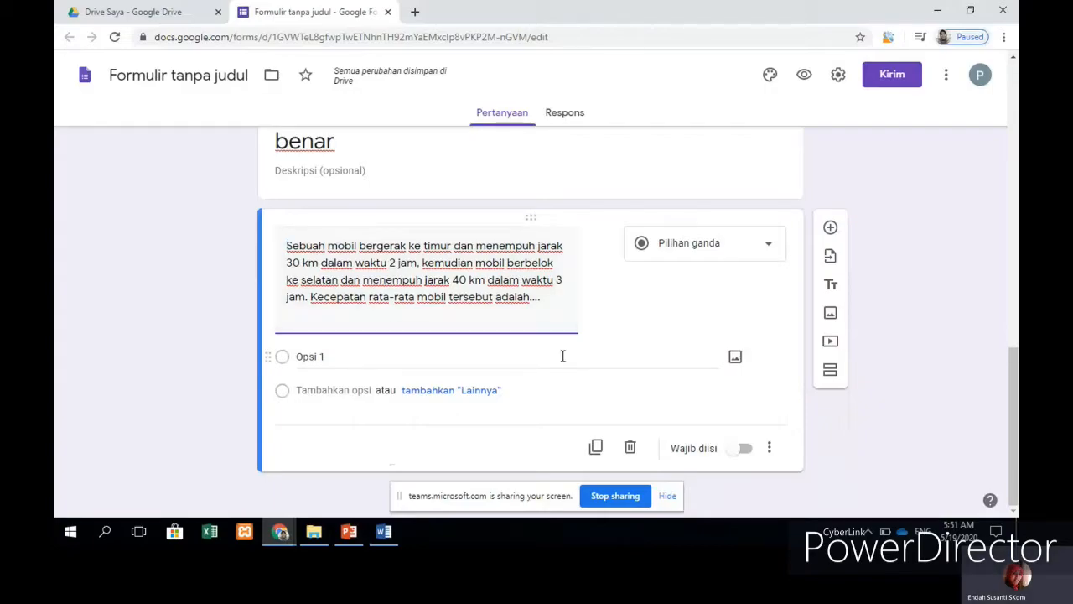
click(385, 537)
click(369, 391)
Step: Remove the A–E lettering from question 2's answers and select the five answer lines
drag(339, 384, 384, 441)
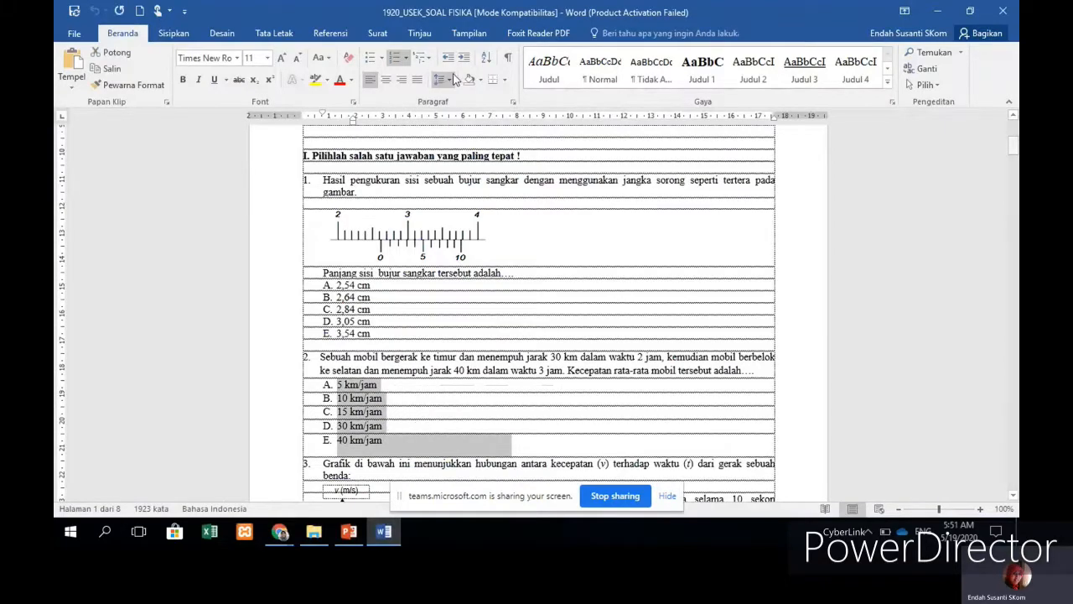
click(397, 67)
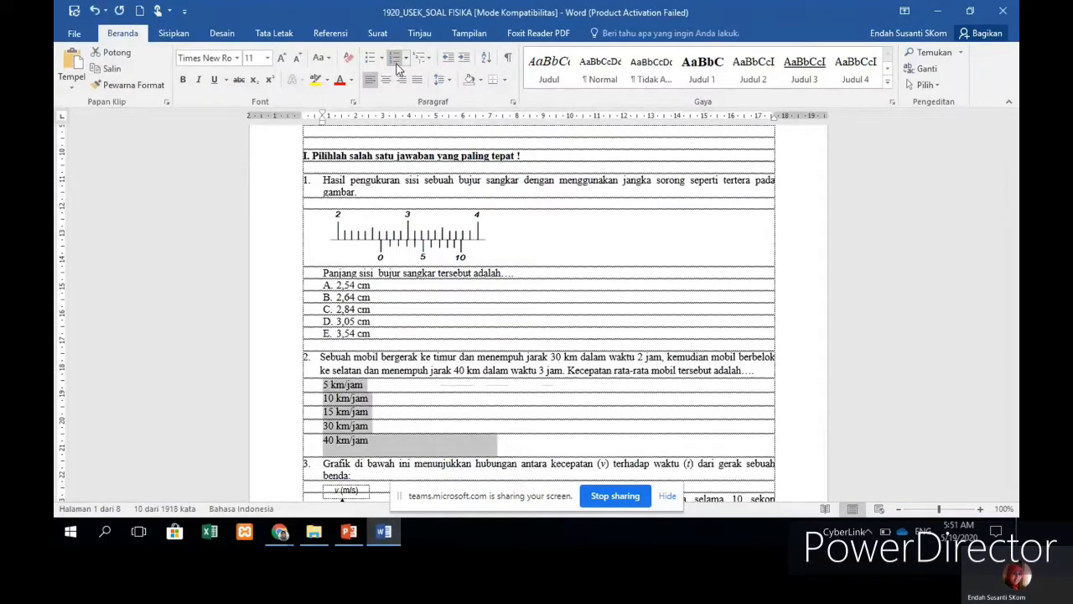
click(359, 425)
drag(323, 384, 377, 441)
key(ctrl+c)
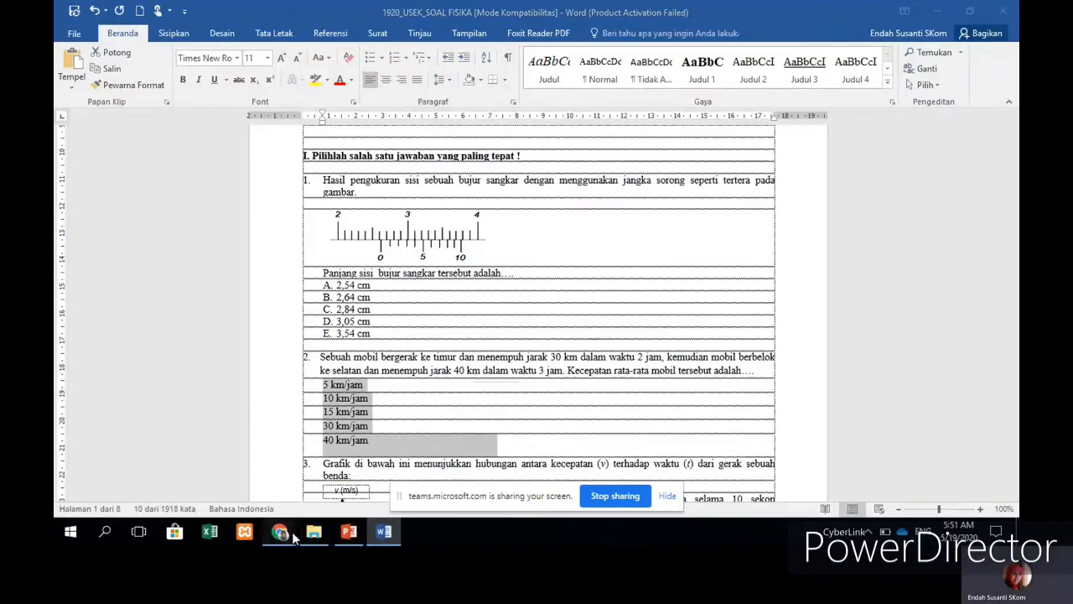
Step: Paste the five answers, 5 to 40 km/jam, into the question's Opsi 1 field
click(279, 531)
click(371, 425)
click(351, 358)
key(ctrl+v)
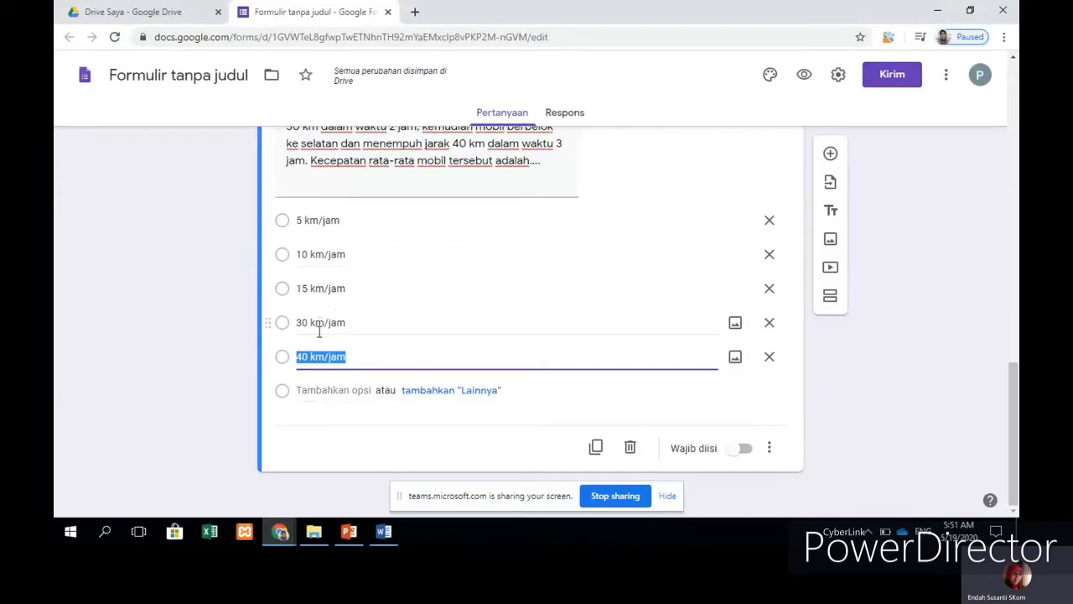
Step: Deselect the last option and review the five km/jam answer choices
click(791, 434)
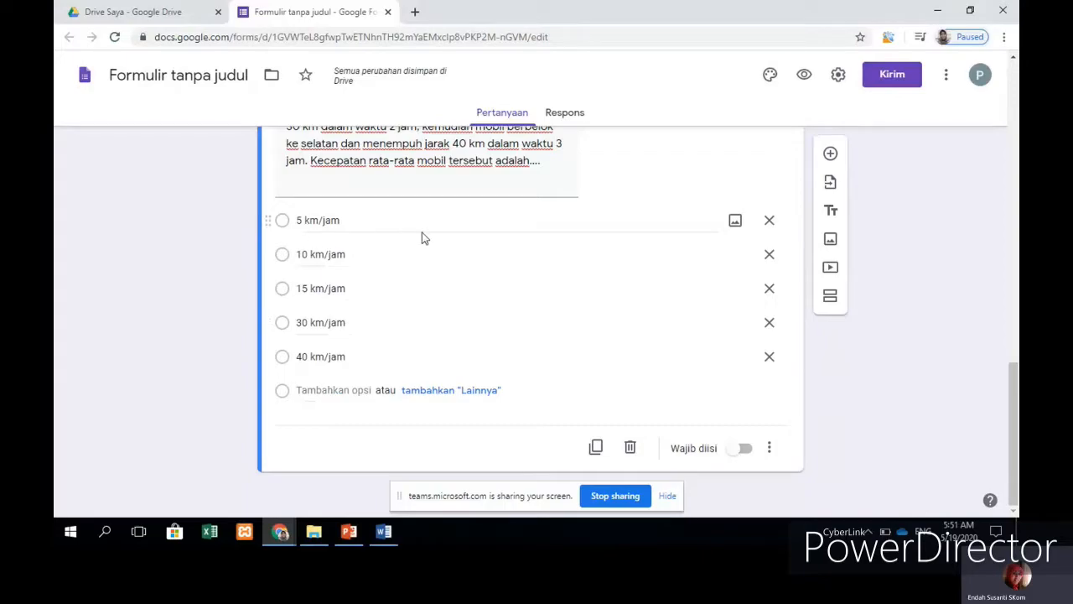
scroll(673, 353, up, 3)
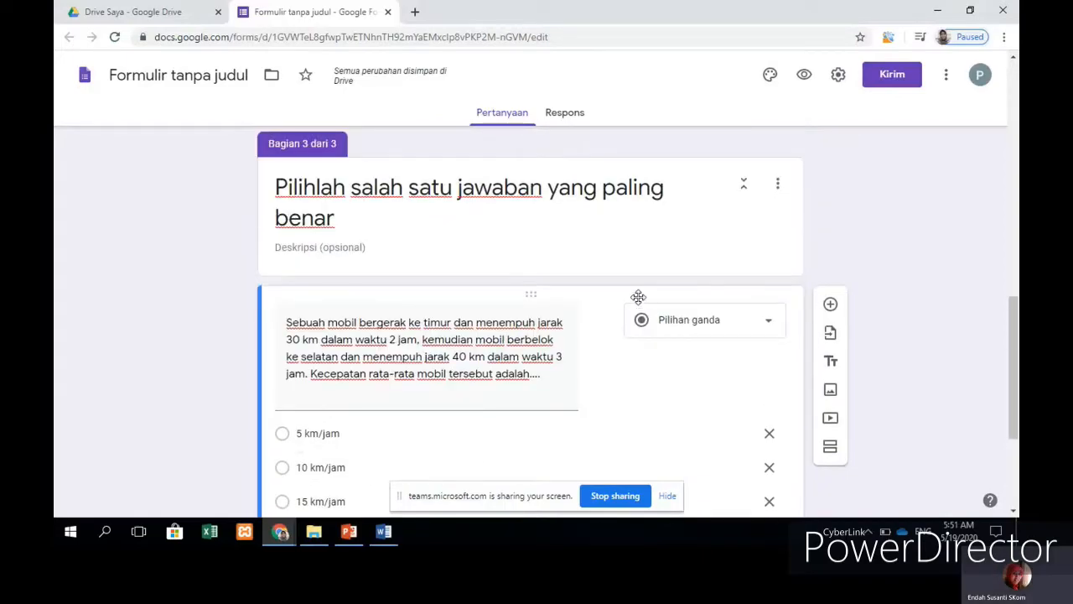
scroll(719, 264, down, 3)
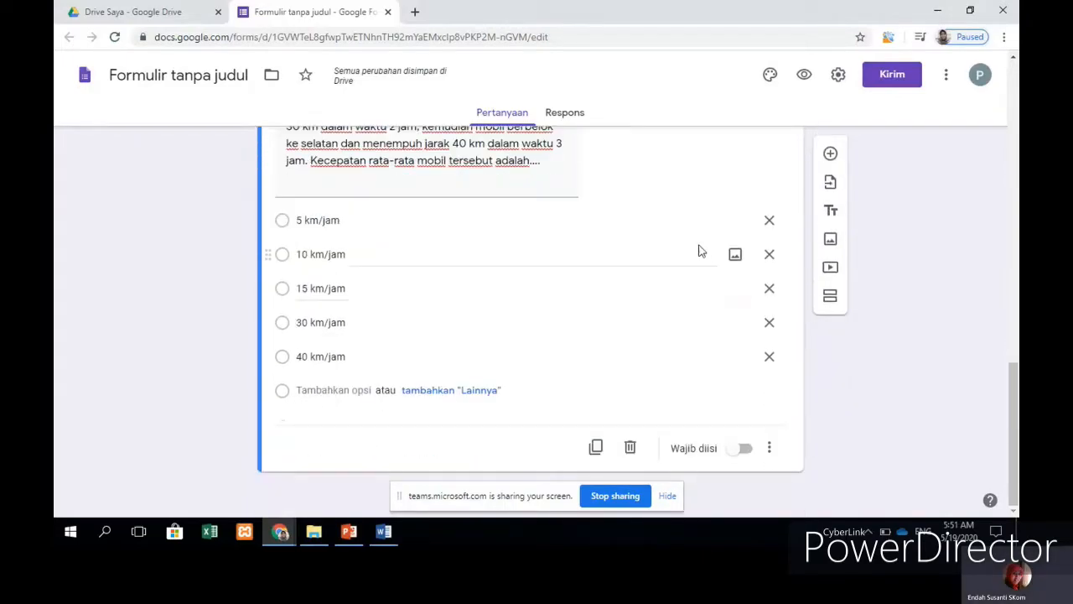
scroll(700, 247, up, 1)
scroll(702, 243, up, 1)
scroll(735, 209, down, 2)
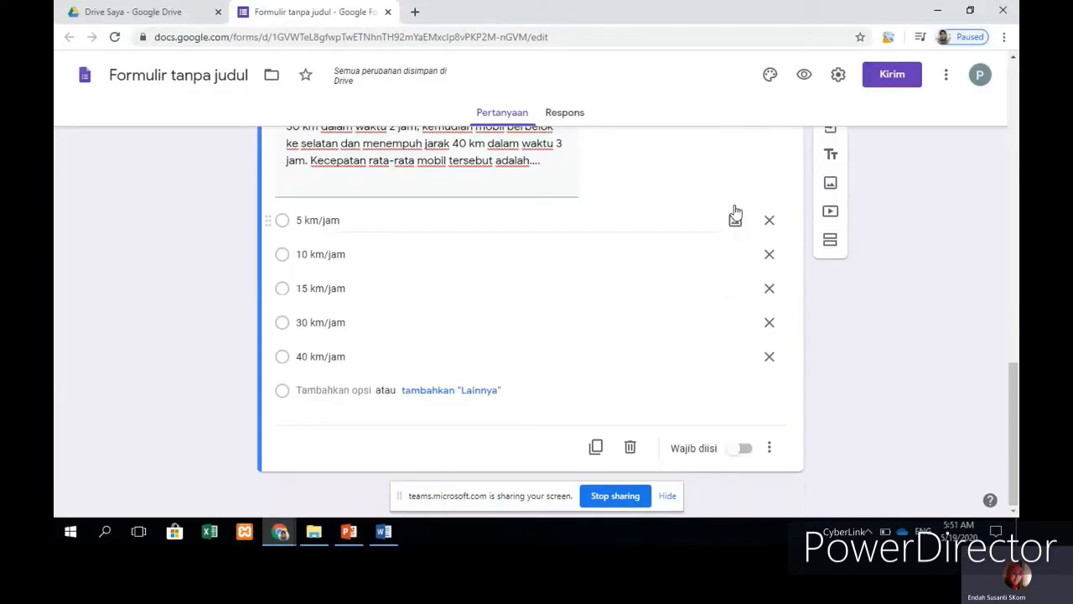
scroll(735, 209, up, 3)
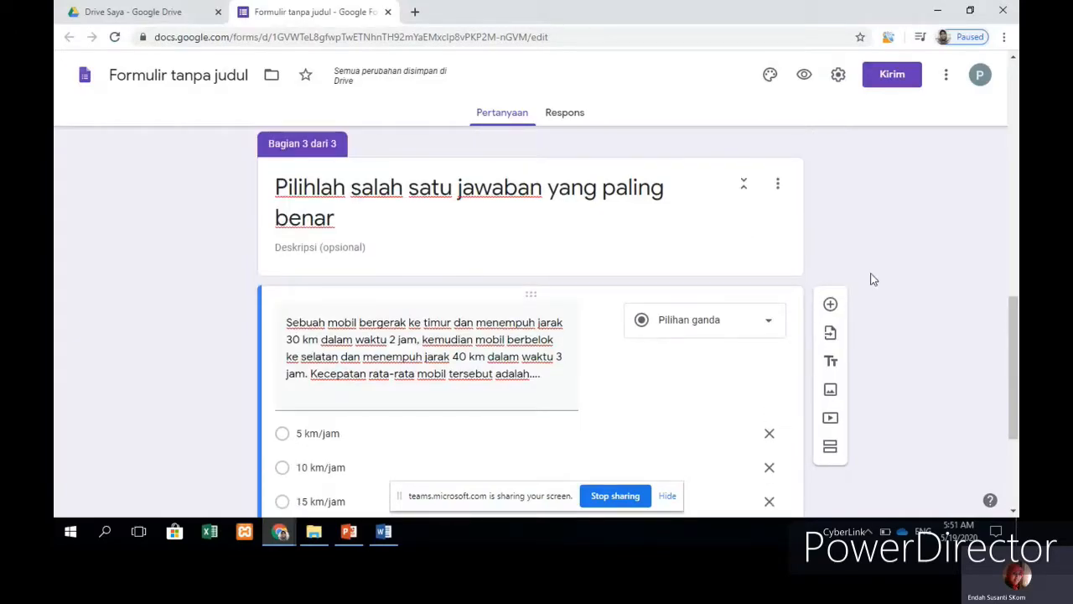
scroll(747, 220, down, 2)
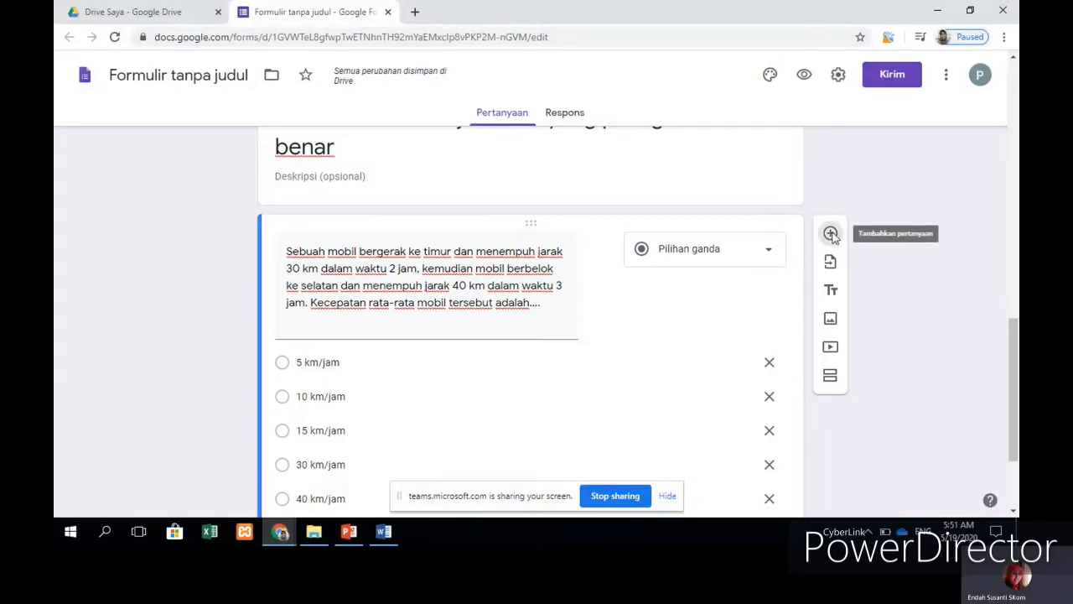
Step: Add a new question and paste in question 1's text about measuring the square's side
click(831, 235)
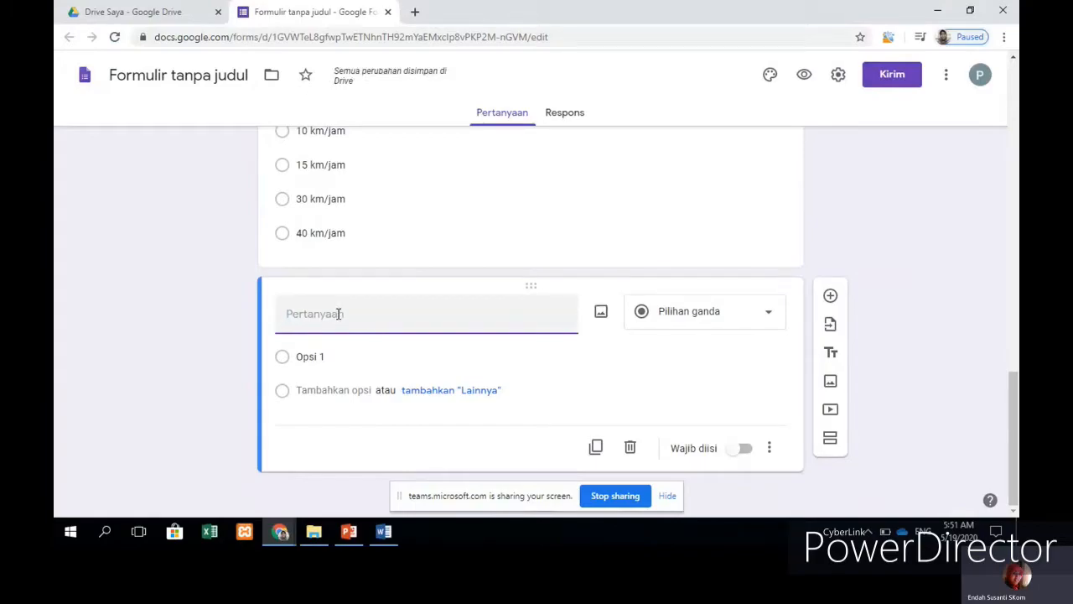
click(393, 538)
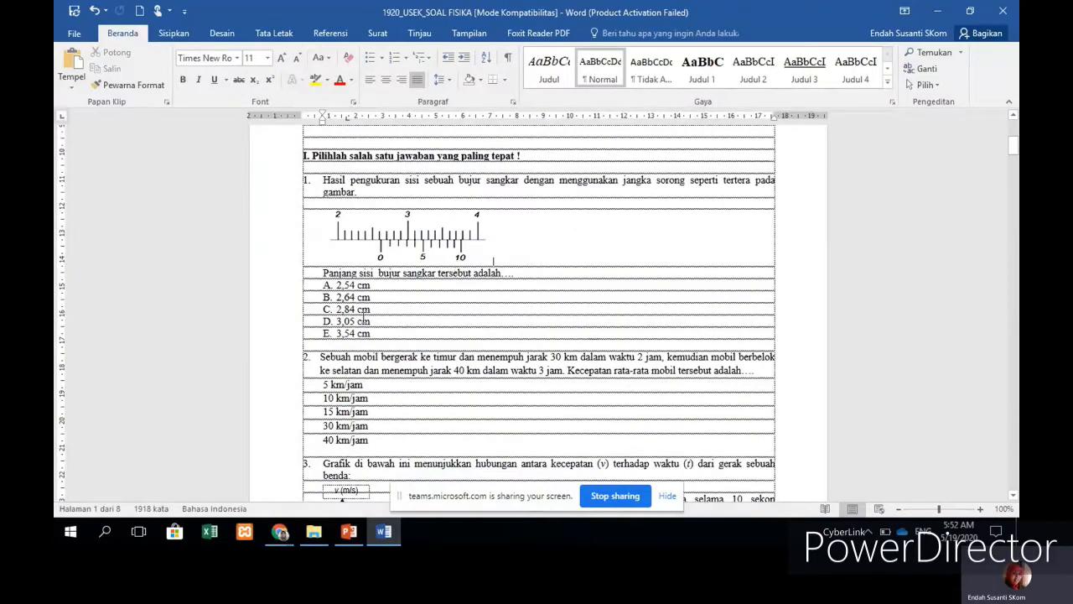
drag(327, 180, 360, 192)
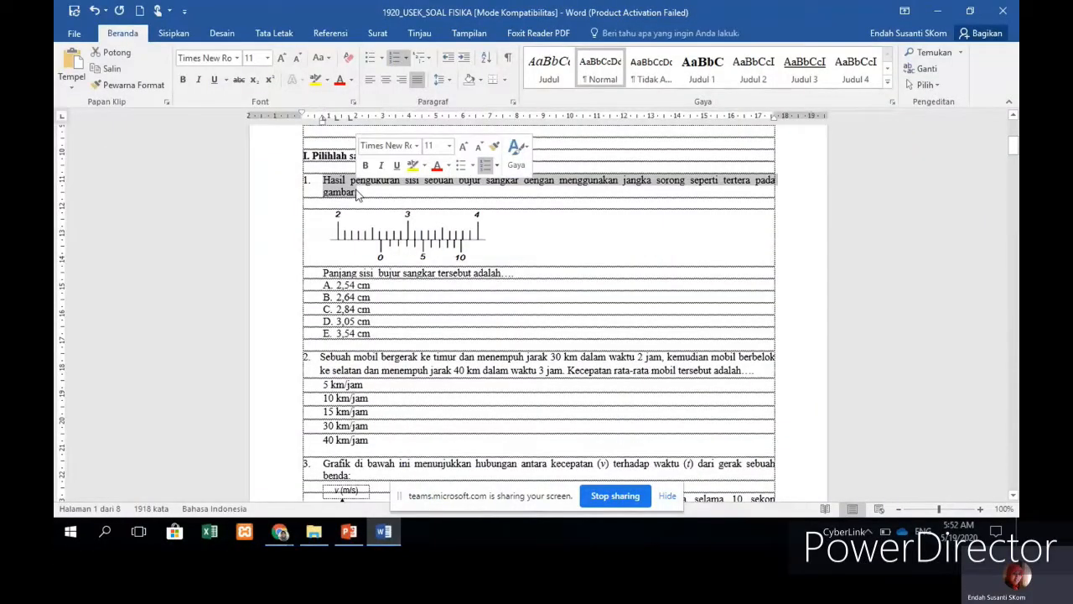
click(279, 531)
click(429, 489)
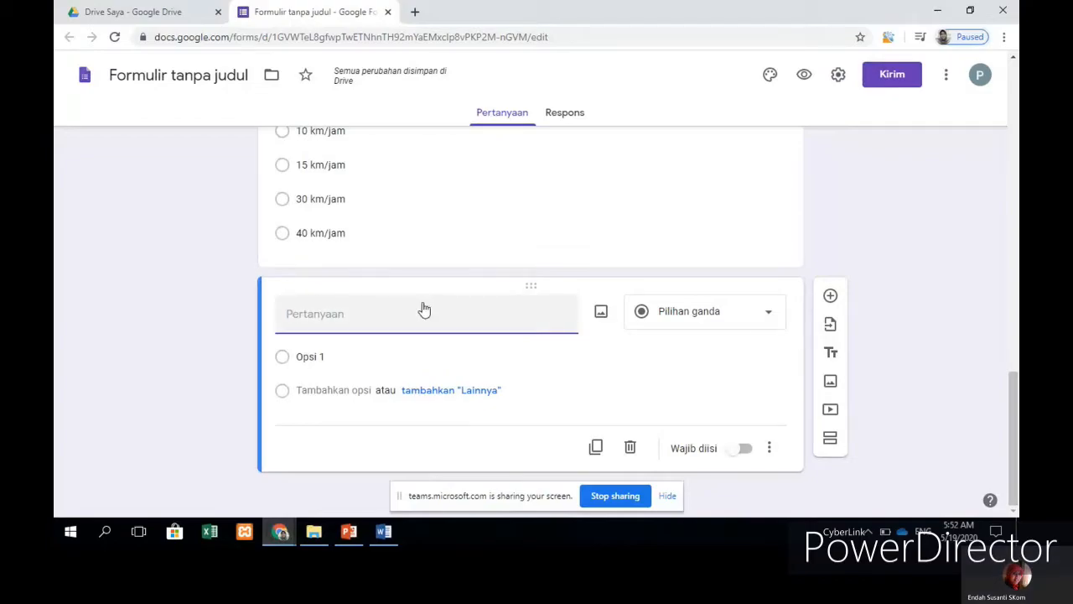
text(1. Hasil pengukuran sisi sebuah bujur sangkar dengan menggunakan jangka sorong seperti tertera pada gambar.)
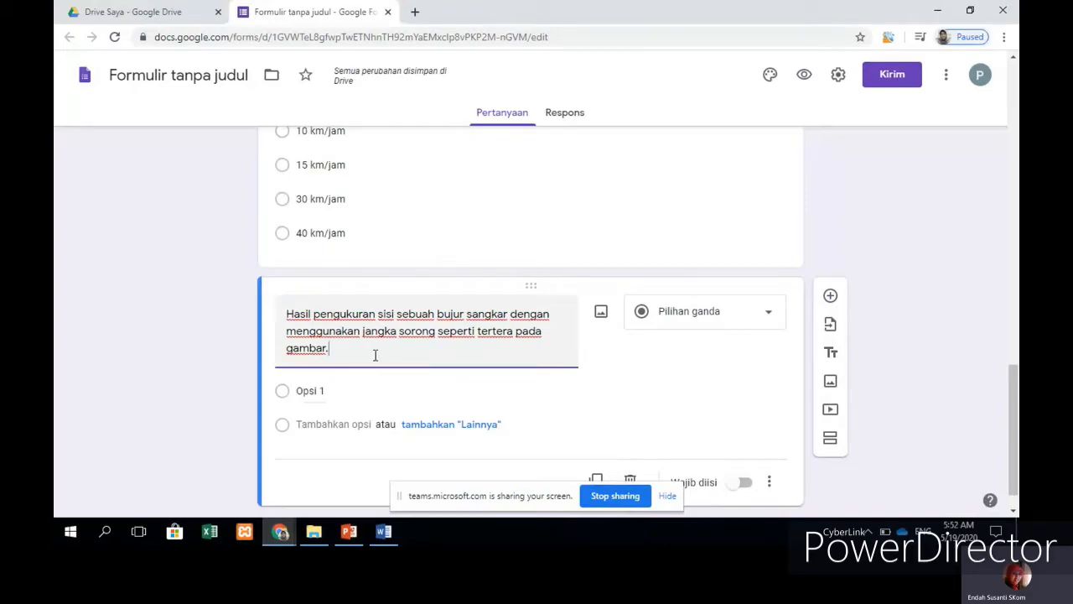
click(385, 537)
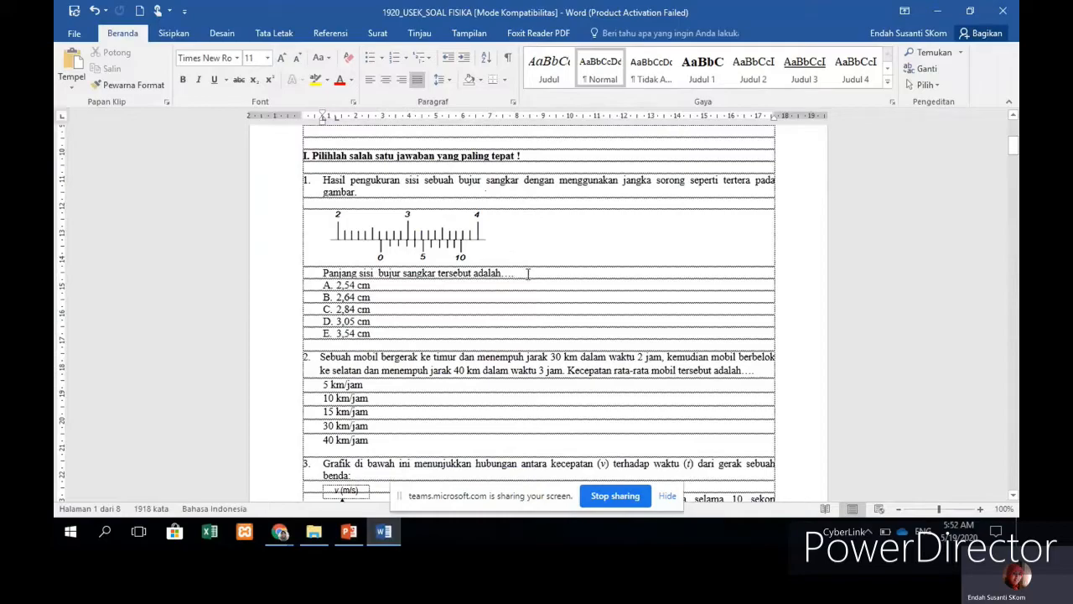
Step: Launch Snipping Tool and snip question 1's caliper scale picture
click(106, 533)
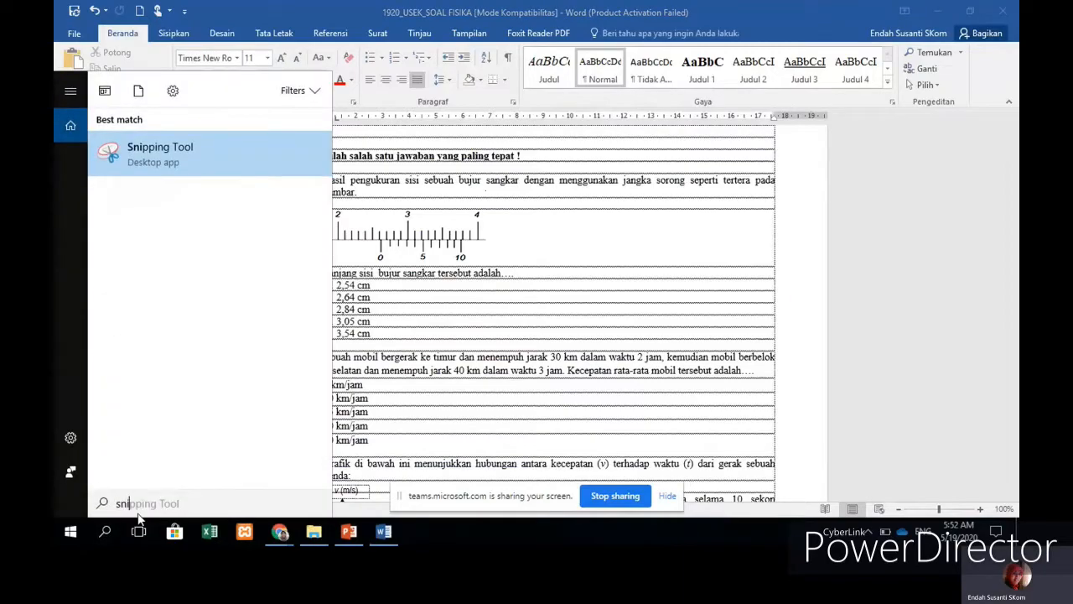
click(195, 159)
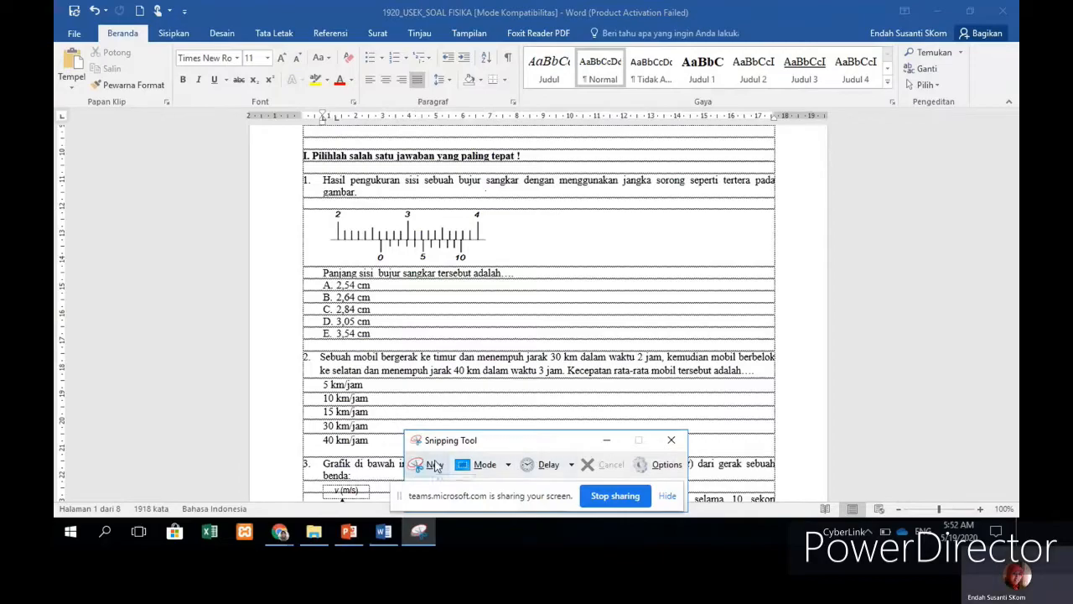
click(432, 466)
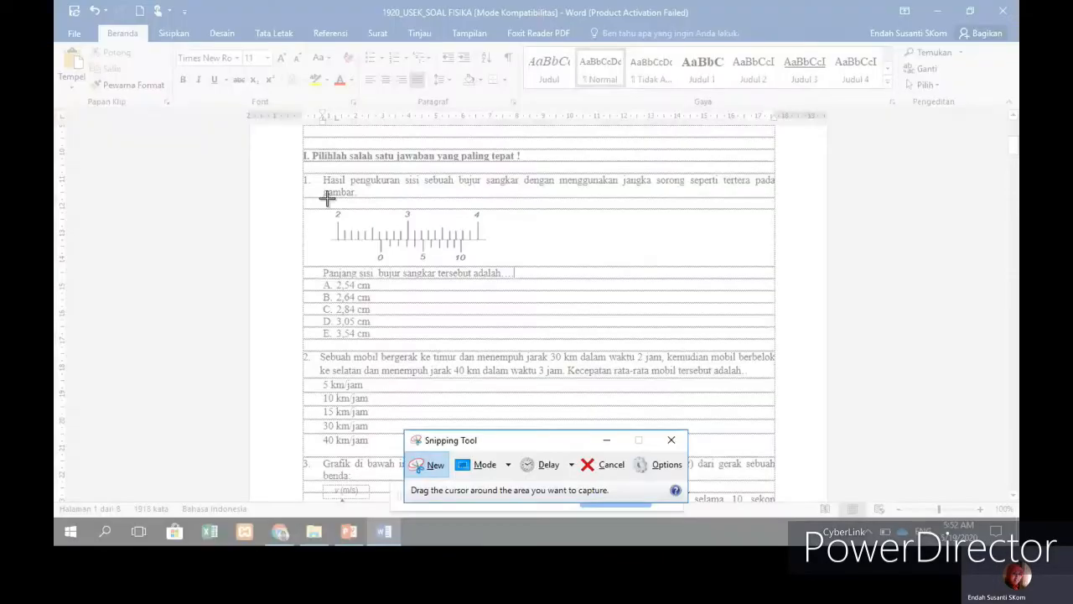
drag(328, 209, 495, 263)
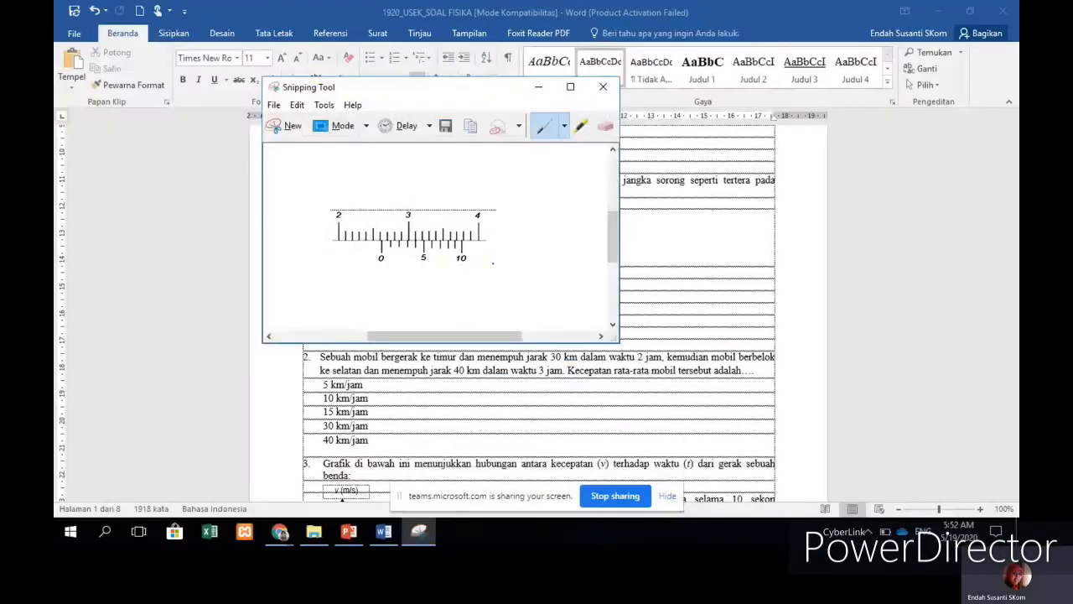
Step: Save the snip as PNG 'Soal Fisika 1' on New Volume (D:)
click(273, 105)
click(309, 143)
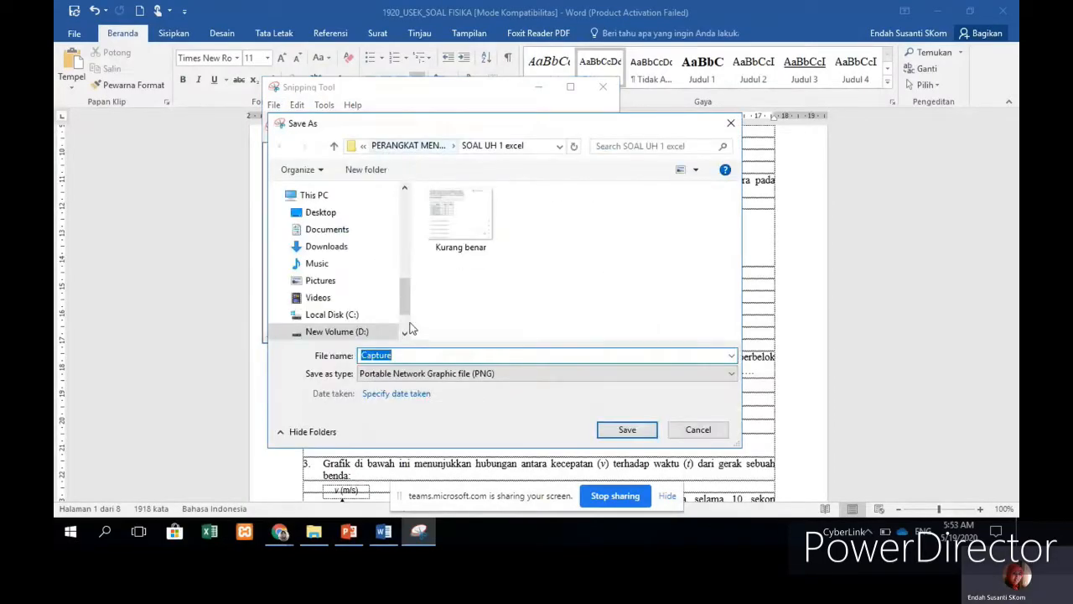
click(352, 332)
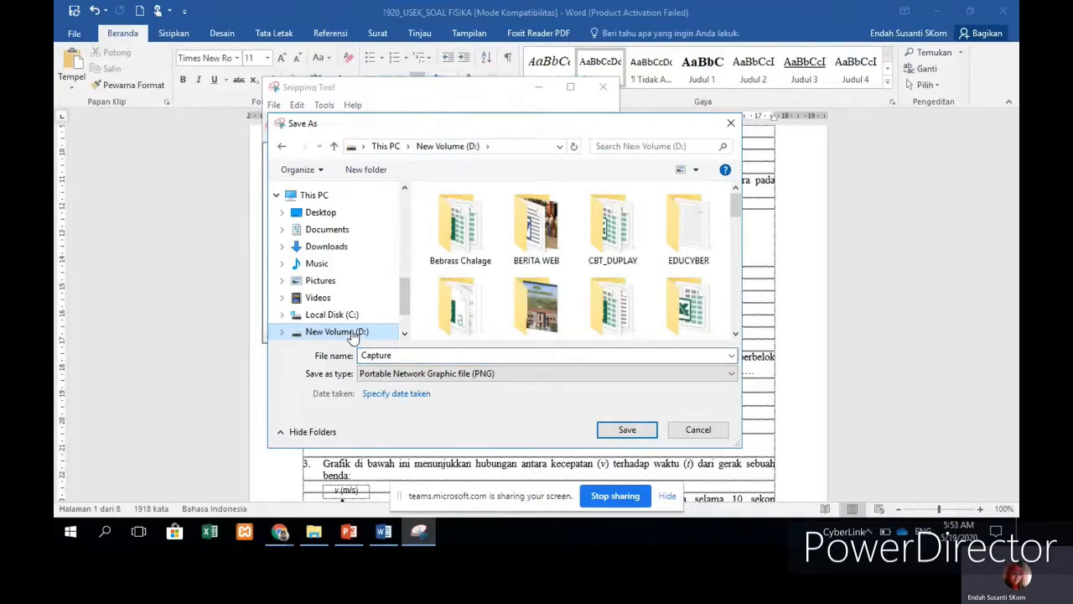
double_click(407, 357)
text(Soal)
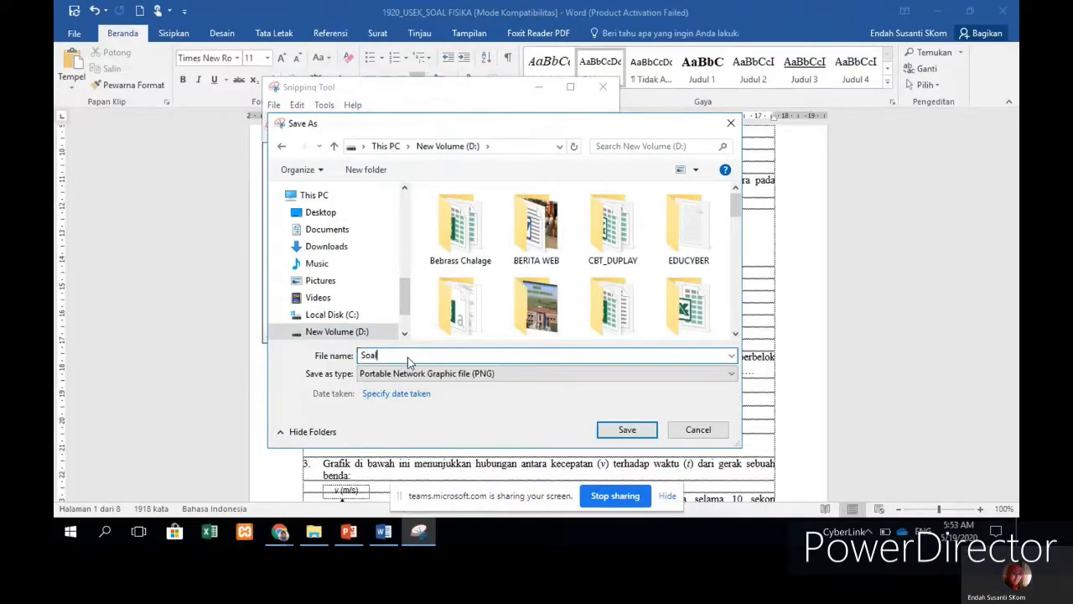
text( Fisika 1)
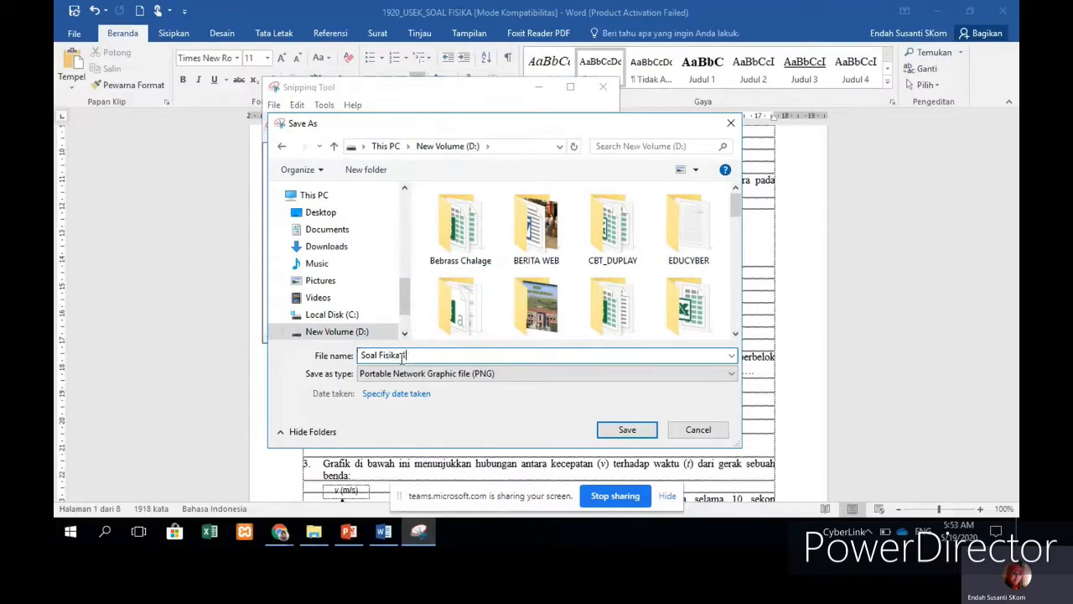
click(627, 429)
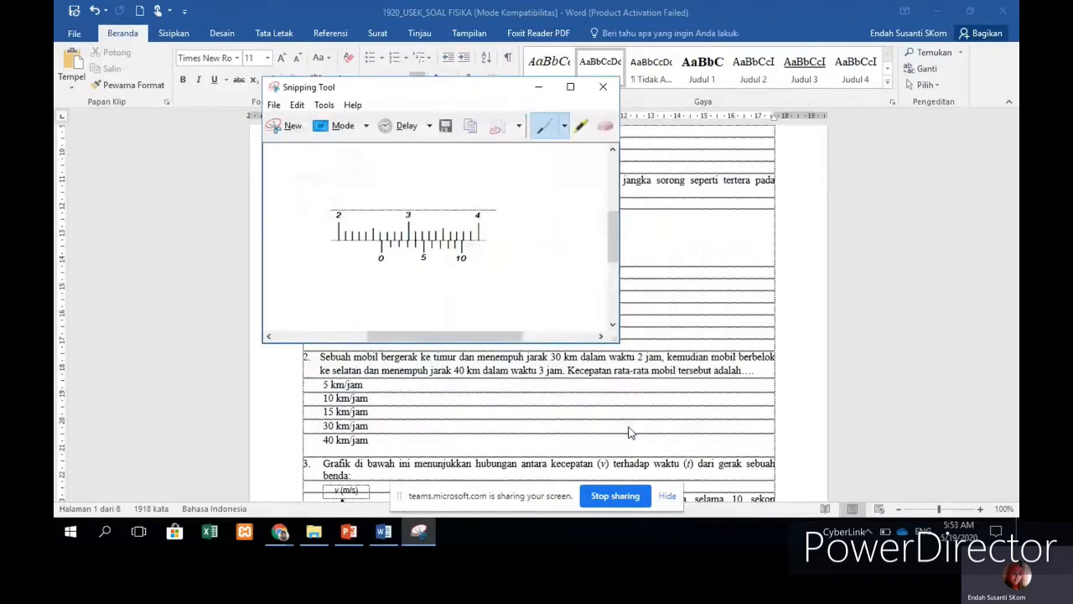
click(539, 91)
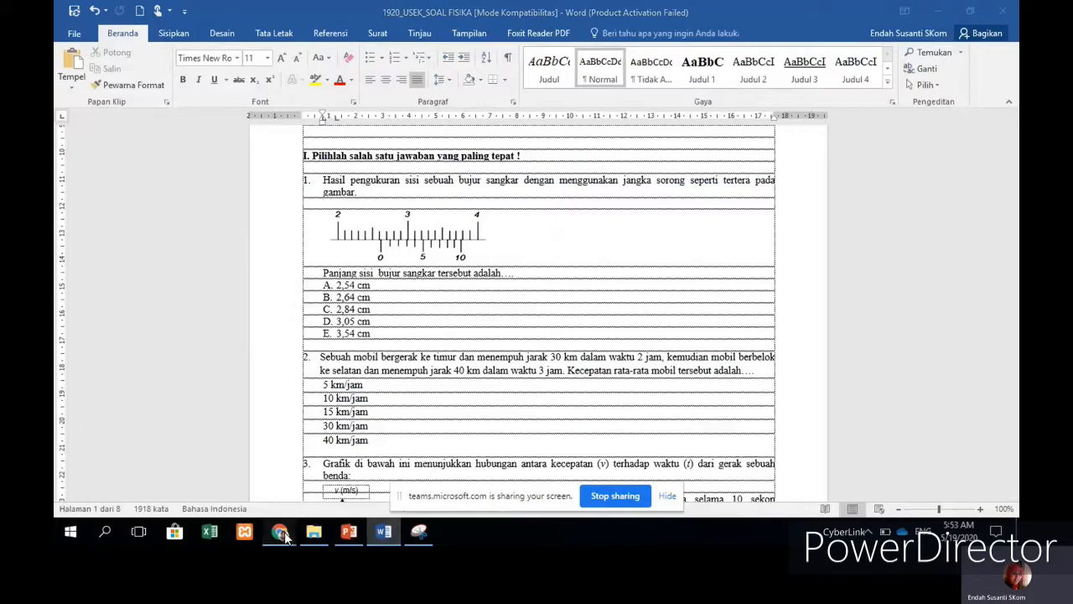
Step: Upload the Soal Fisika 1 image, found by searching 'fisik' on D:, into the square question
click(436, 473)
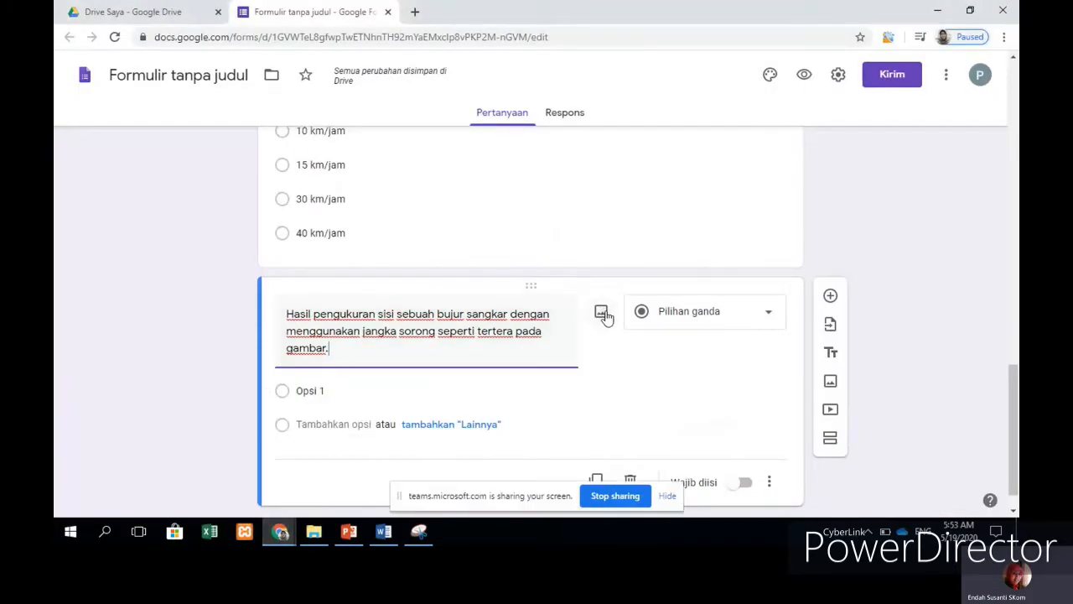
click(601, 314)
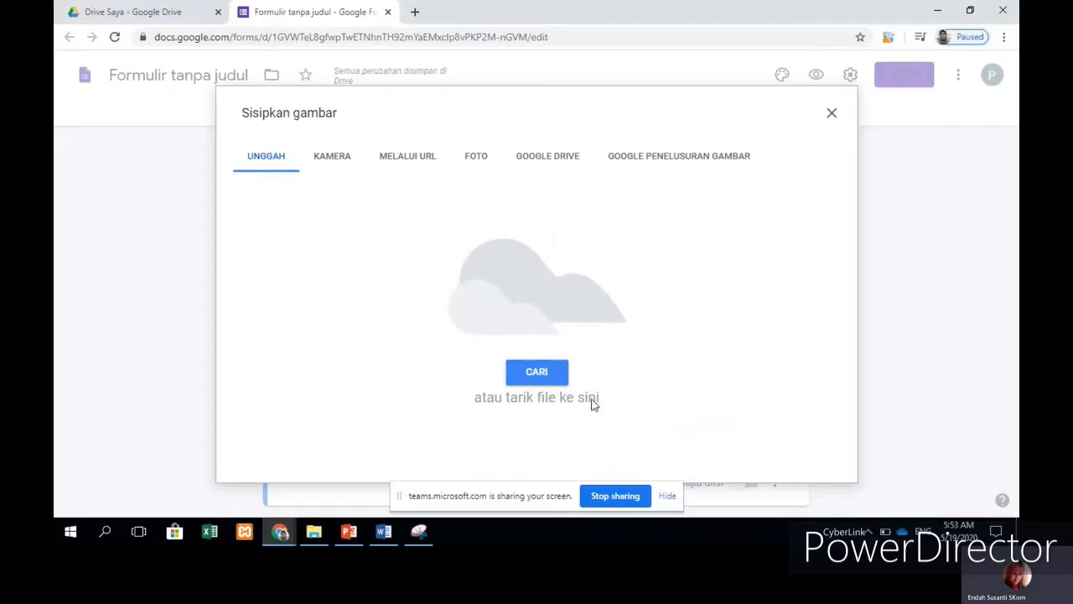
click(536, 373)
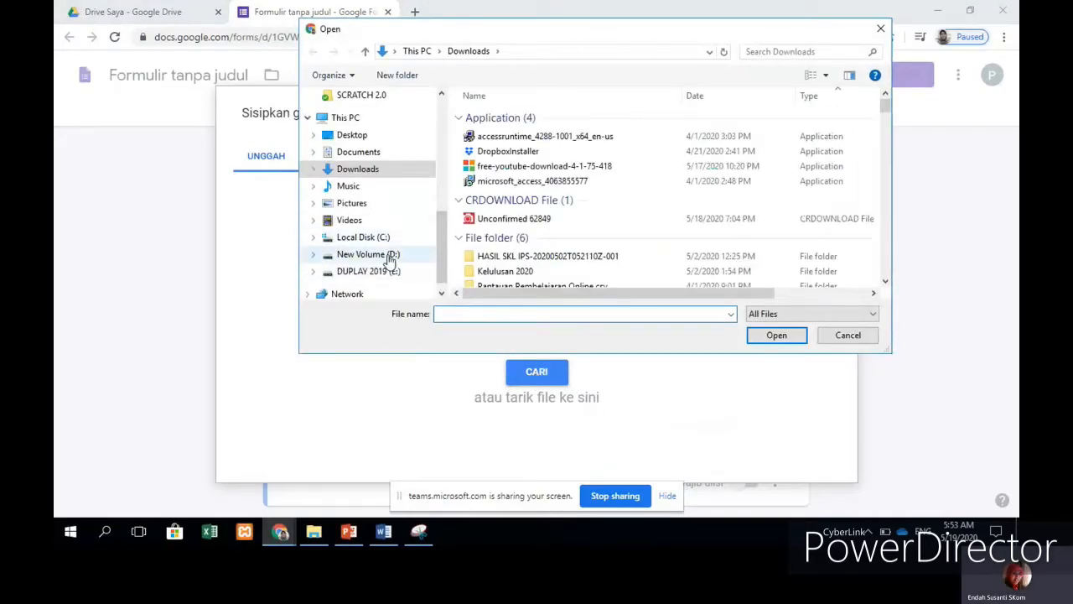
click(389, 260)
scroll(752, 210, down, 10)
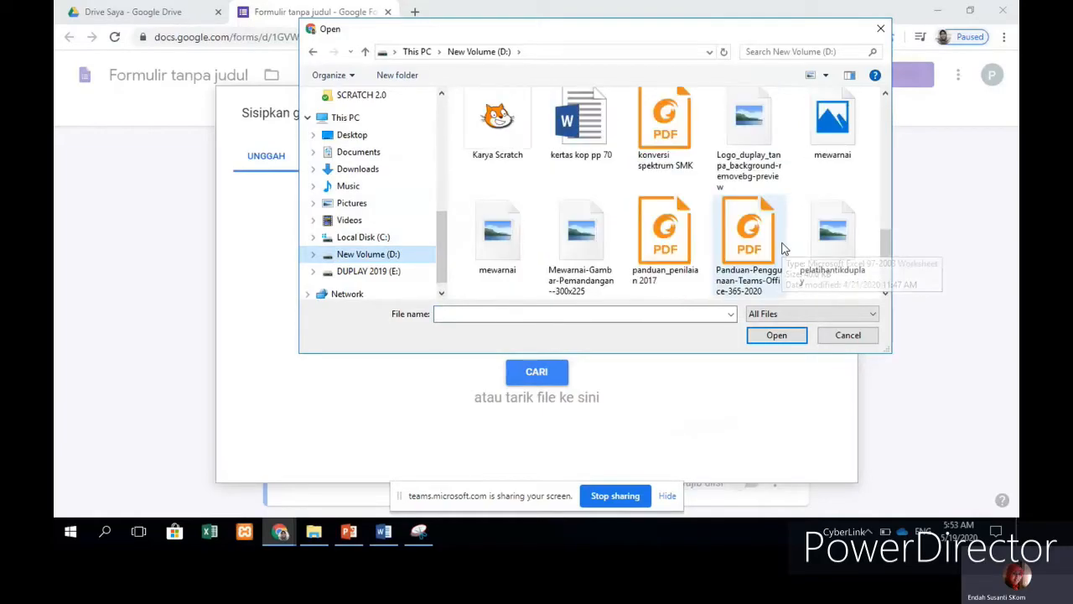
scroll(782, 246, up, 3)
scroll(779, 239, down, 3)
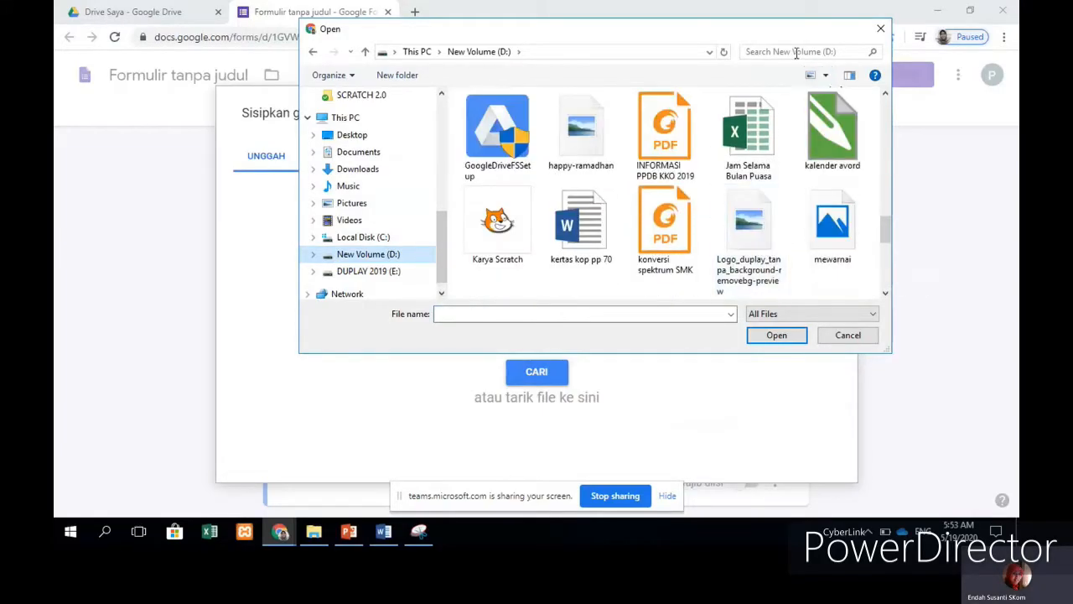
click(797, 52)
text(fisik)
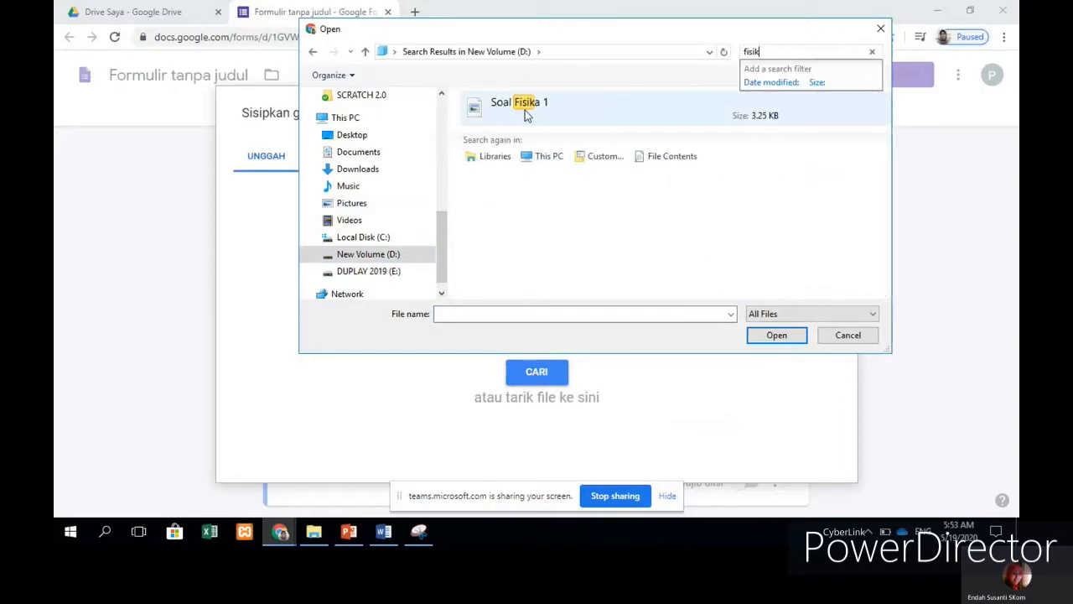
click(525, 113)
click(763, 336)
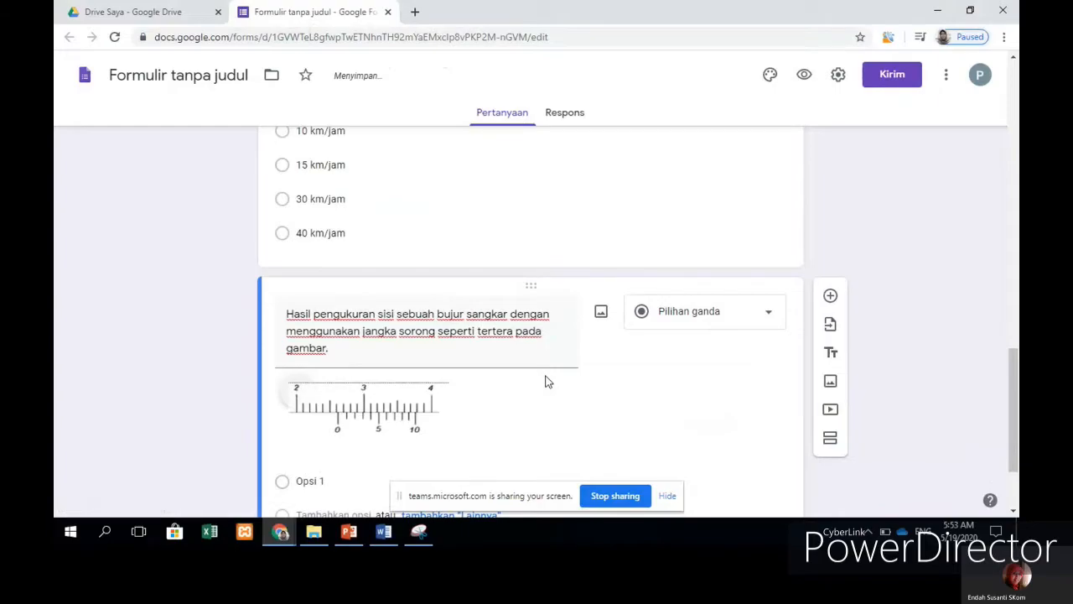
scroll(467, 417, down, 2)
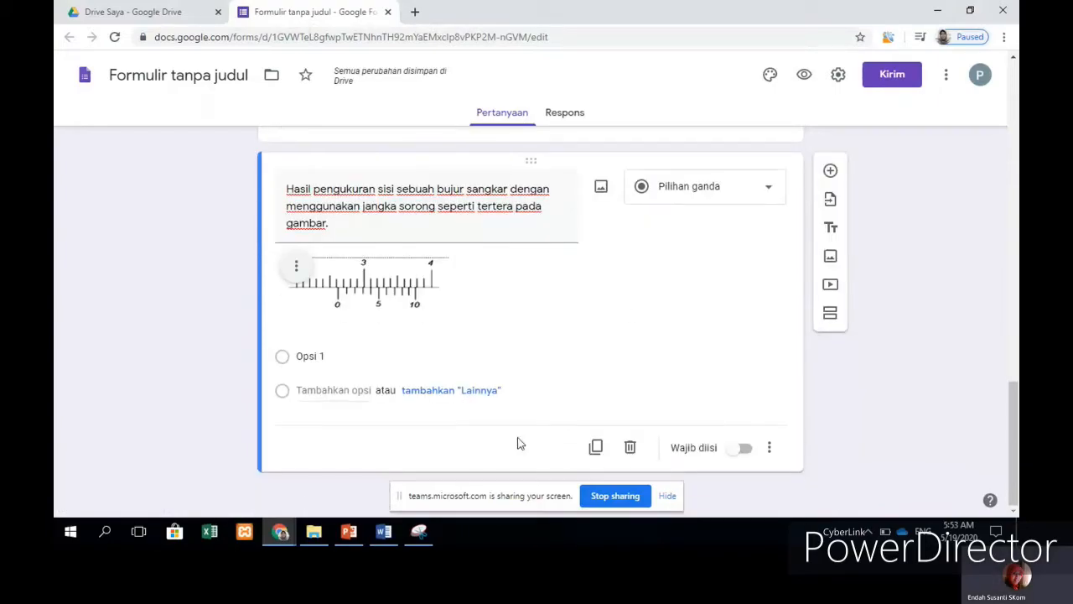
Step: Place the insertion point at the end of the question text, after 'gambar.'
triple_click(356, 225)
click(438, 311)
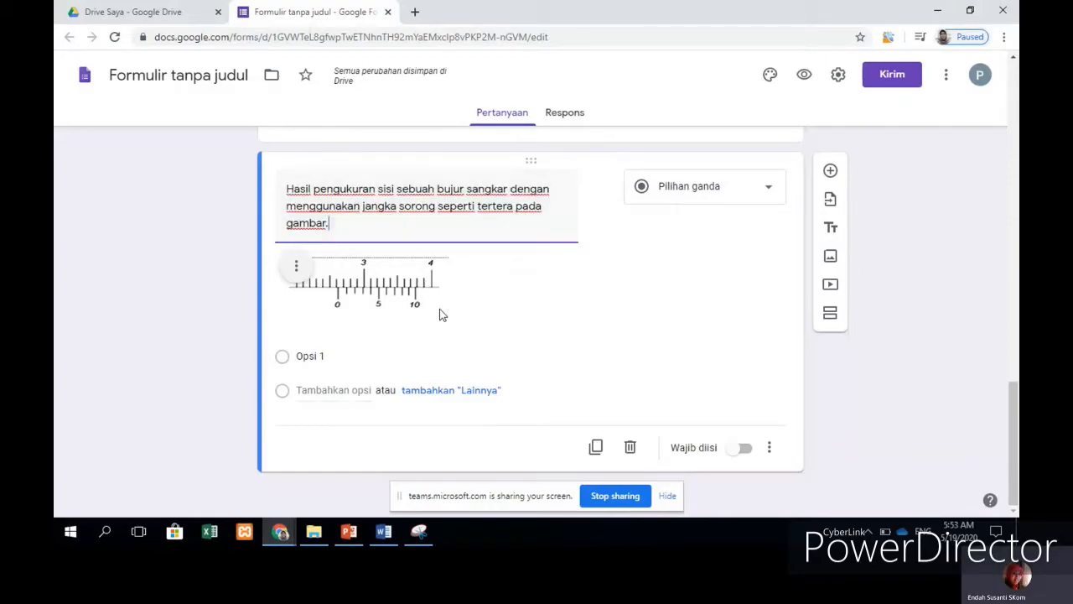
triple_click(339, 223)
click(342, 225)
scroll(553, 276, up, 1)
scroll(575, 302, down, 1)
Step: Copy 'Panjang sisi bujur sangkar tersebut adalah….' from Word and paste it into the question
click(382, 533)
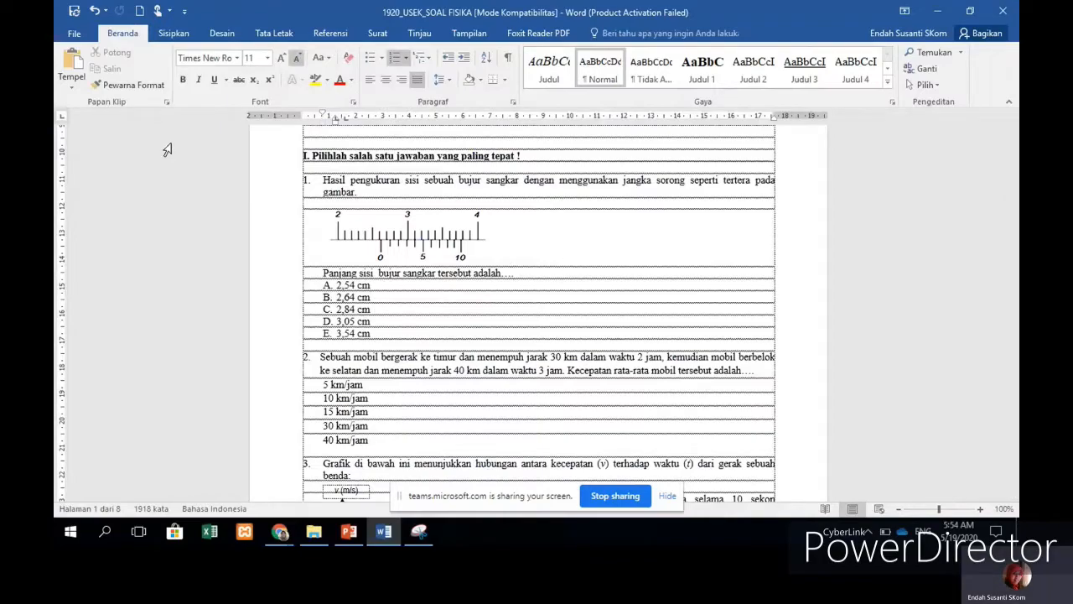
drag(322, 273, 563, 273)
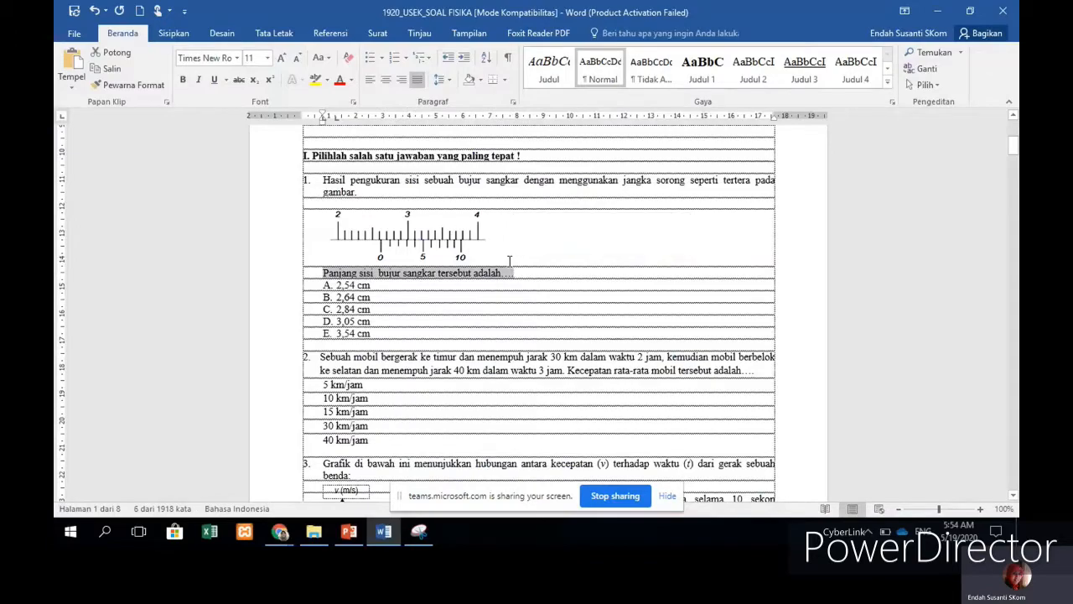
click(349, 532)
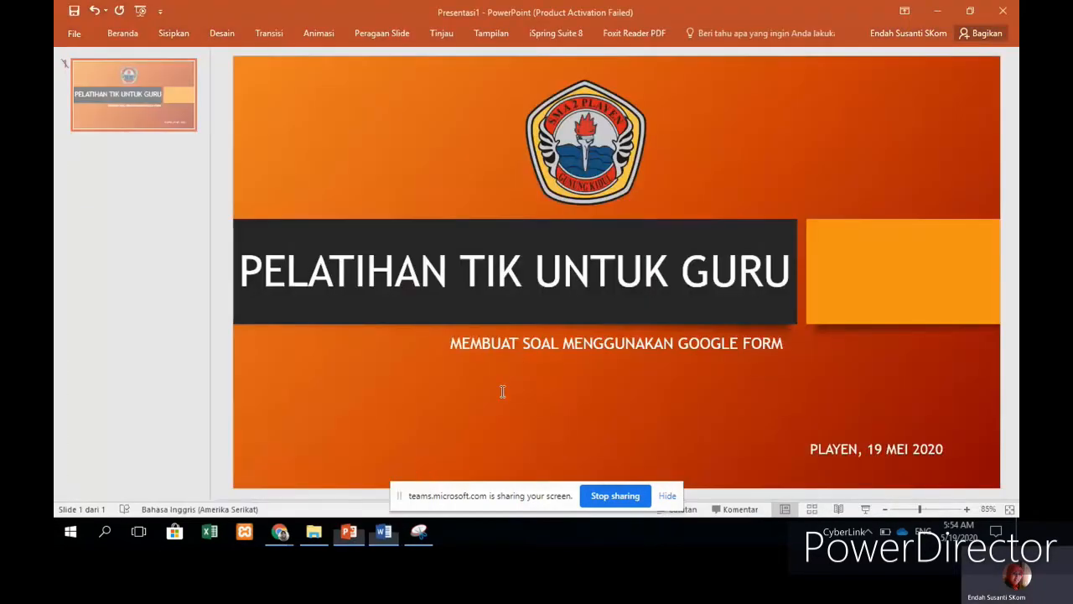
click(383, 531)
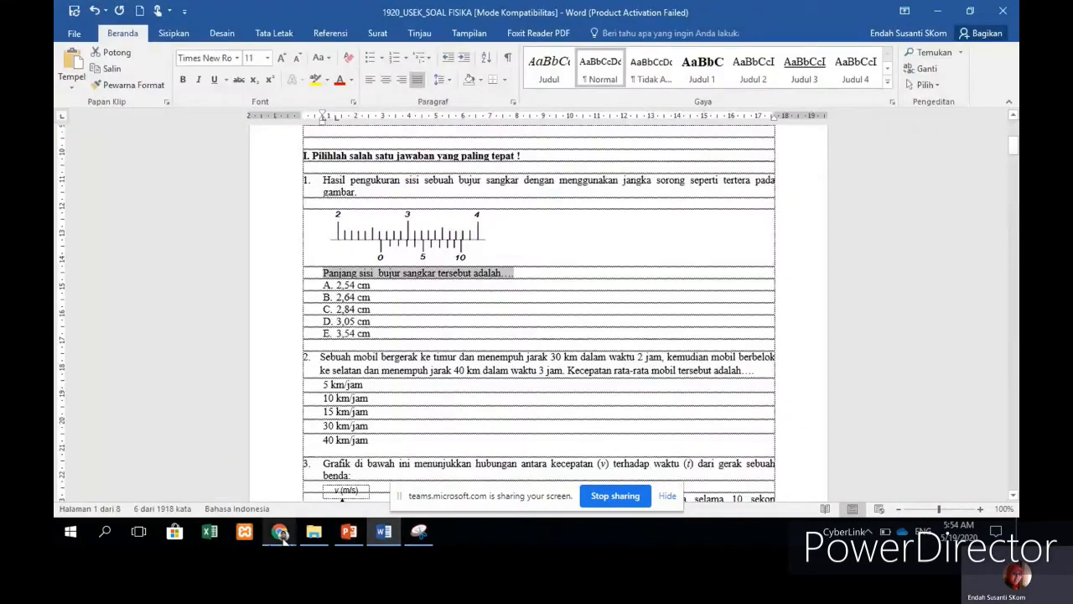
mouse_move(281, 537)
click(457, 474)
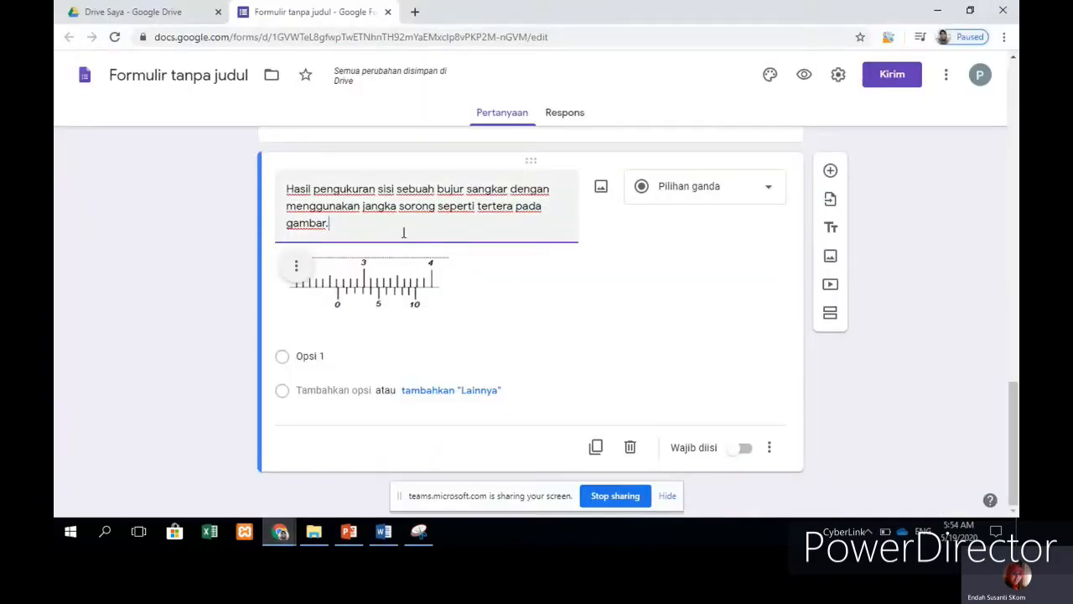
text(Panjang sisi  bujur sangkar tersebut adalah....)
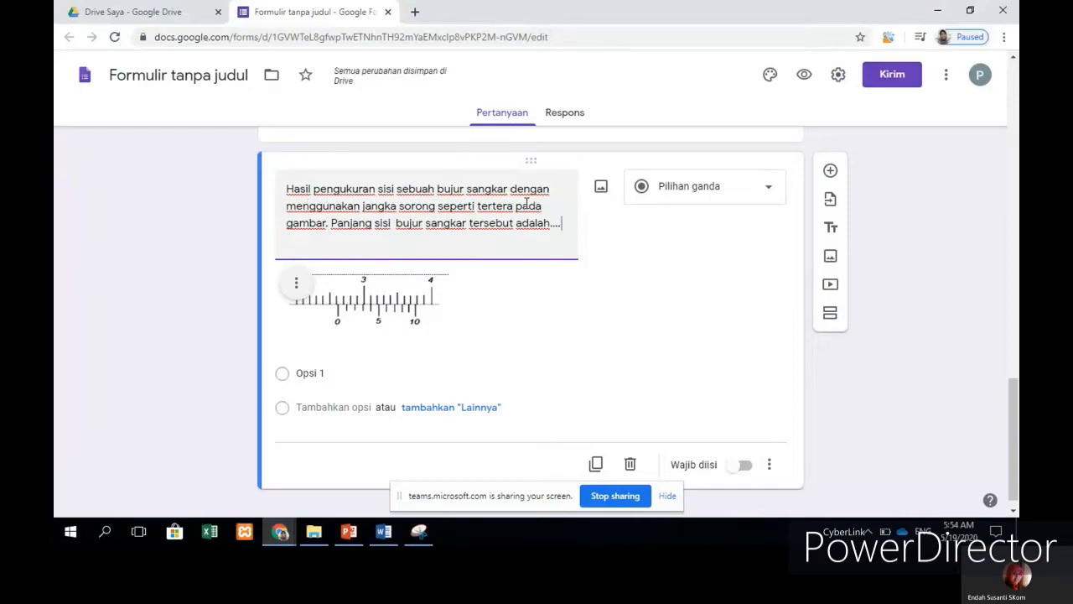
scroll(411, 271, down, 1)
click(421, 352)
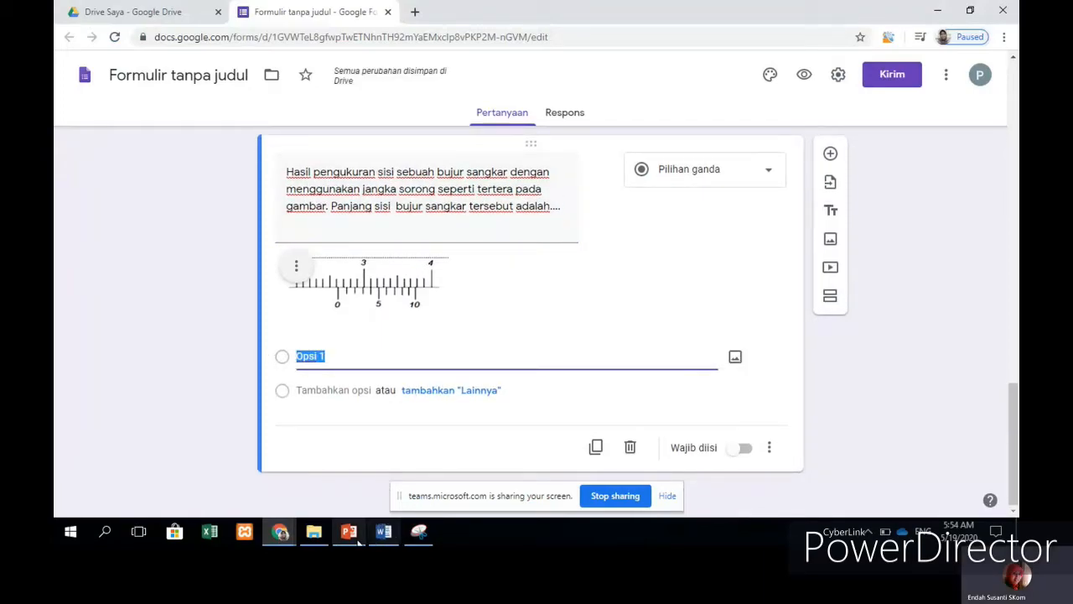
Step: Strip the A–E lettering from question 1's answers in Word and copy them
click(383, 469)
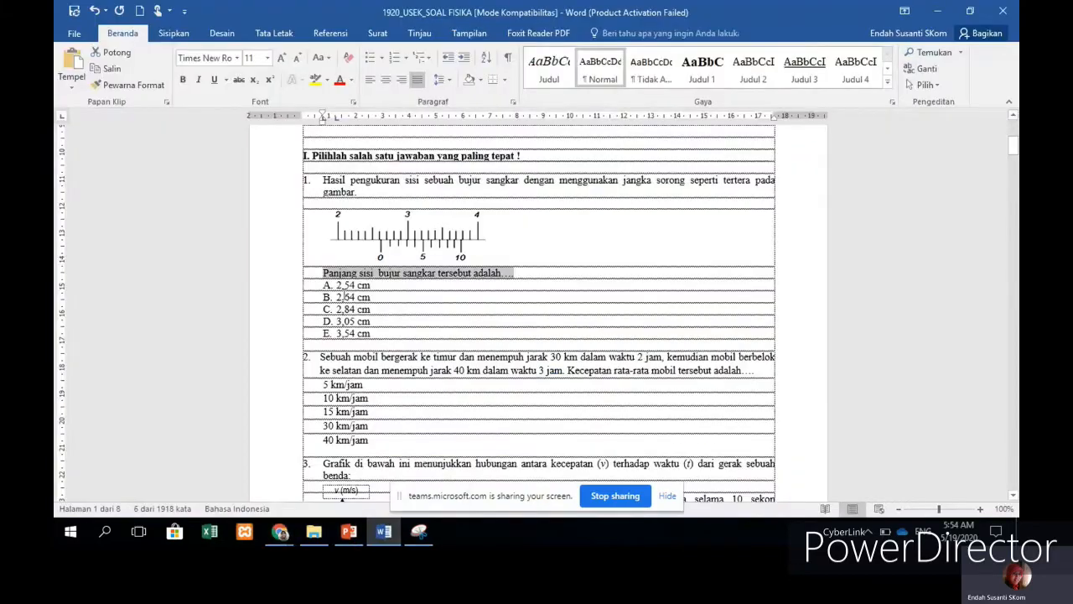
drag(337, 285, 376, 321)
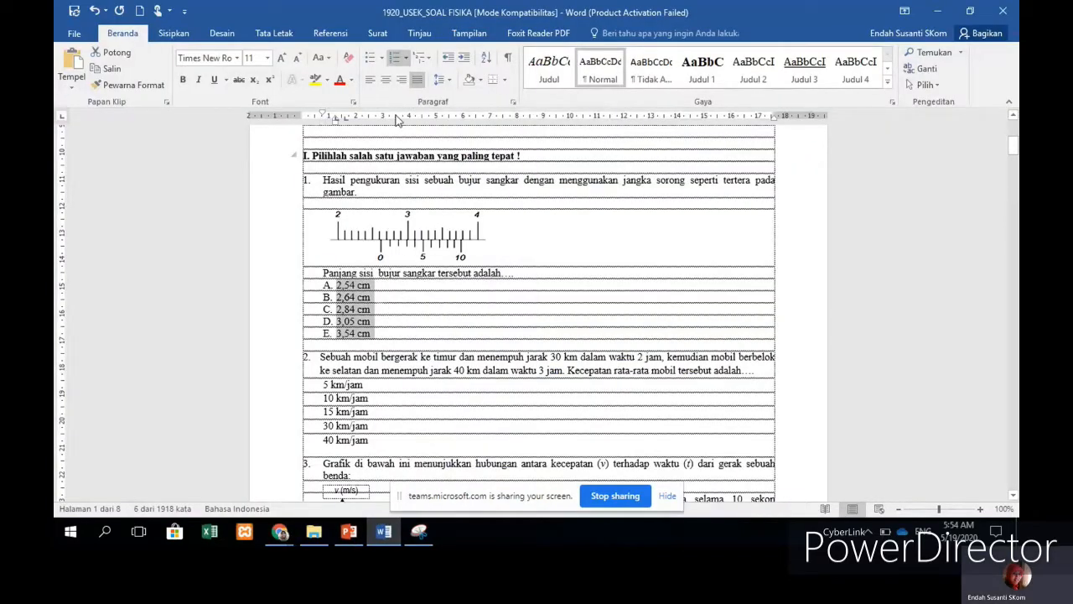
click(393, 57)
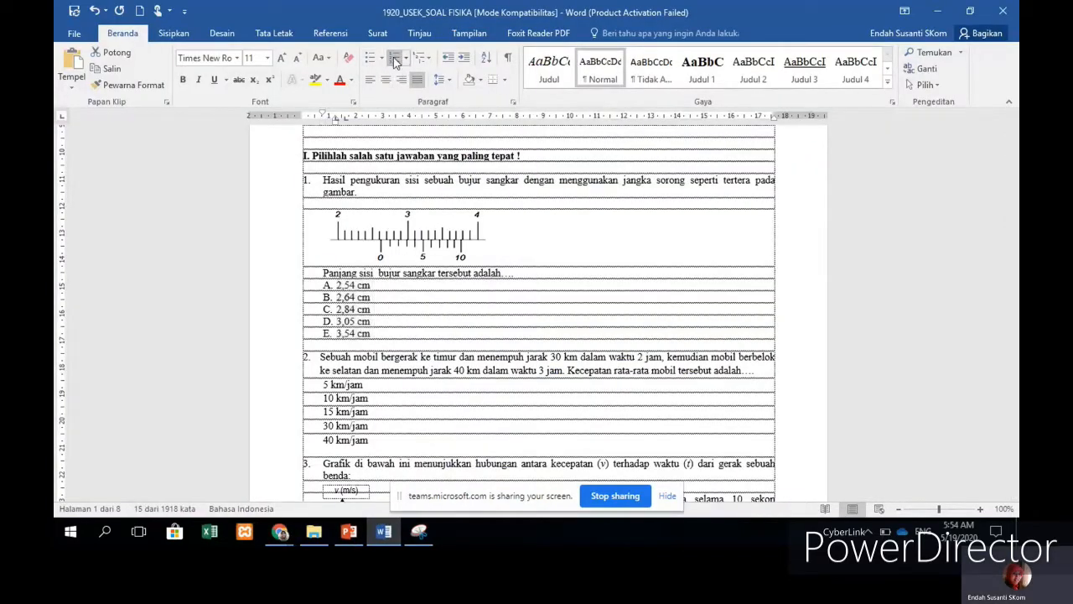
right_click(341, 335)
click(370, 161)
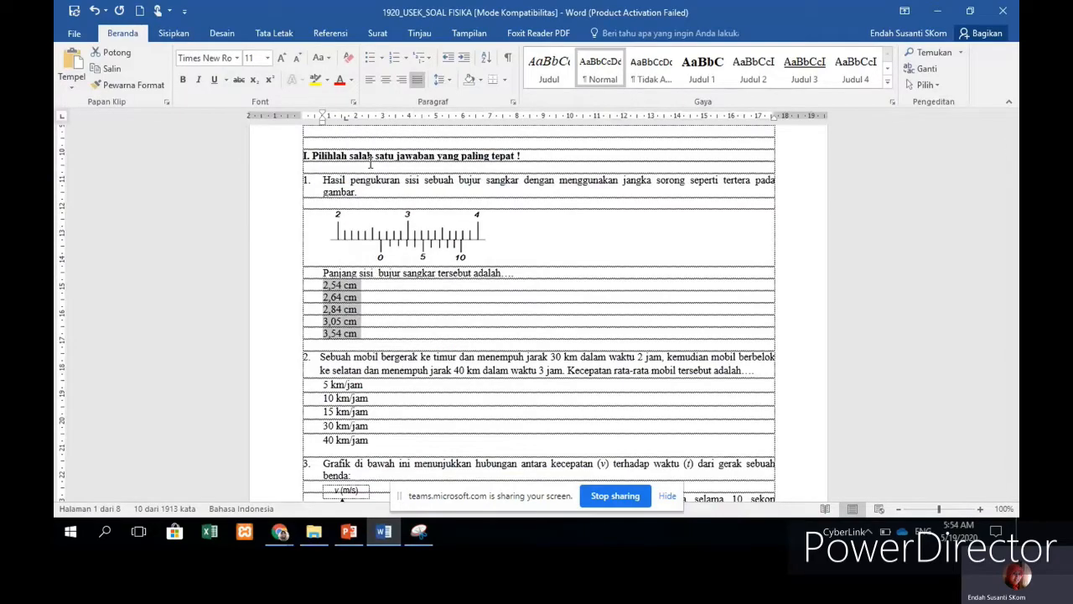
Step: Paste the five answers, 2,54 cm to 3,54 cm, in place of Opsi 1
click(280, 532)
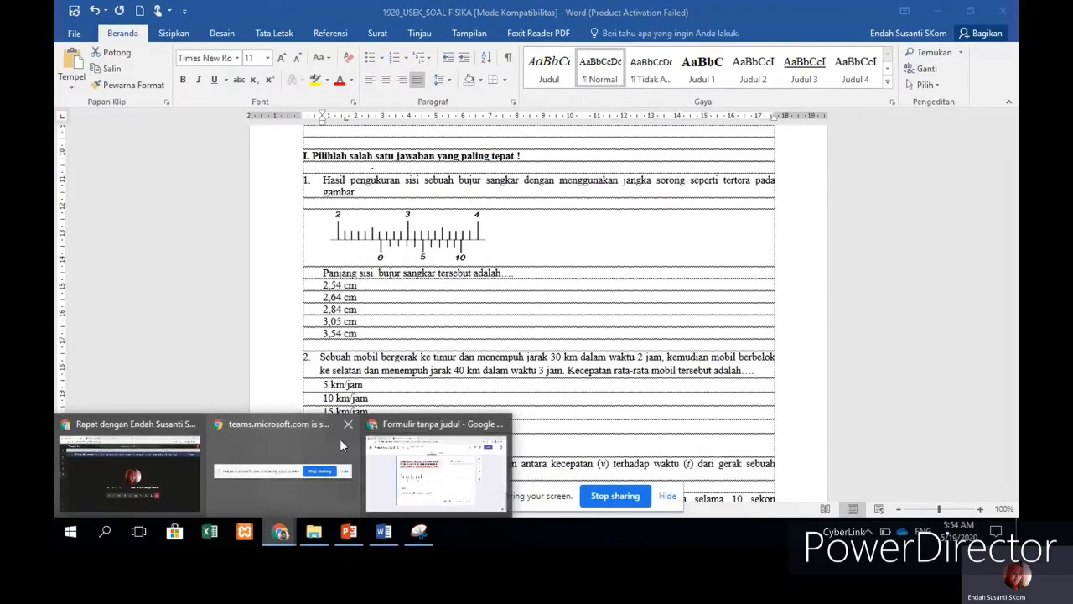
click(423, 482)
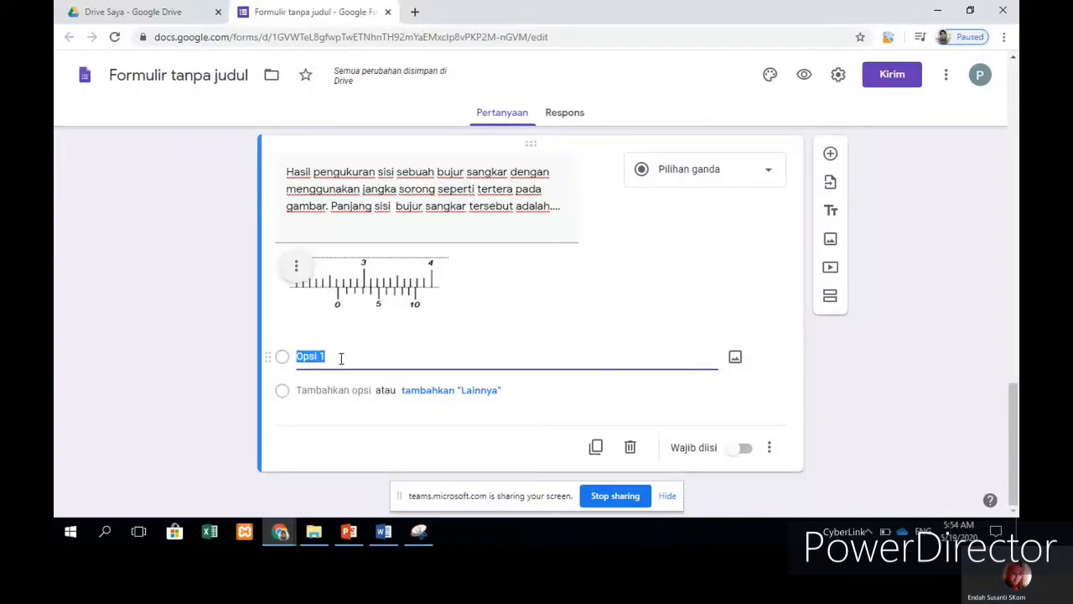
right_click(341, 358)
click(371, 204)
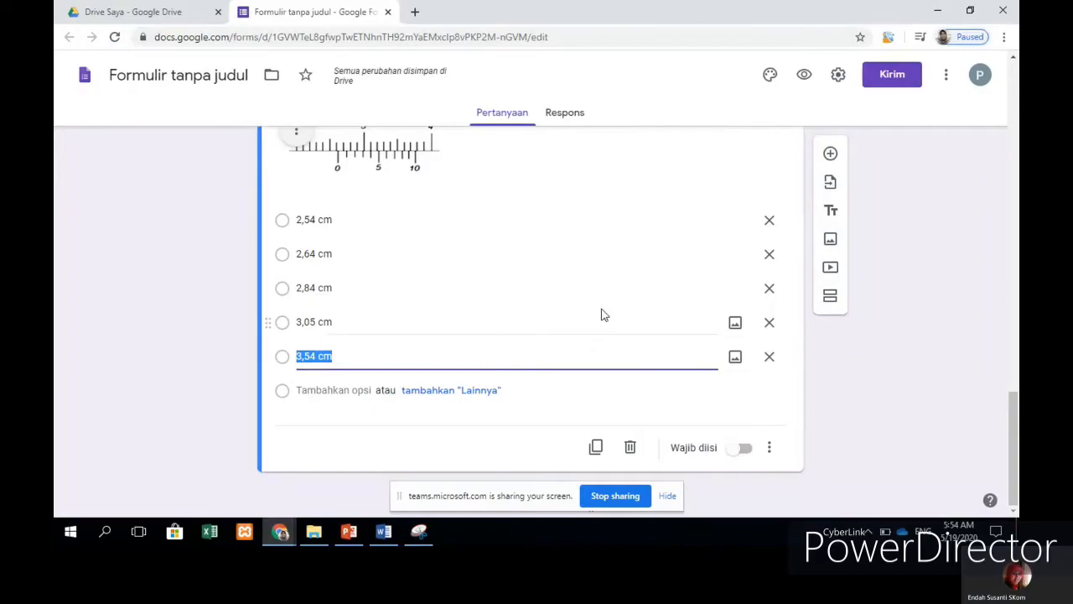
scroll(601, 314, up, 10)
scroll(453, 274, down, 10)
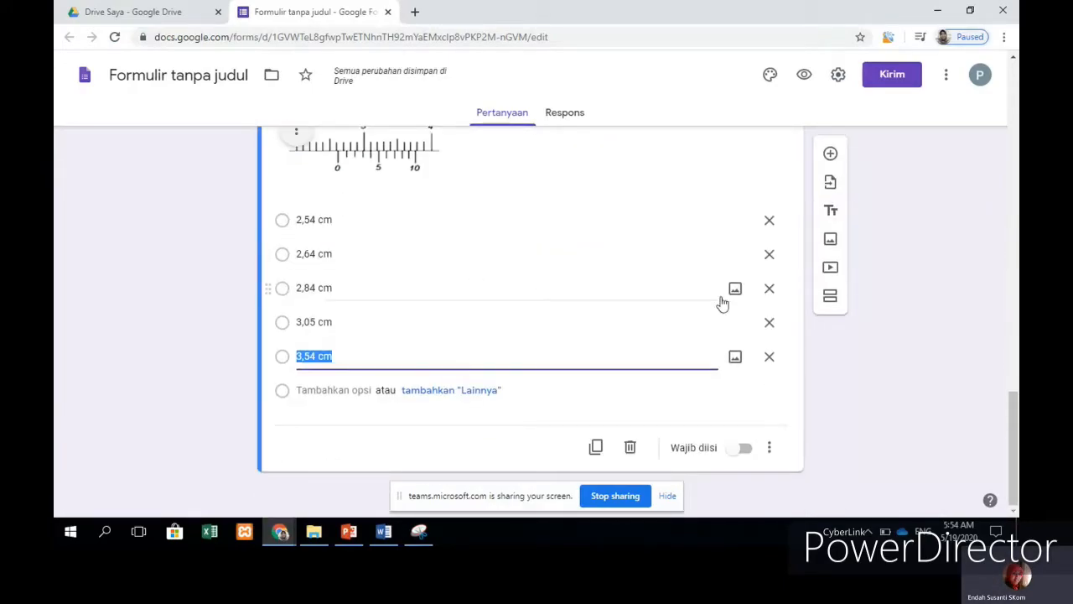
Step: Turn on Wajib diisi for the caliper question and the km/jam car-speed question
click(745, 448)
scroll(721, 347, up, 4)
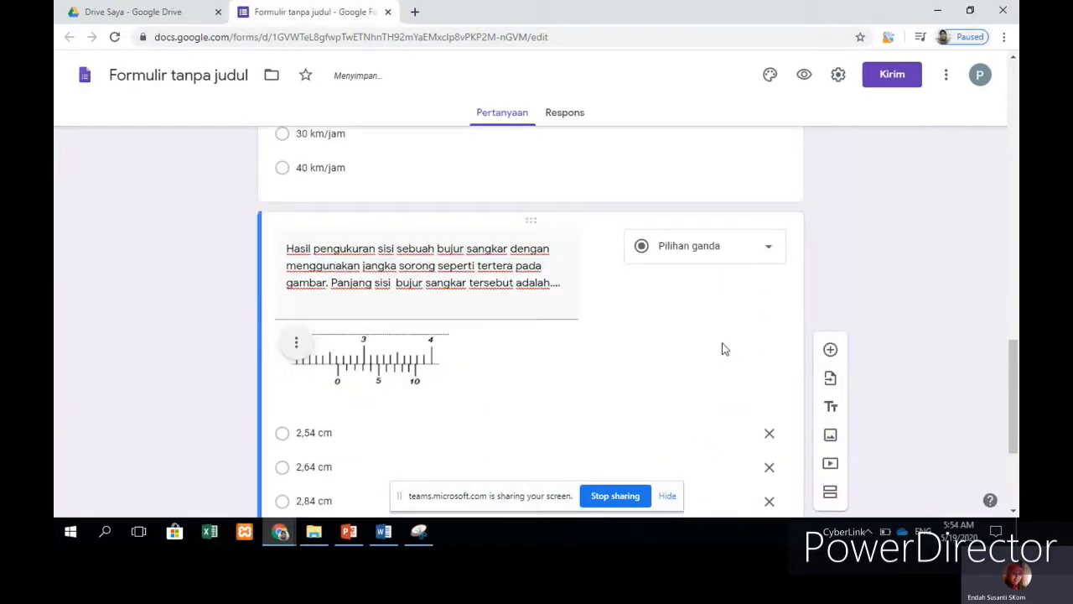
click(591, 235)
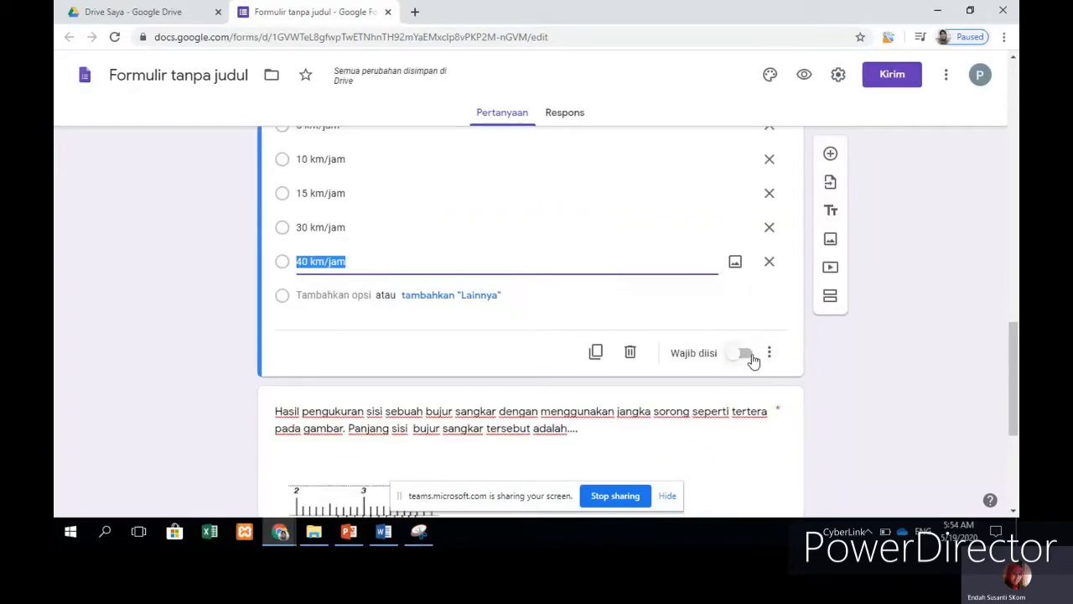
click(763, 353)
scroll(651, 291, down, 3)
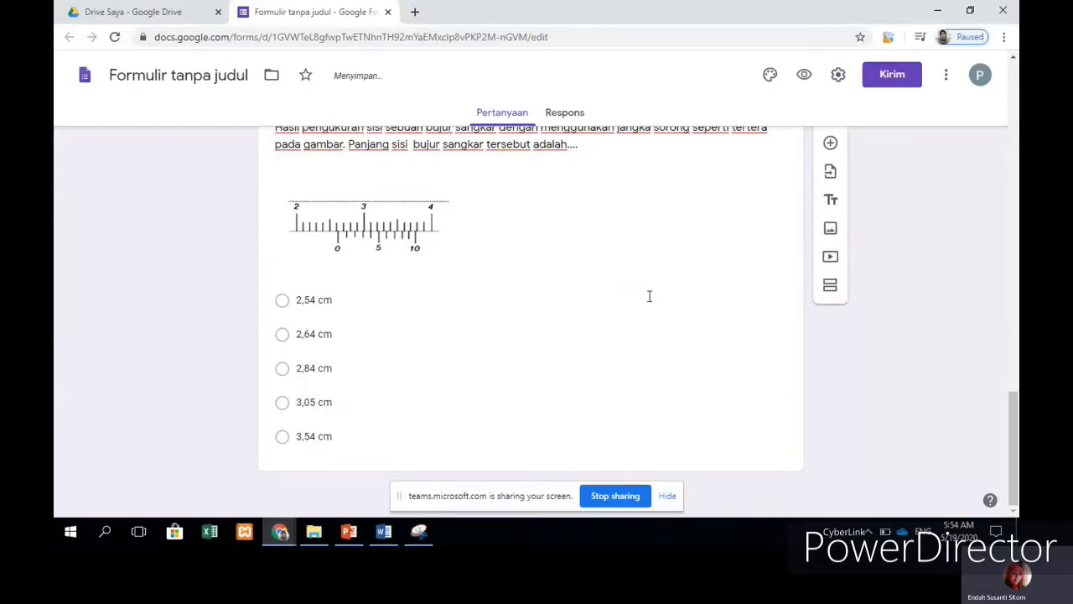
scroll(591, 340, up, 4)
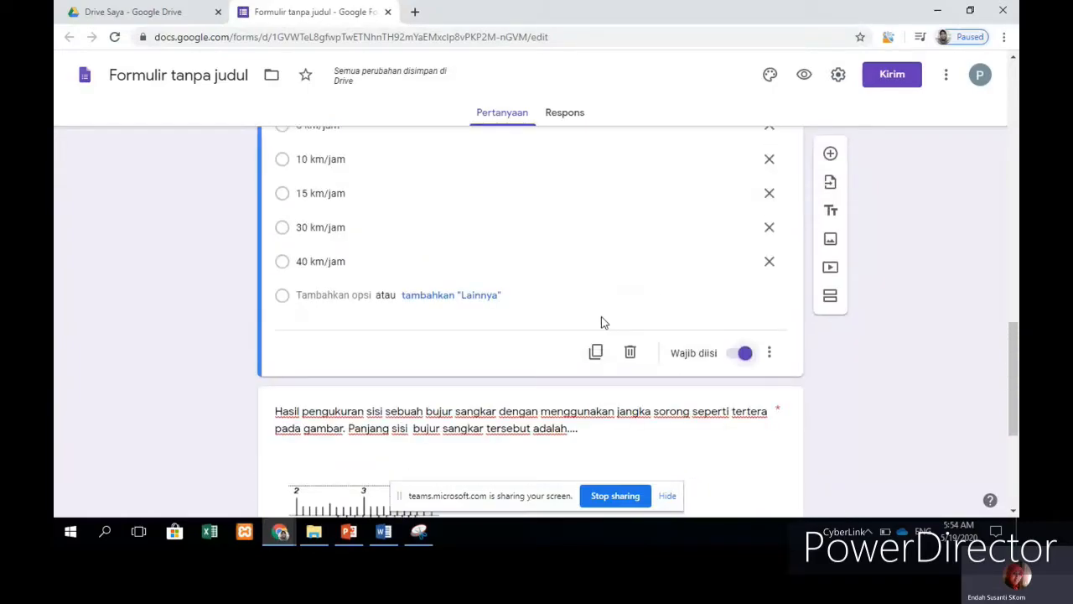
scroll(601, 319, up, 3)
scroll(600, 313, down, 6)
scroll(664, 335, up, 3)
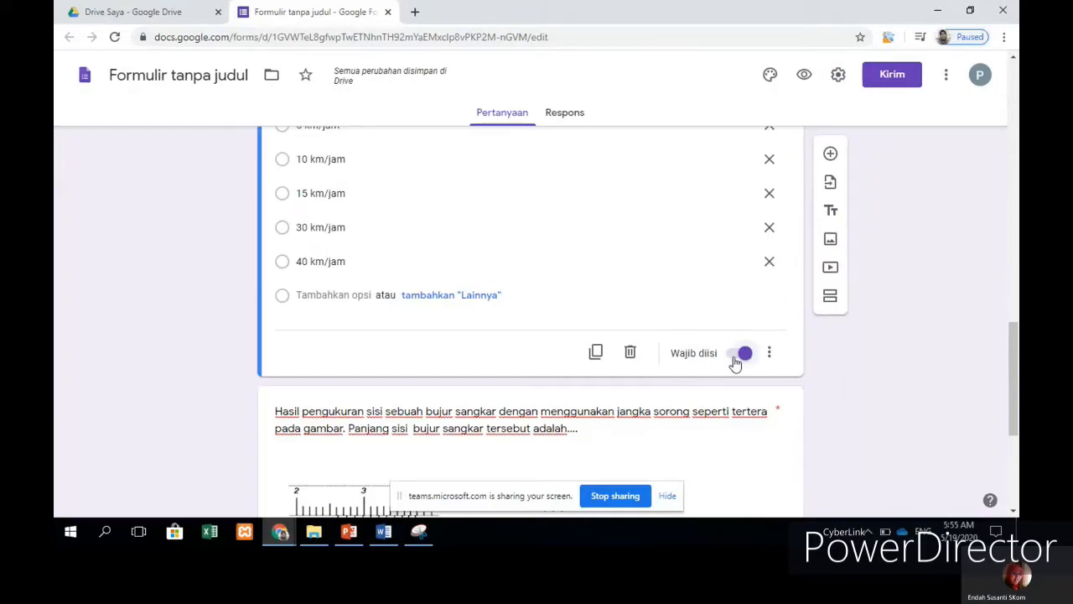
scroll(708, 364, down, 3)
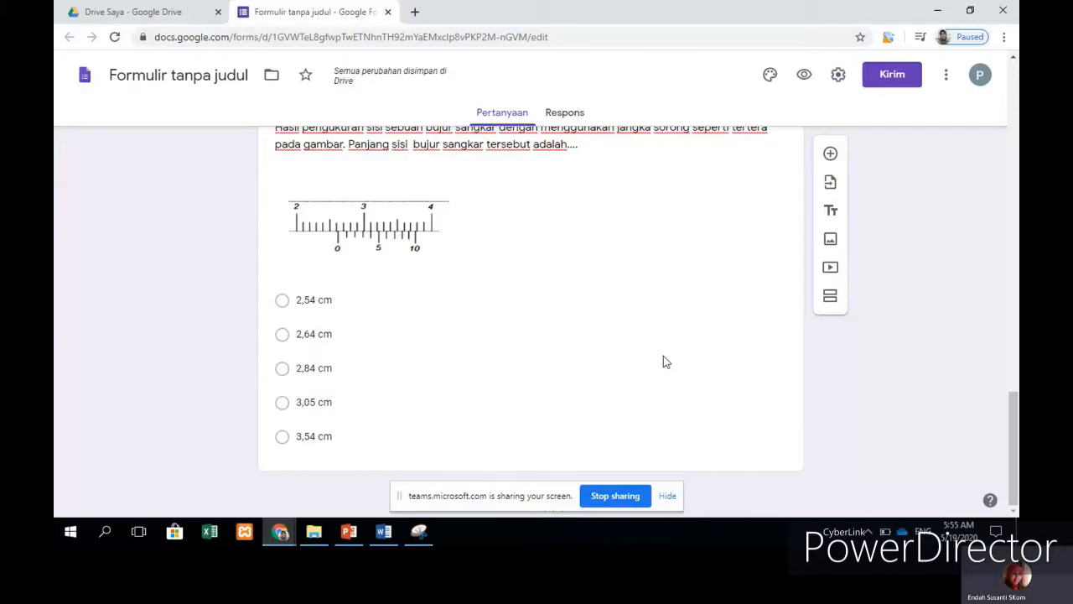
scroll(663, 354, up, 5)
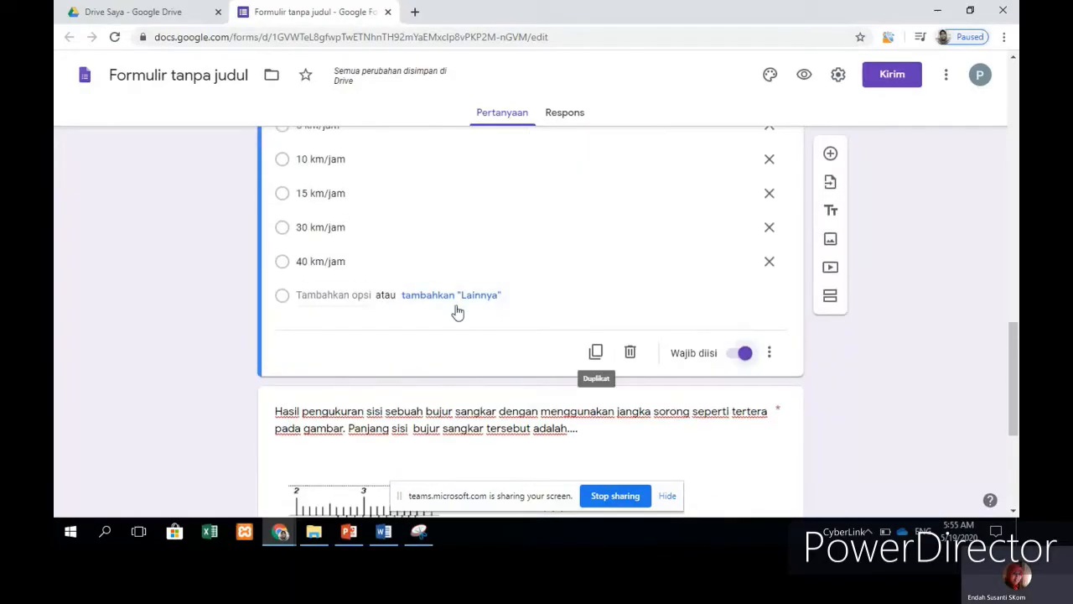
scroll(503, 302, up, 1)
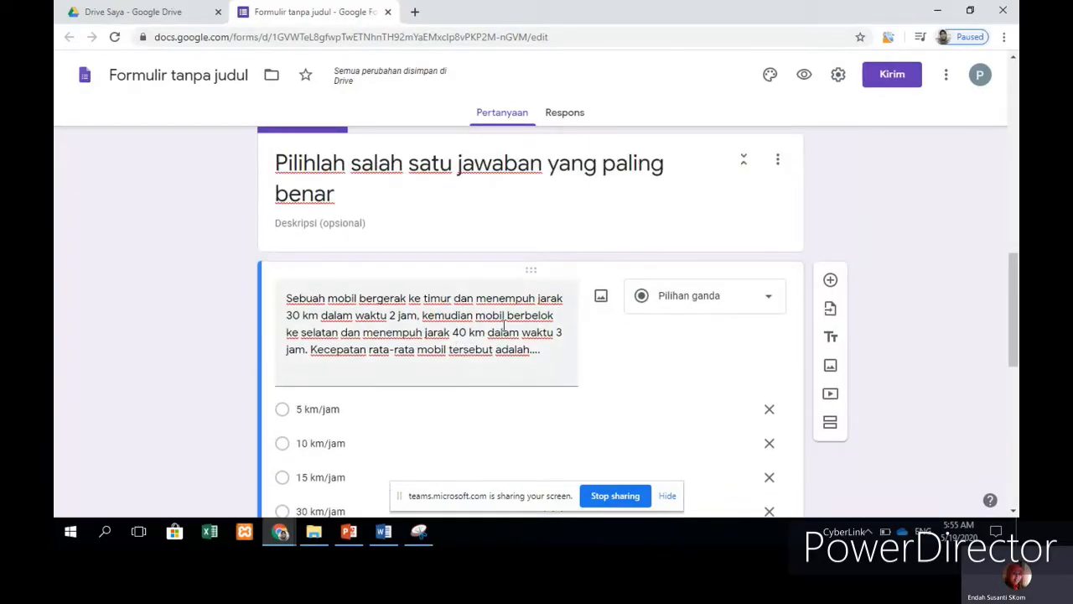
scroll(503, 327, down, 5)
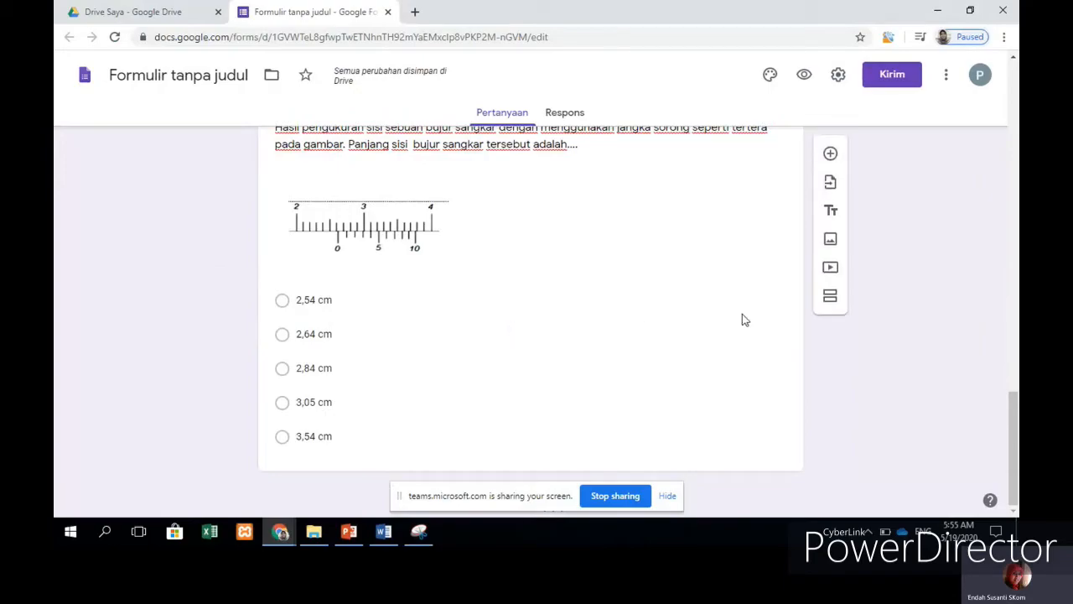
Step: Add a section above the caliper question and drag the caliper card up toward section 3
click(831, 296)
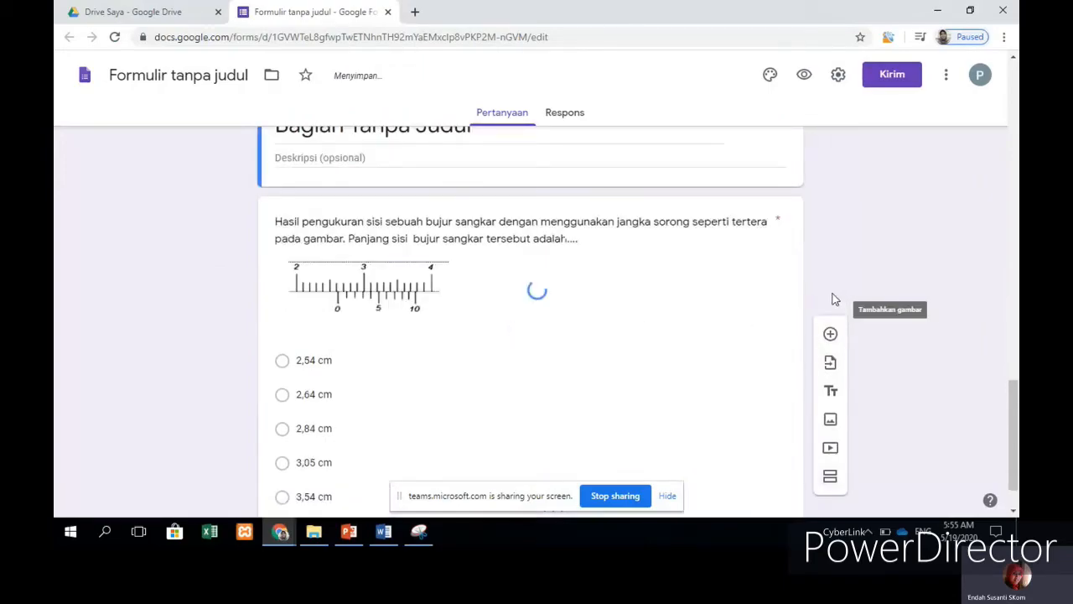
scroll(632, 306, up, 3)
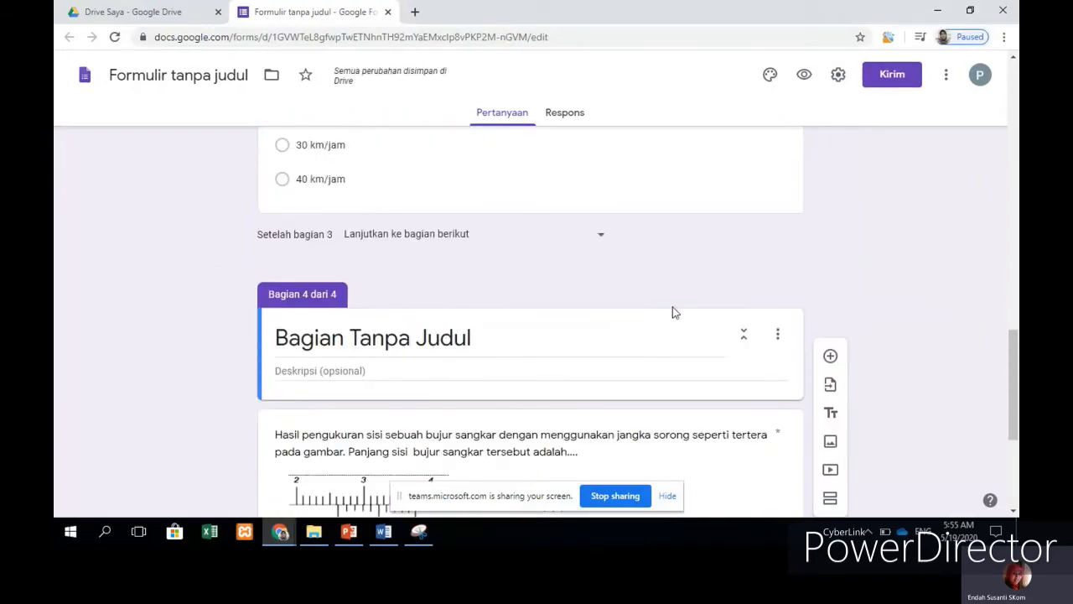
scroll(674, 309, up, 8)
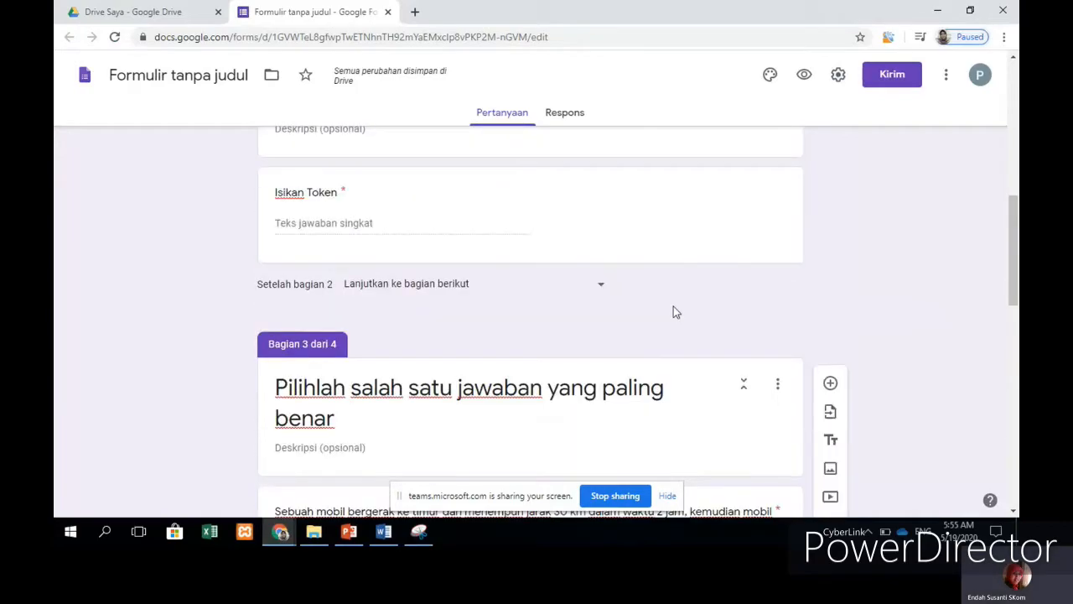
scroll(673, 309, down, 9)
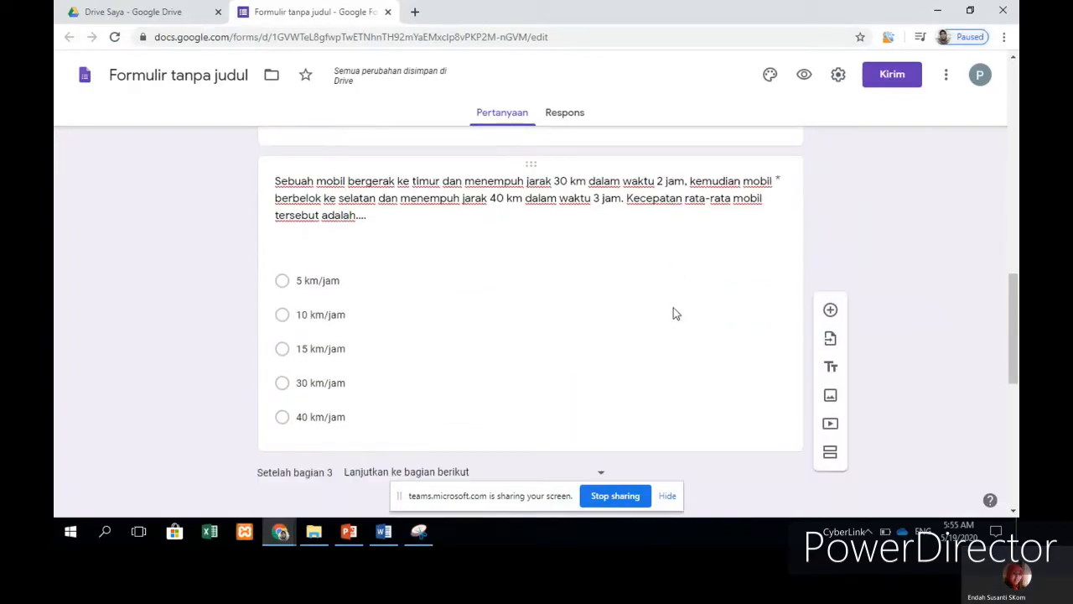
click(662, 389)
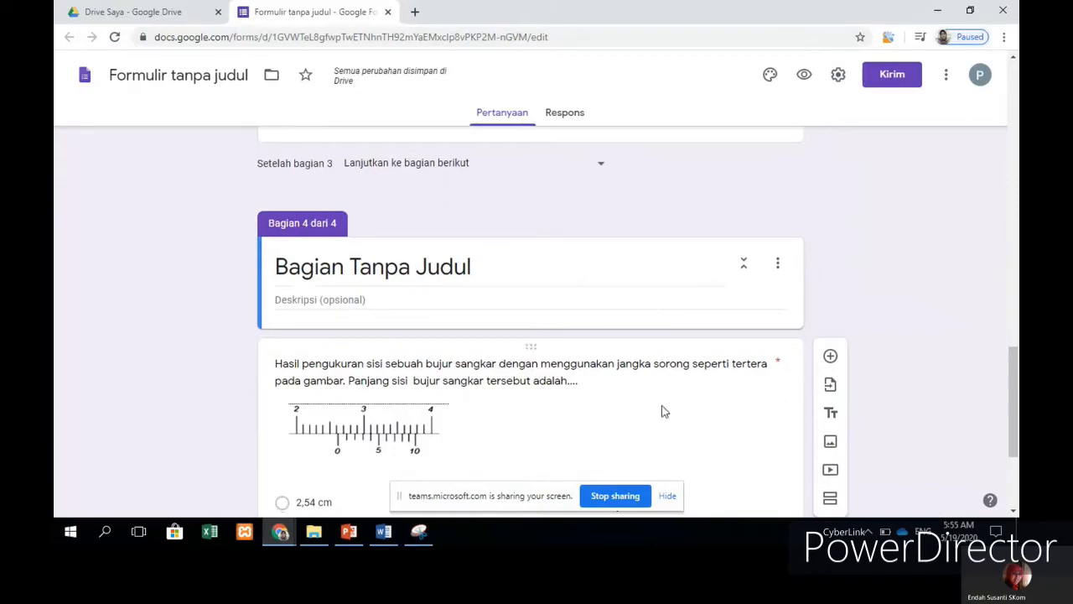
drag(531, 345, 500, 249)
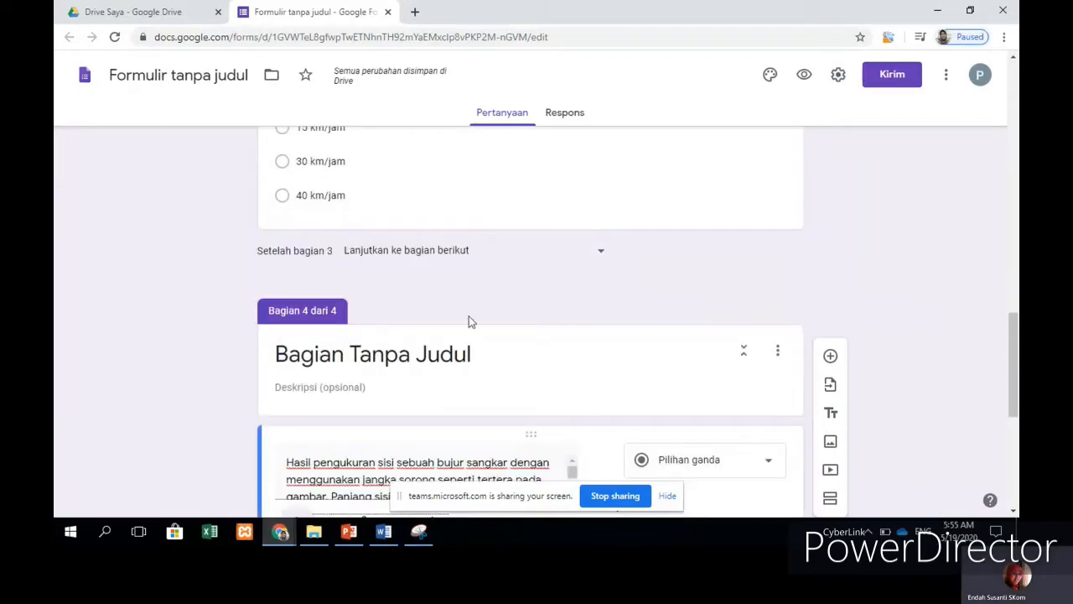
scroll(544, 307, up, 5)
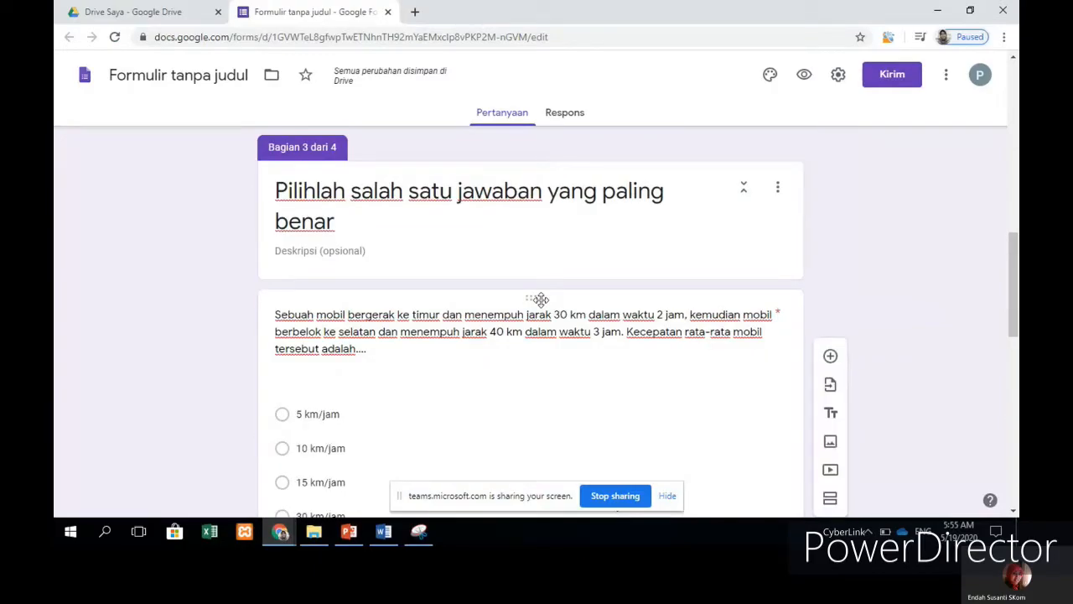
scroll(543, 304, down, 4)
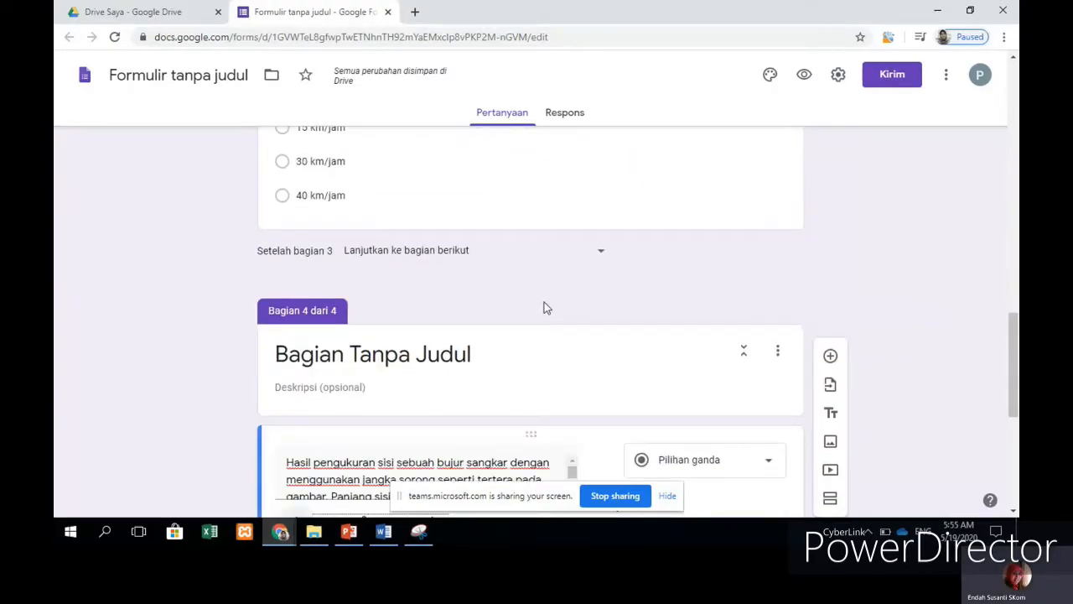
Step: Undo to remove the empty fourth section, leaving the caliper question in section 3
key(ctrl+z)
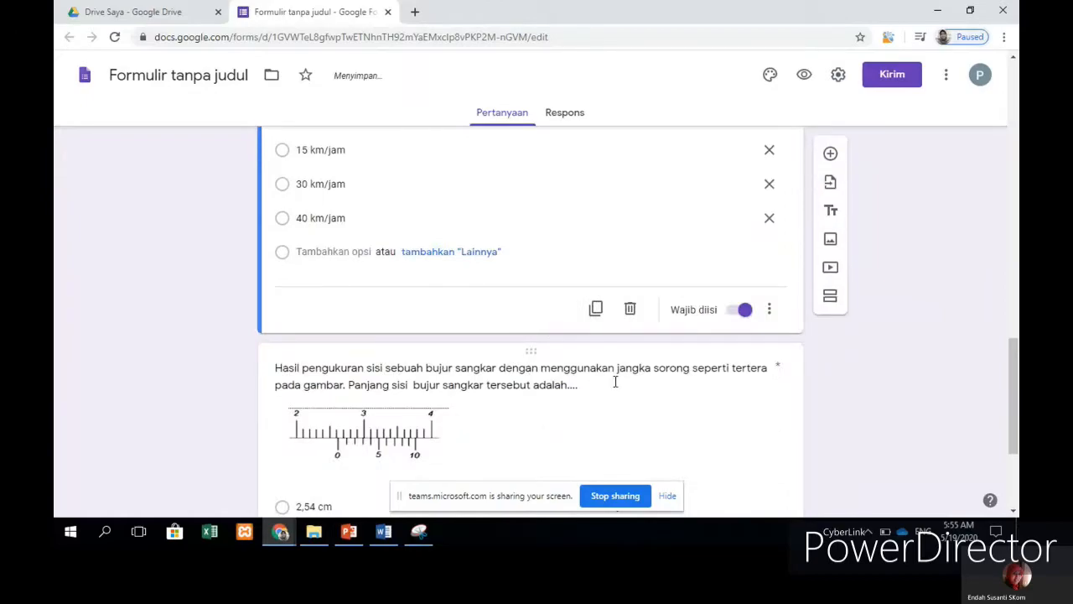
scroll(598, 355, up, 4)
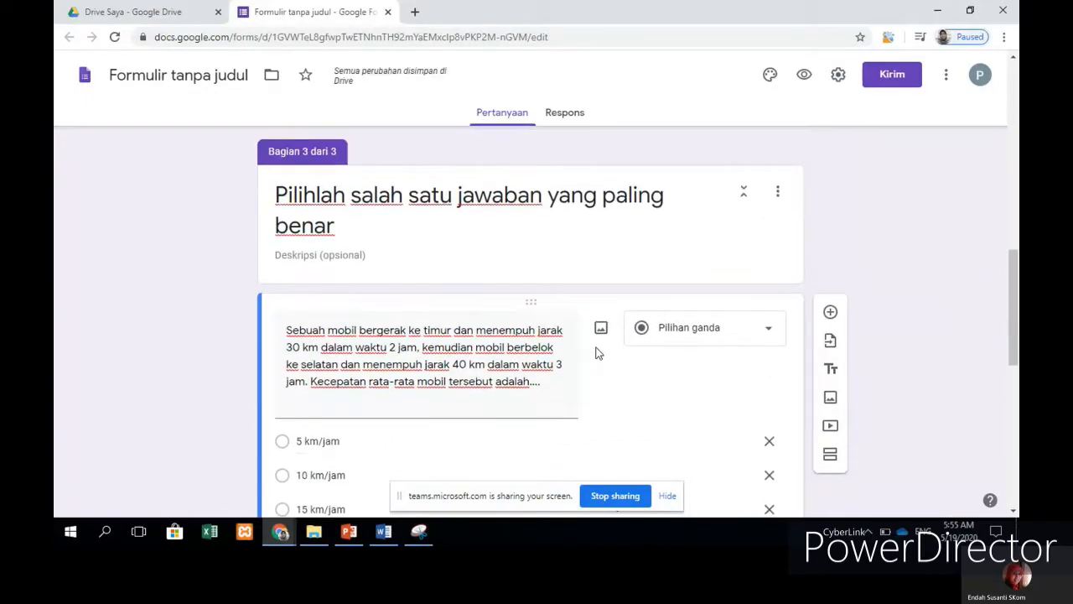
scroll(598, 353, up, 3)
scroll(596, 352, down, 10)
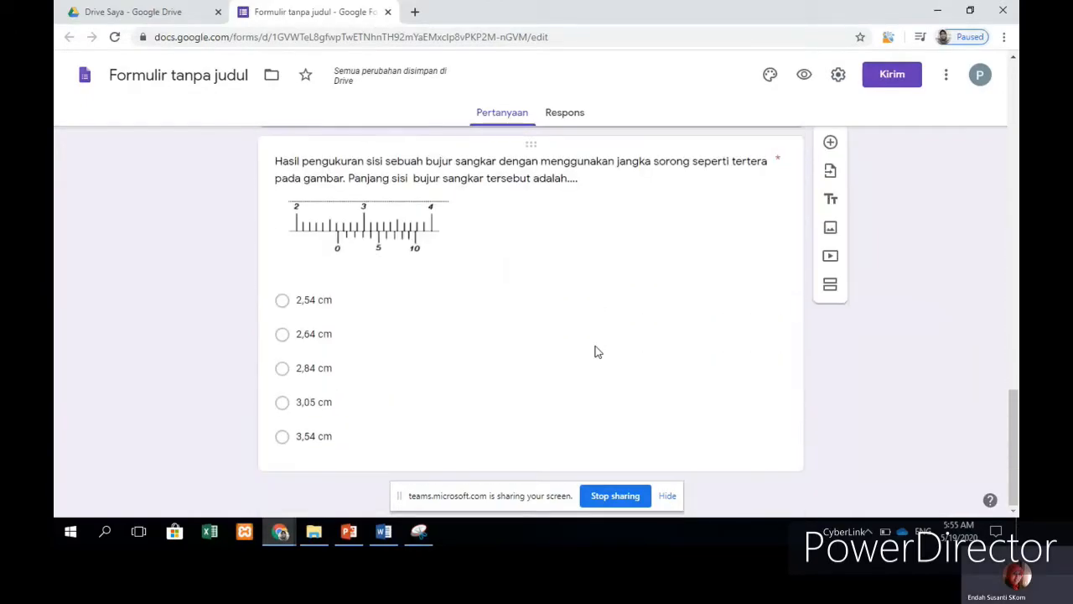
click(520, 351)
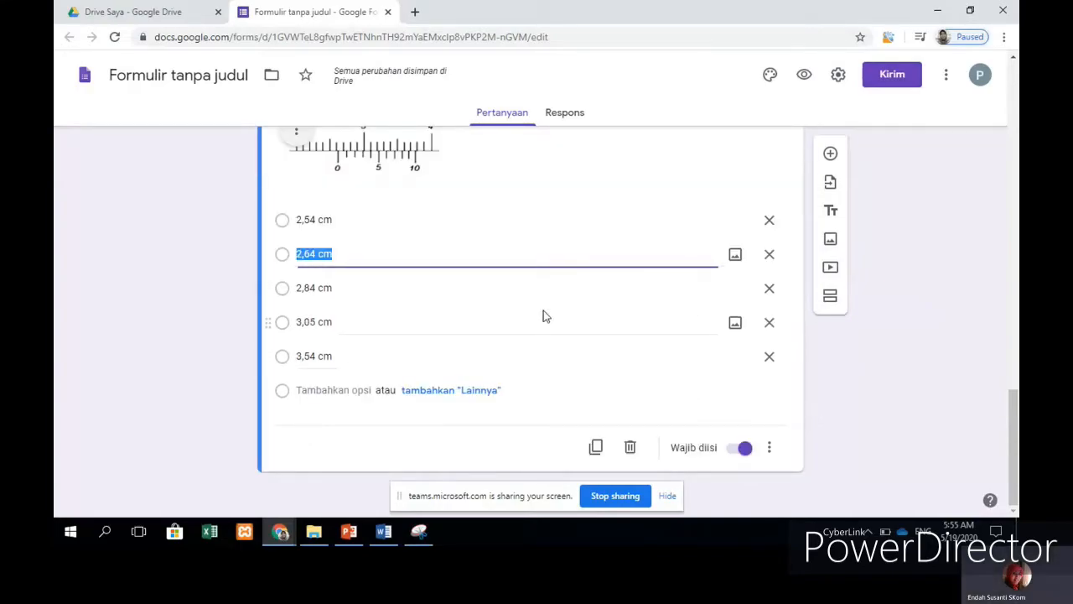
scroll(543, 316, up, 4)
scroll(434, 321, down, 4)
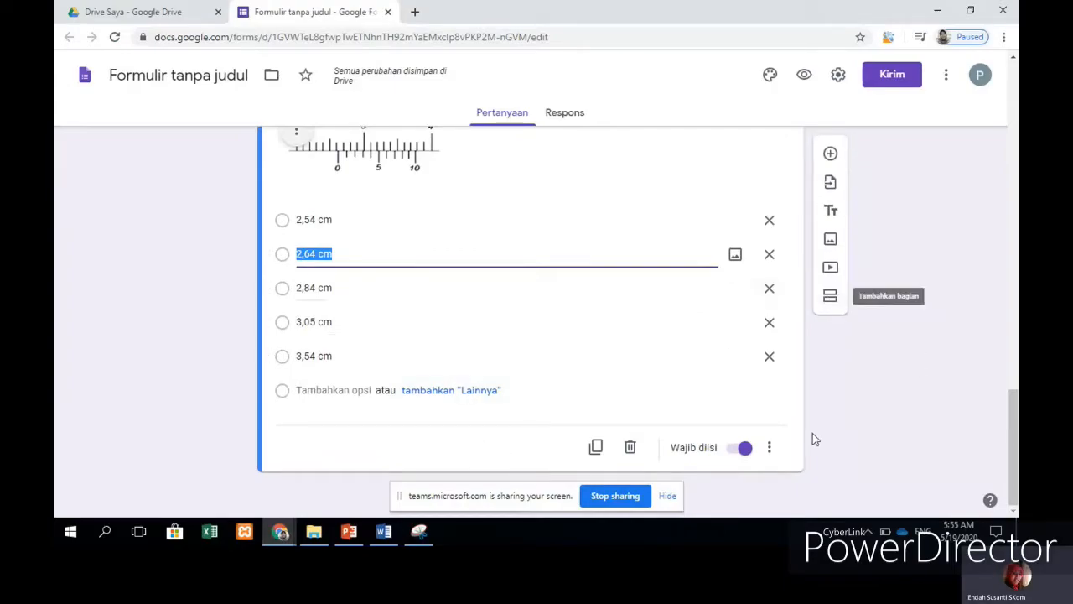
Step: Add a new section after the caliper question and title it 'Essay'
click(793, 445)
click(830, 296)
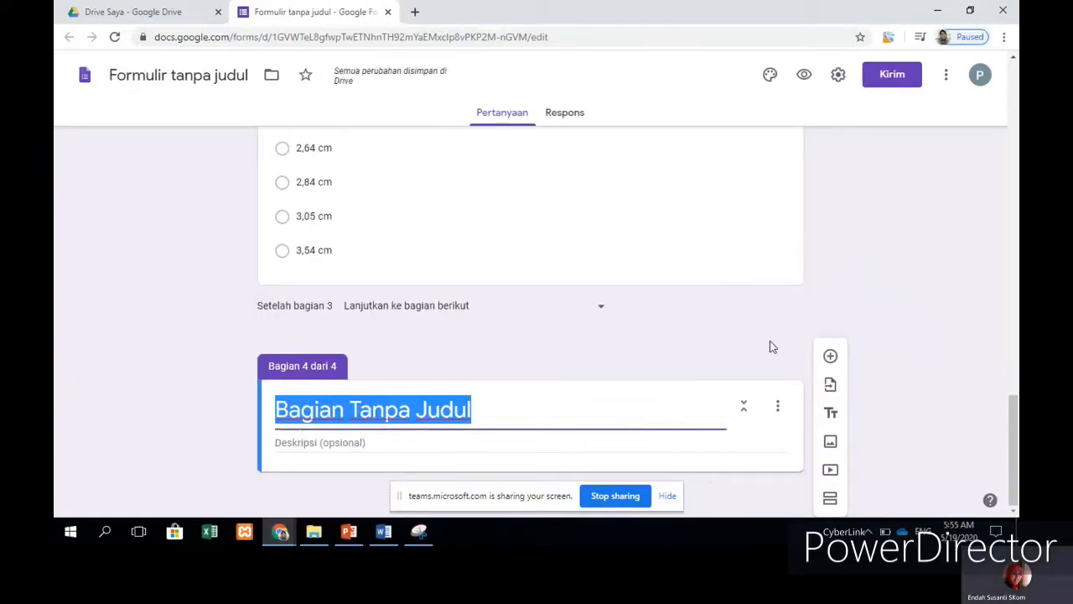
scroll(600, 353, up, 10)
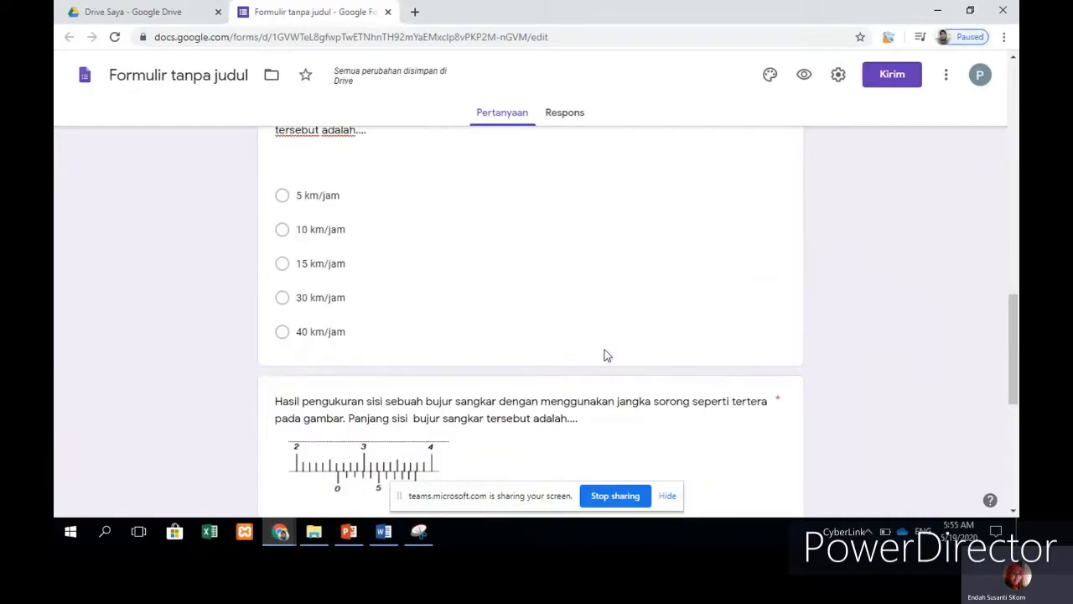
scroll(604, 325, down, 10)
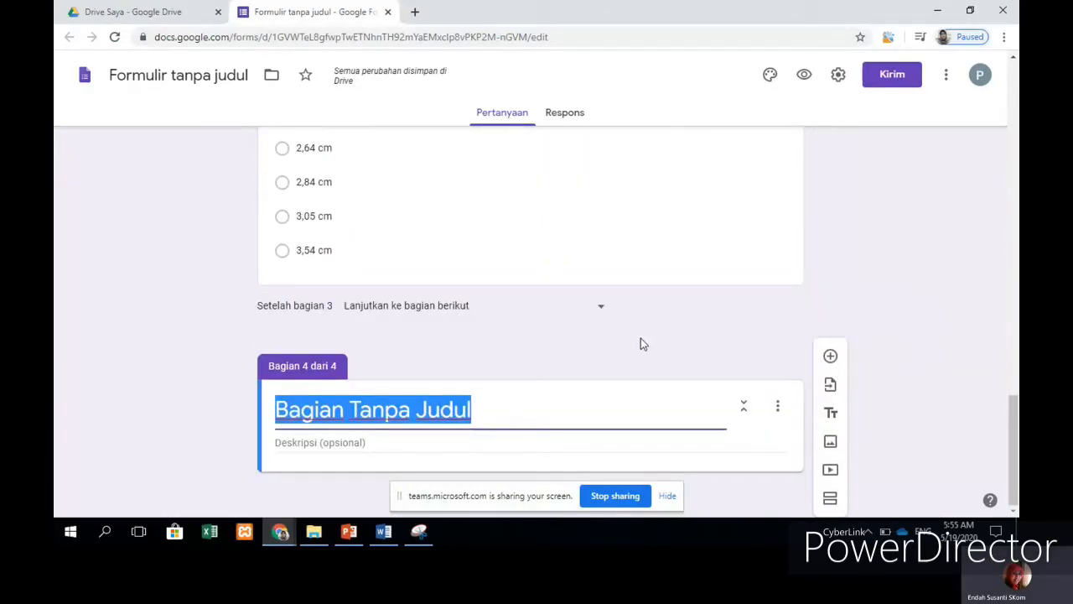
text(Jawabl)
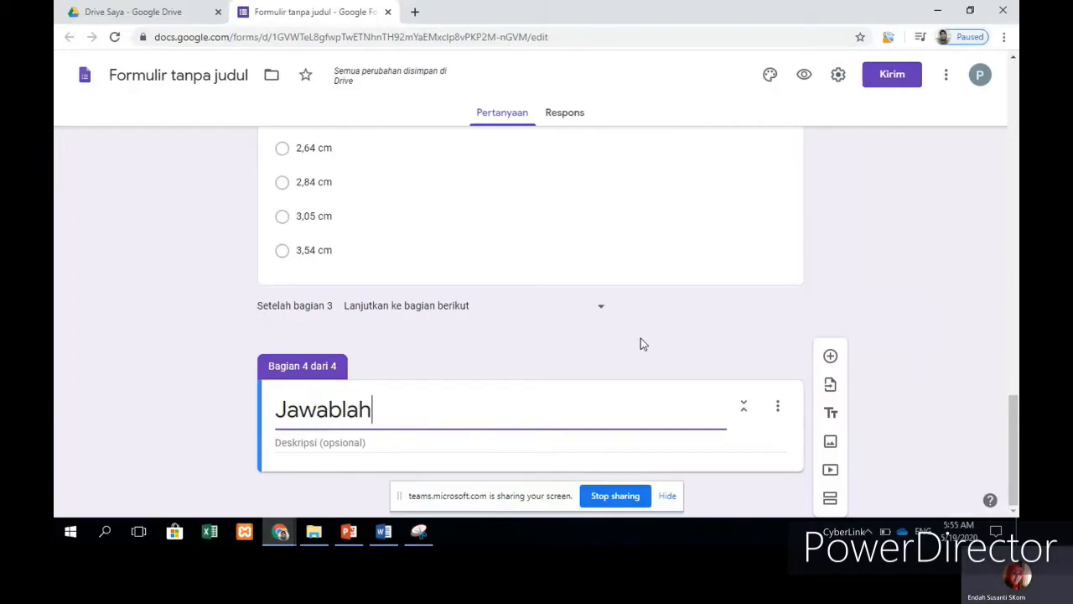
text(ah pertny)
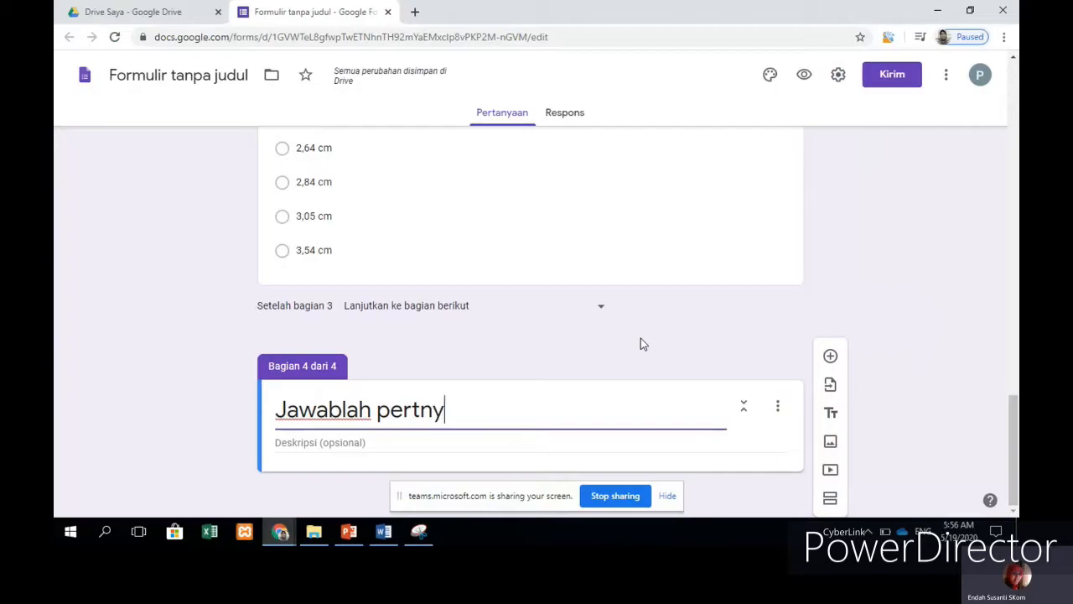
key(BackSpace)
key(BackSpace)
key(BackSpace)
key(BackSpace)
key(BackSpace)
key(BackSpace)
key(BackSpace)
key(BackSpace)
key(BackSpace)
key(BackSpace)
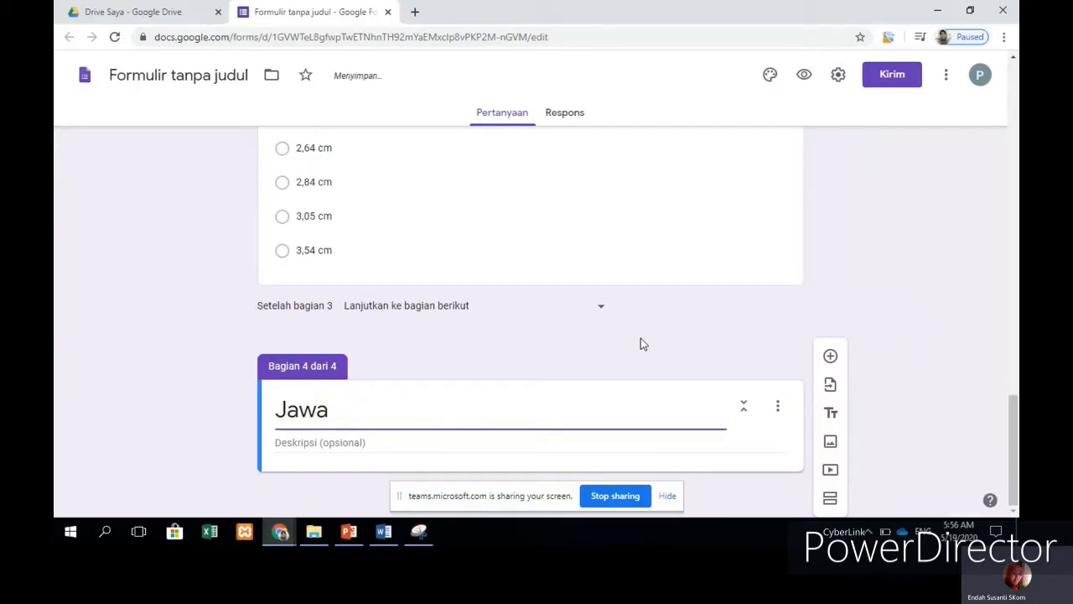
text(Essay)
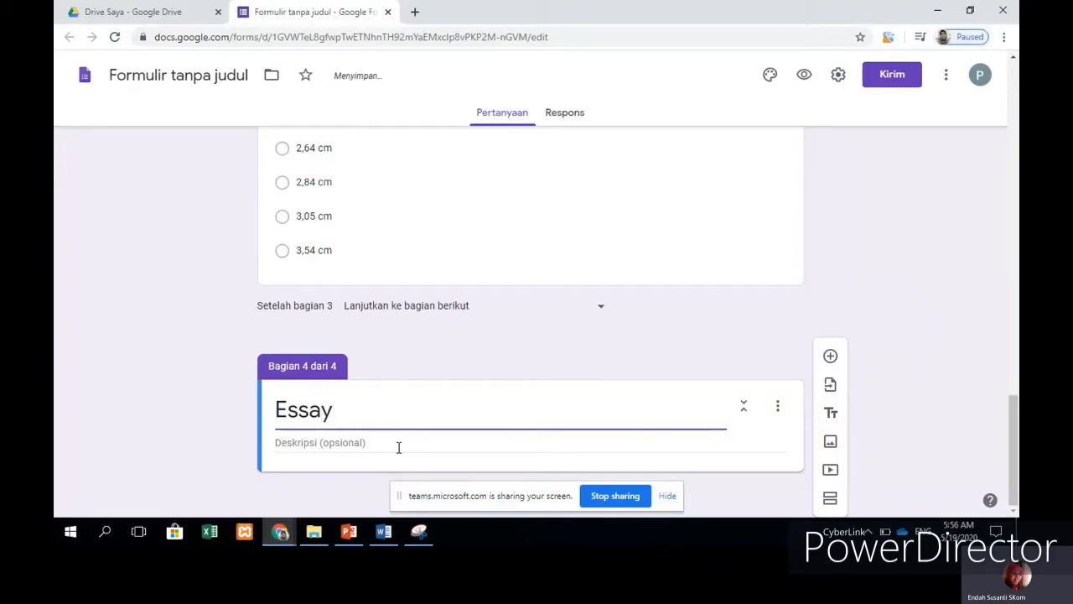
Step: Give the section the description 'Jawablah pertanyaan uraian dengan tepat' and add a blank question
click(442, 442)
text(JAwablah pertanyaan )
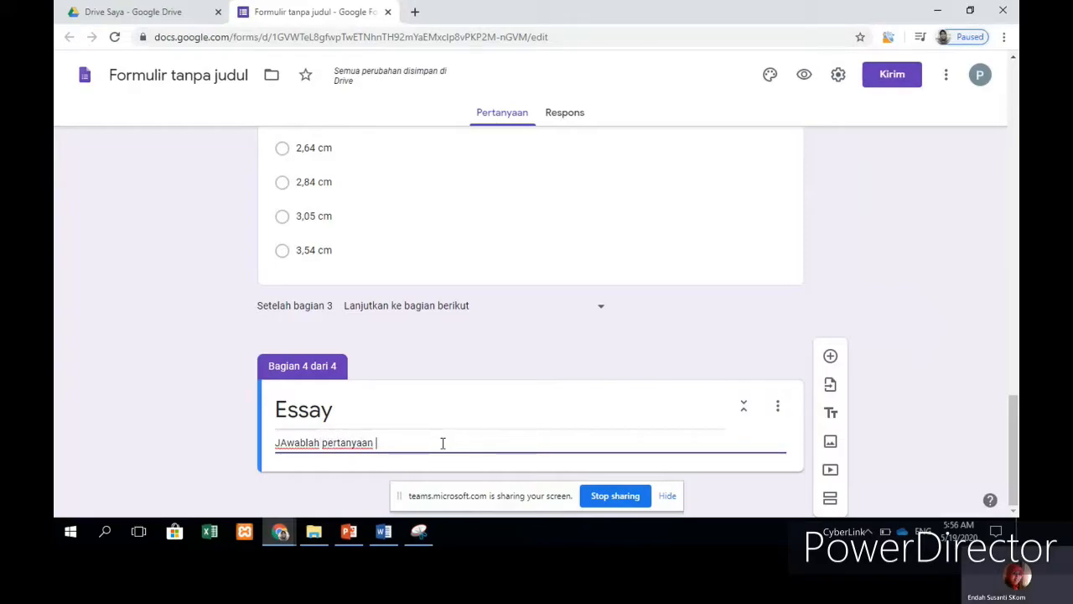
text(uraian deng)
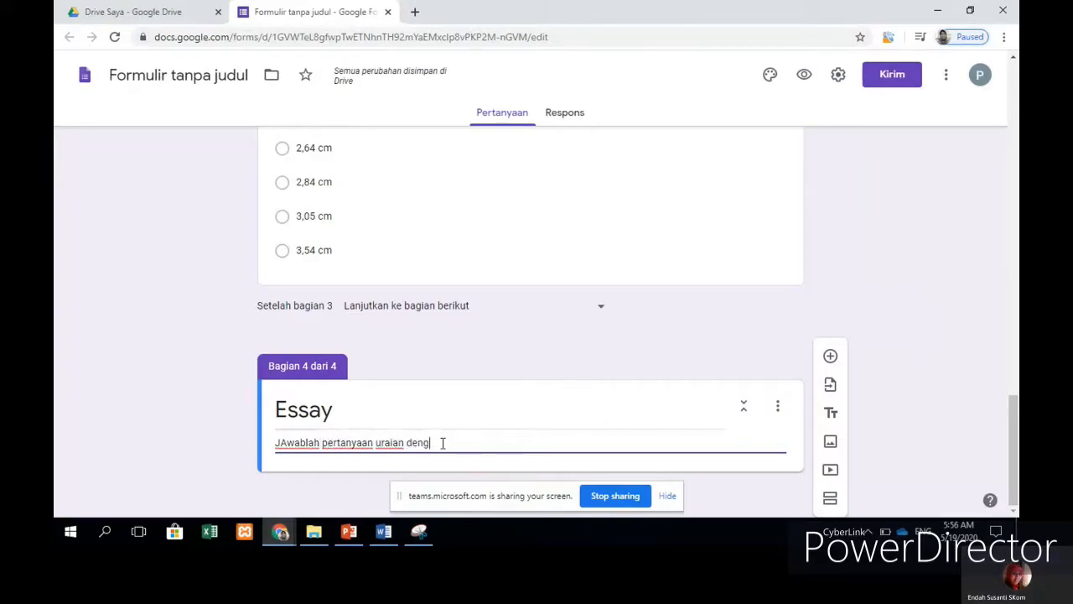
text(an tepat)
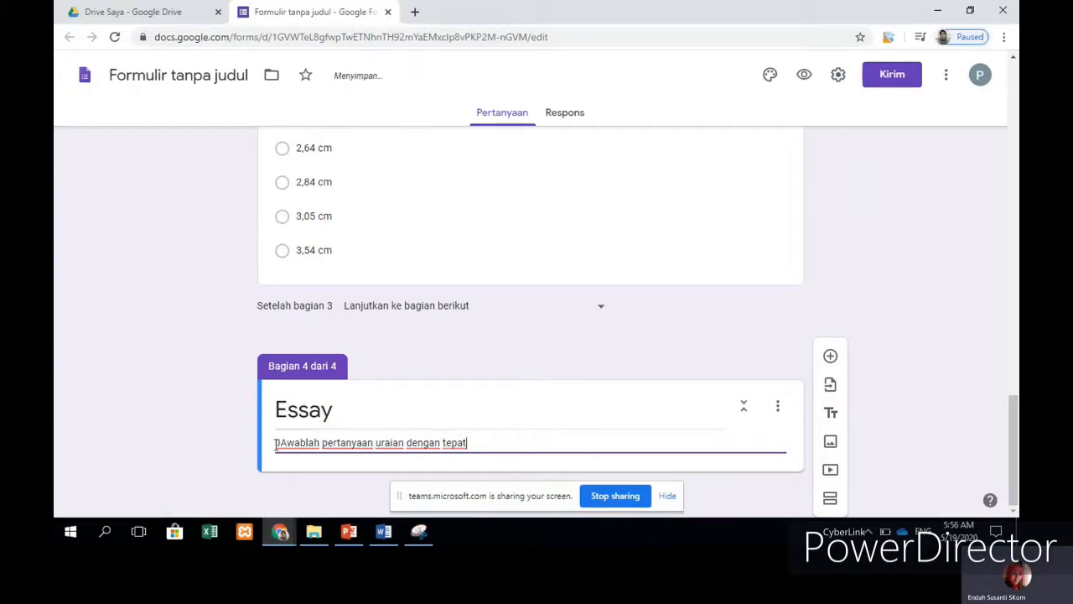
key(BackSpace)
text(a)
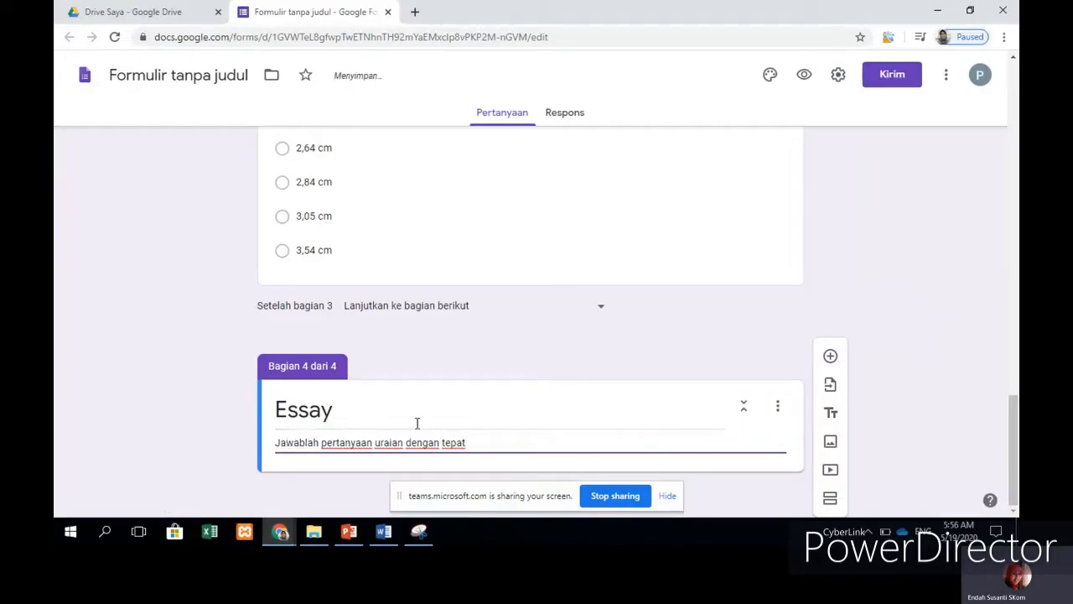
click(555, 443)
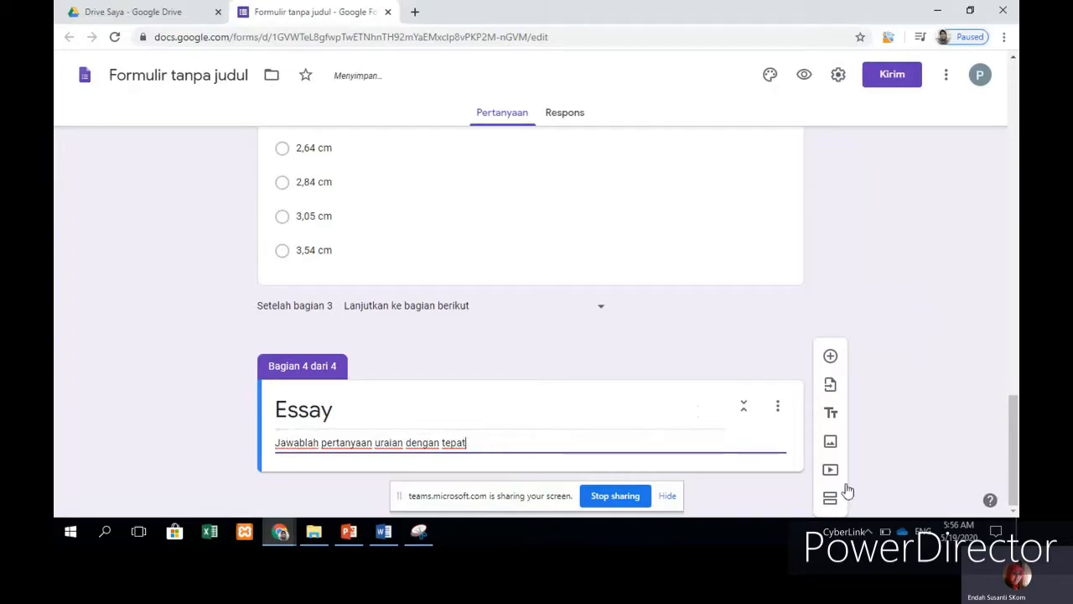
click(832, 359)
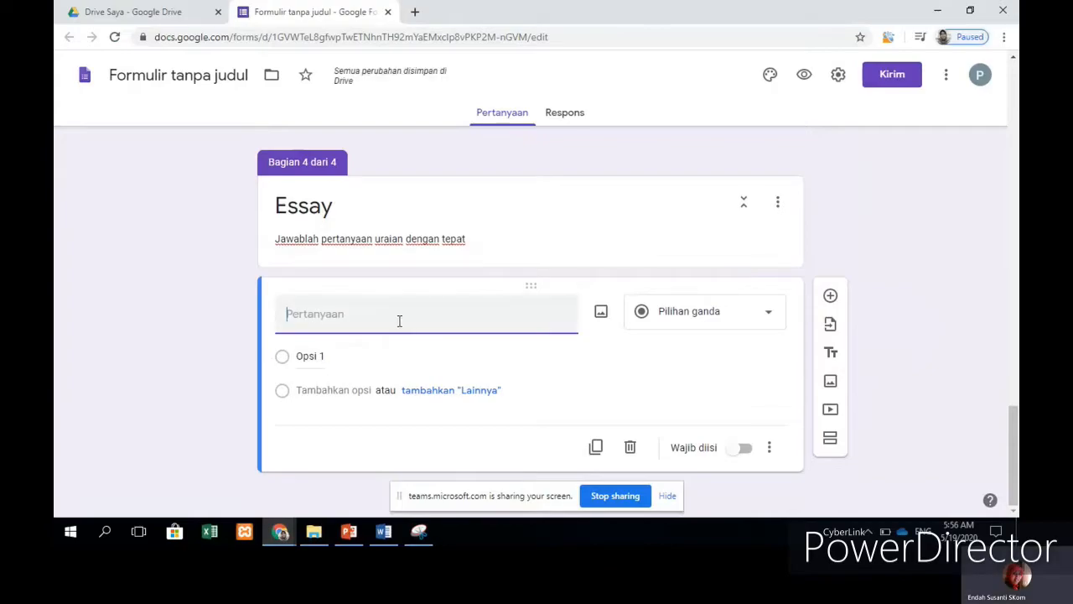
Step: Change the Essay question's type to Jawaban singkat and bring the Word exam document forward
click(769, 315)
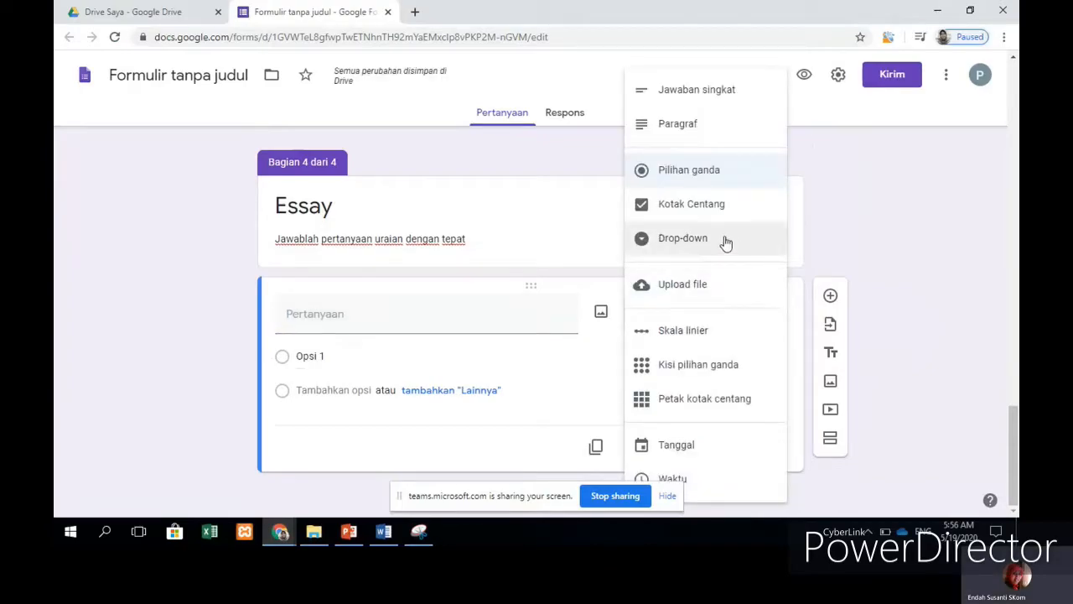
click(675, 89)
click(396, 344)
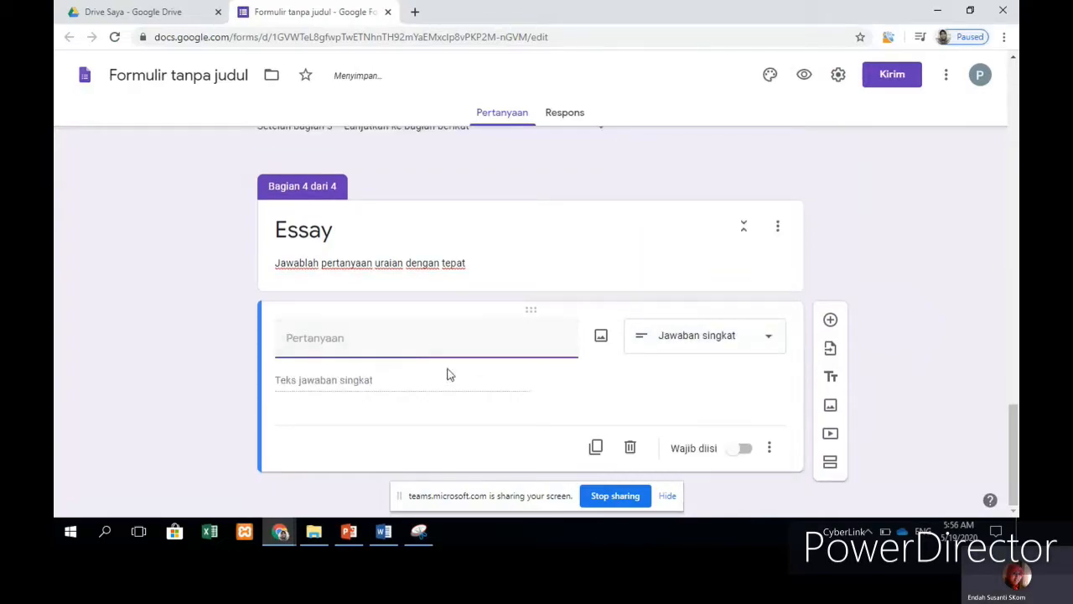
click(384, 533)
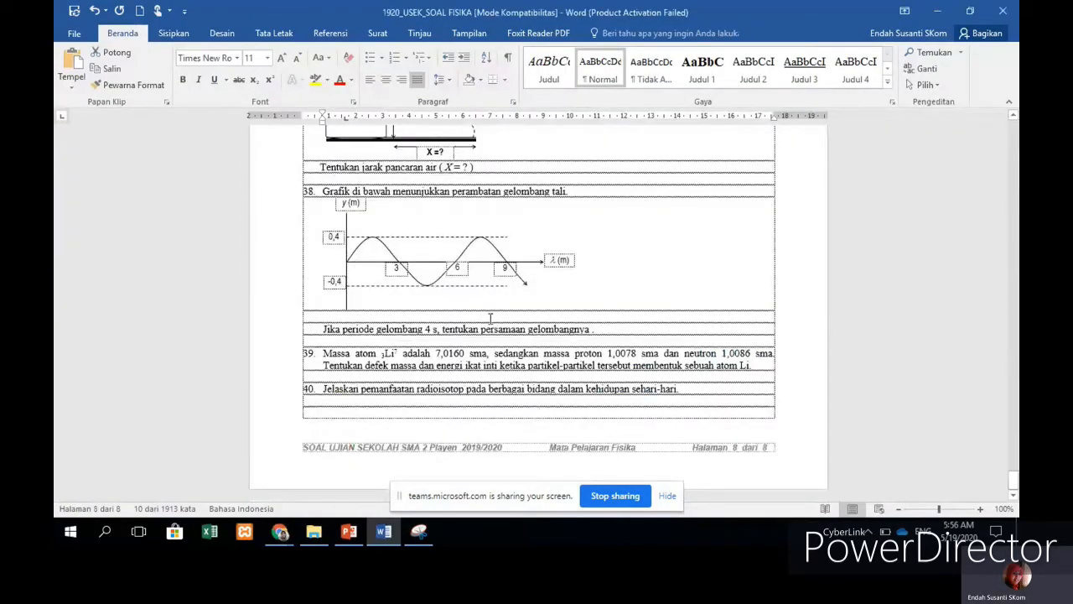
Step: Paste question 39's lithium-atom mass-defect text from Word into the Essay question title
scroll(491, 314, up, 3)
scroll(489, 306, up, 6)
scroll(506, 297, down, 9)
drag(323, 354, 755, 366)
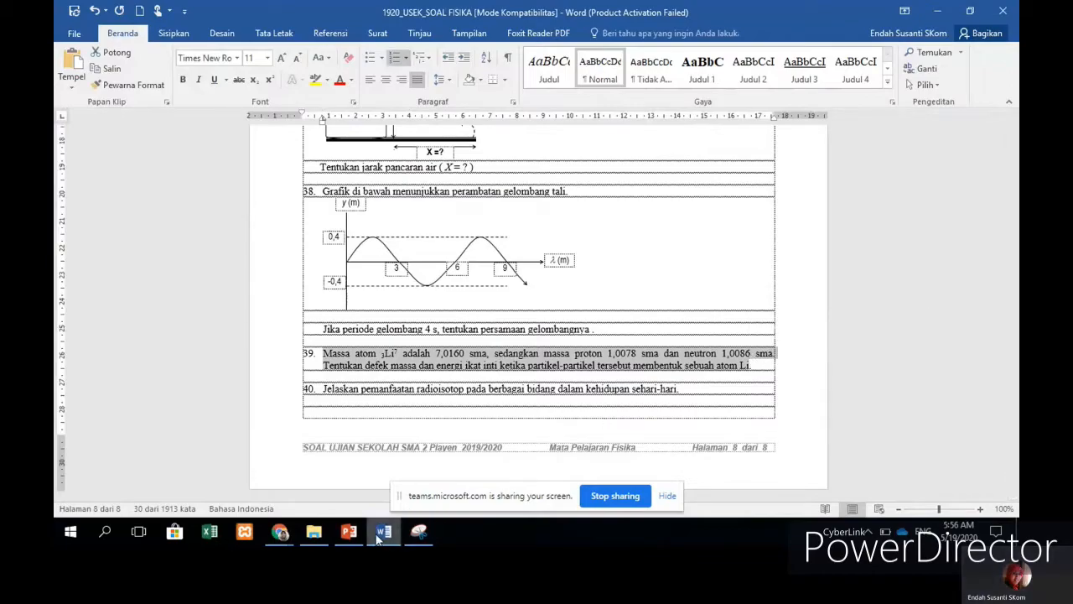
click(290, 534)
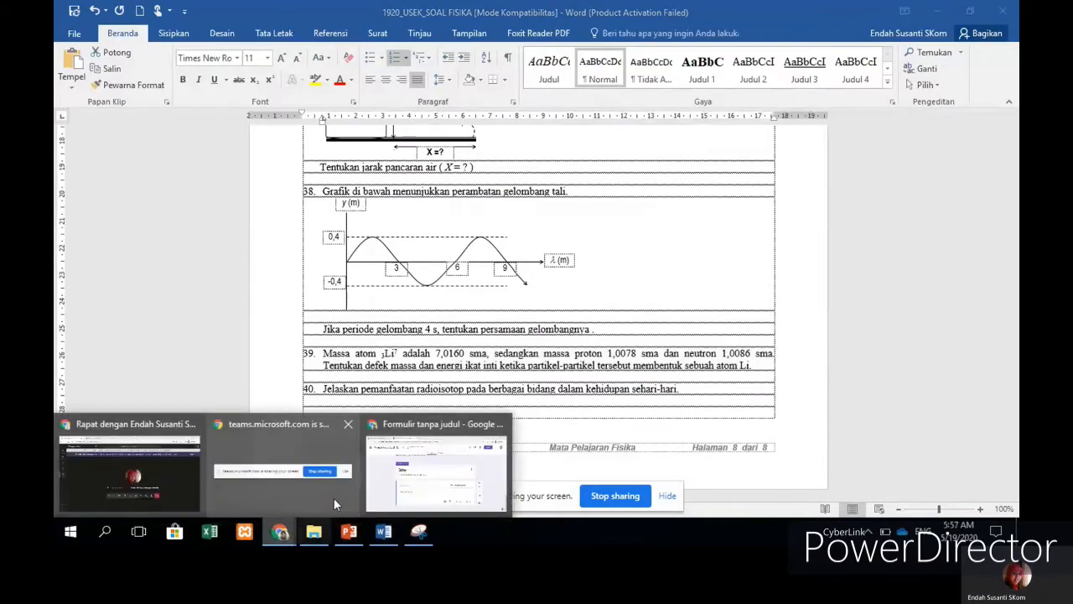
click(435, 476)
click(348, 342)
text(39.	Massa atom 3Li7 adalah 7,0160 sma, sedangkan massa proton 1,0078 sma dan neutron 1,0086 sma. Tentukan defek massa dan energi ikat inti ketika partikel-partikel tersebut membentuk sebuah atom Li)
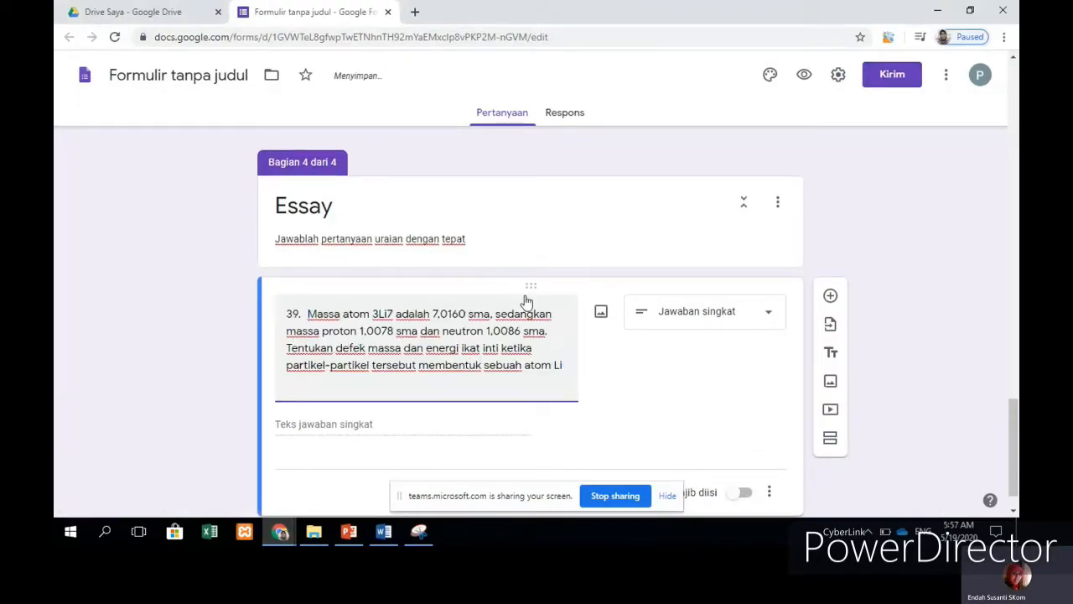
Step: Delete the '39.' prefix so the question starts 'Massa atom 3Li7', keeping short answer
key(BackSpace)
key(BackSpace)
key(BackSpace)
key(BackSpace)
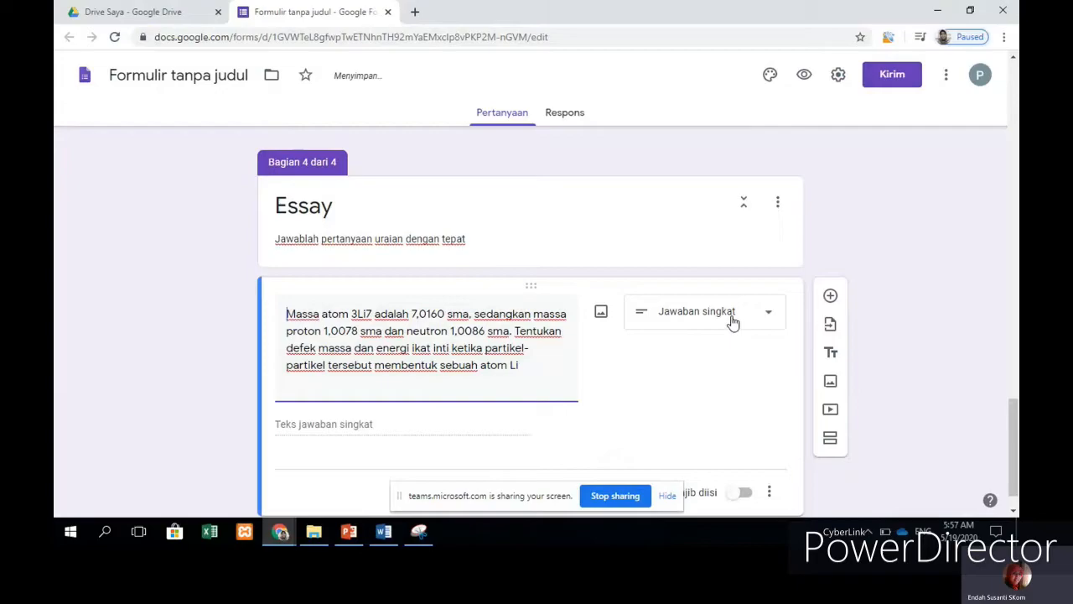
click(736, 325)
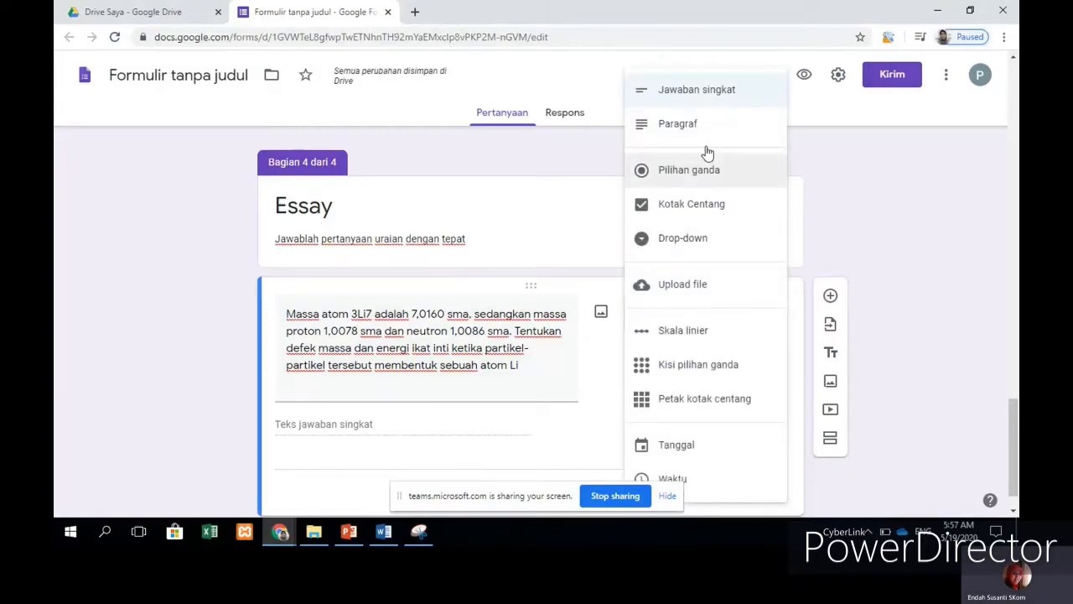
click(834, 232)
scroll(545, 350, down, 1)
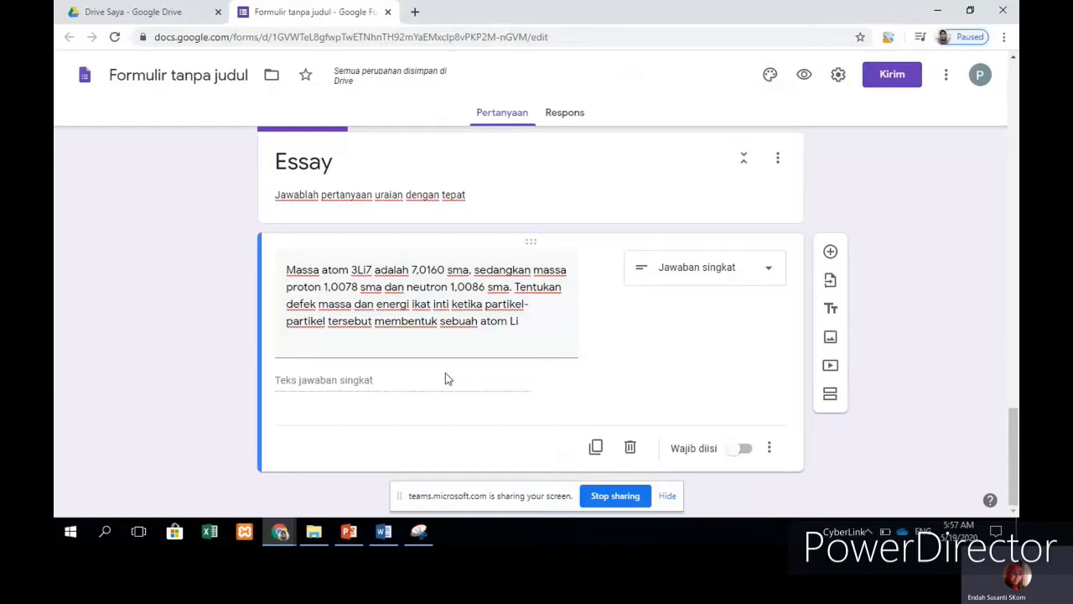
Step: Add a file-upload question below the Li question, accepting the upload prompt, then return to Word
click(830, 252)
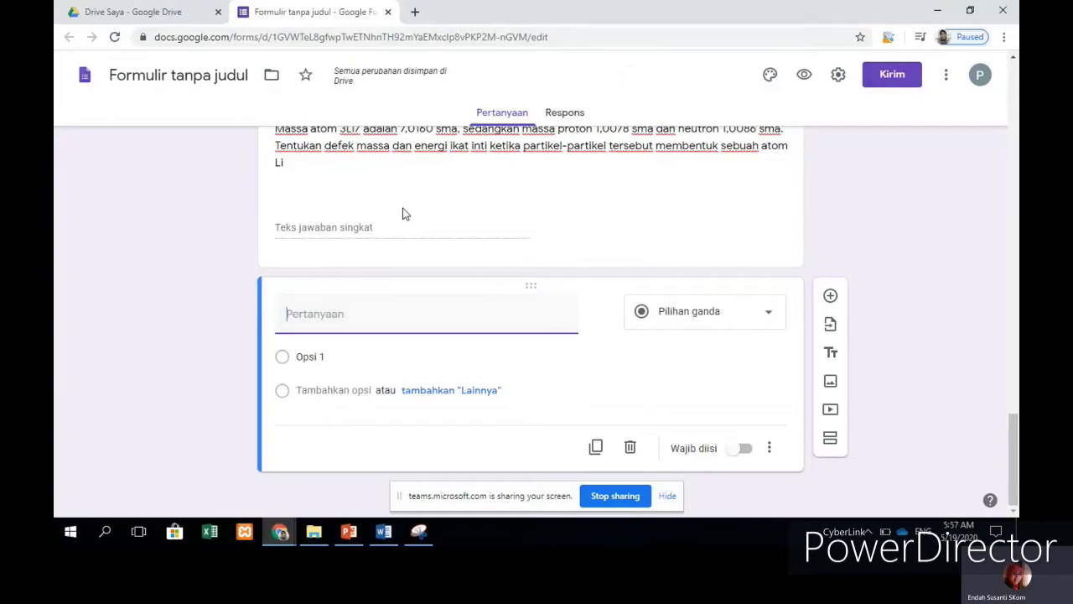
scroll(401, 210, up, 2)
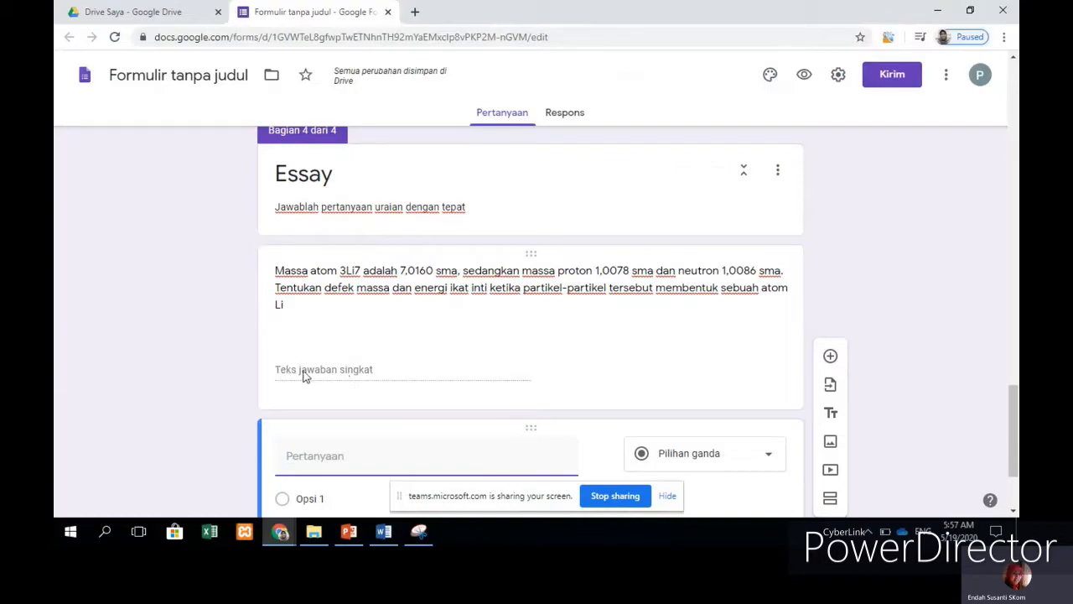
scroll(643, 322, down, 2)
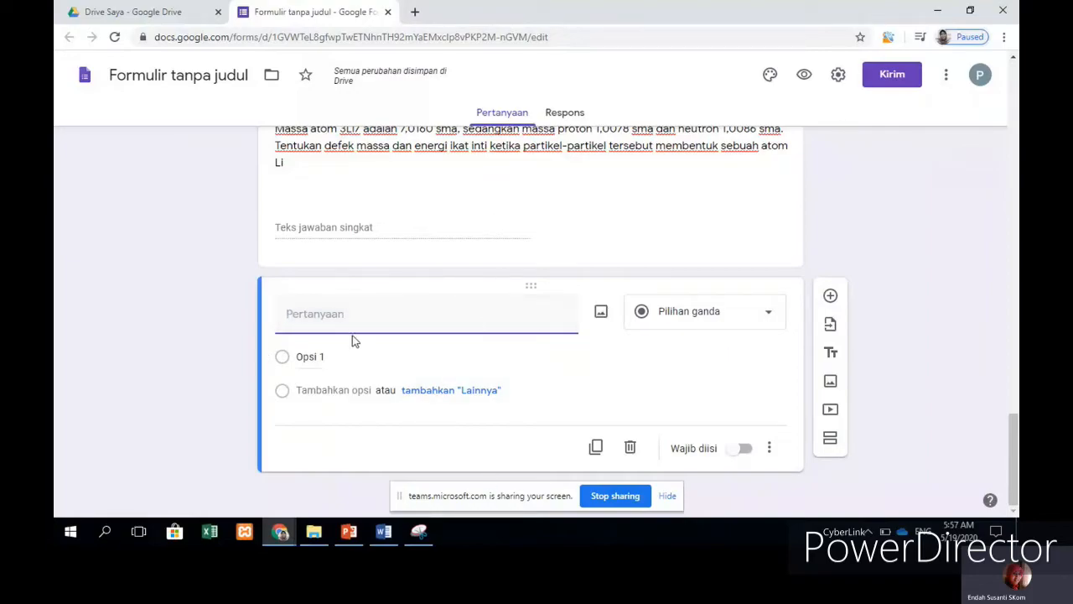
click(727, 323)
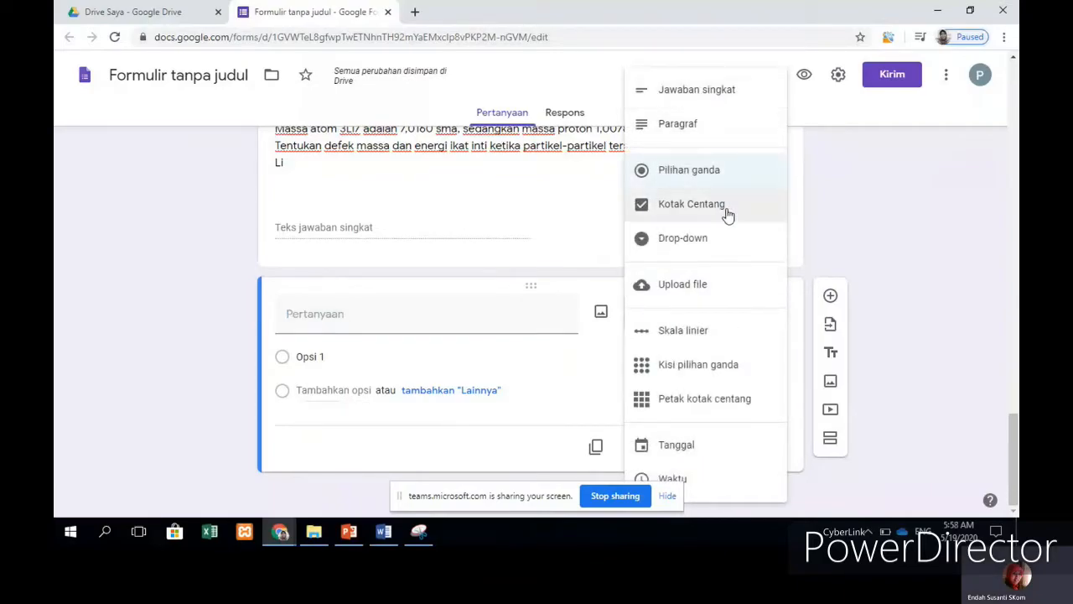
click(711, 289)
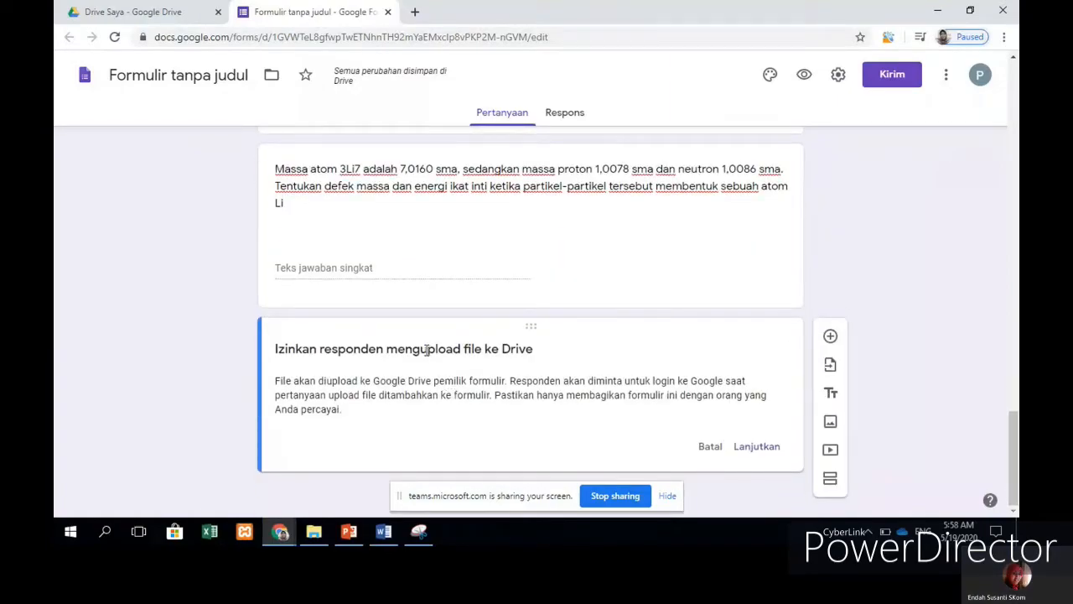
click(758, 447)
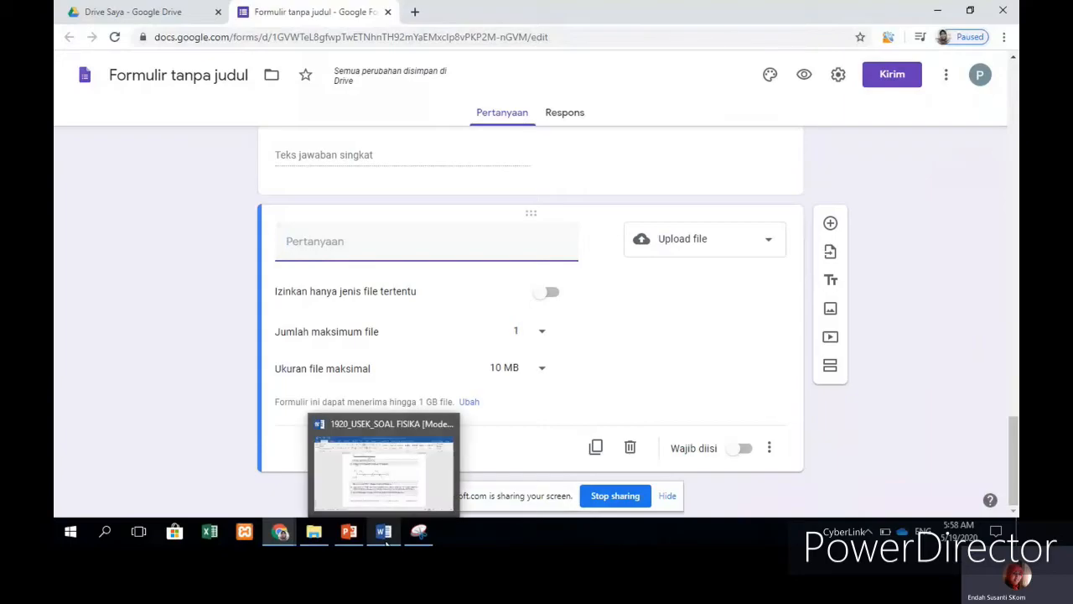
click(385, 533)
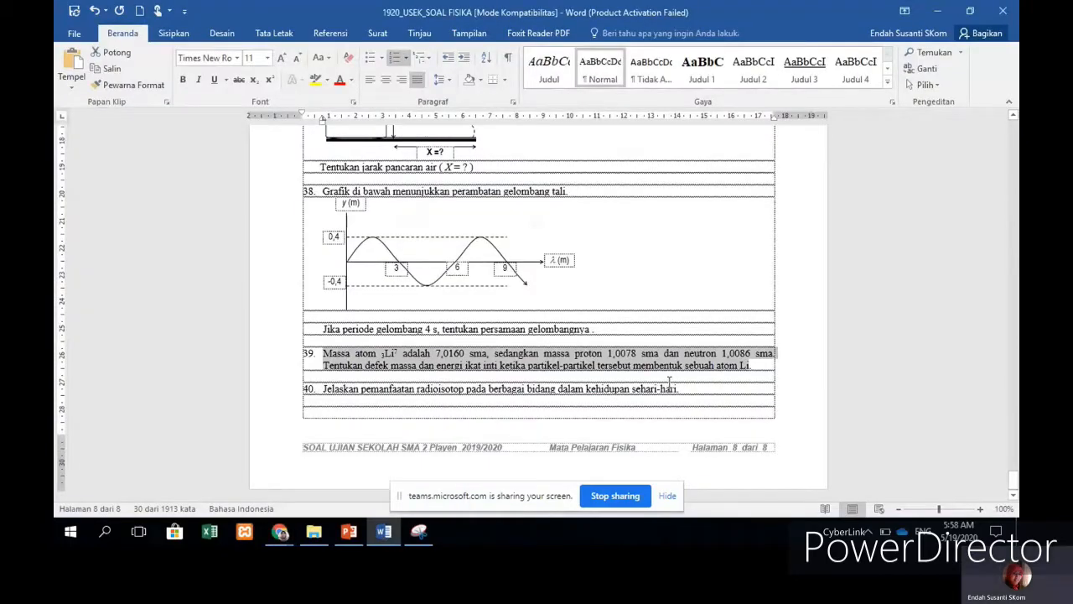
scroll(662, 369, up, 1)
scroll(659, 360, up, 8)
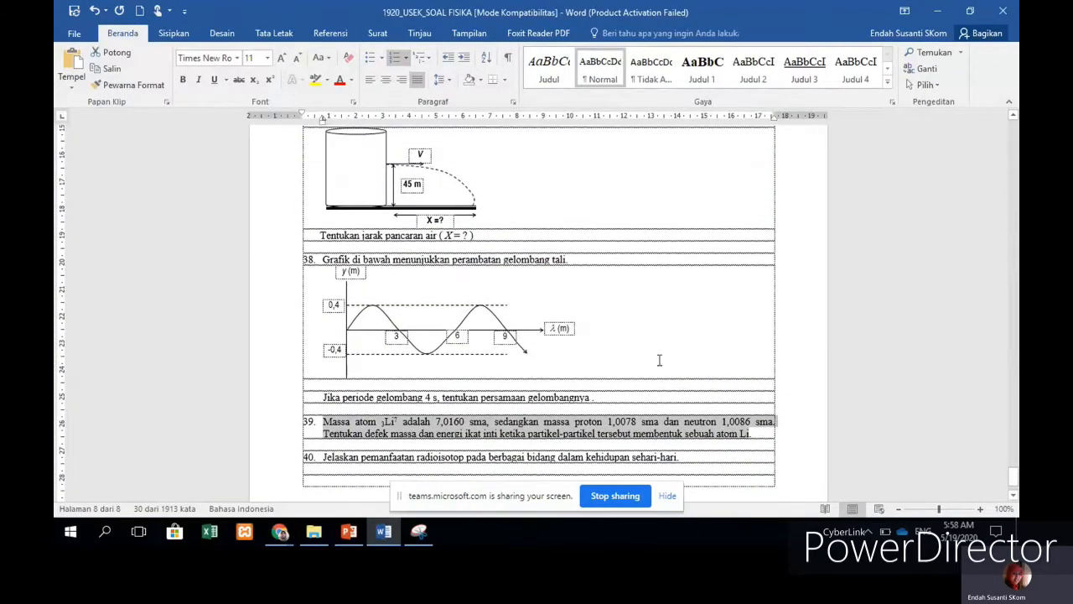
Step: Select question 40's radioisotope sentence in Word and return to the form in Chrome
scroll(659, 359, down, 3)
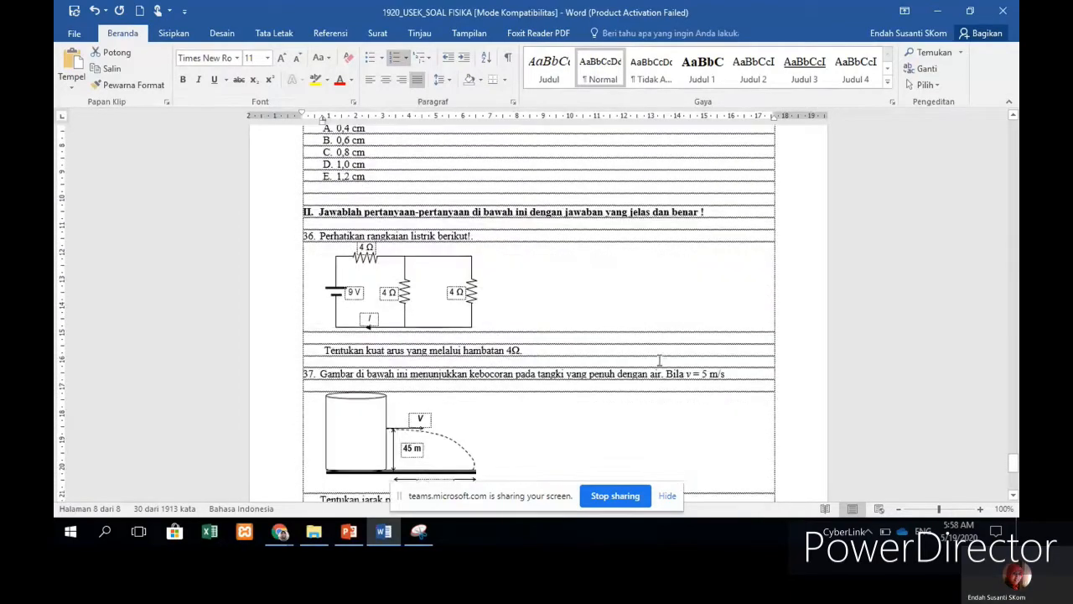
scroll(659, 359, up, 4)
scroll(659, 360, down, 10)
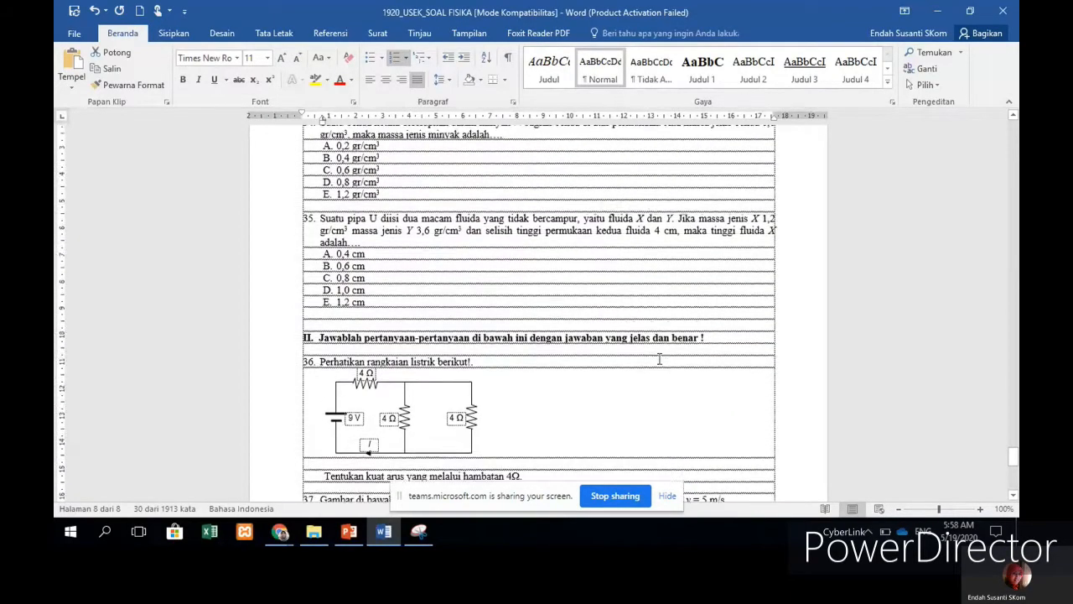
scroll(659, 362, down, 1)
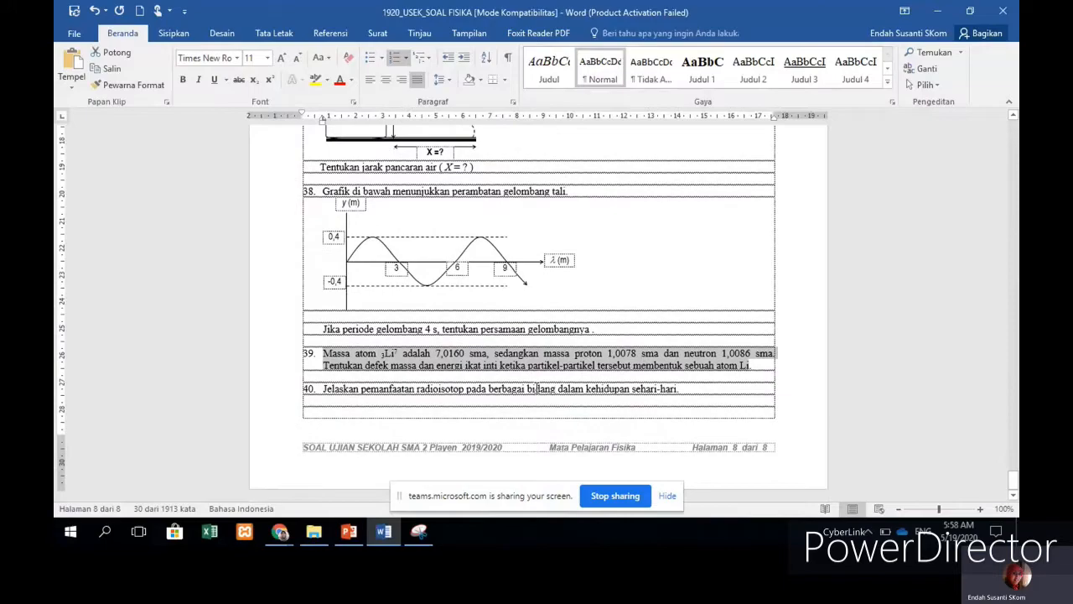
click(528, 389)
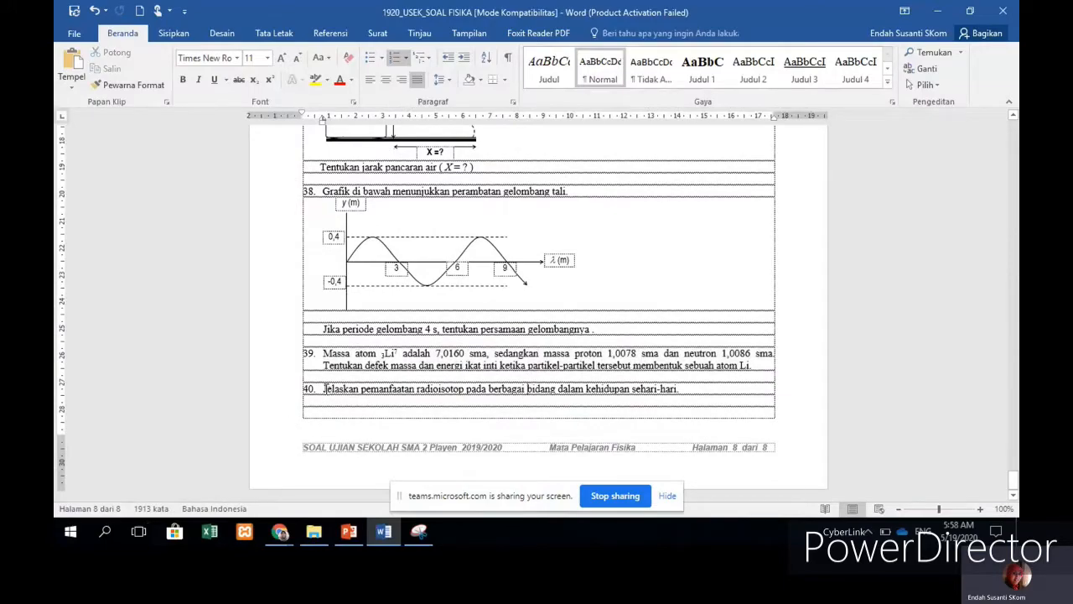
drag(323, 389, 675, 379)
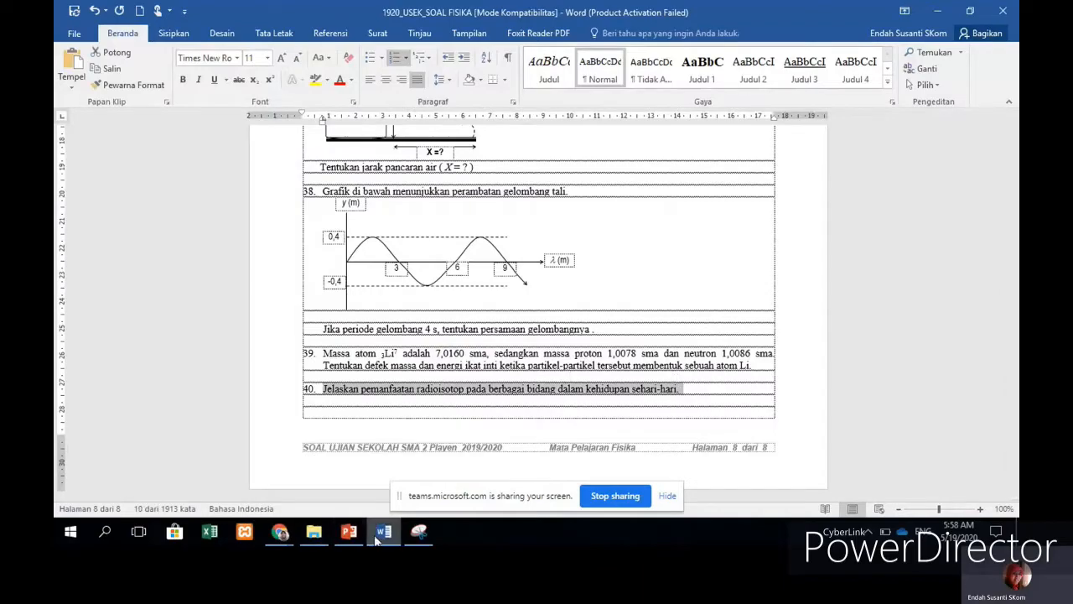
click(280, 531)
click(417, 496)
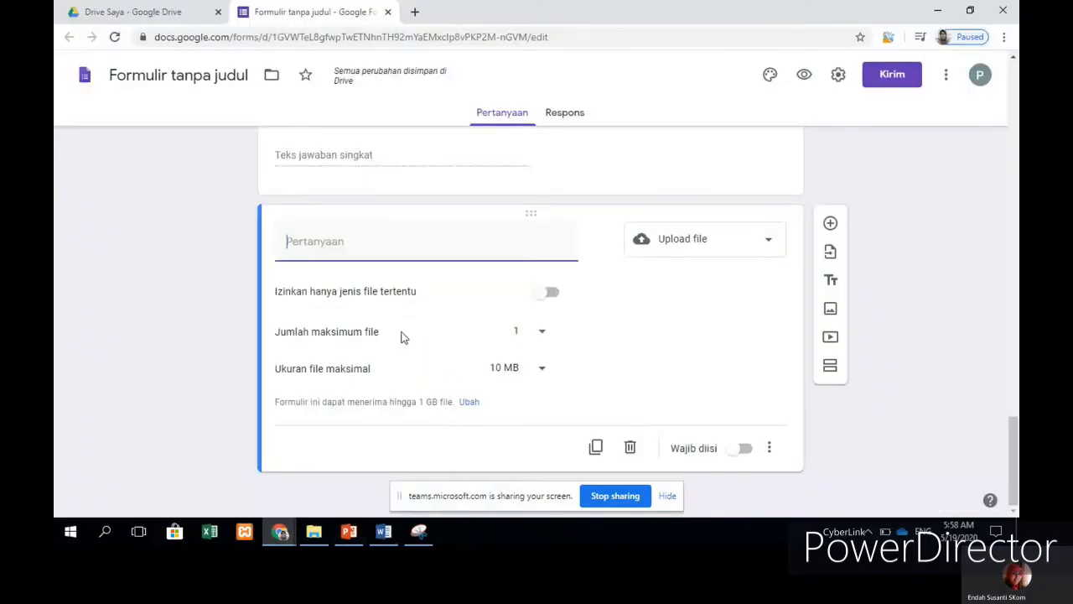
Step: Replace the short-answer question's text with question 40 on radioisotope uses, removing '40.'
scroll(424, 296, down, 5)
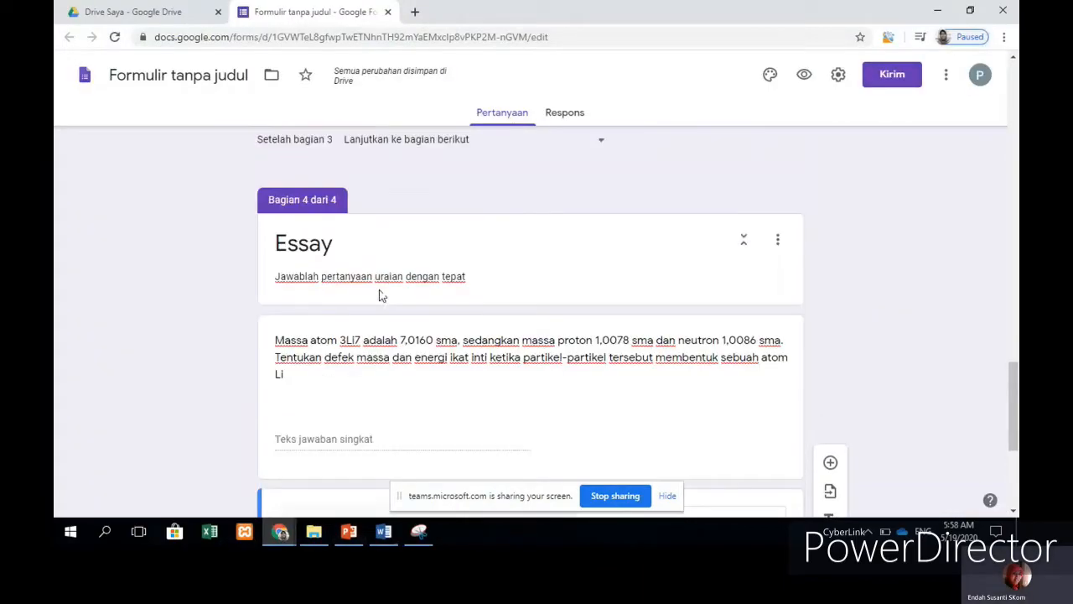
click(276, 340)
key(ctrl+a)
text(40. Jelaskan pemanfaatan radioisotop pada berbagai bidang dalam kehidupan sehari-hari.)
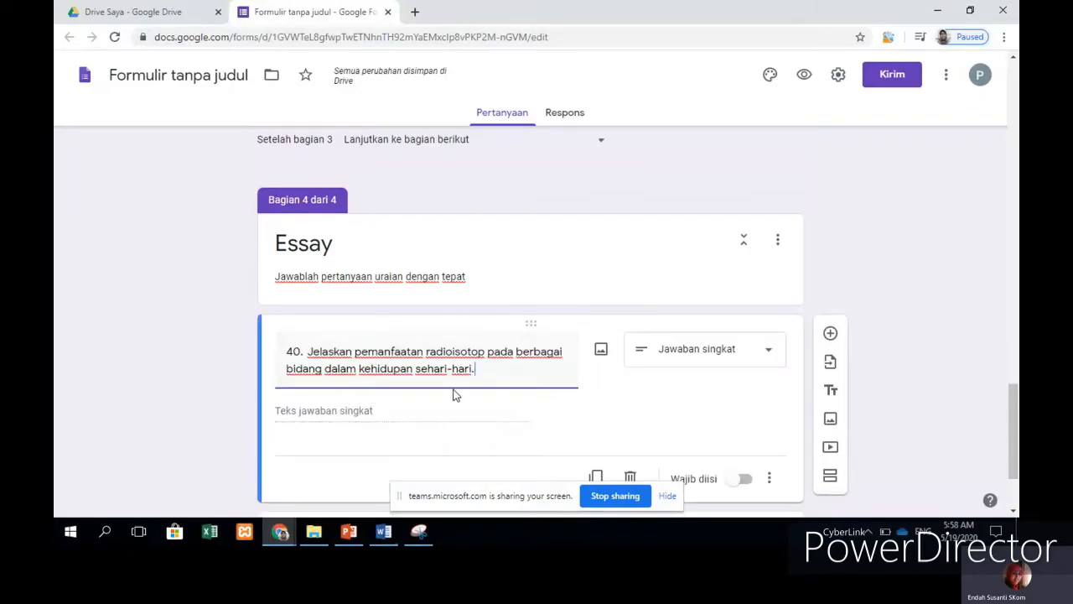
click(308, 352)
key(BackSpace)
key(BackSpace)
key(BackSpace)
key(BackSpace)
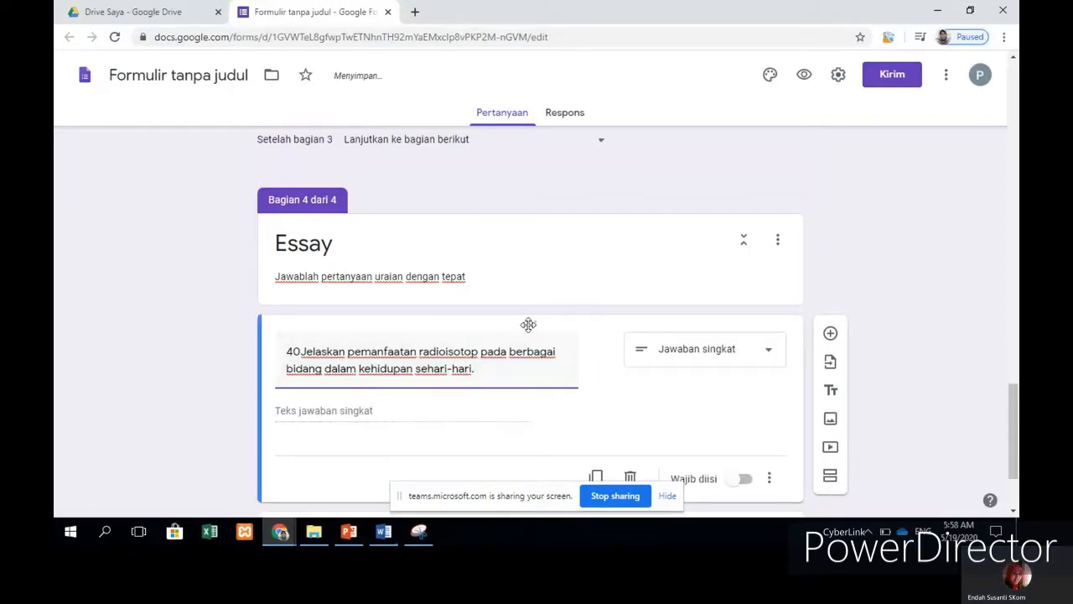
scroll(482, 398, down, 2)
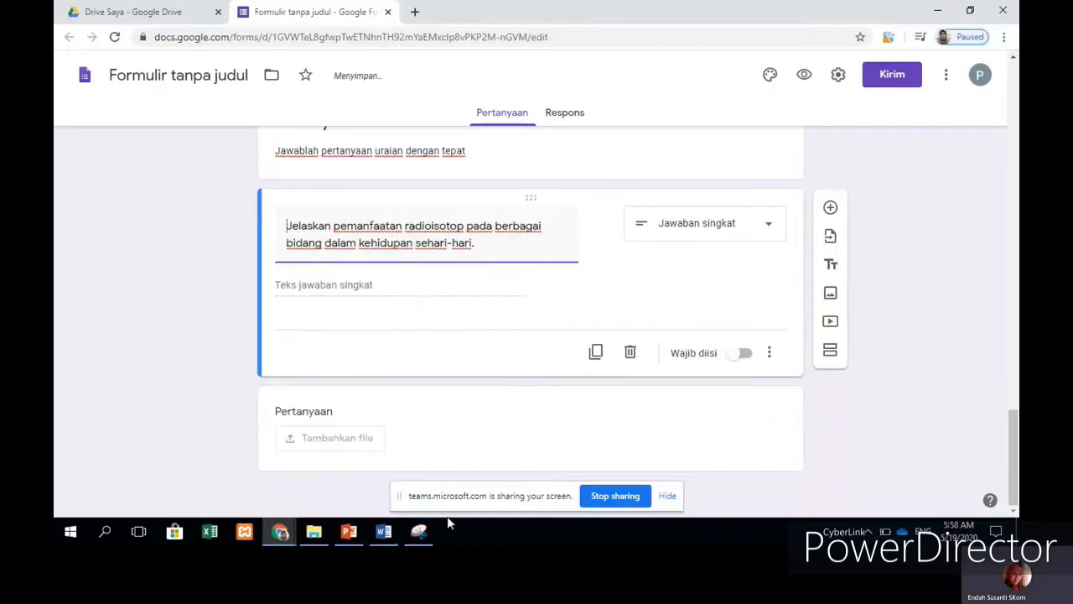
Step: Select question 39's text in Word again and bring the form back
click(385, 532)
drag(334, 353, 752, 367)
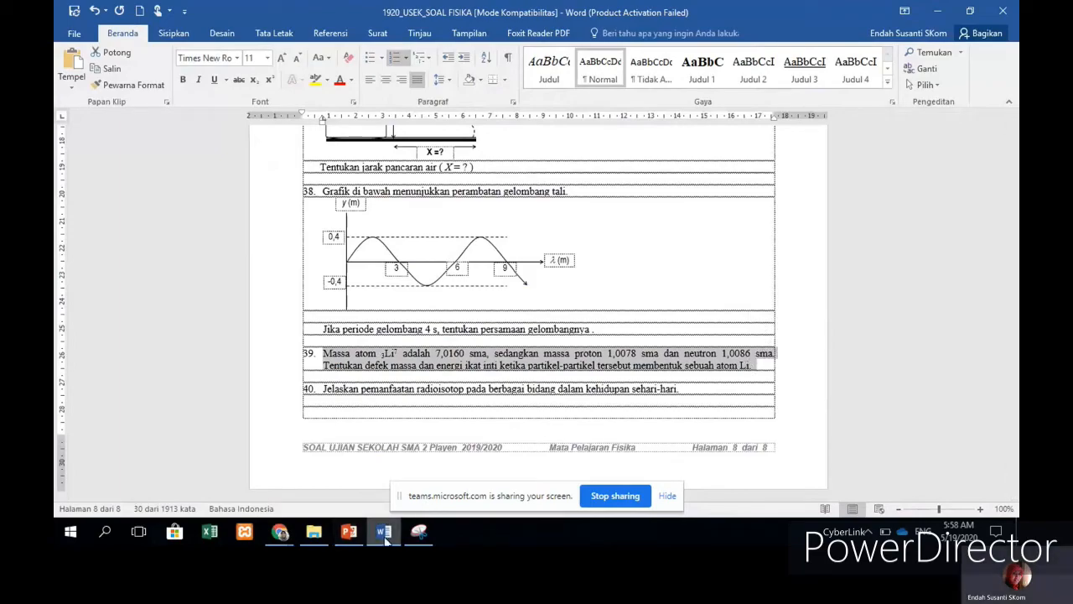
mouse_move(285, 537)
click(435, 479)
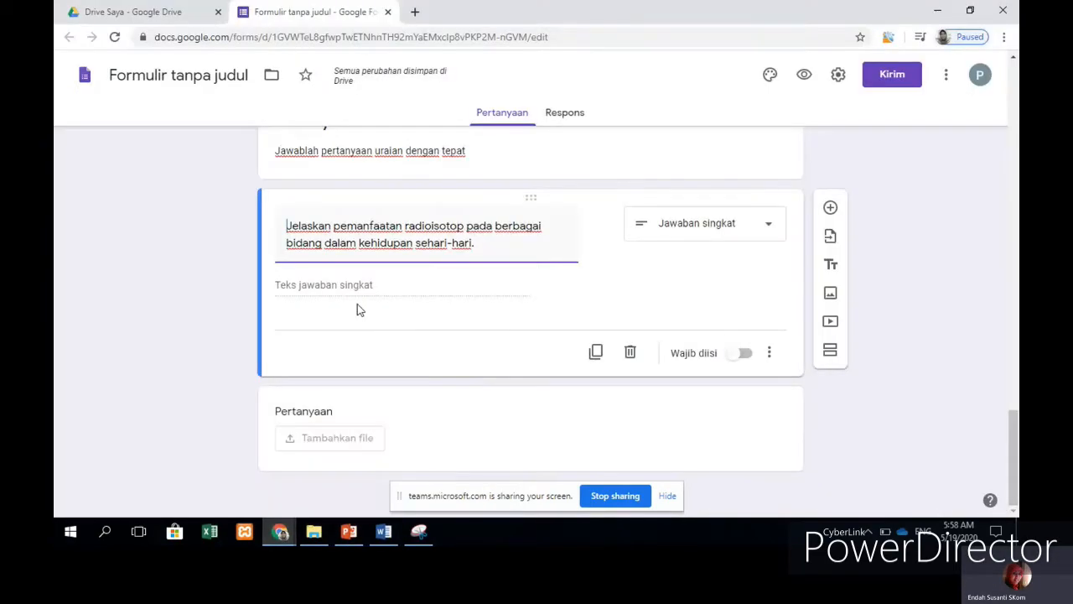
Step: Paste the lithium-atom question into the upload question and strip its '39.' numbering
scroll(447, 357, up, 4)
scroll(421, 378, down, 4)
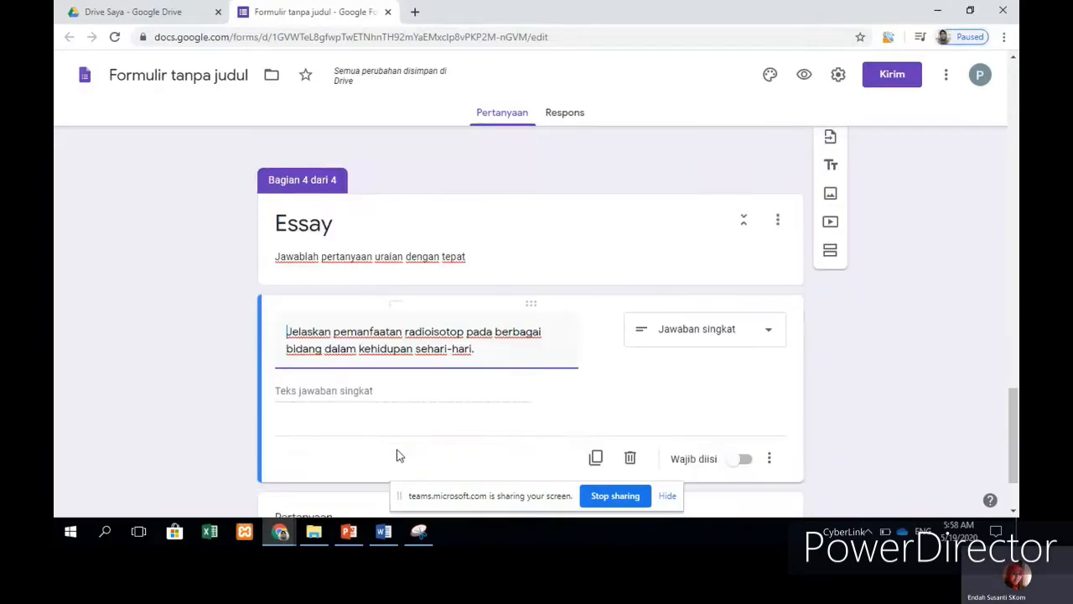
scroll(398, 448, up, 1)
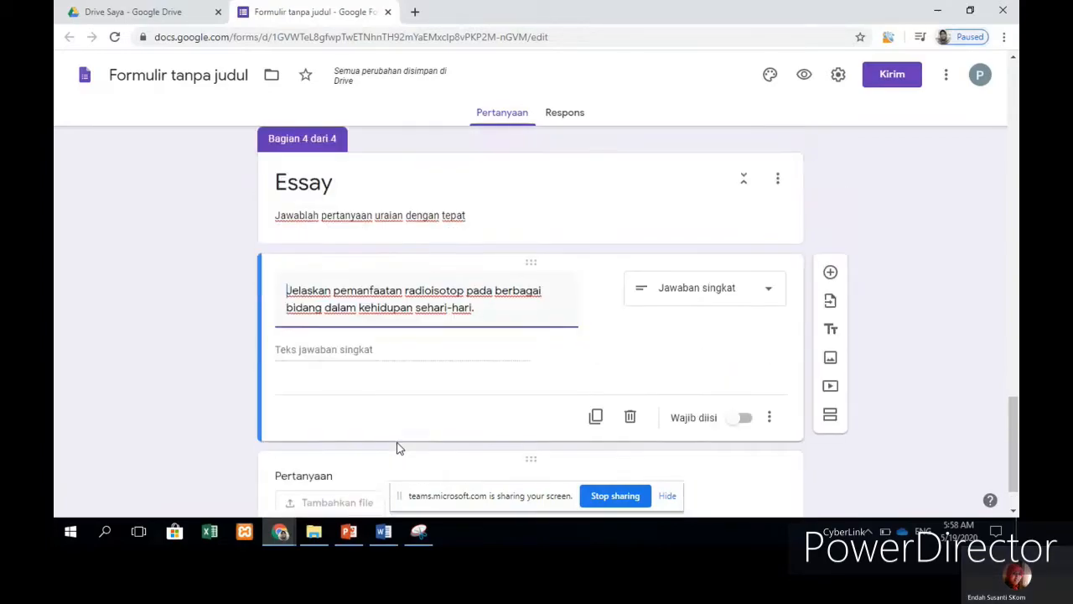
scroll(398, 448, down, 1)
click(395, 447)
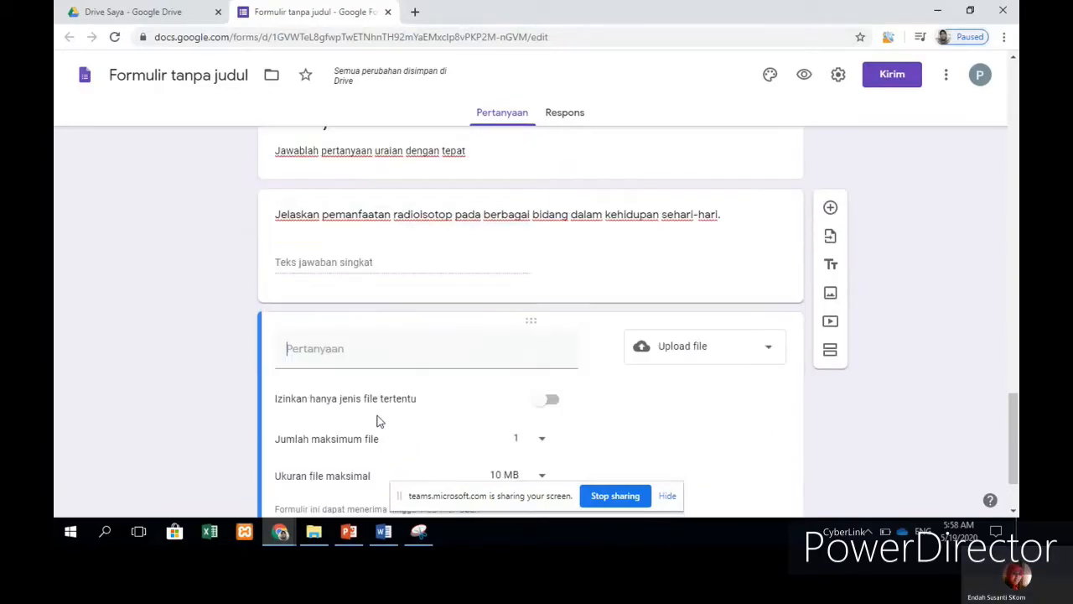
text(39. Massa atom 3Li7 adalah 7,0160 sma, sedangkan massa proton 1,0078 sma dan neutron 1,0086 sma. Tentukan defek massa dan energi ikat inti ketika partikel-partikel tersebut membentuk sebuah atom Li.)
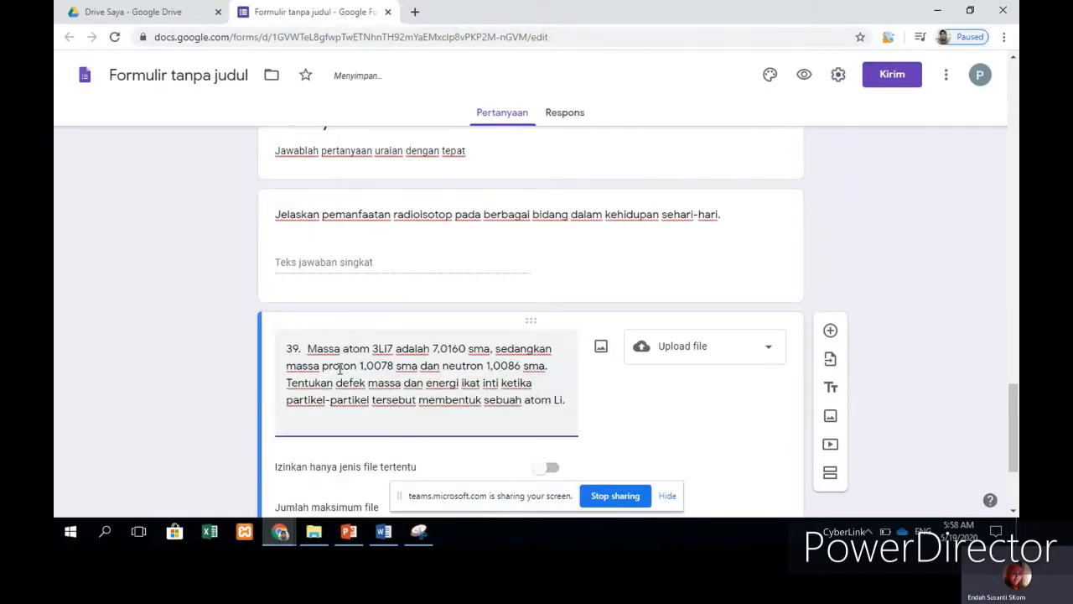
key(BackSpace)
key(BackSpace)
key(BackSpace)
key(BackSpace)
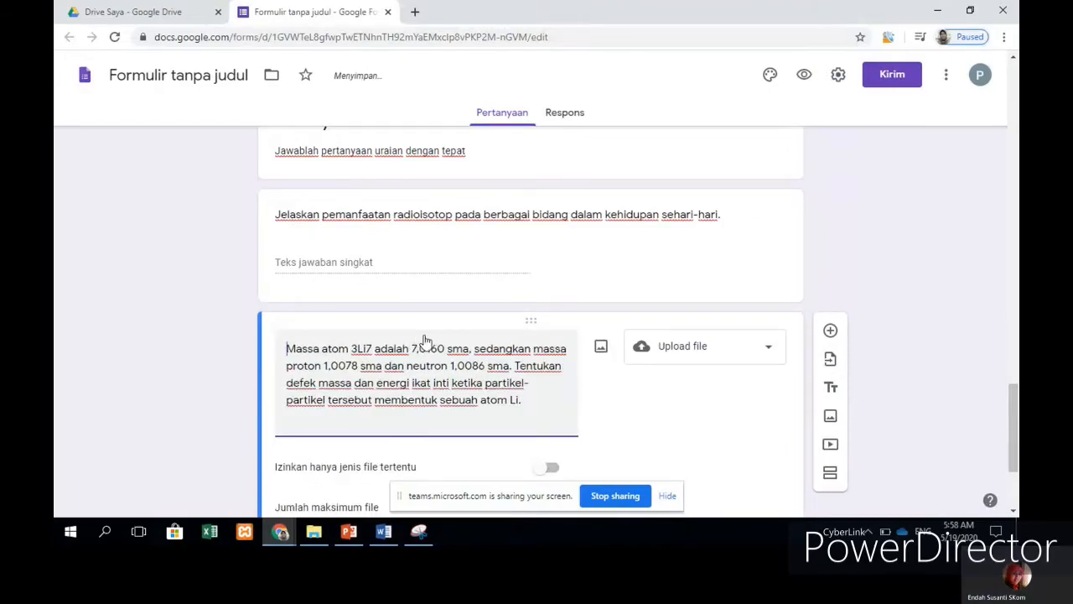
scroll(634, 399, down, 2)
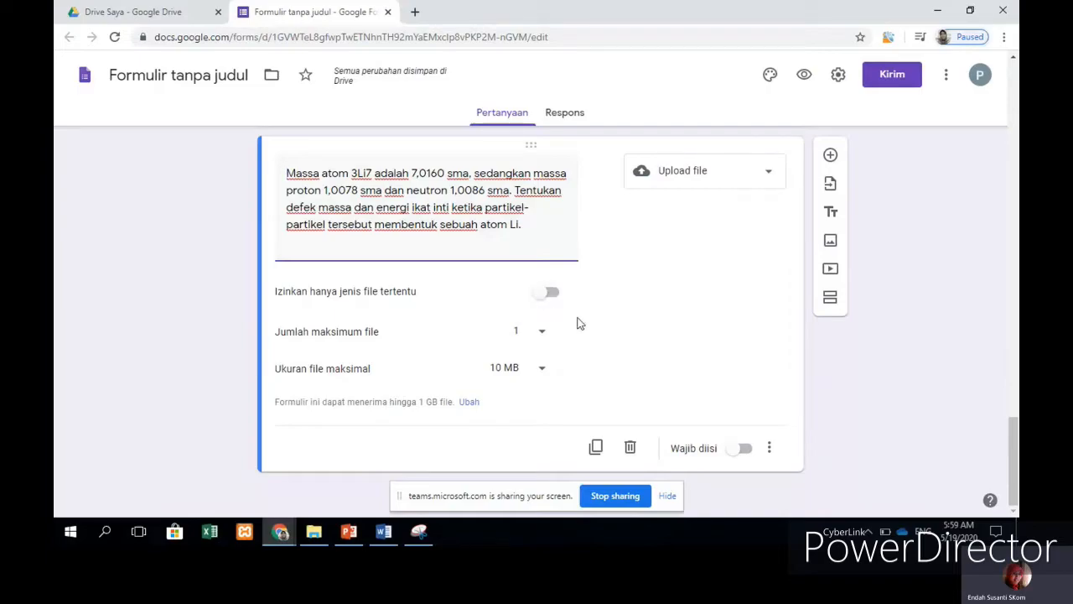
Step: Limit the upload to 1 file with a maximum size of 10 MB
click(540, 338)
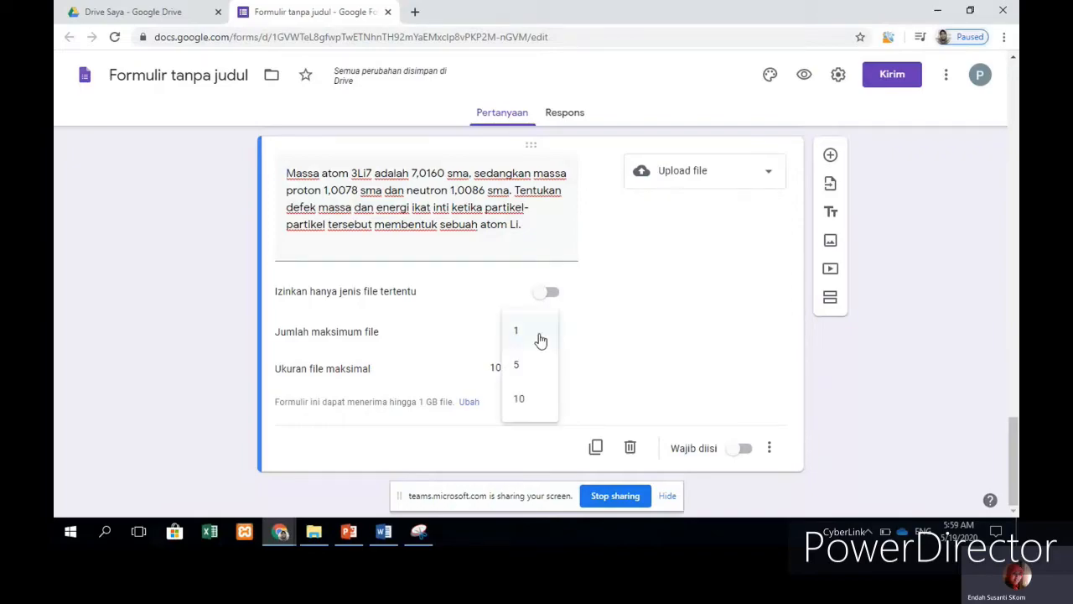
click(523, 336)
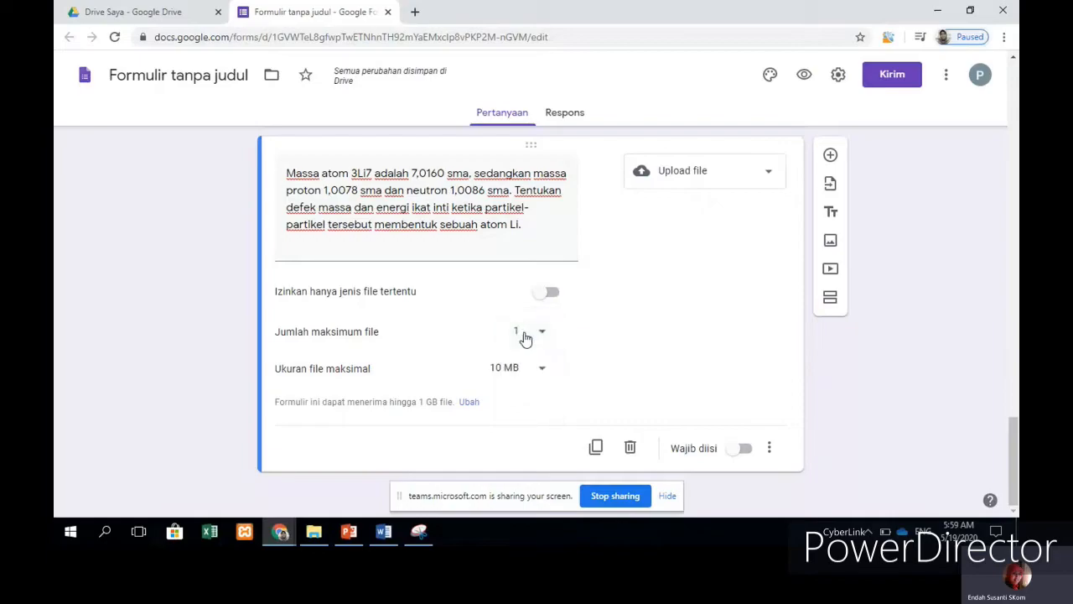
click(542, 372)
click(520, 379)
click(537, 377)
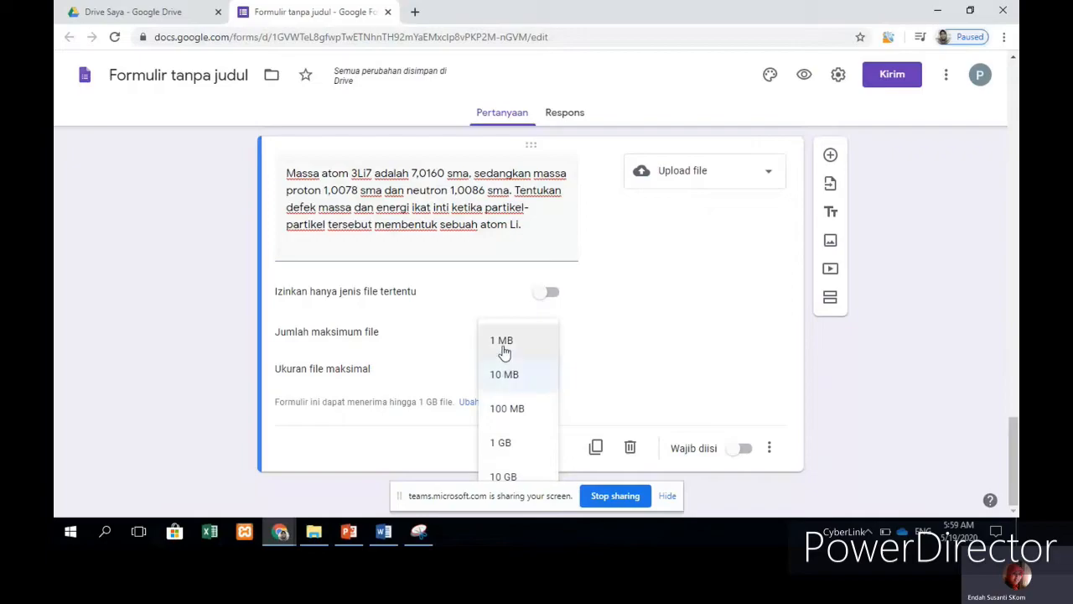
click(508, 384)
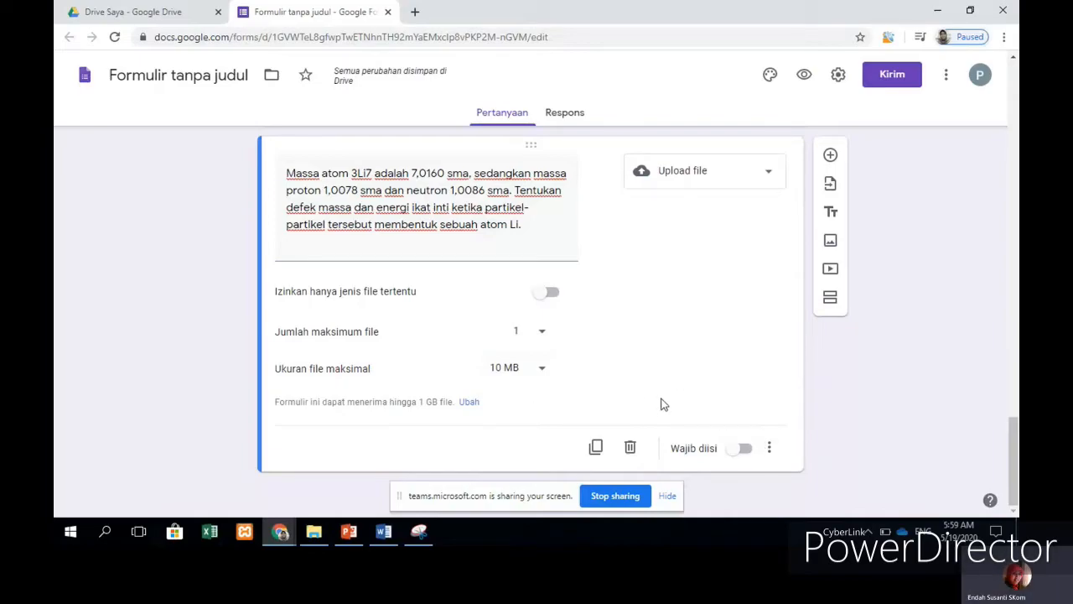
scroll(660, 404, up, 3)
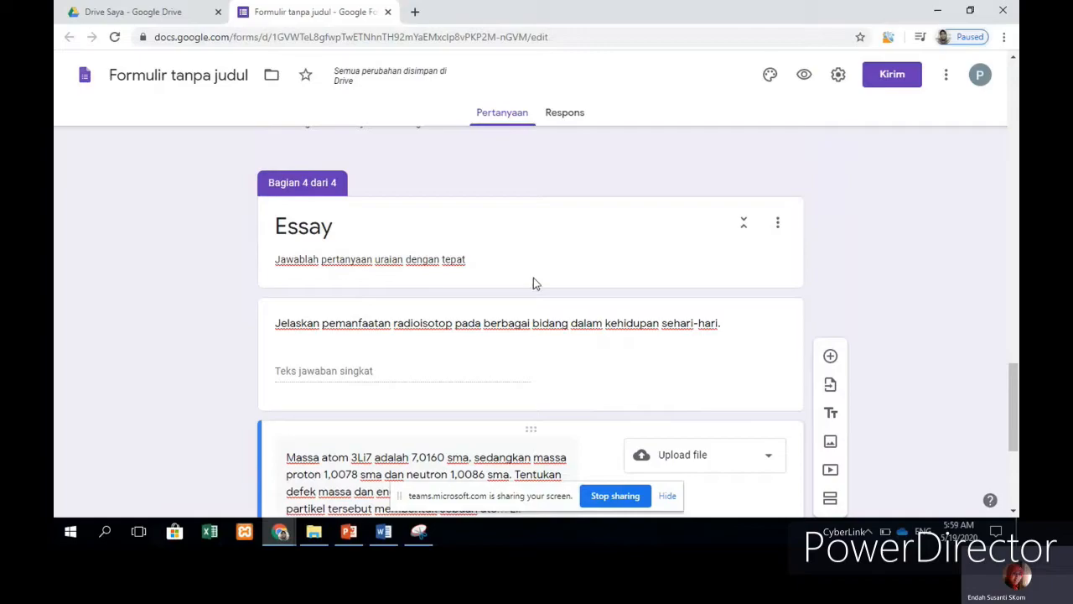
scroll(561, 285, down, 5)
scroll(568, 285, up, 2)
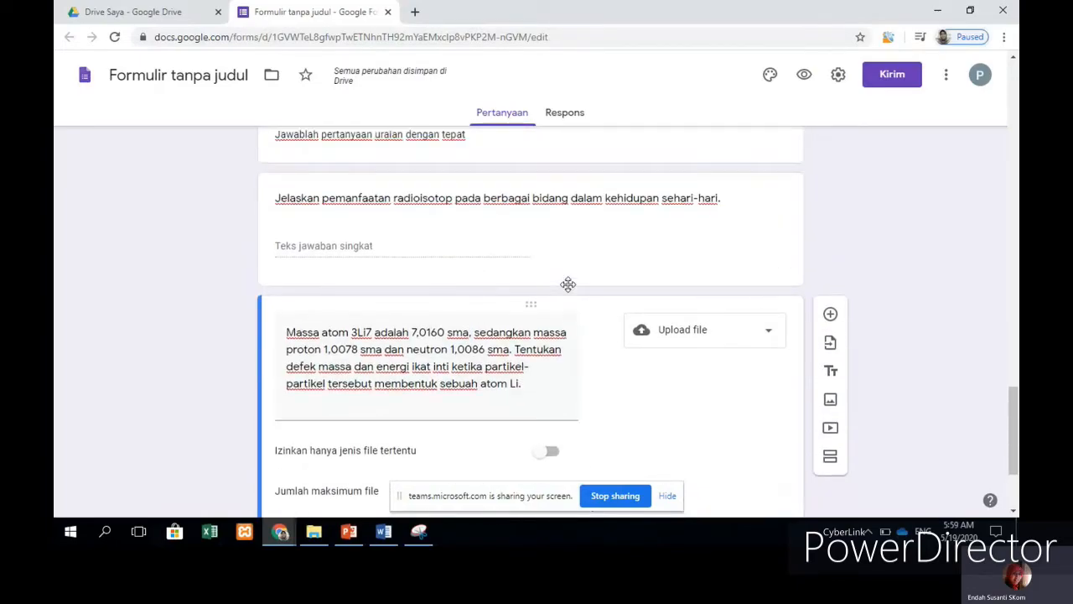
scroll(568, 284, up, 3)
scroll(658, 327, down, 5)
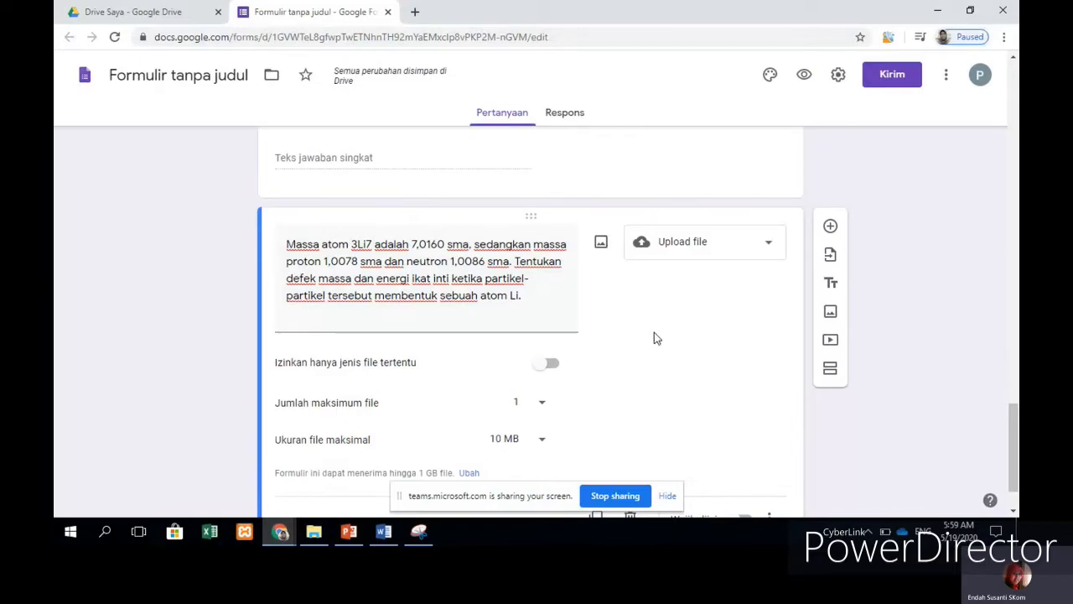
scroll(653, 332, down, 1)
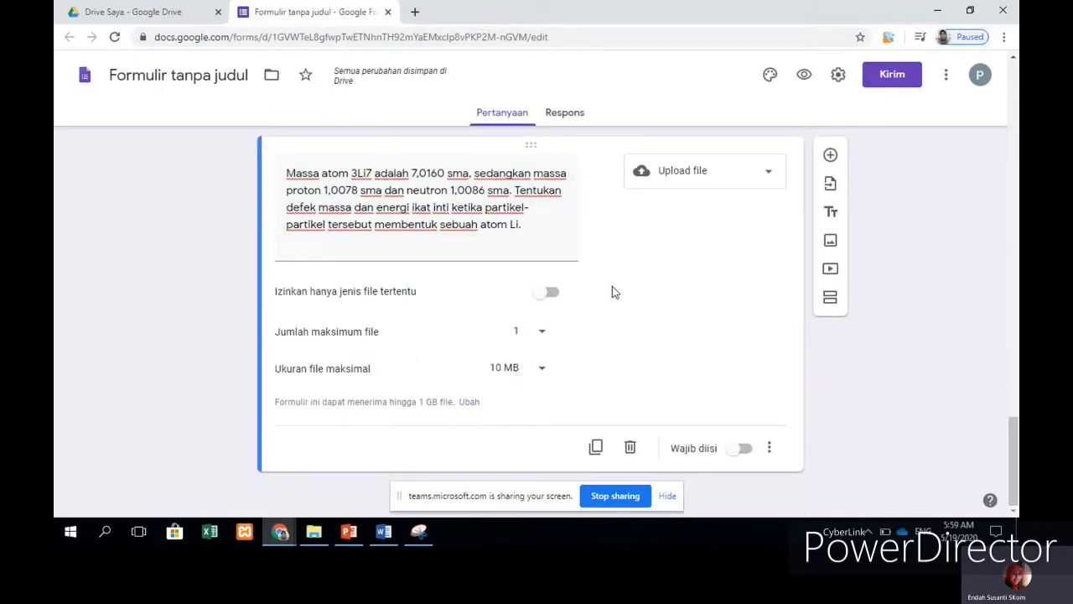
scroll(680, 295, up, 5)
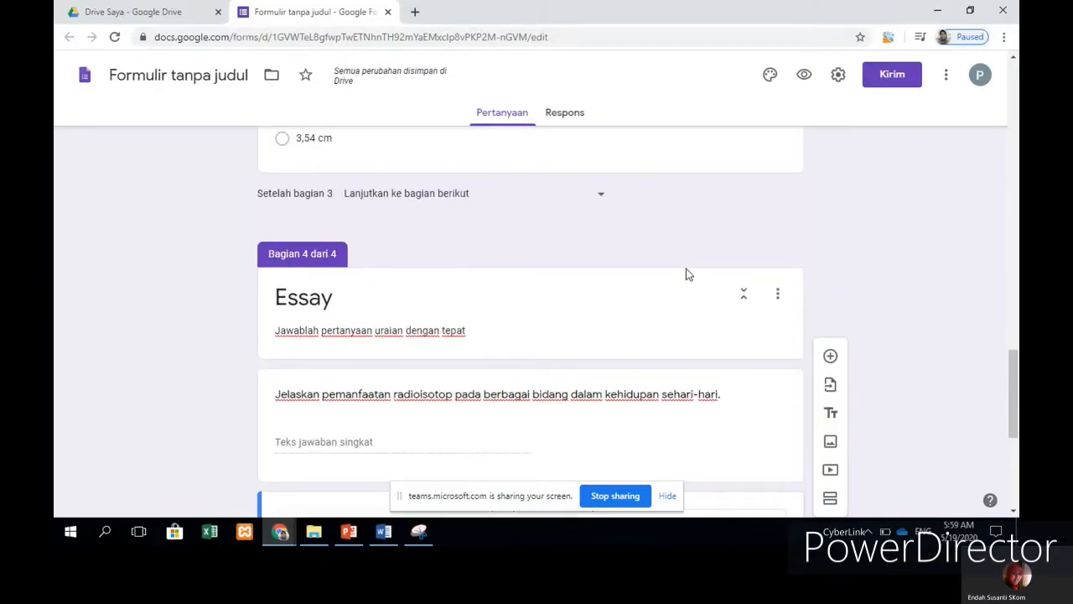
scroll(685, 269, up, 11)
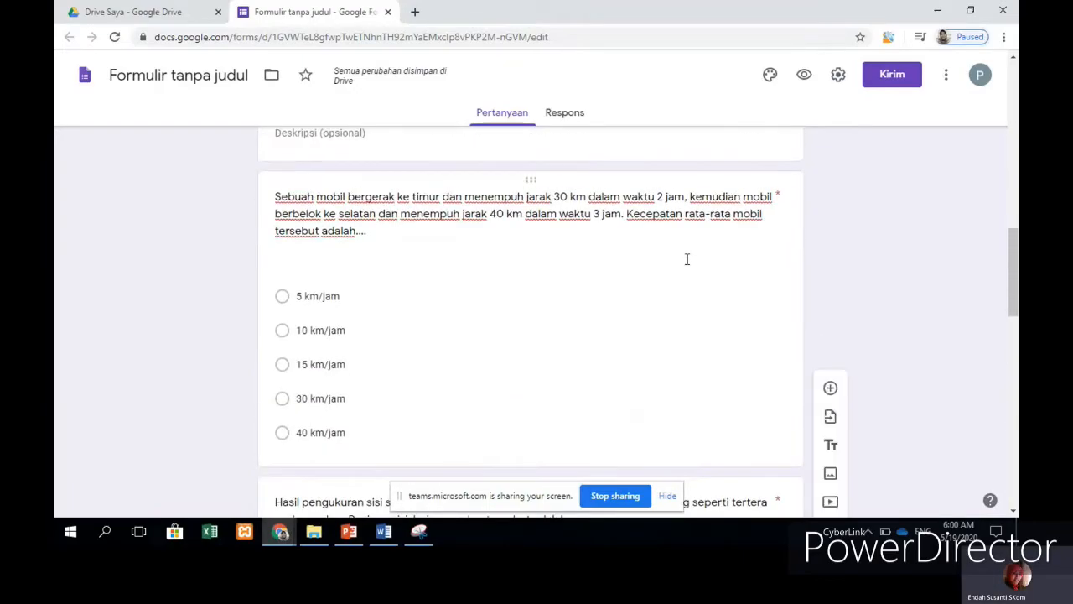
scroll(686, 265, up, 6)
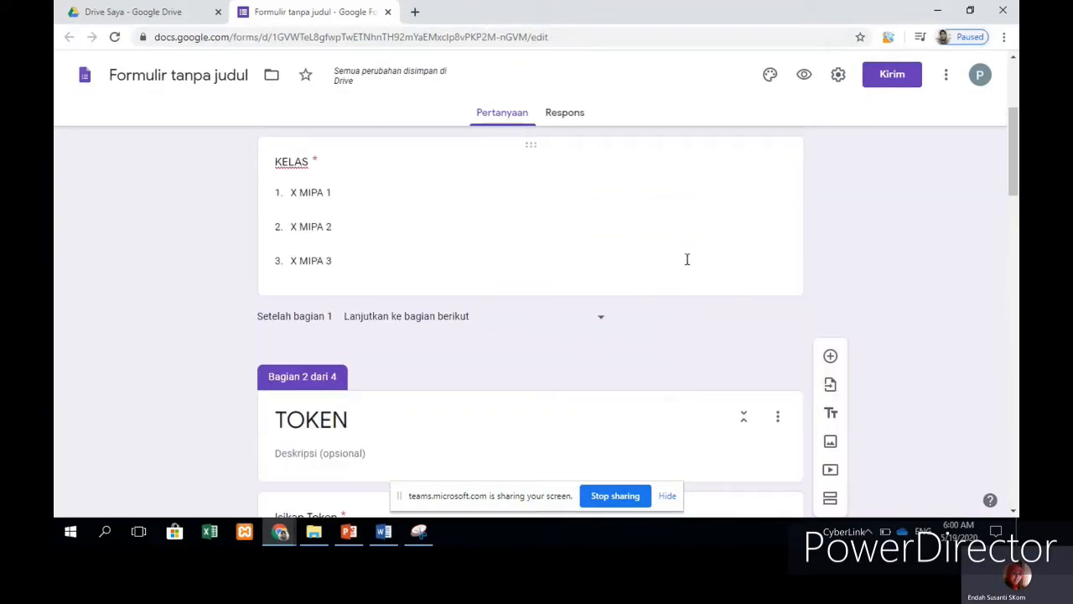
scroll(686, 258, up, 2)
scroll(686, 258, down, 20)
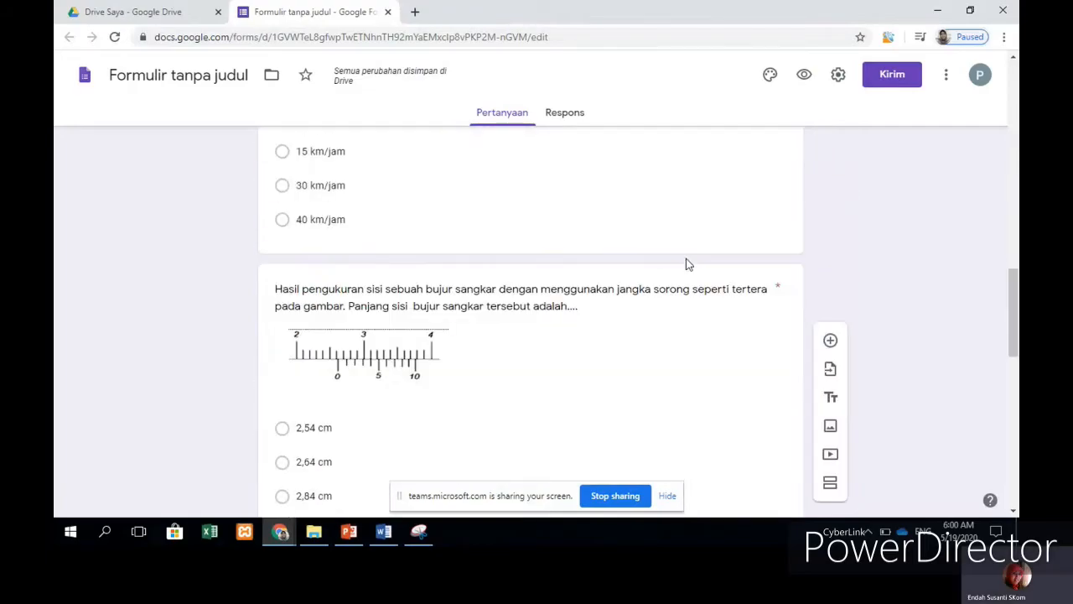
scroll(686, 264, down, 8)
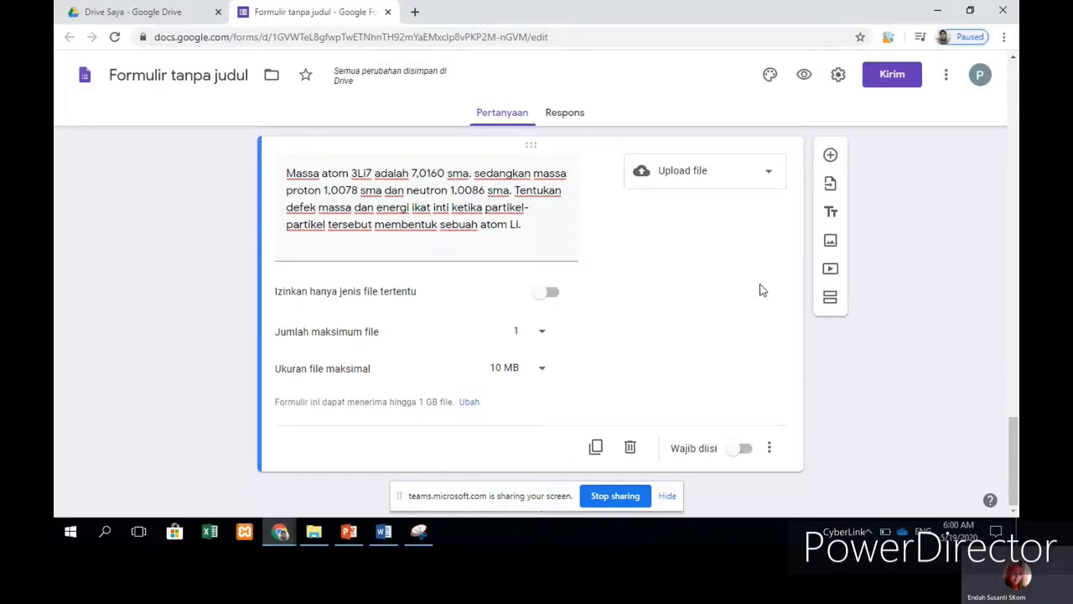
scroll(668, 335, up, 1)
scroll(670, 335, up, 15)
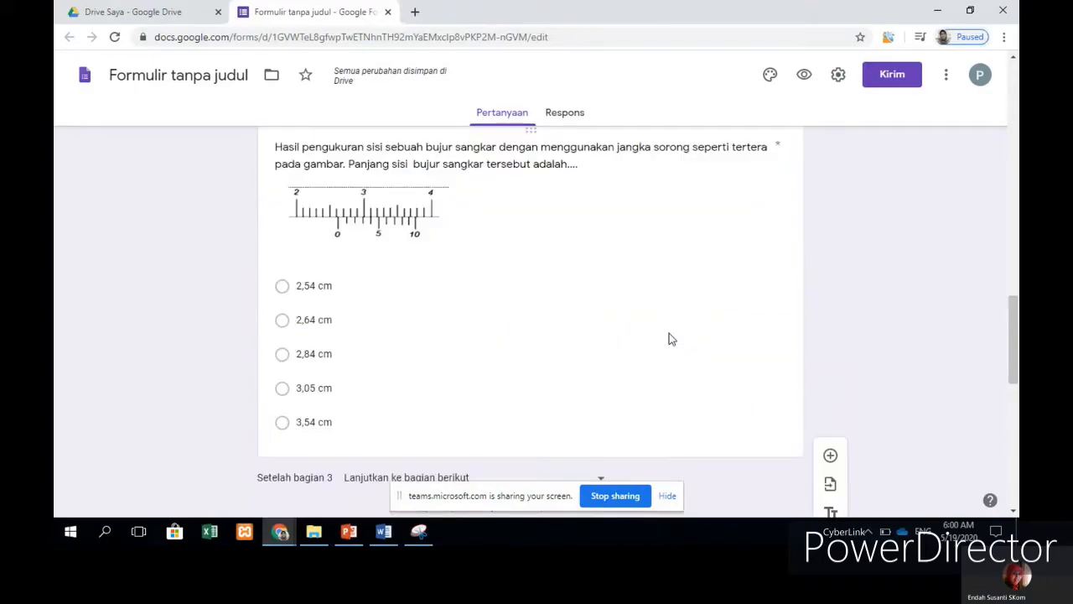
scroll(669, 332, up, 2)
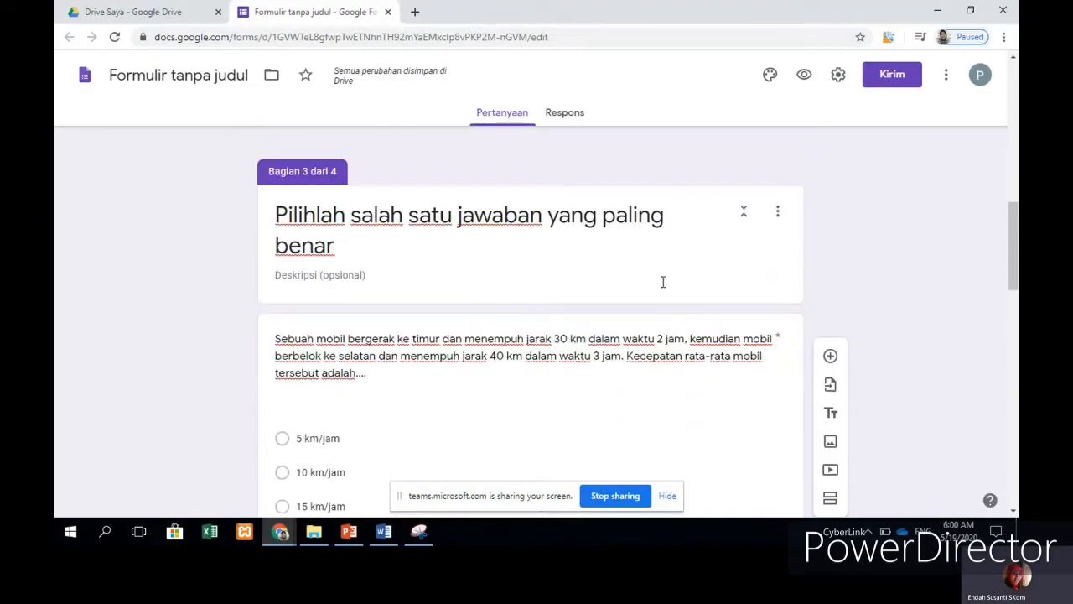
scroll(693, 293, up, 1)
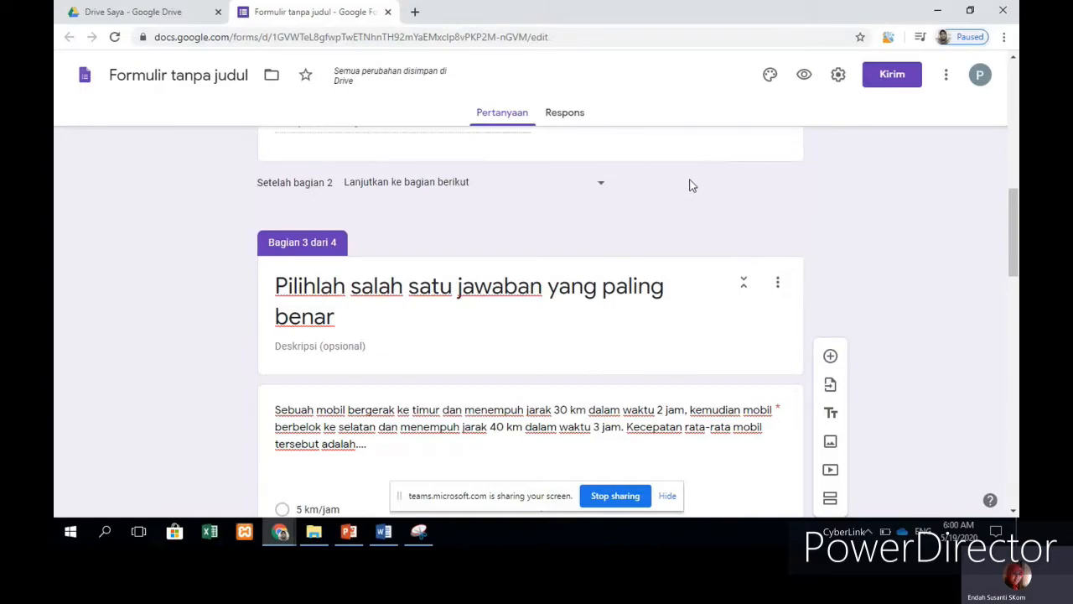
click(839, 76)
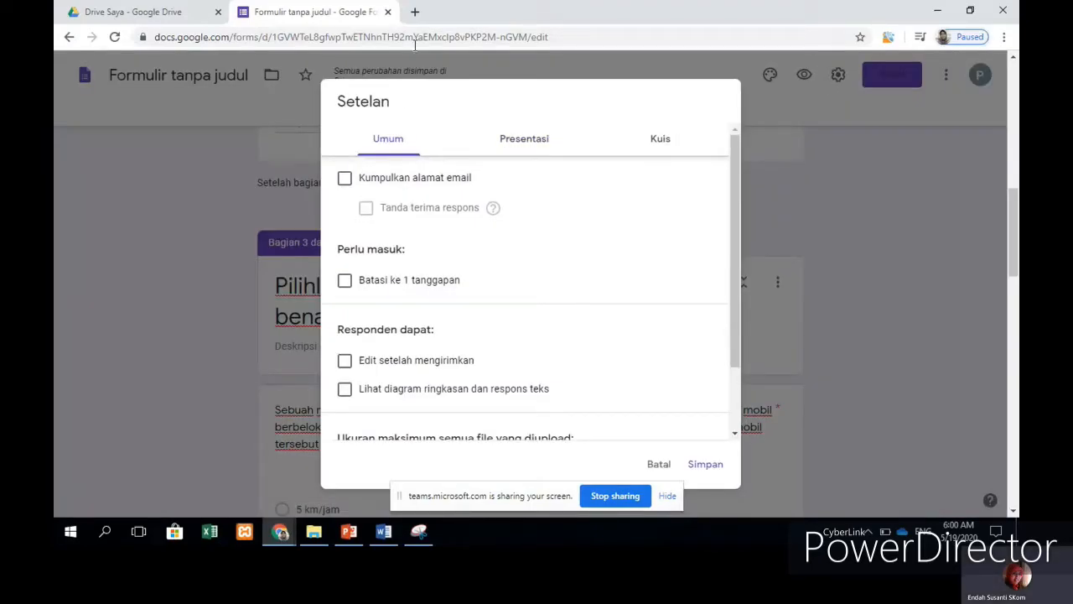
Step: On the Umum settings tab, tick 'Batasi ke 1 tanggapan' and save the settings
click(512, 144)
click(637, 148)
click(388, 147)
scroll(436, 239, up, 1)
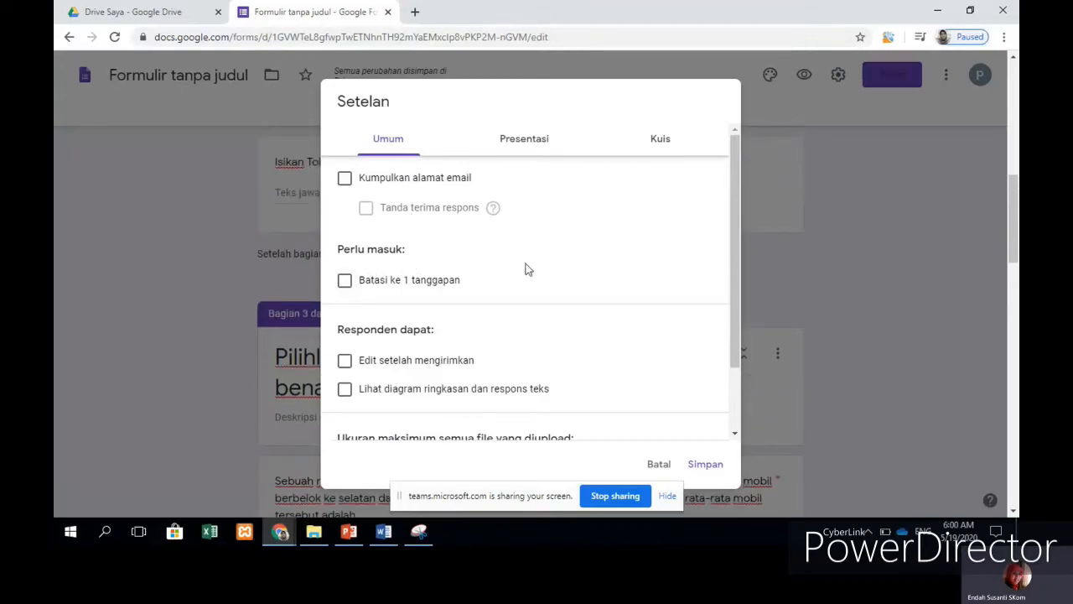
click(345, 282)
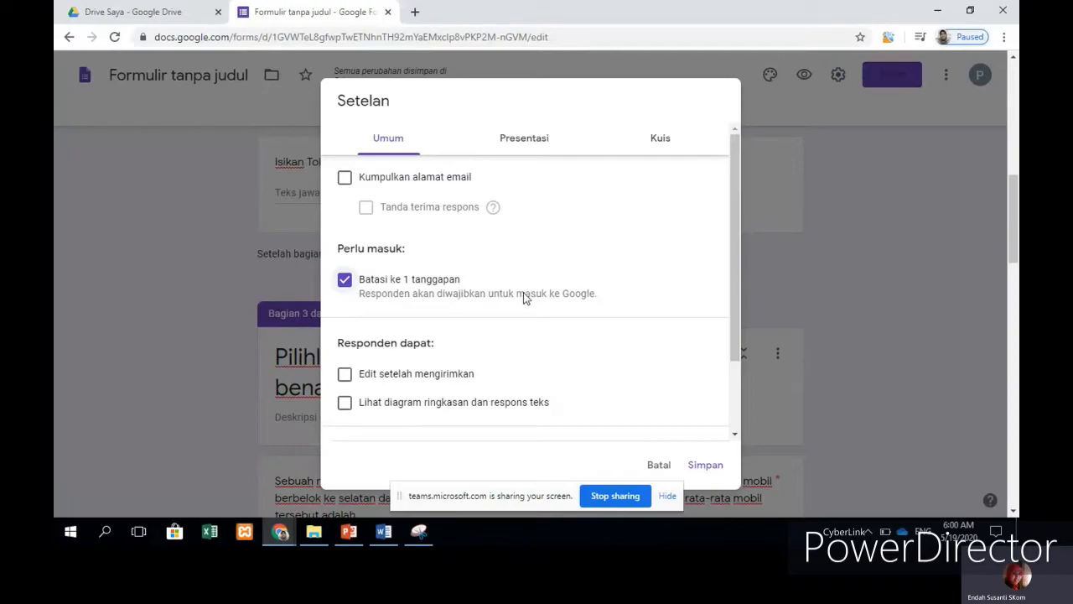
scroll(563, 333, down, 1)
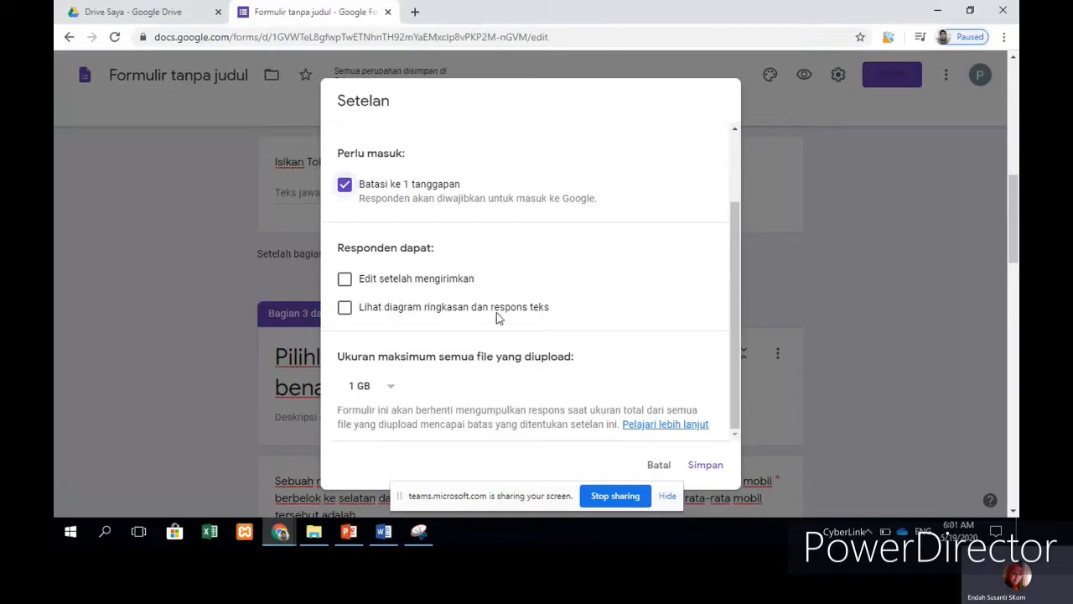
scroll(611, 311, down, 2)
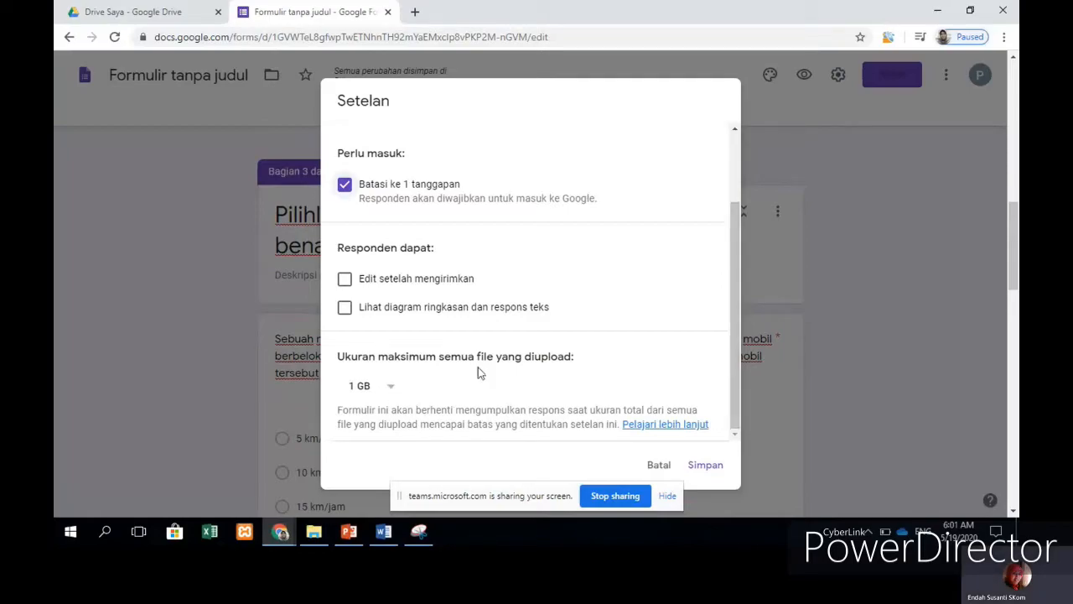
scroll(392, 381, down, 3)
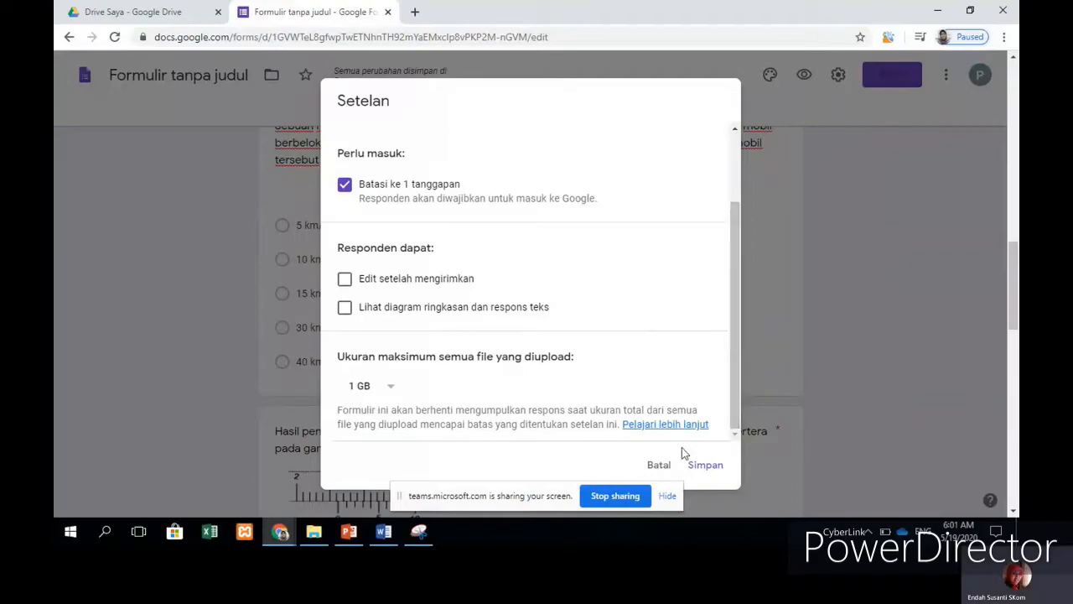
click(702, 470)
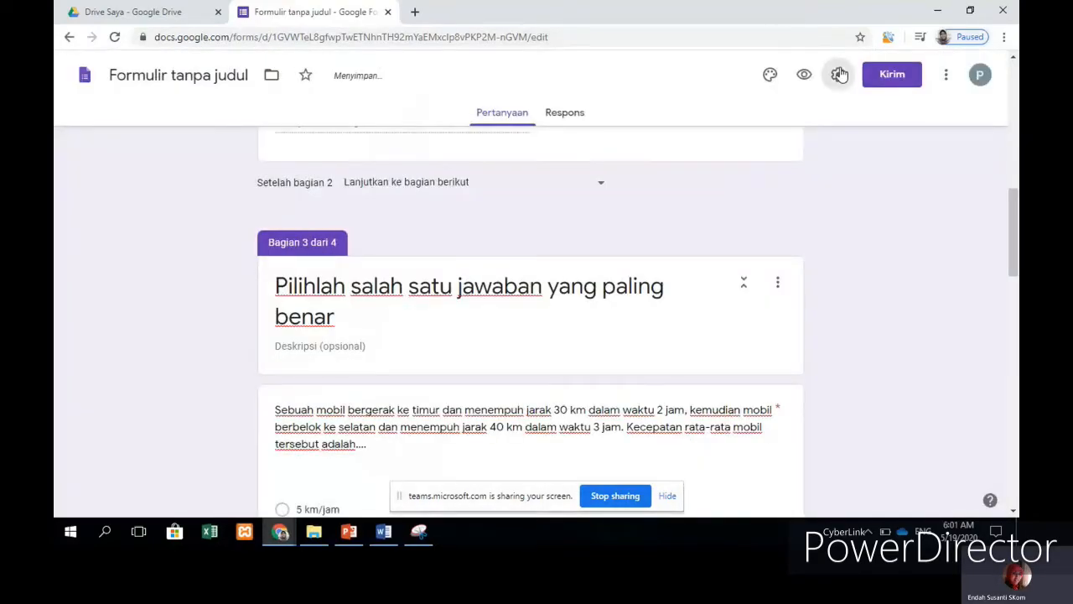
Step: Tick 'Tampilkan status progres' in the Presentasi settings to show respondents a progress bar
click(839, 74)
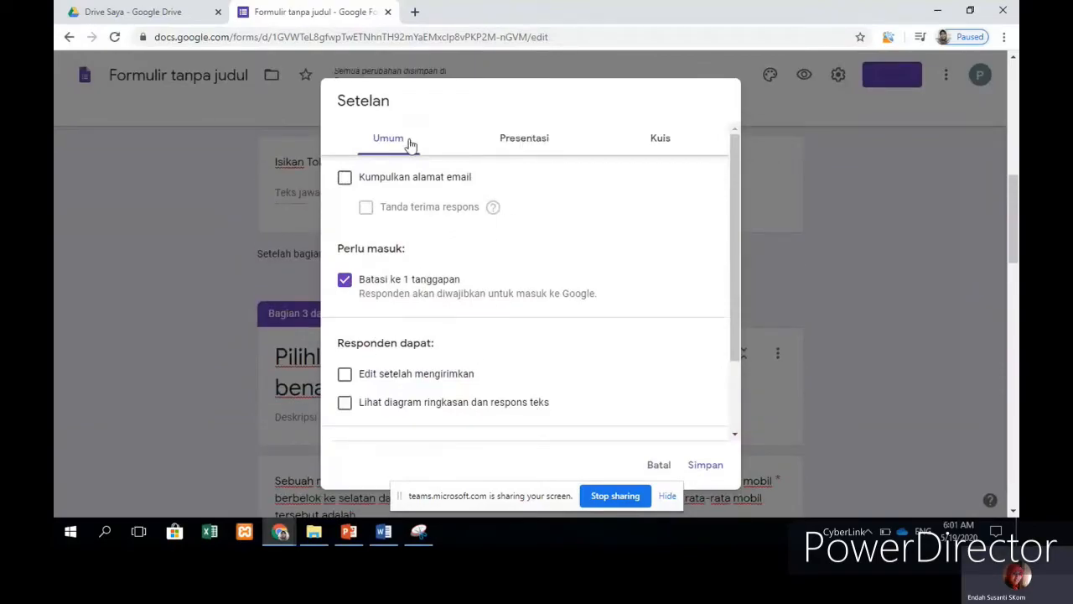
click(514, 143)
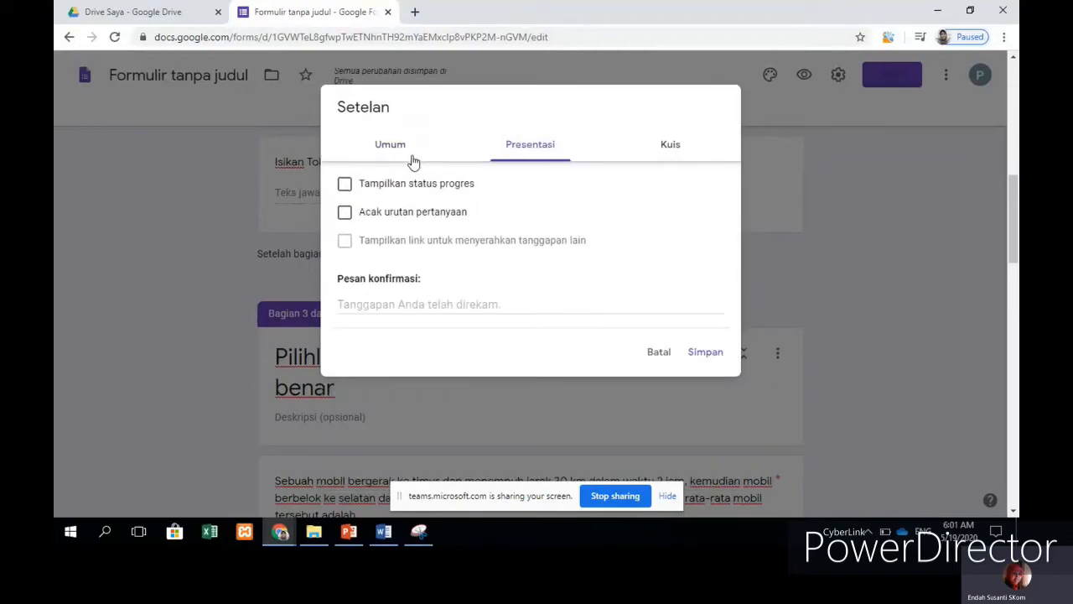
click(346, 185)
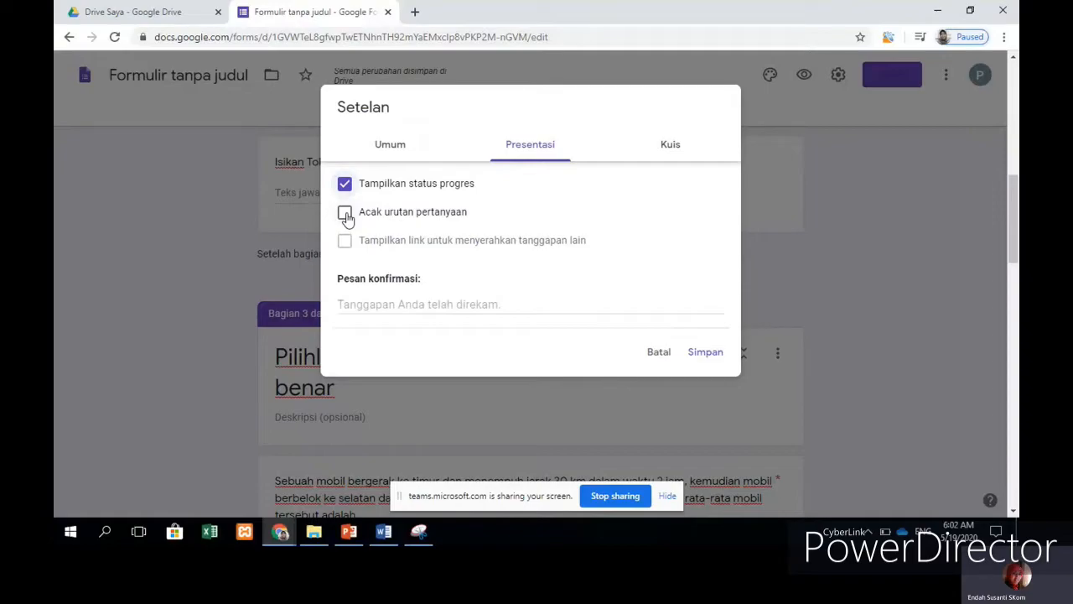
Step: Tick 'Acak urutan pertanyaan' to shuffle the question order, then go to the Kuis settings
click(344, 213)
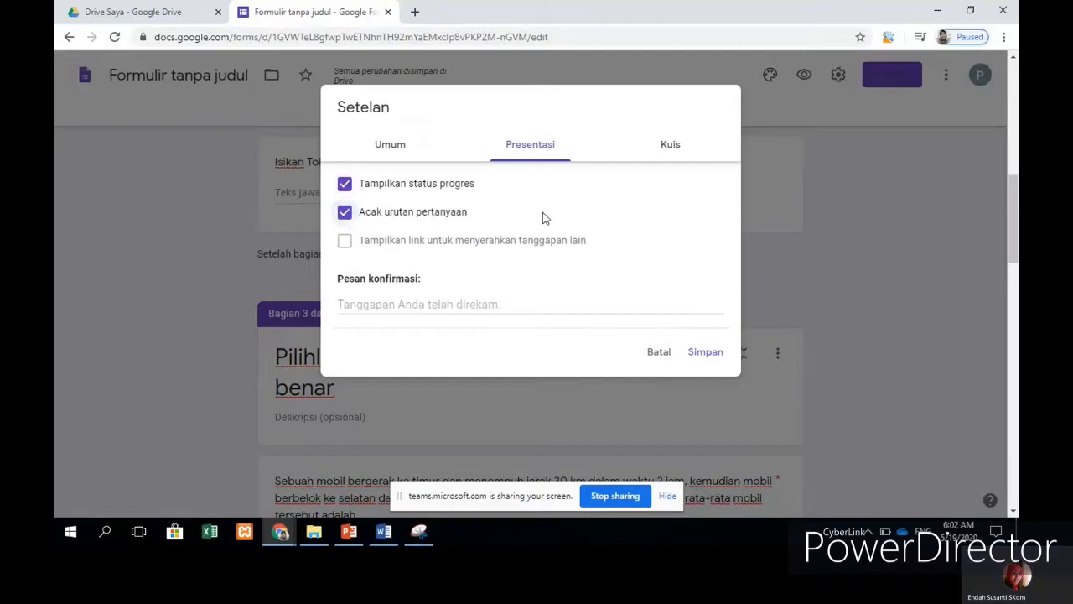
click(677, 150)
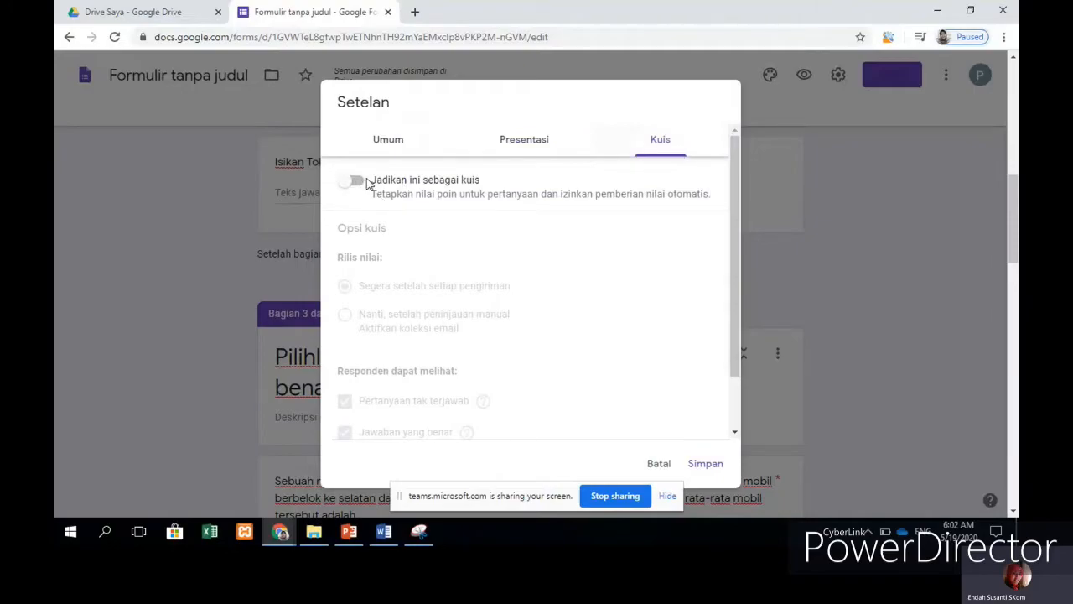
Step: Make the form a quiz that hides missed questions and correct answers but shows point values, and save
click(357, 182)
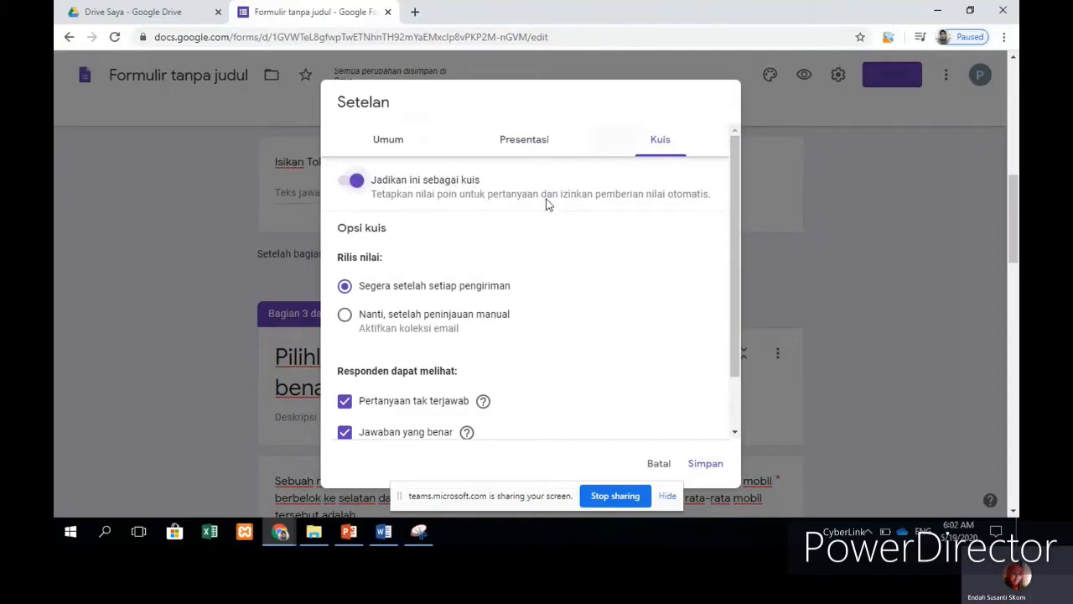
scroll(546, 204, down, 2)
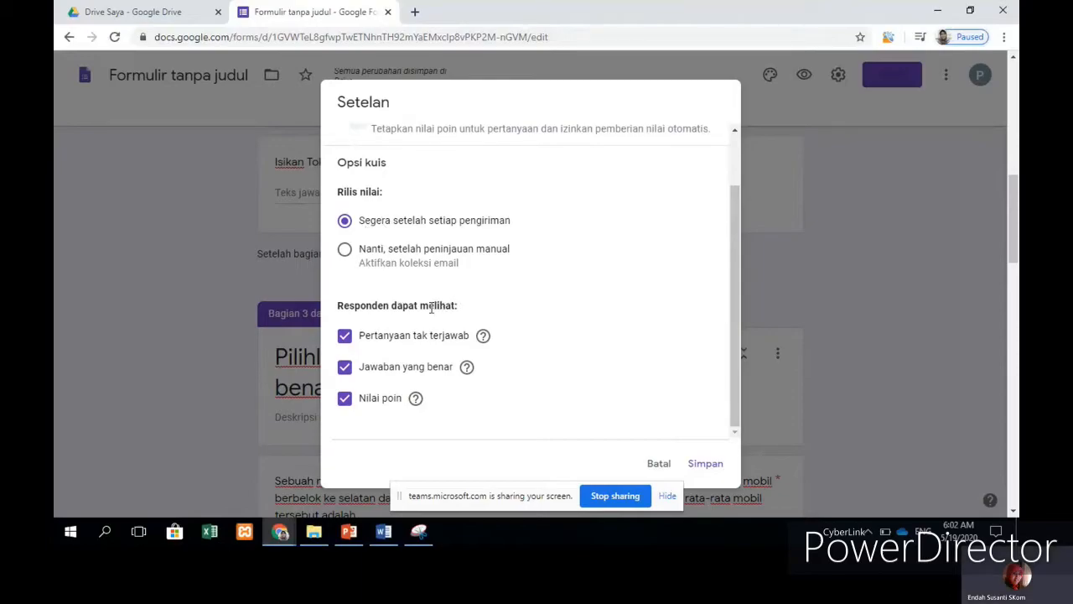
scroll(421, 321, down, 2)
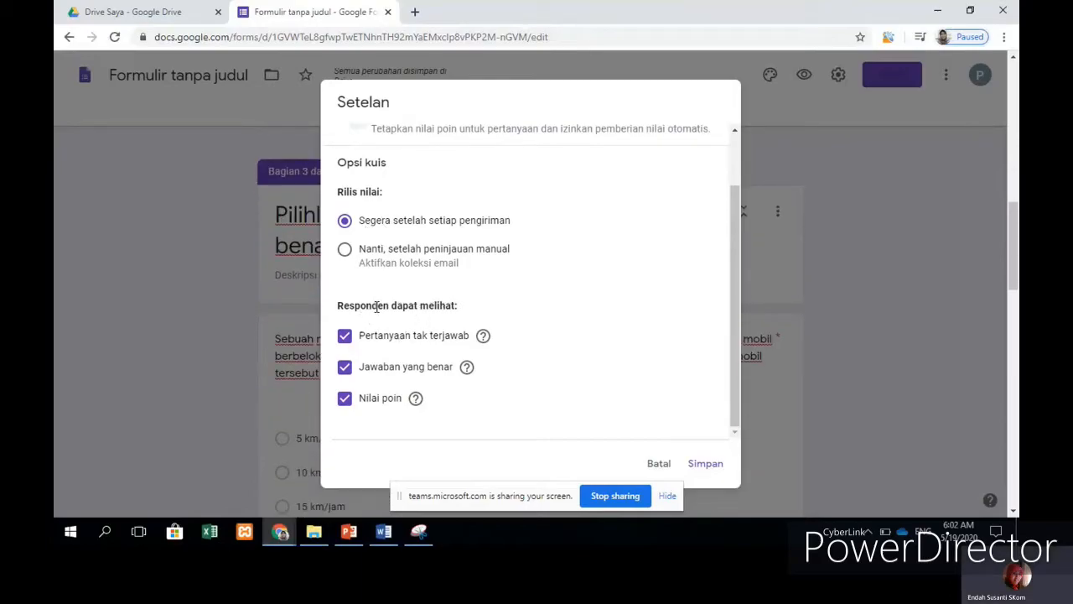
click(345, 335)
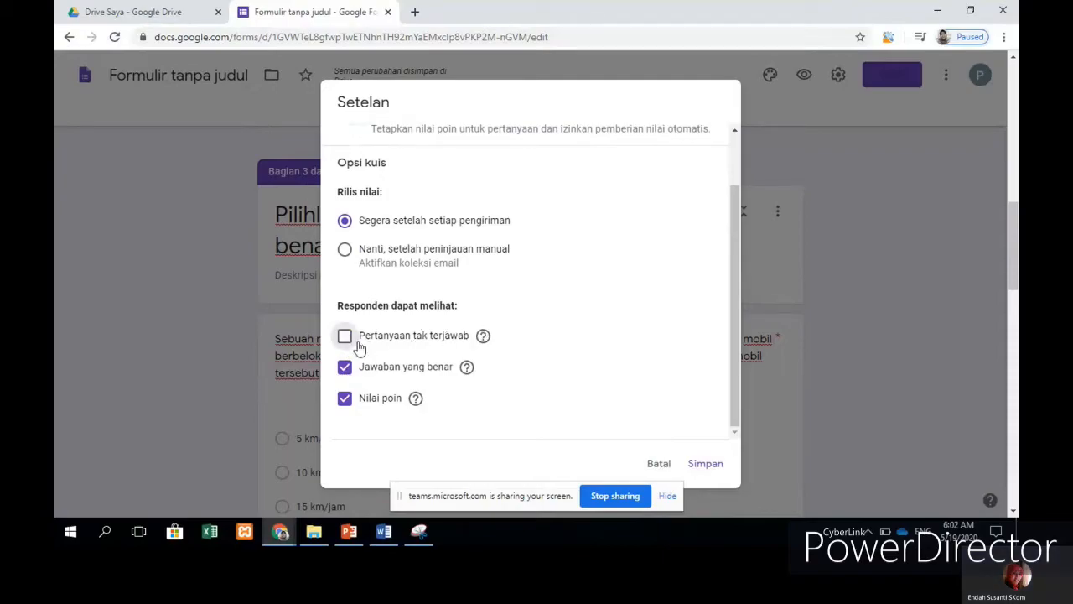
click(346, 367)
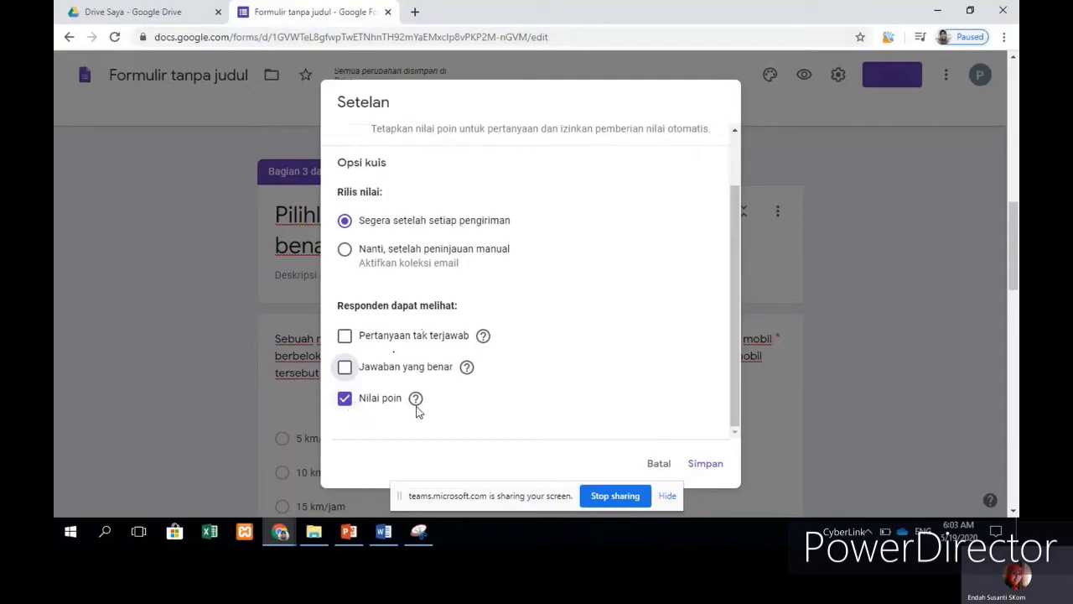
drag(734, 249, 732, 153)
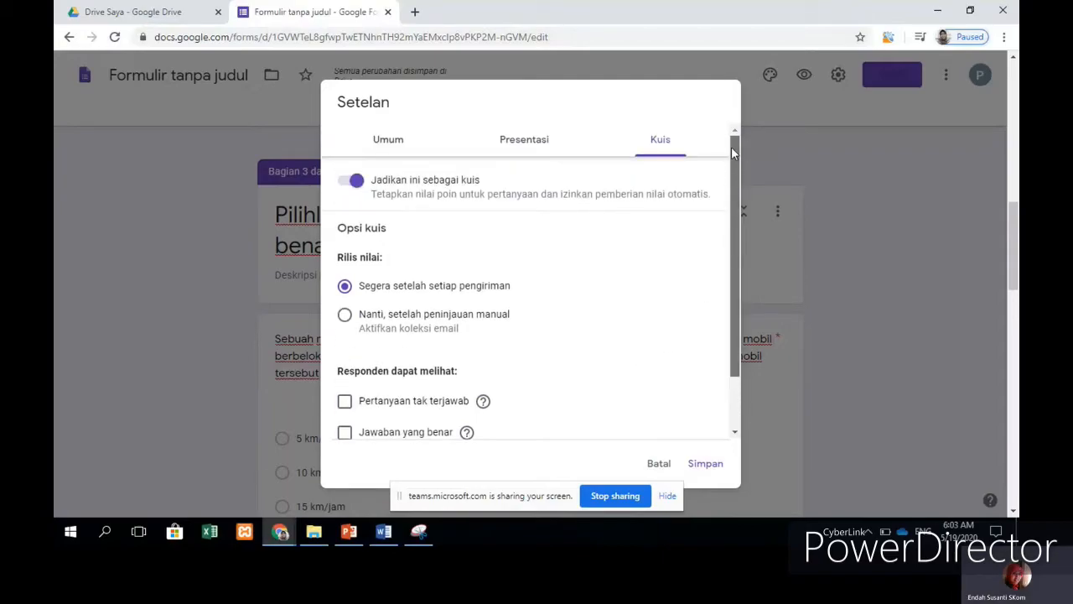
click(707, 461)
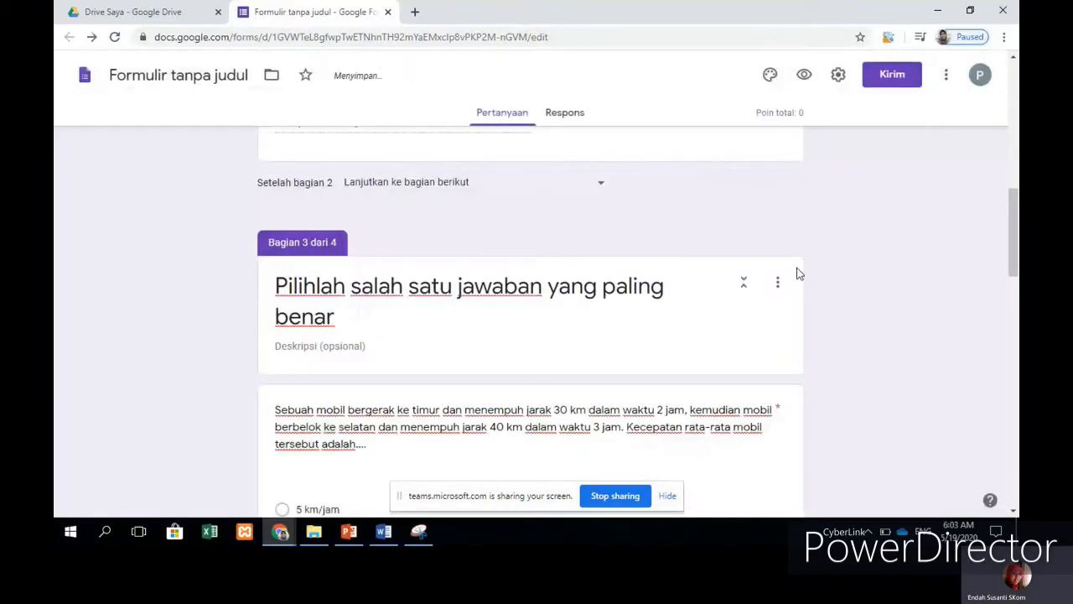
Step: Open the average car-speed multiple-choice question for editing
scroll(795, 260, up, 3)
scroll(793, 256, down, 1)
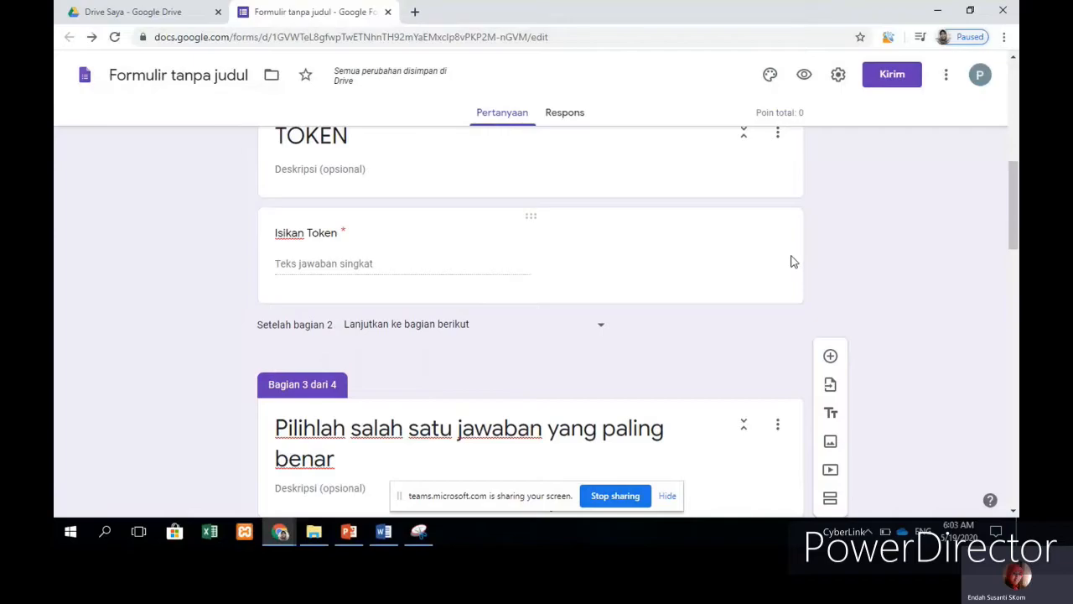
scroll(793, 259, up, 8)
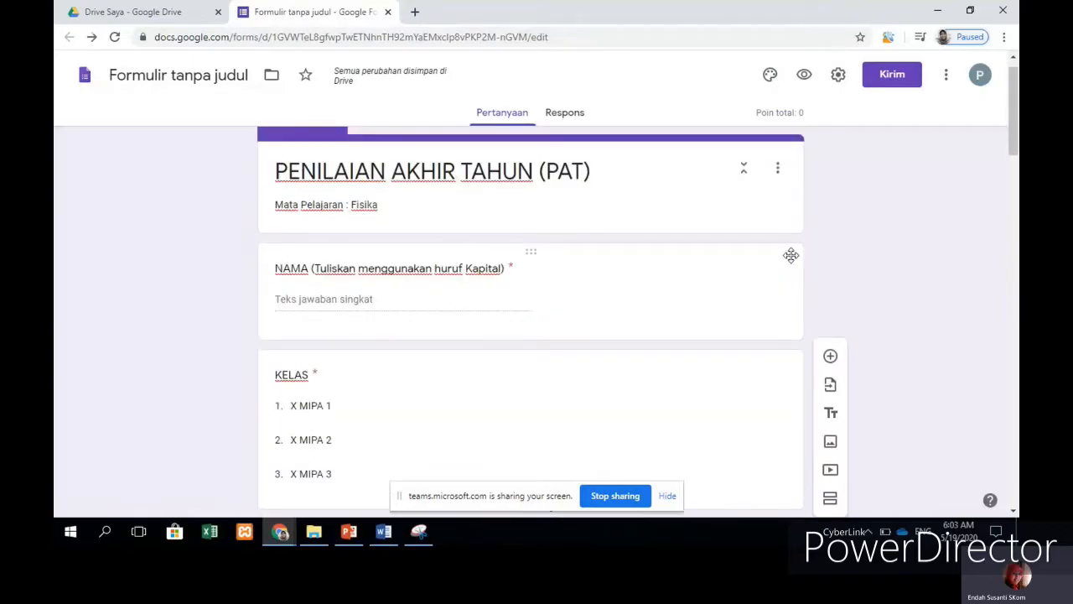
scroll(791, 257, down, 15)
scroll(685, 223, up, 2)
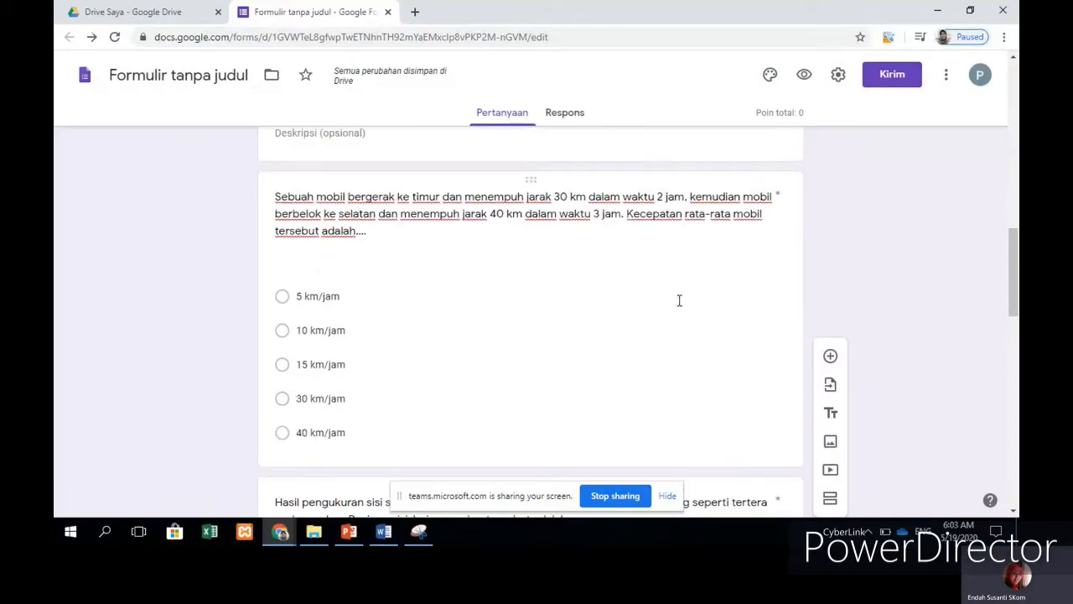
click(718, 283)
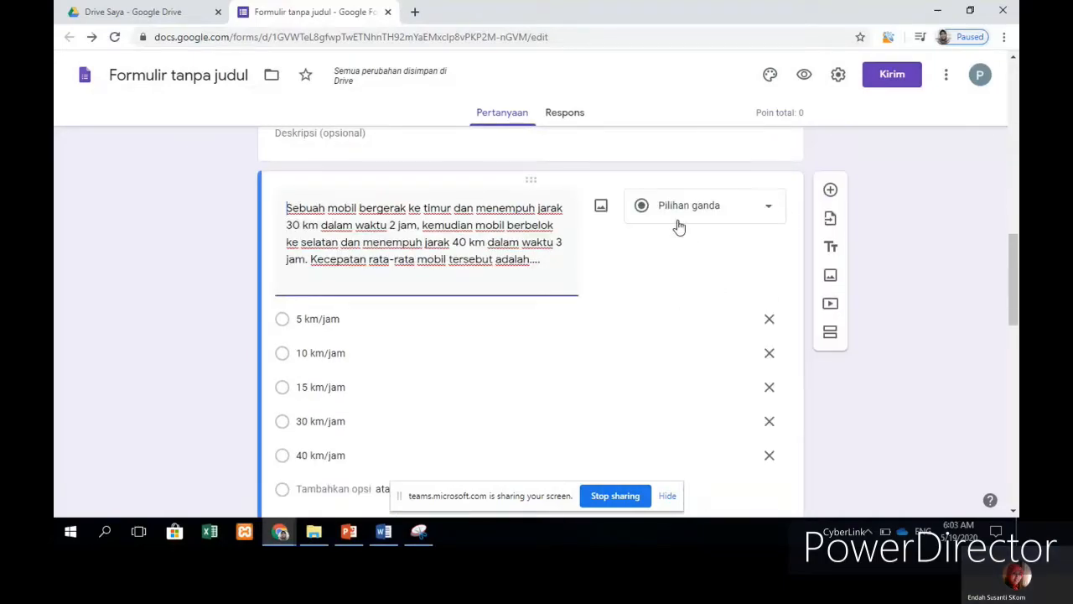
scroll(671, 239, down, 1)
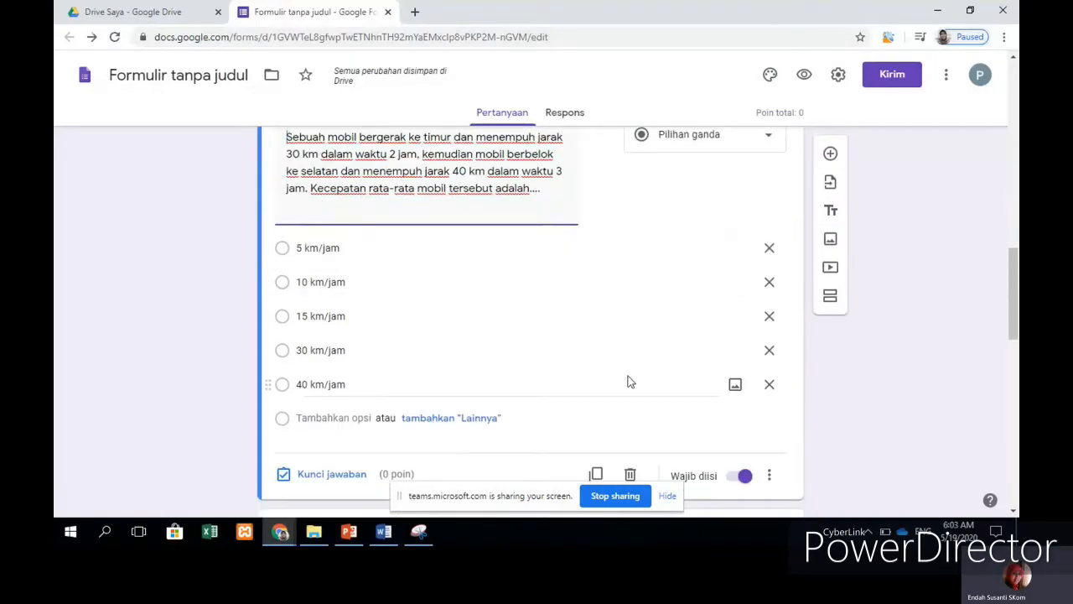
scroll(574, 379, down, 2)
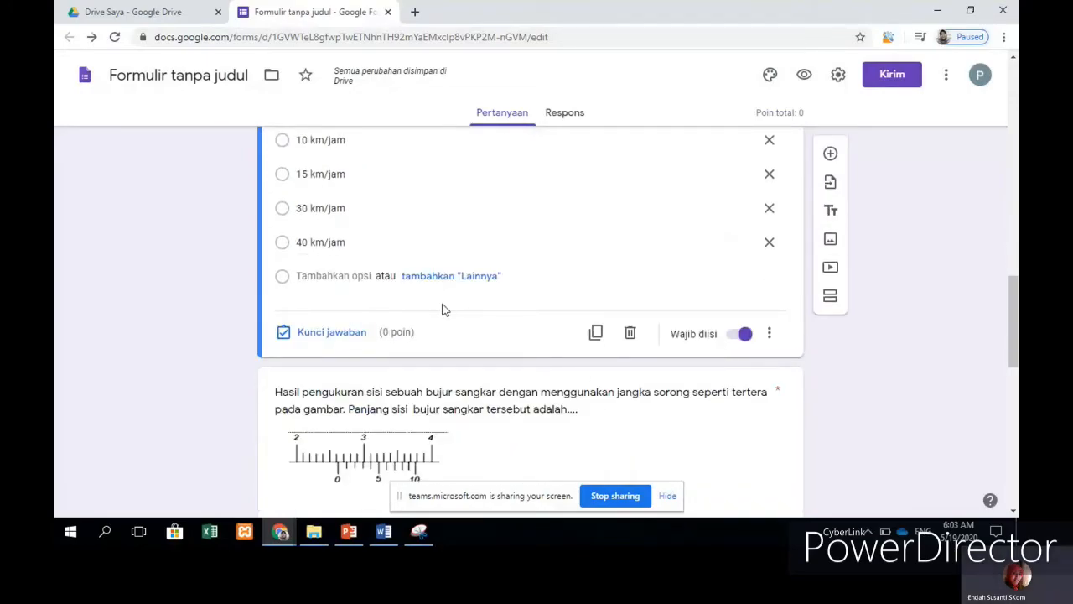
scroll(662, 264, up, 1)
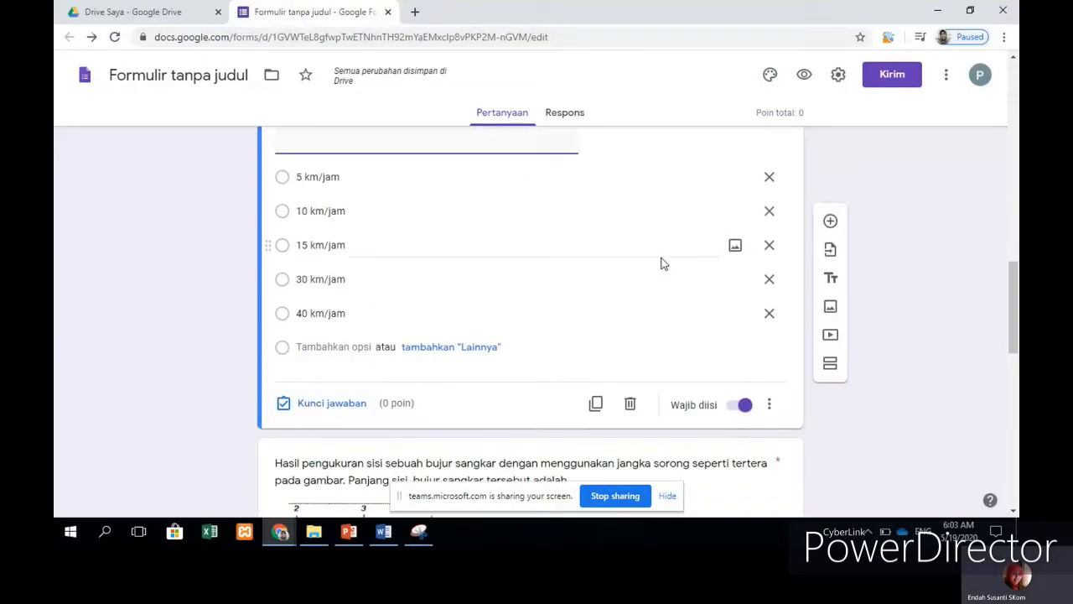
Step: Key 15 km/jam as the speed question's correct answer, worth 10 points
click(352, 405)
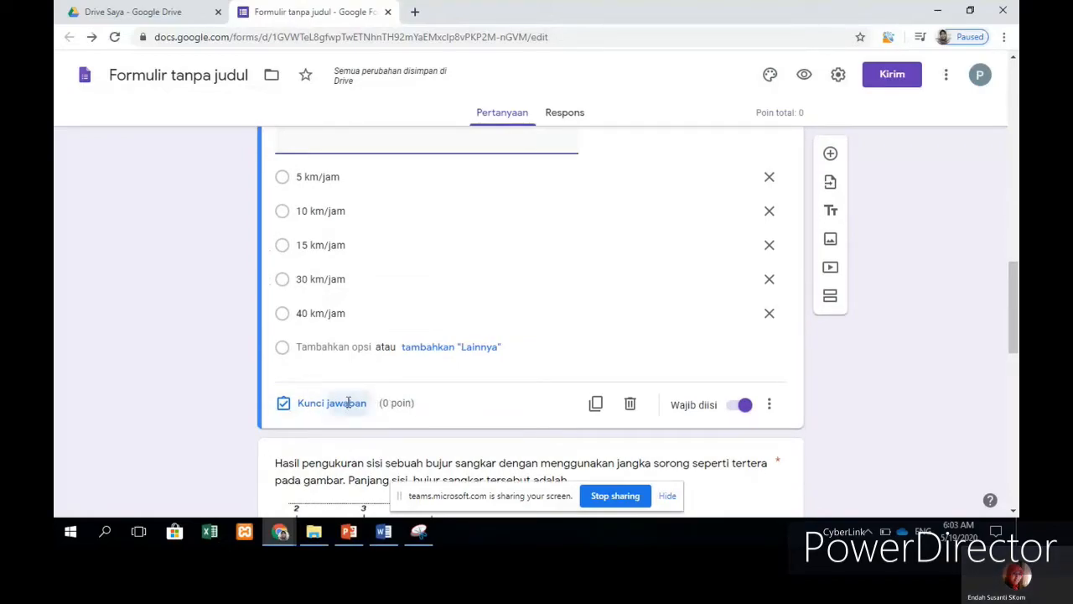
scroll(537, 312, up, 3)
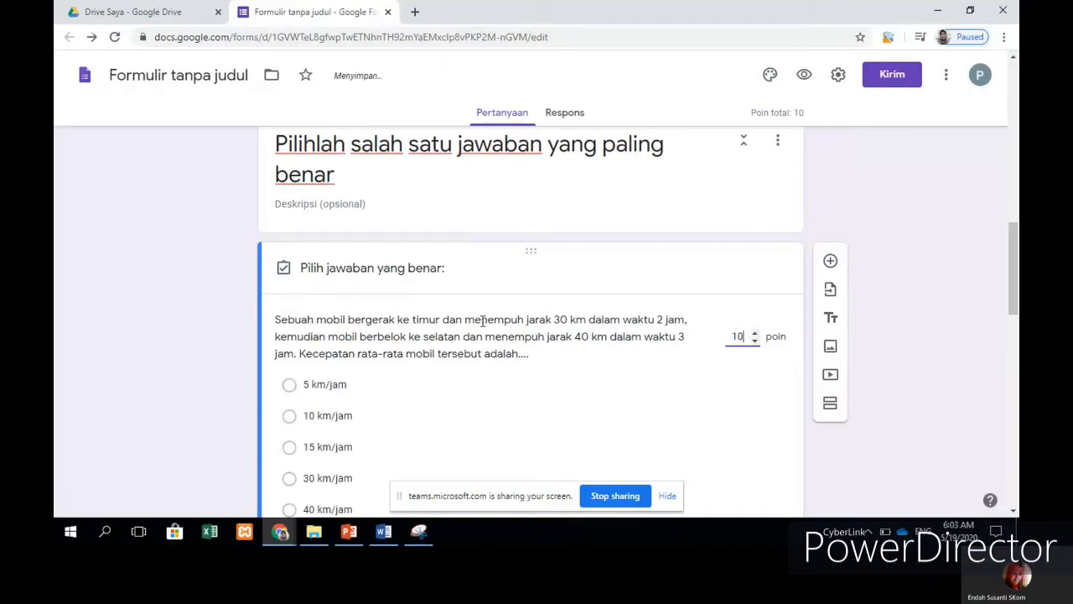
scroll(479, 319, down, 3)
click(309, 234)
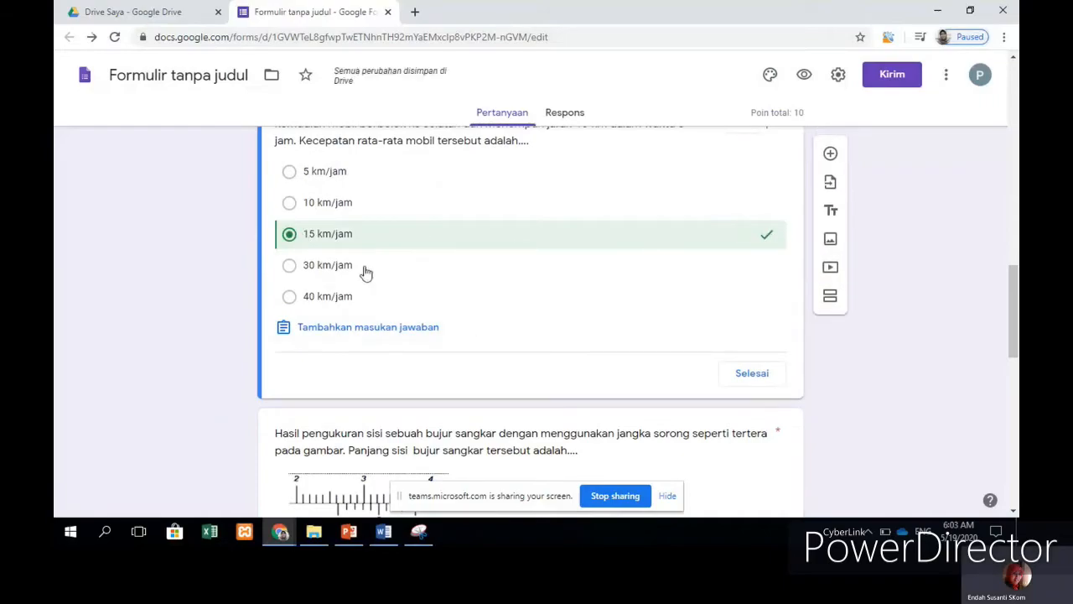
scroll(721, 282, up, 1)
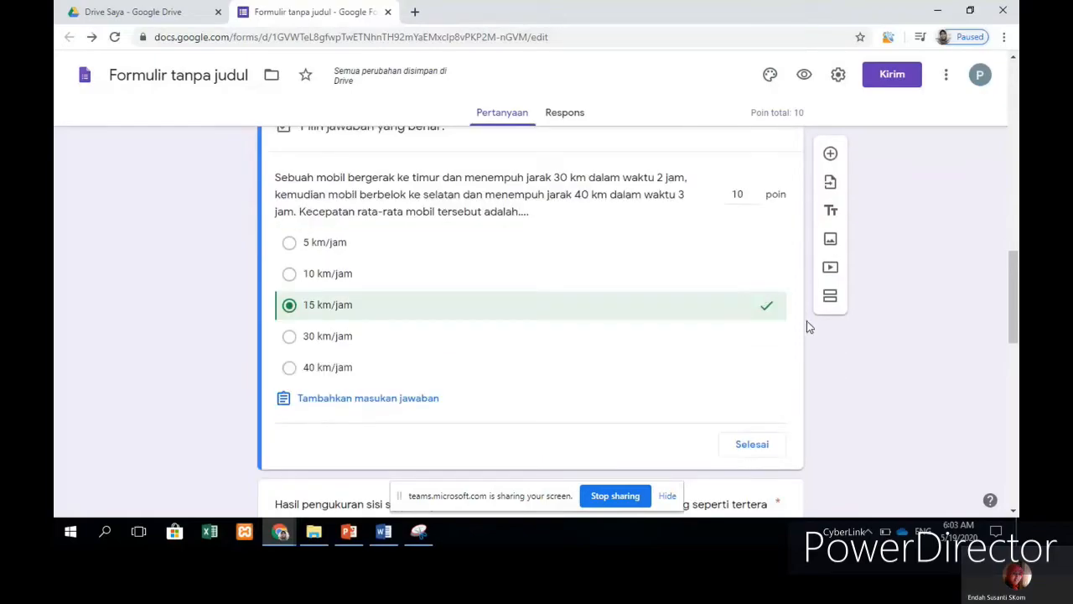
scroll(681, 356, down, 3)
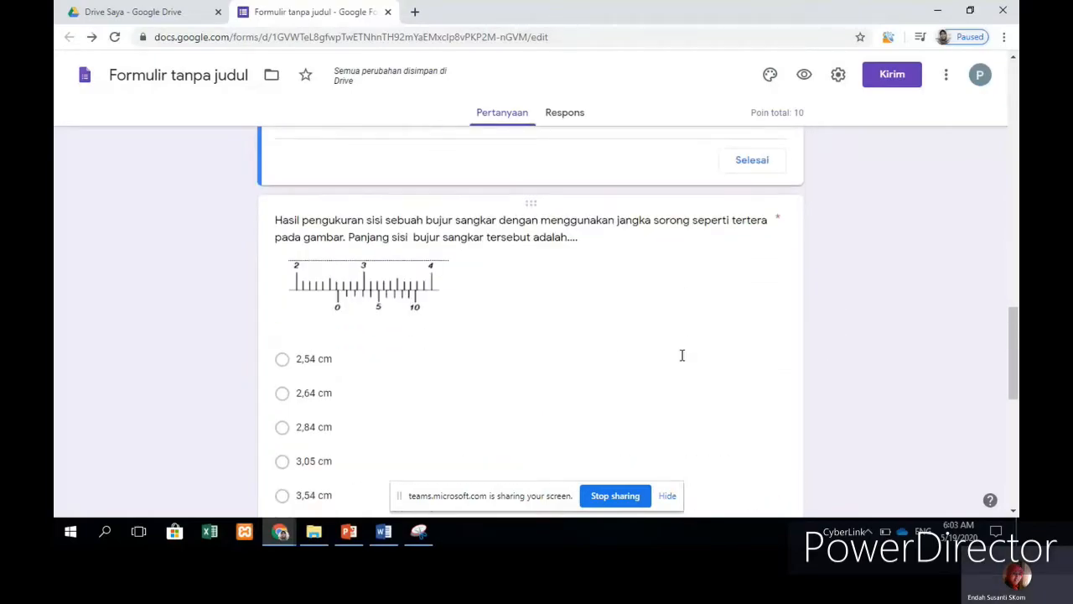
Step: Give the calliper measurement question 10 points in its answer key
click(598, 349)
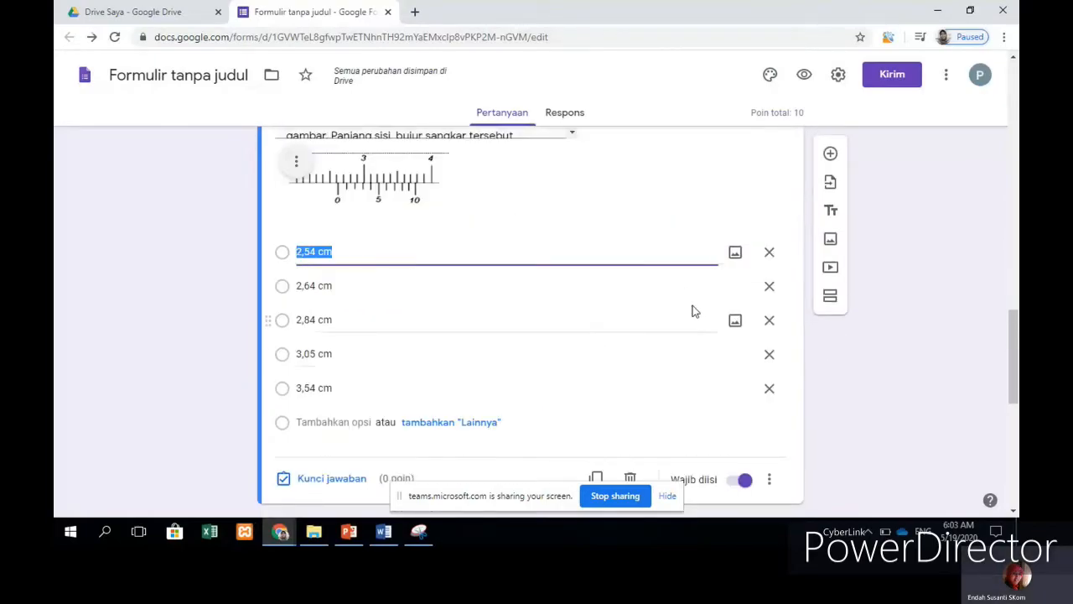
click(339, 480)
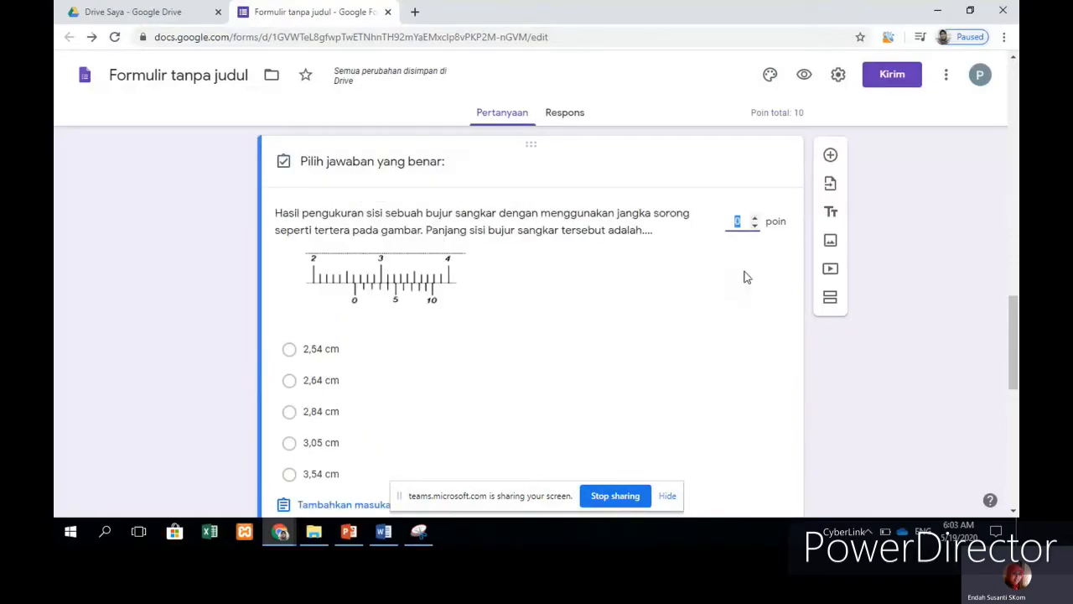
click(753, 217)
text(0)
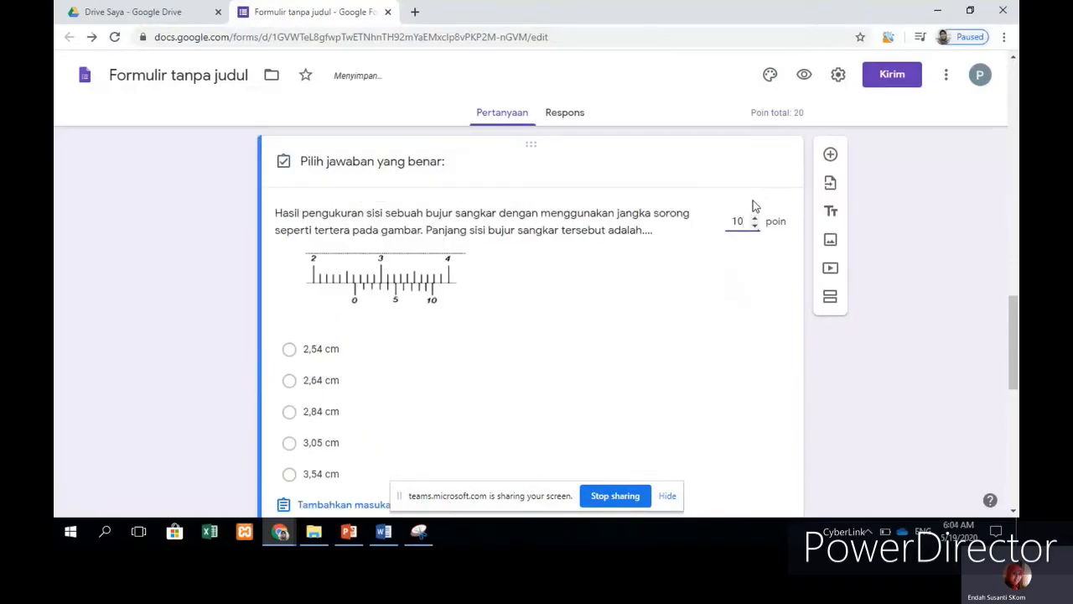
scroll(752, 210, down, 3)
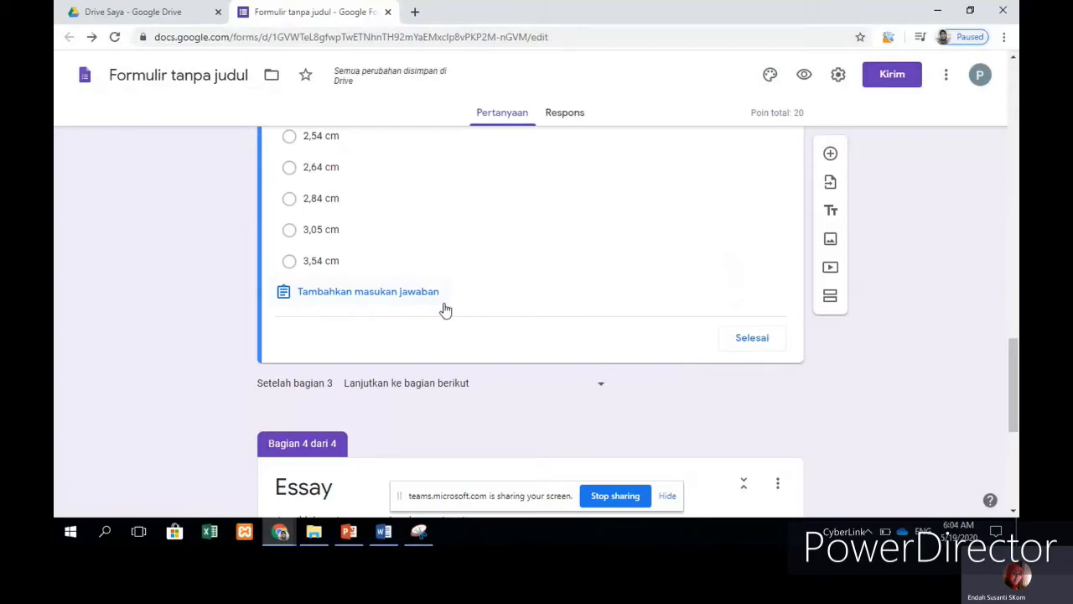
Step: Mark 3,54 cm as the calliper question's correct answer, then open the radioisotope essay question
click(294, 261)
click(610, 345)
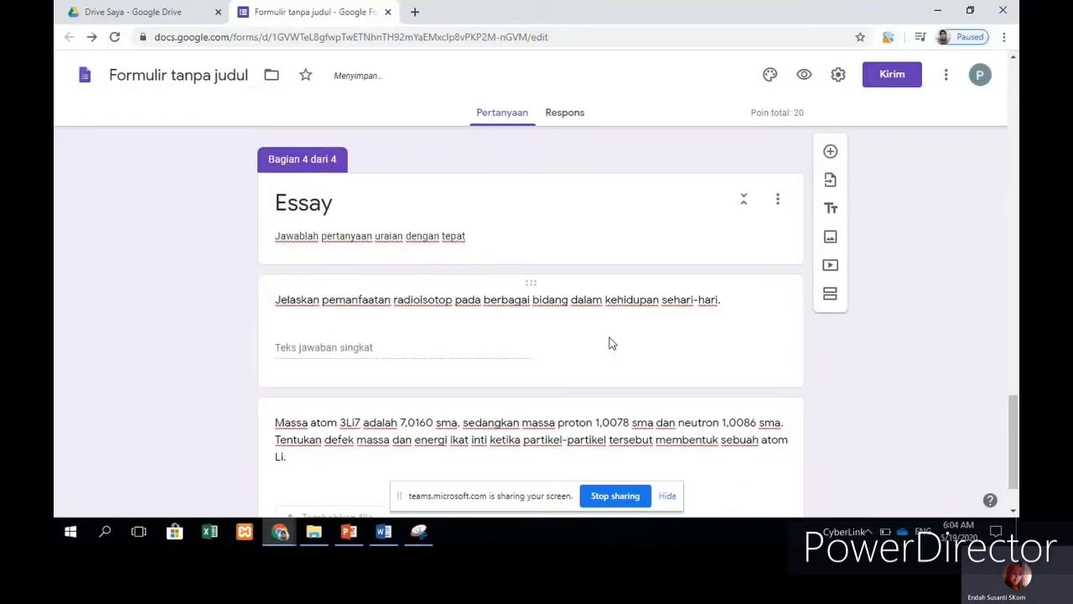
scroll(718, 319, down, 1)
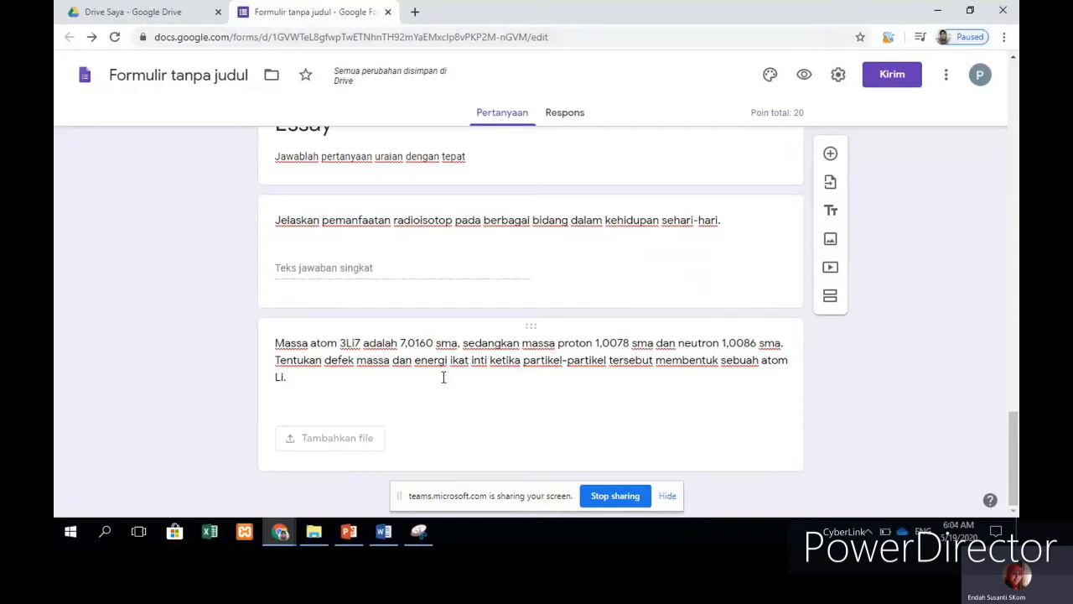
scroll(394, 369, up, 2)
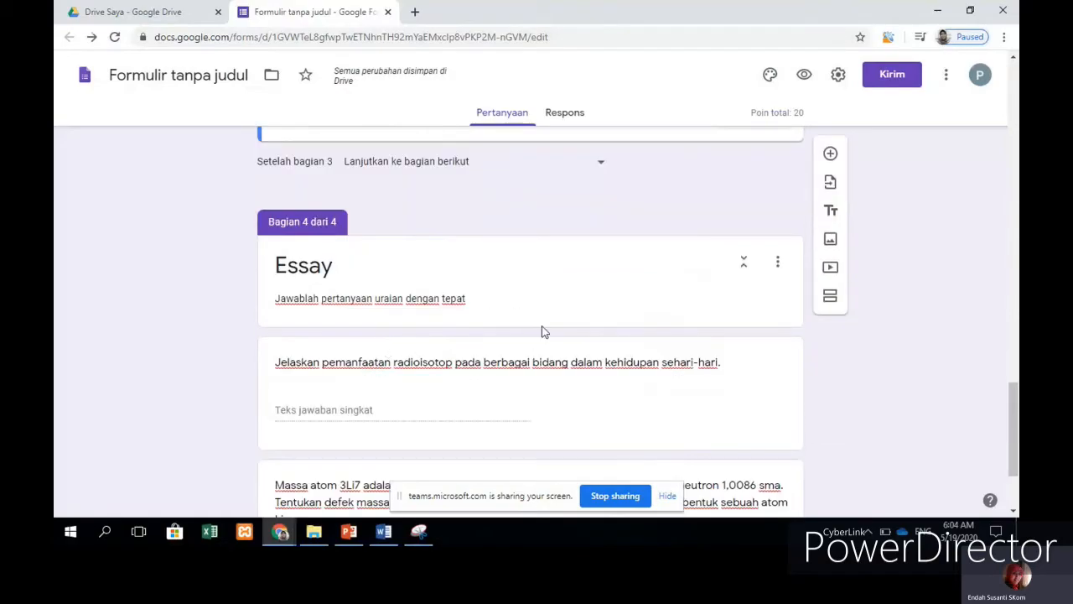
click(623, 395)
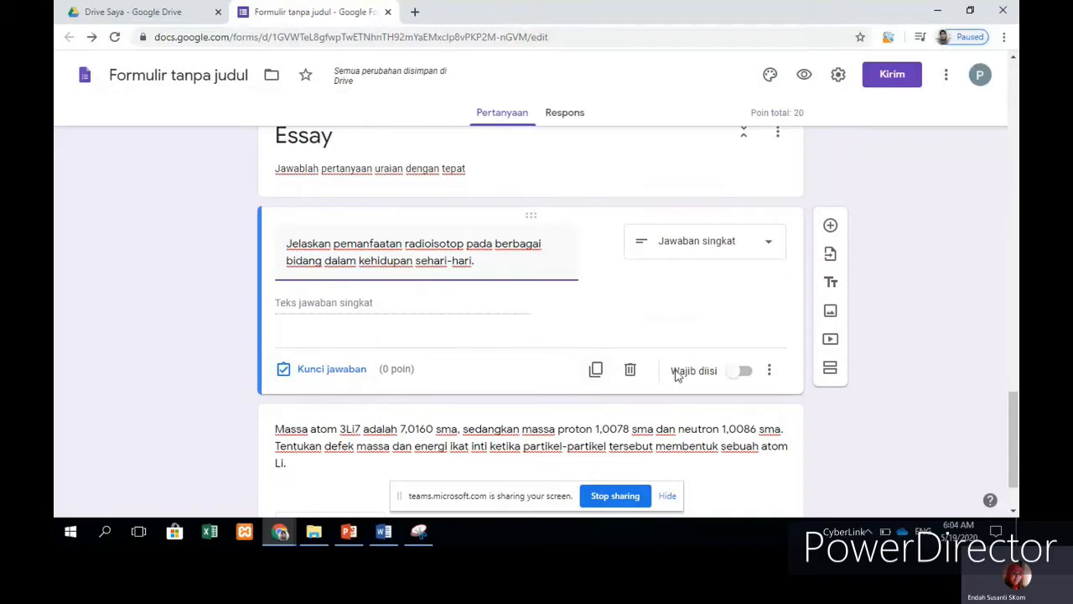
scroll(675, 371, down, 1)
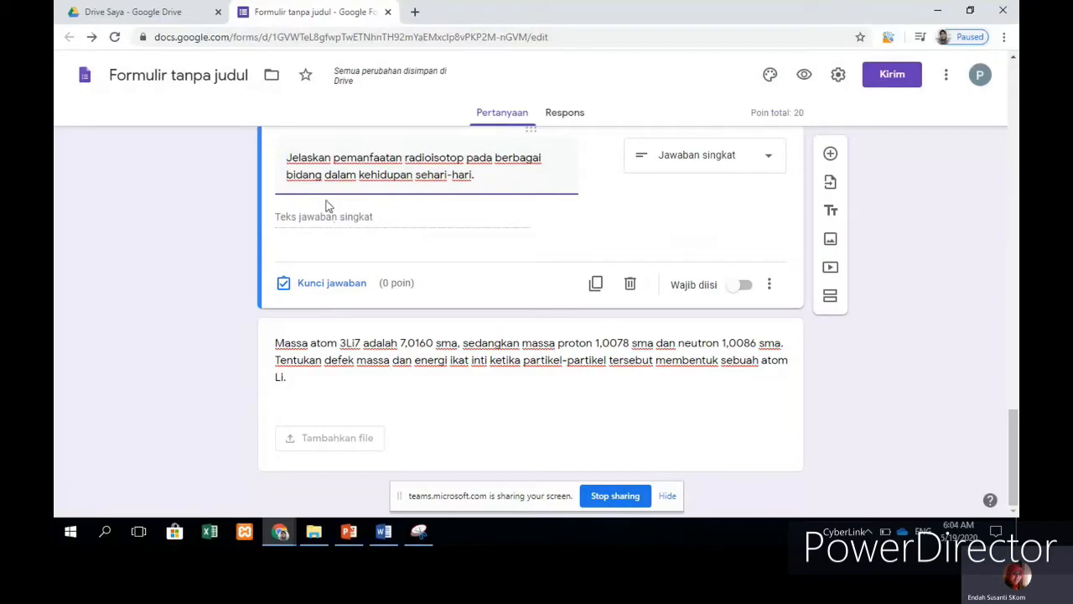
Step: Make the radioisotope question worth 15 points with 'Jawaban yang Benar' as the correct answer
click(332, 283)
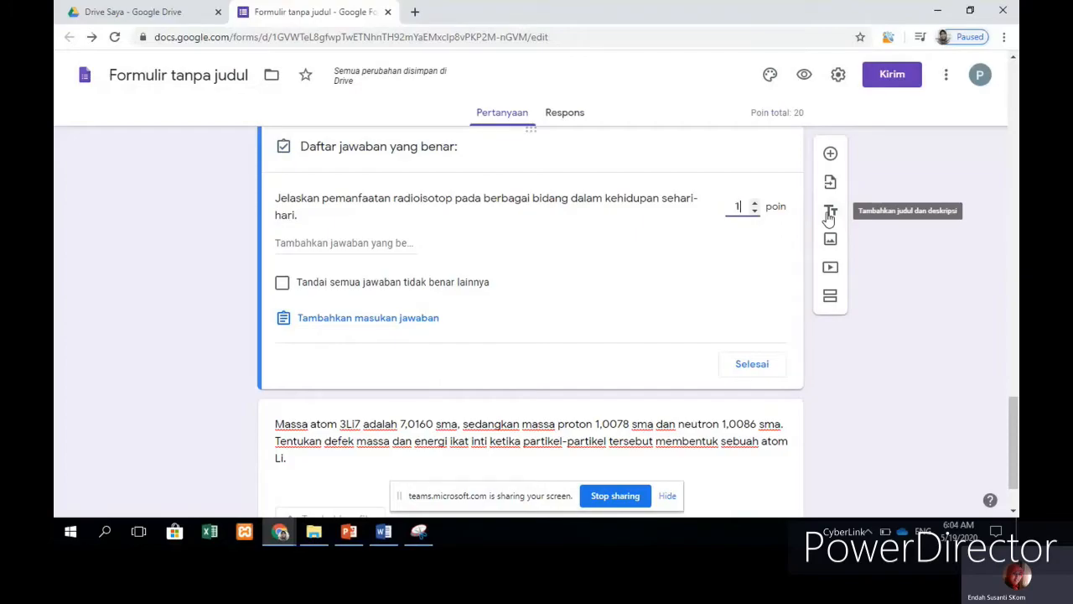
text(5)
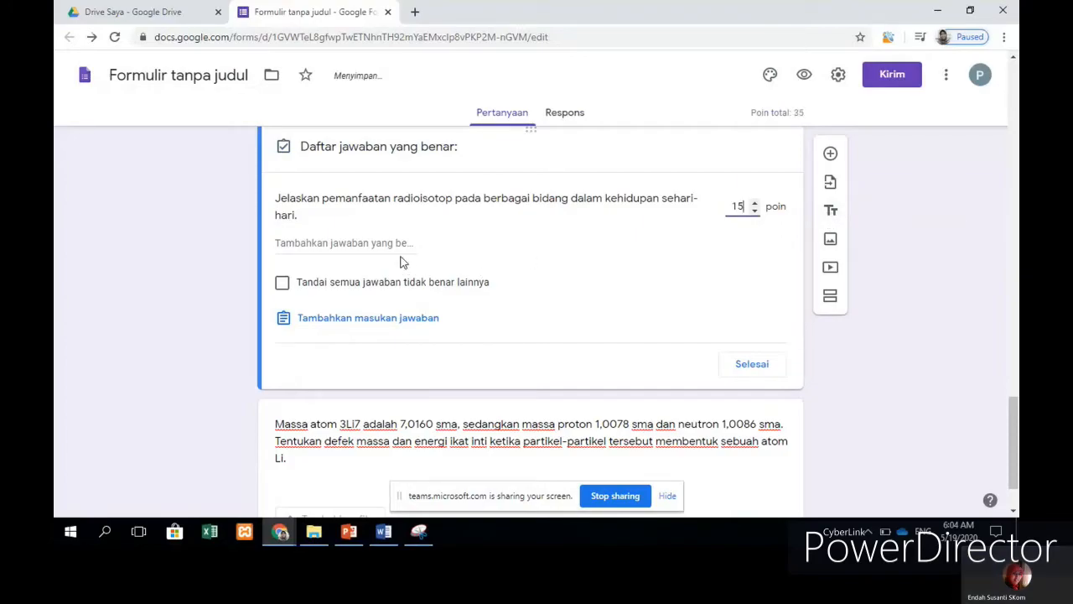
click(399, 244)
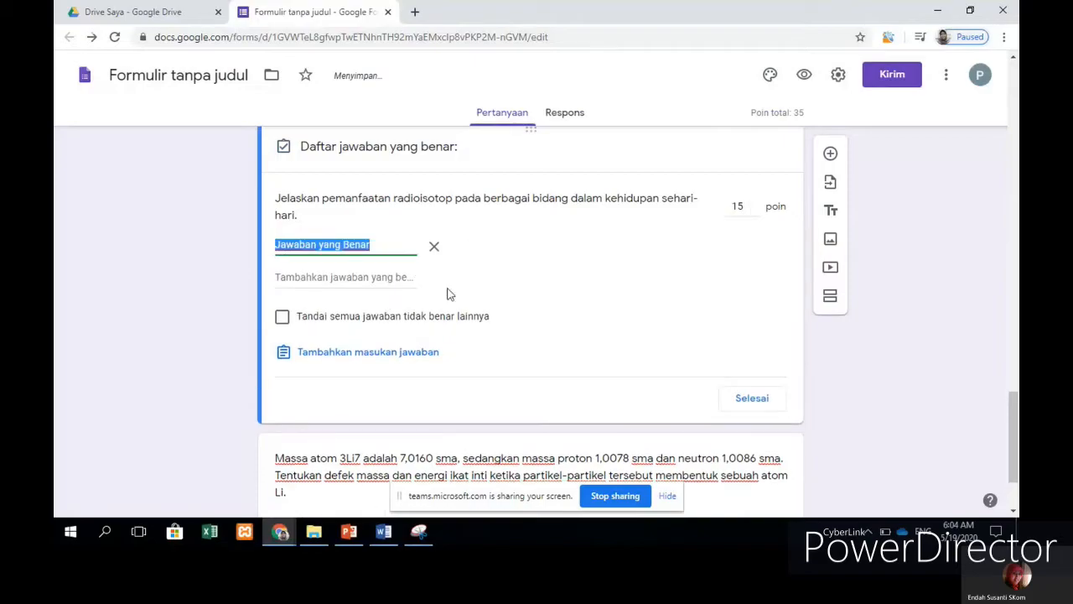
click(352, 266)
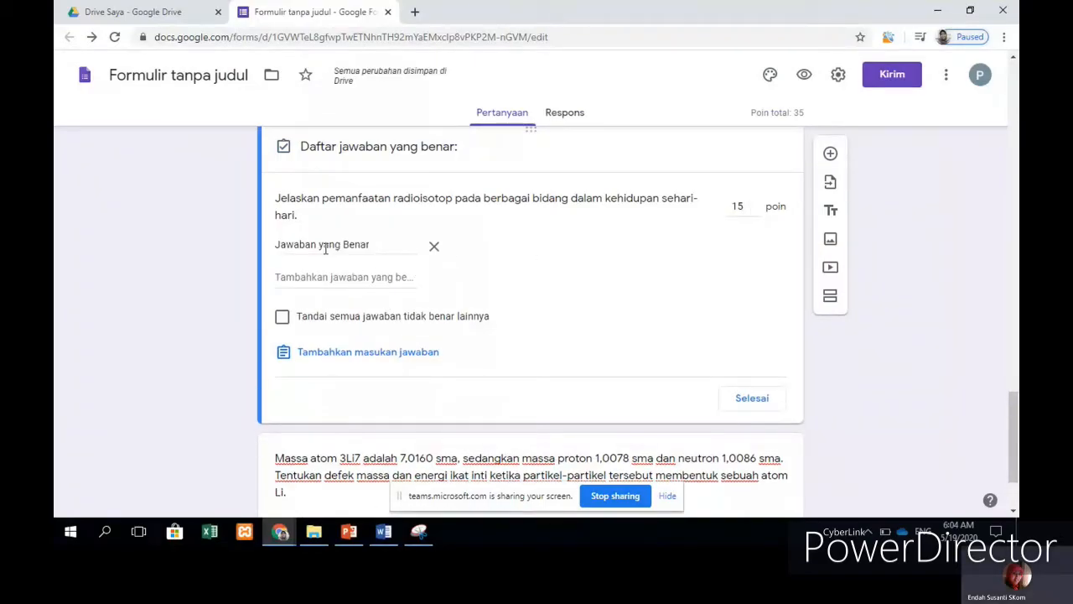
click(319, 244)
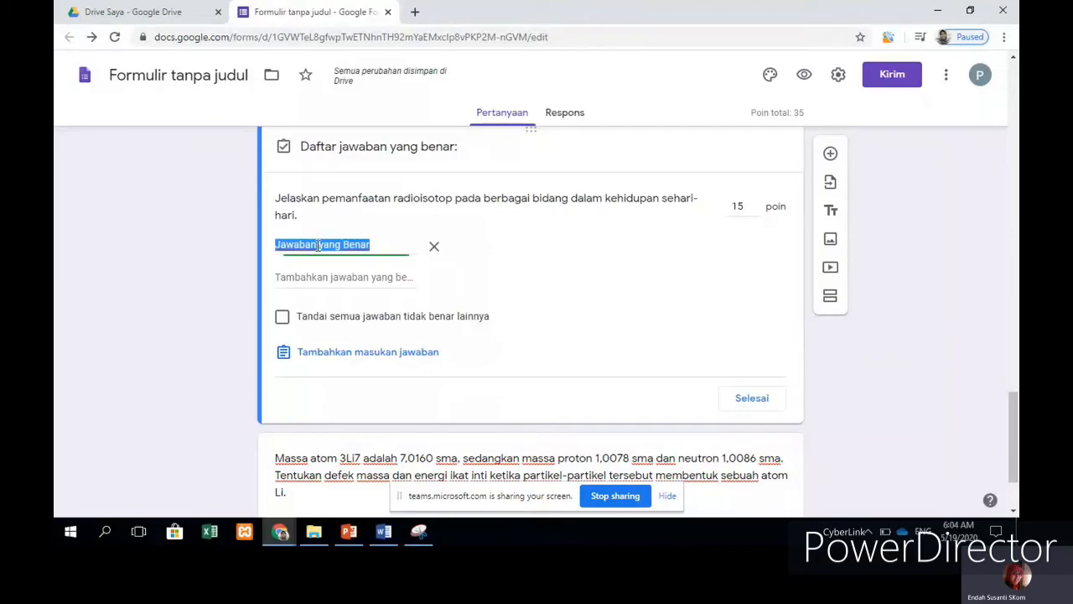
click(534, 274)
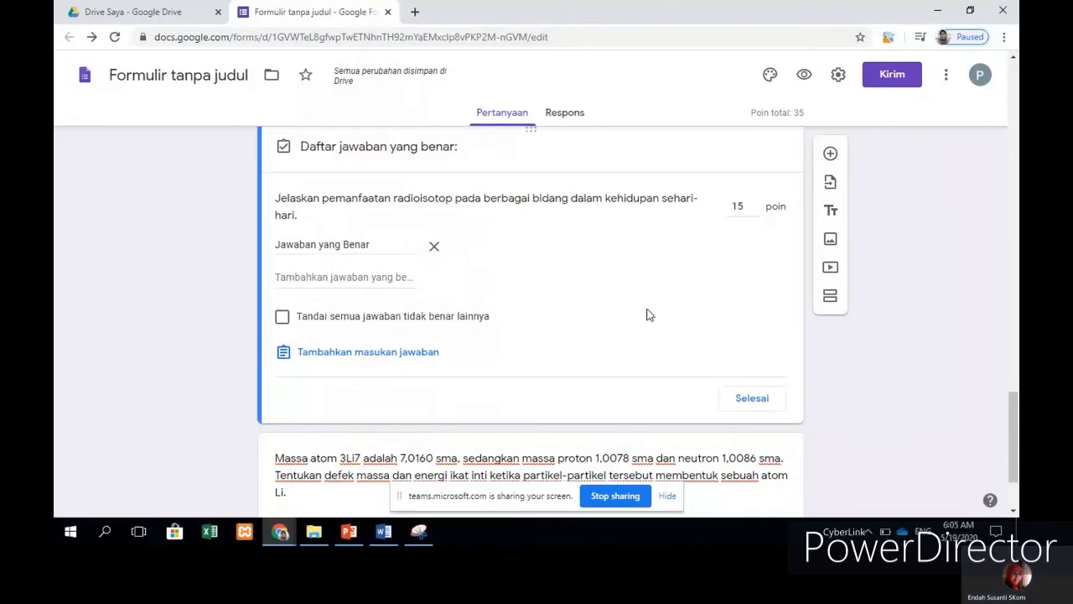
Step: Open the Massa atom 3Li7 file-upload question for editing
scroll(647, 313, down, 2)
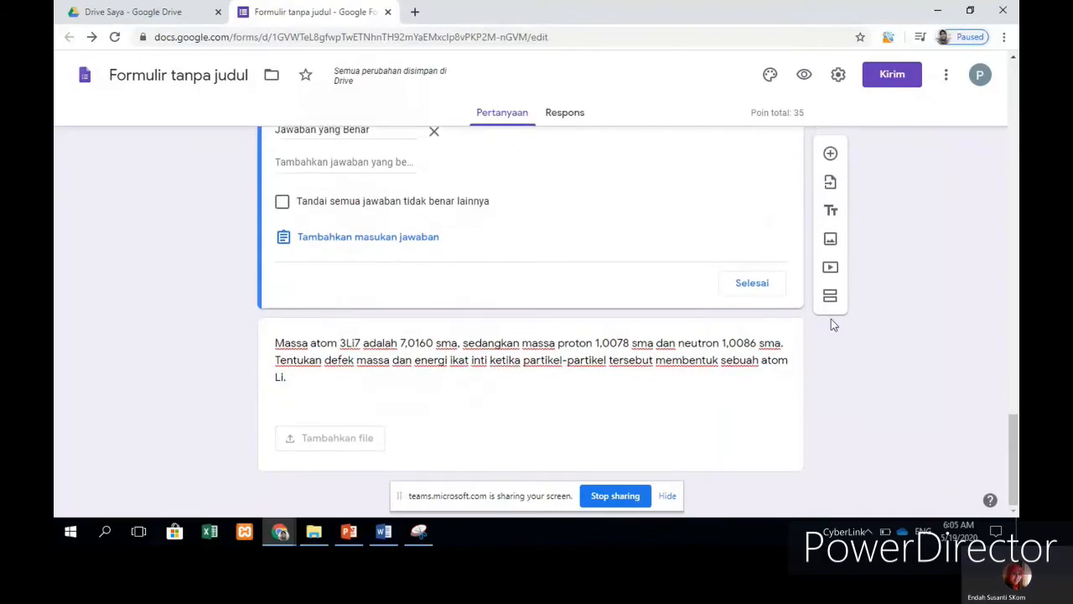
click(641, 361)
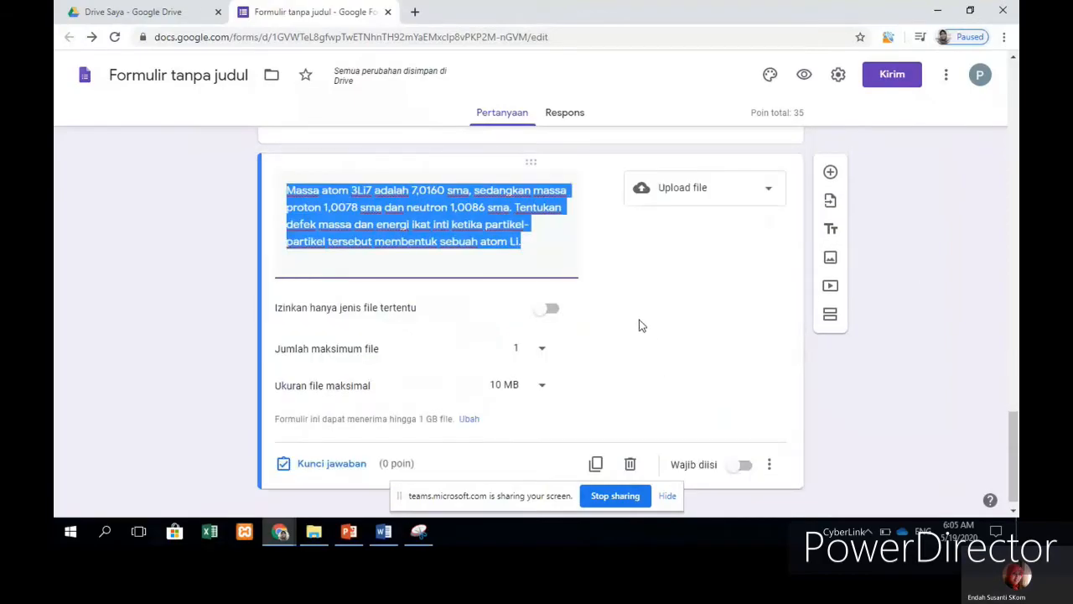
scroll(660, 307, down, 1)
scroll(668, 307, up, 5)
scroll(673, 303, down, 5)
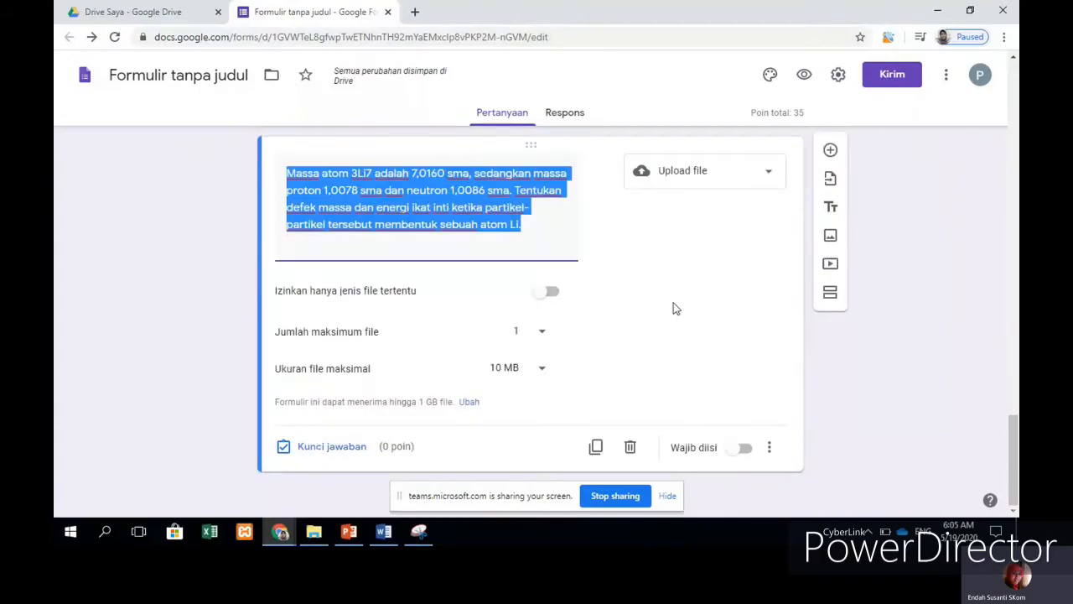
scroll(673, 307, up, 5)
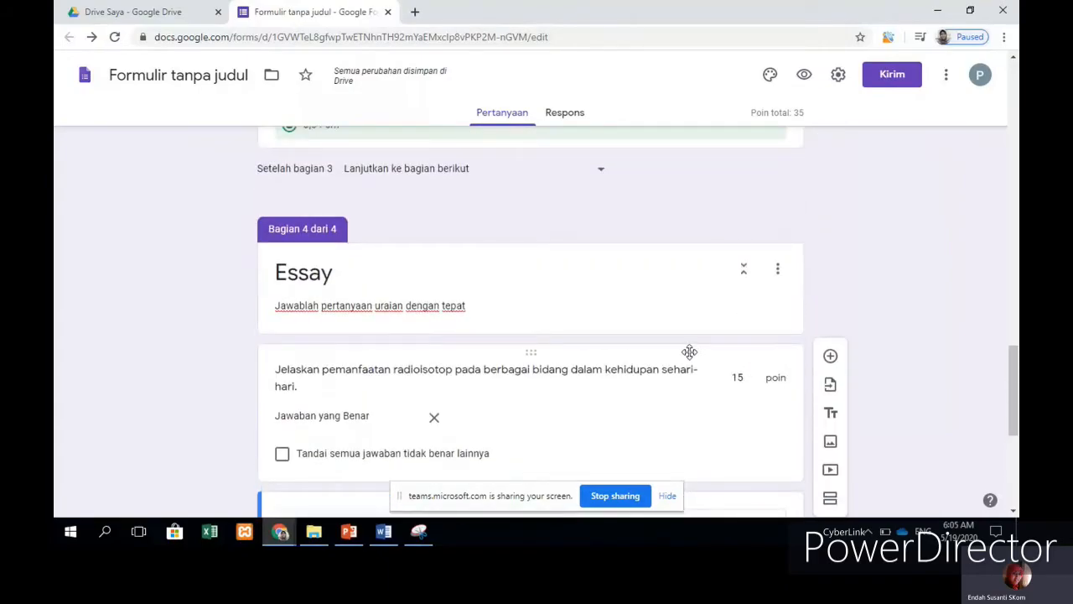
scroll(689, 352, up, 1)
scroll(691, 348, up, 6)
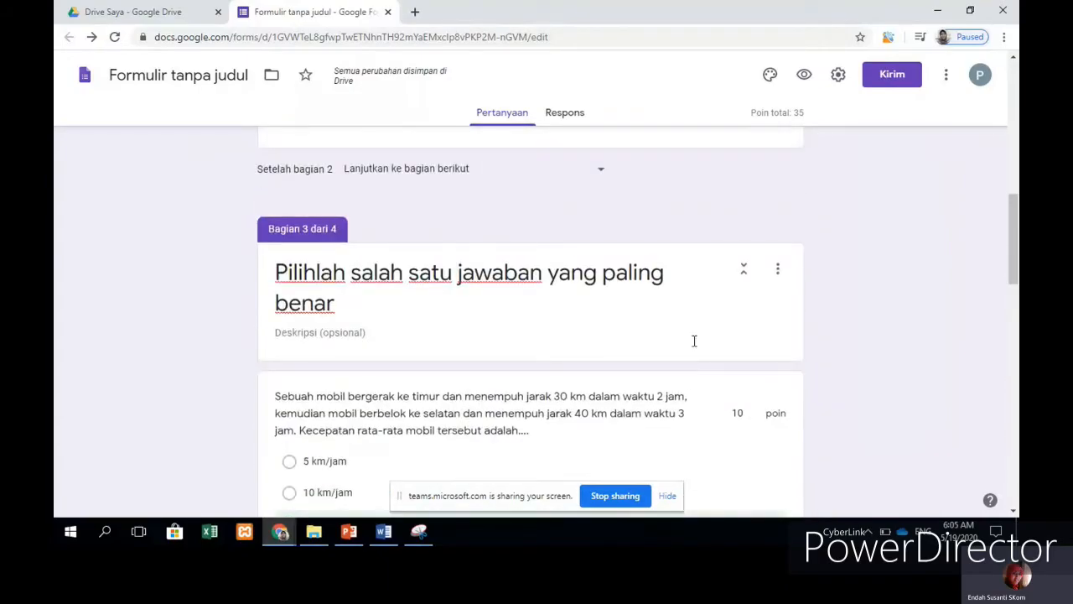
scroll(695, 340, up, 10)
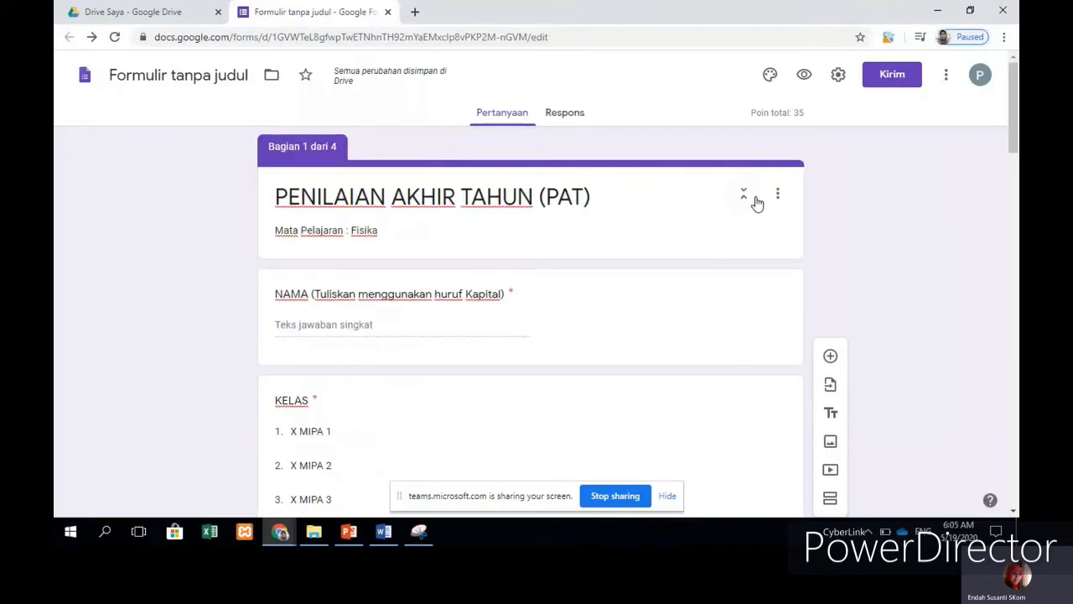
scroll(662, 226, down, 2)
scroll(665, 223, up, 1)
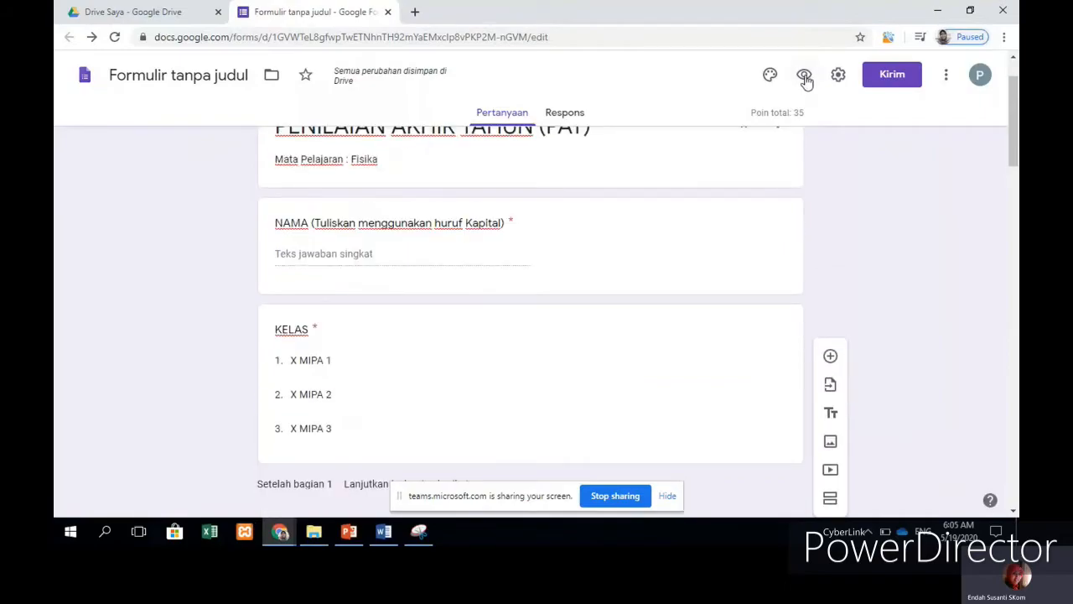
Step: Preview the quiz and fill in a student name with class X MIPA 1
click(804, 77)
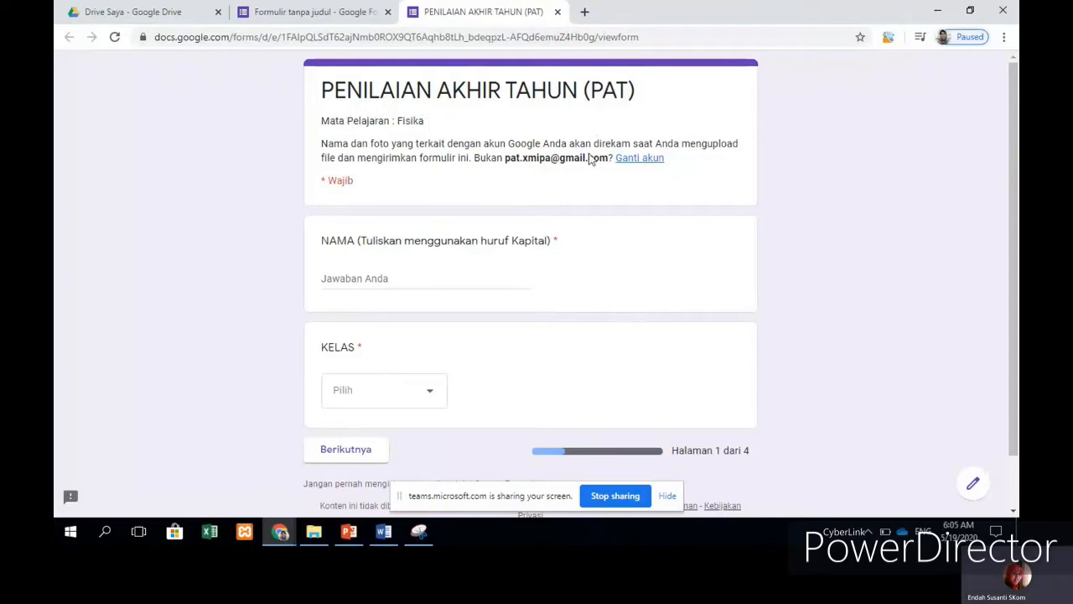
click(472, 275)
text(Endah)
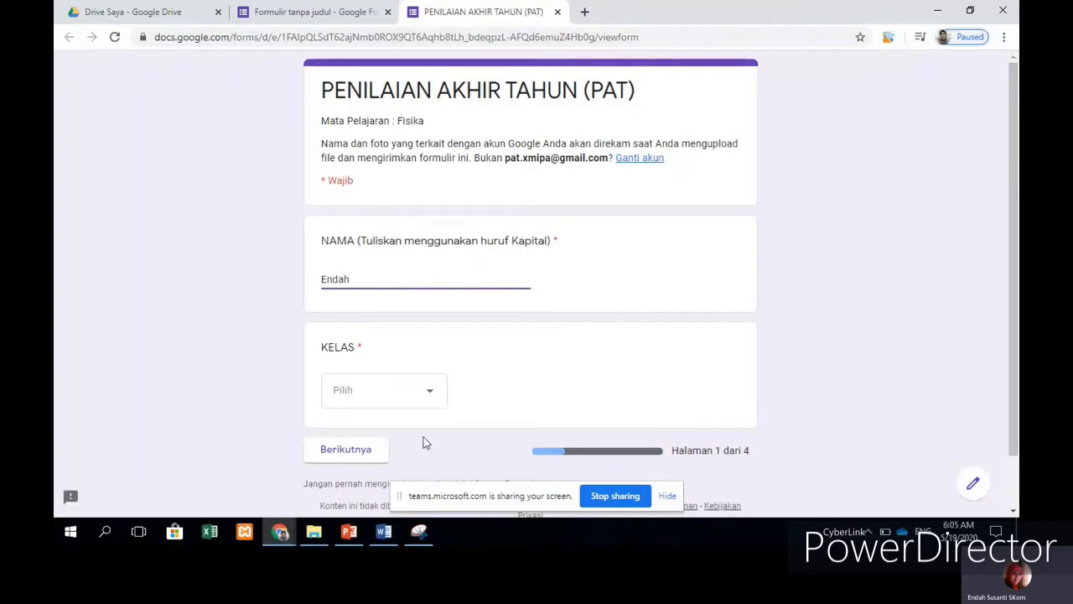
click(424, 398)
click(373, 410)
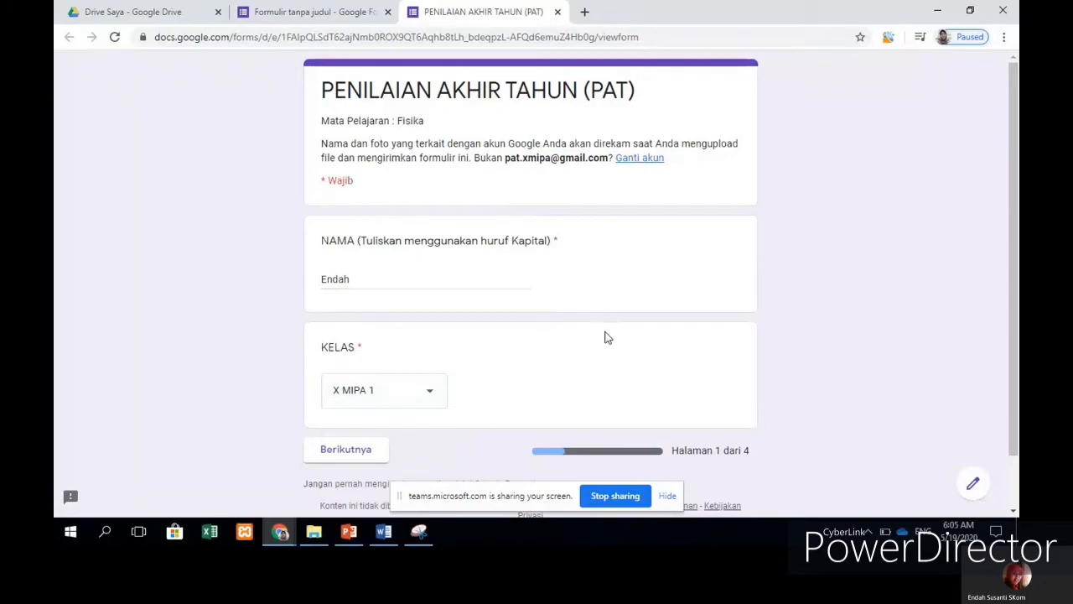
Step: Advance to the token page and select the token field
scroll(604, 333, down, 1)
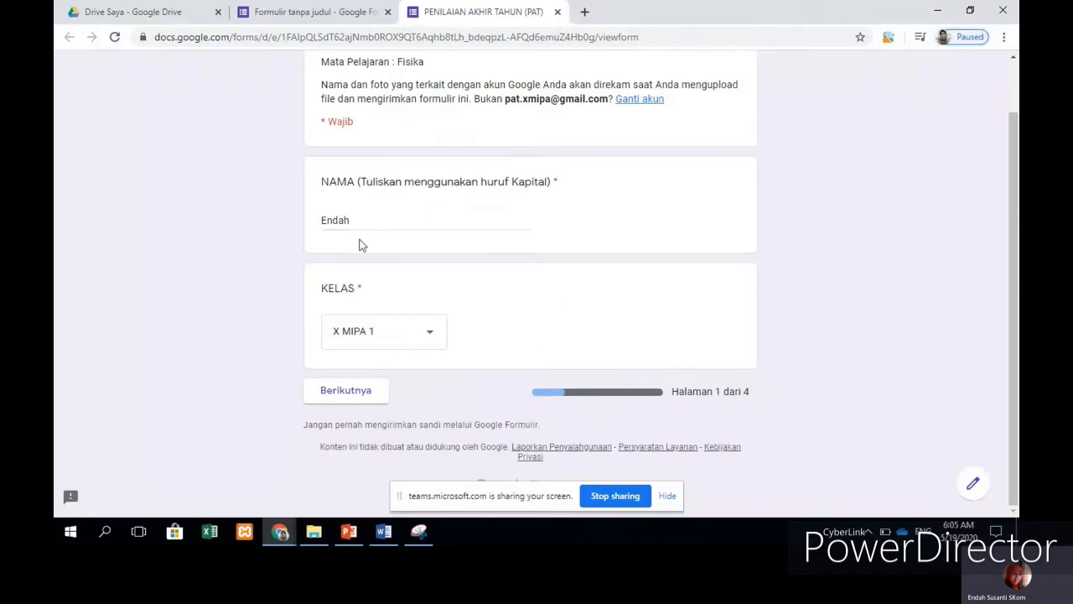
click(363, 394)
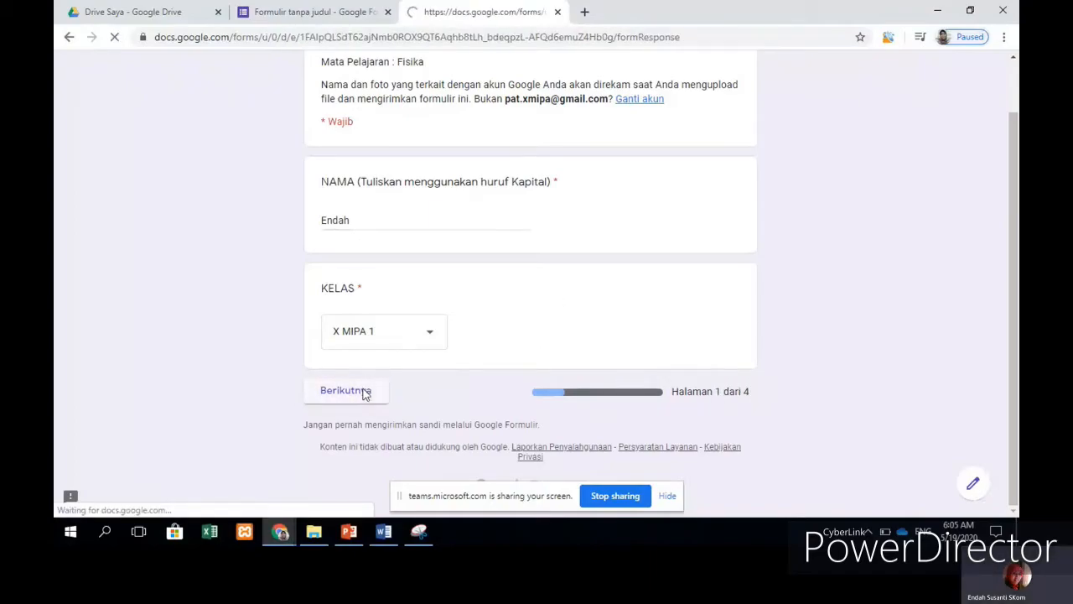
click(395, 290)
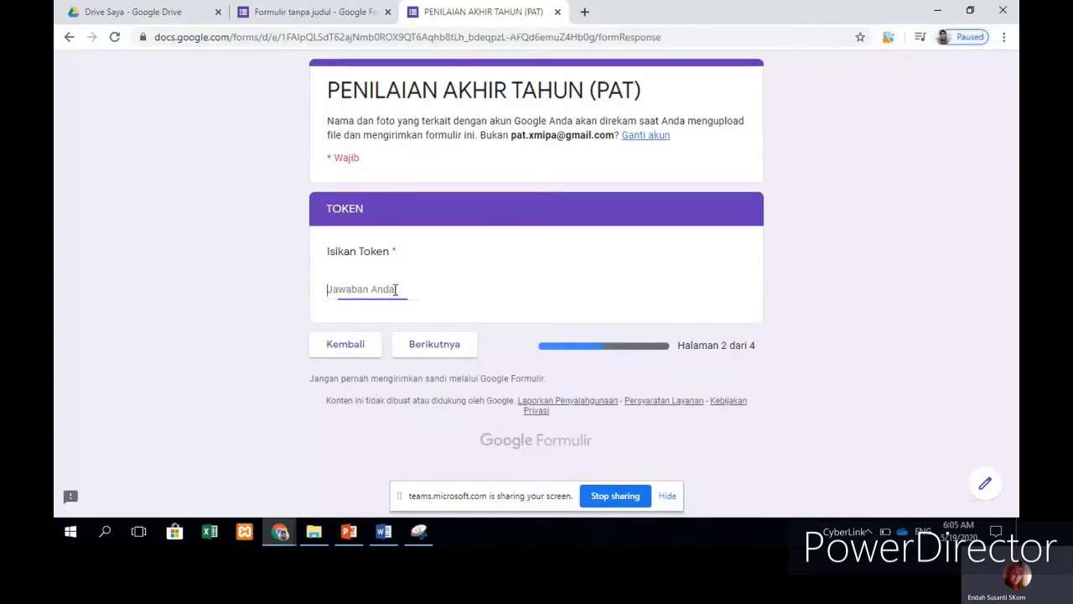
Step: Enter the quiz token and continue to the multiple-choice page
text(20200604)
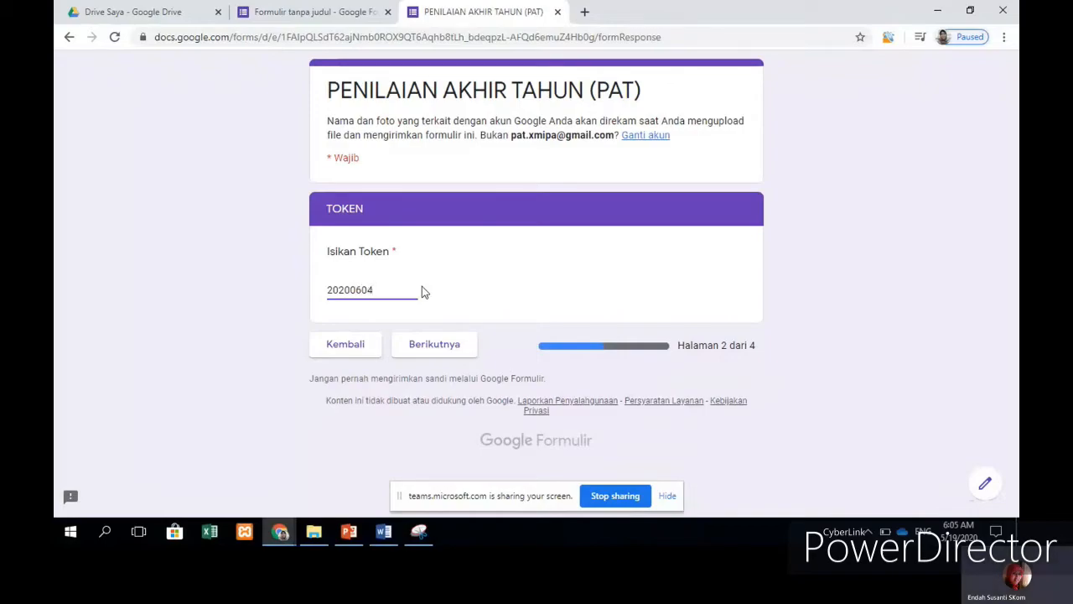
click(430, 347)
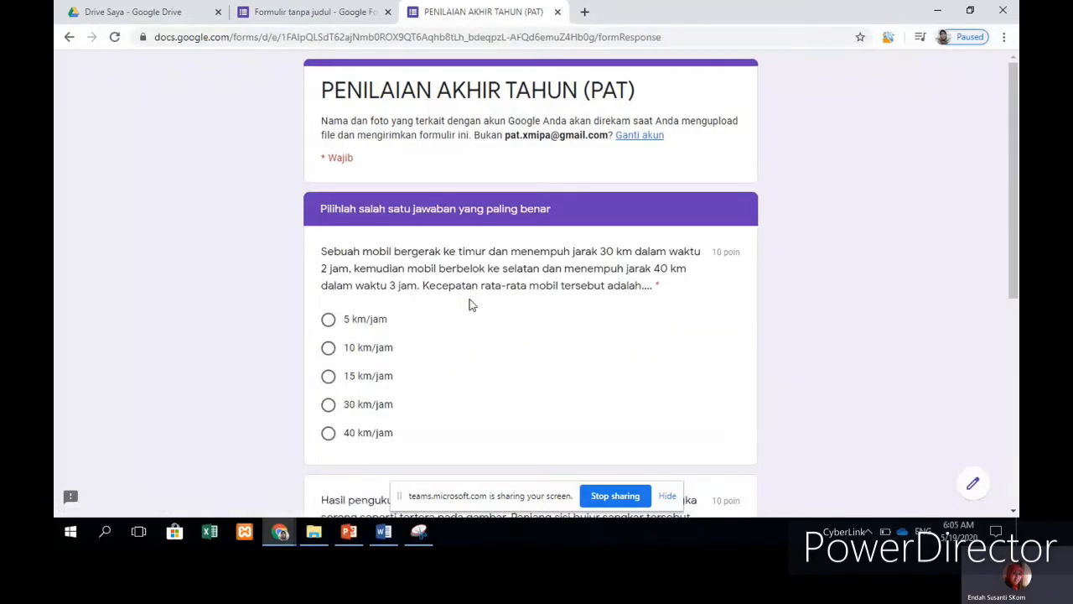
scroll(548, 293, down, 5)
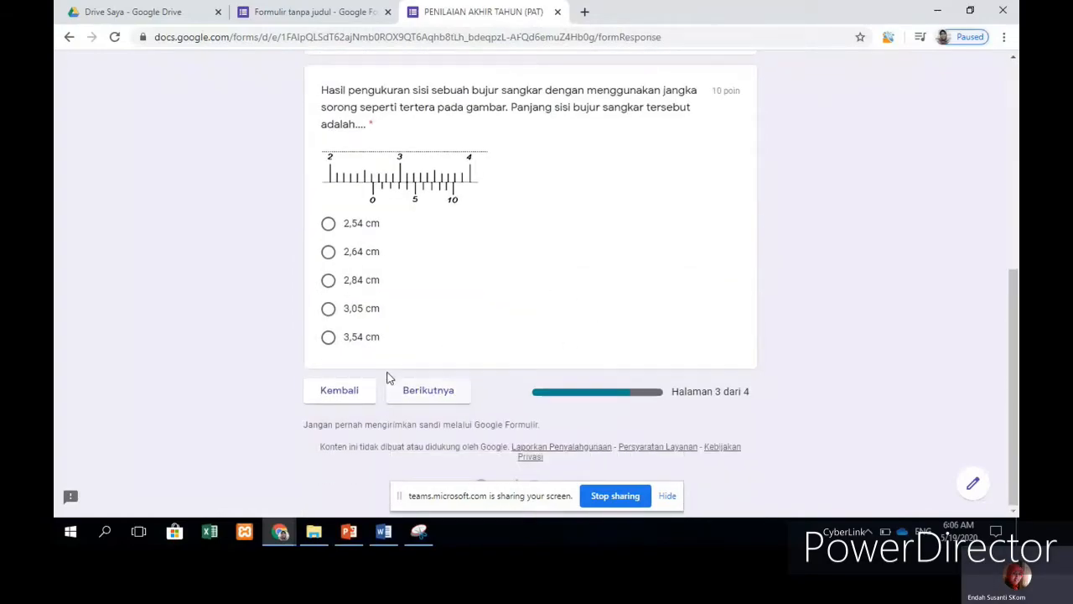
scroll(481, 302, up, 3)
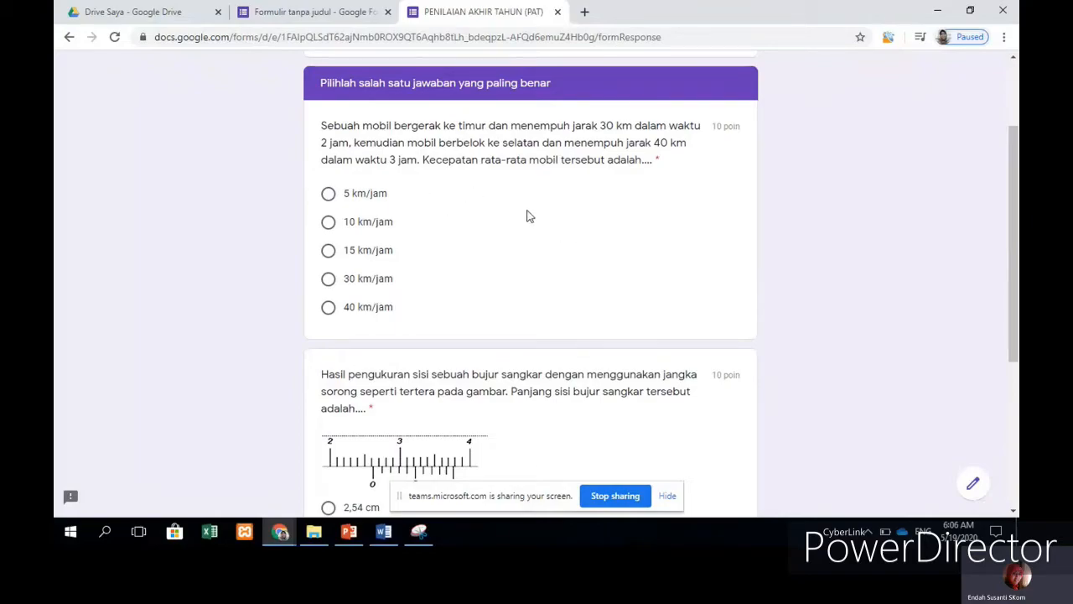
Step: Answer 5 km/jam for the car question and 2,84 cm for the calliper question, then continue
click(356, 196)
scroll(415, 352, down, 3)
click(352, 285)
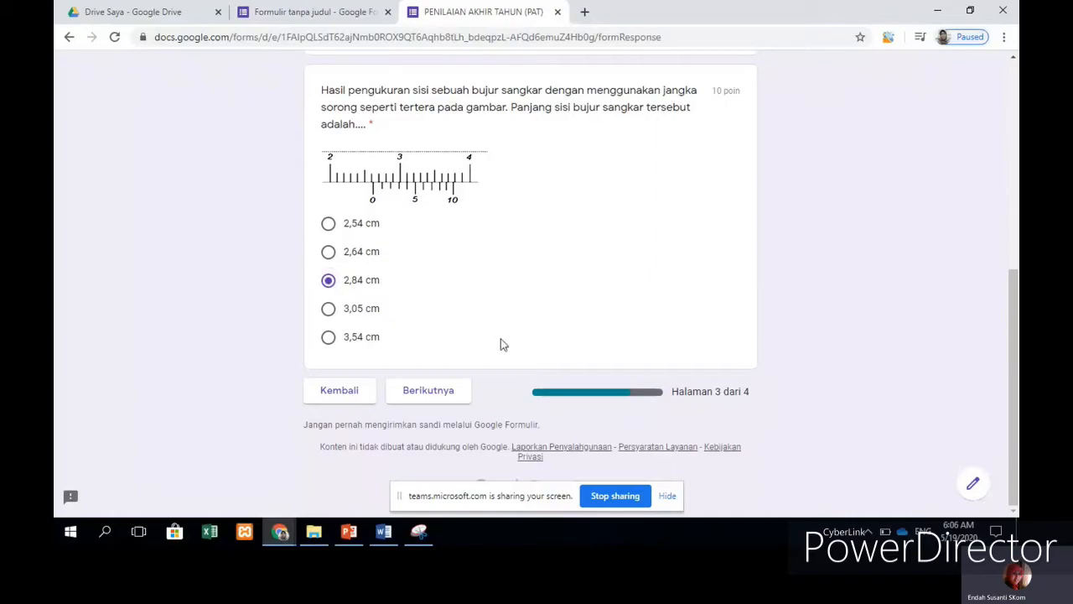
click(447, 394)
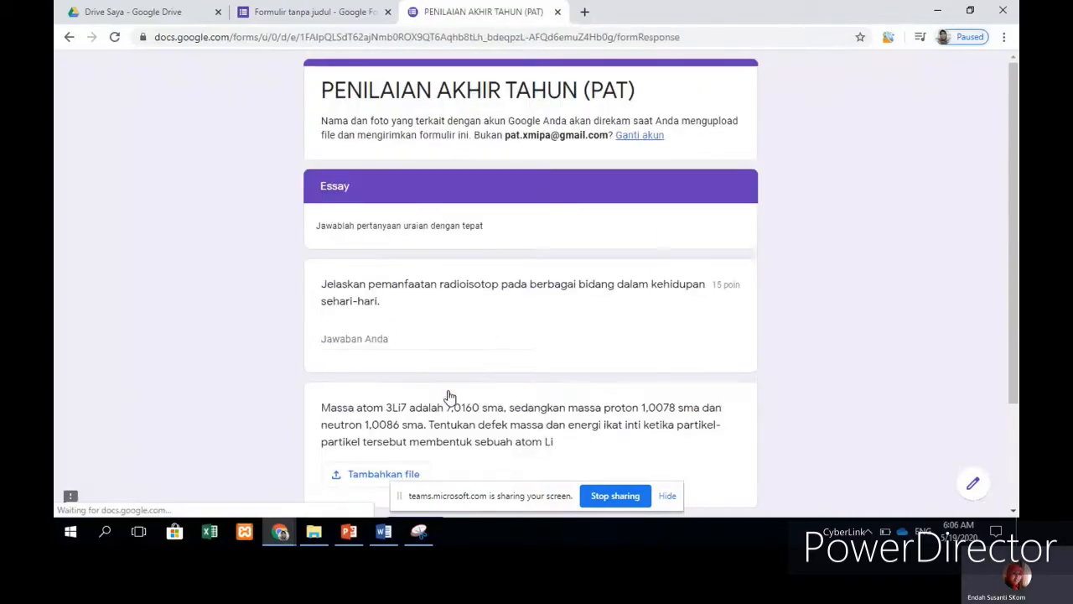
Step: Type 'gsgdkdhak hjhhdwiodoiw' as a test answer to the radioisotope essay question
scroll(469, 256, down, 3)
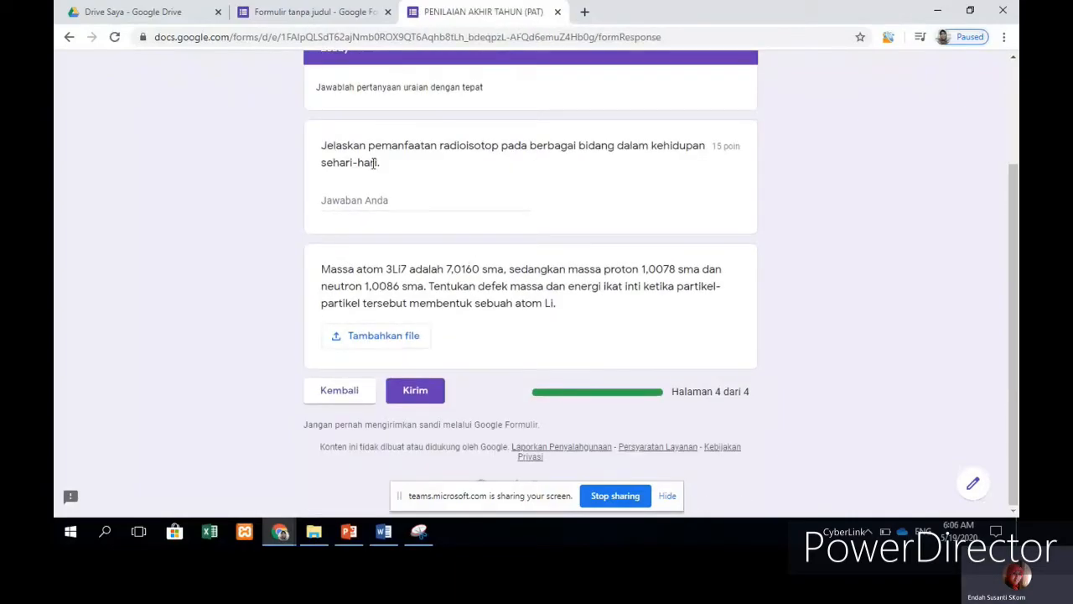
click(372, 200)
text(gsgdkdhak hjhhdwiodoiw)
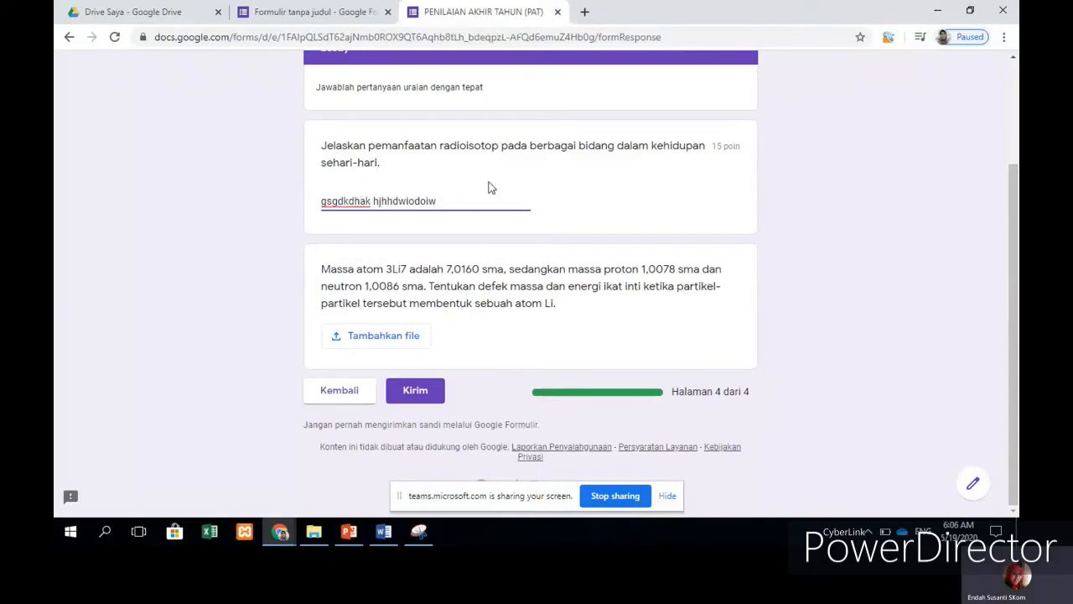
click(621, 219)
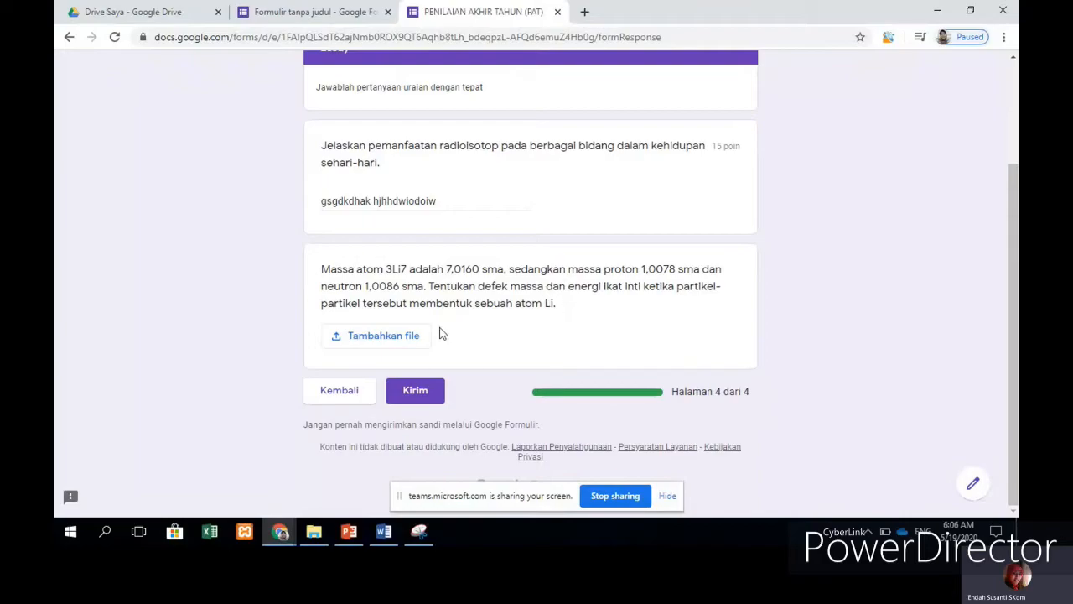
click(390, 336)
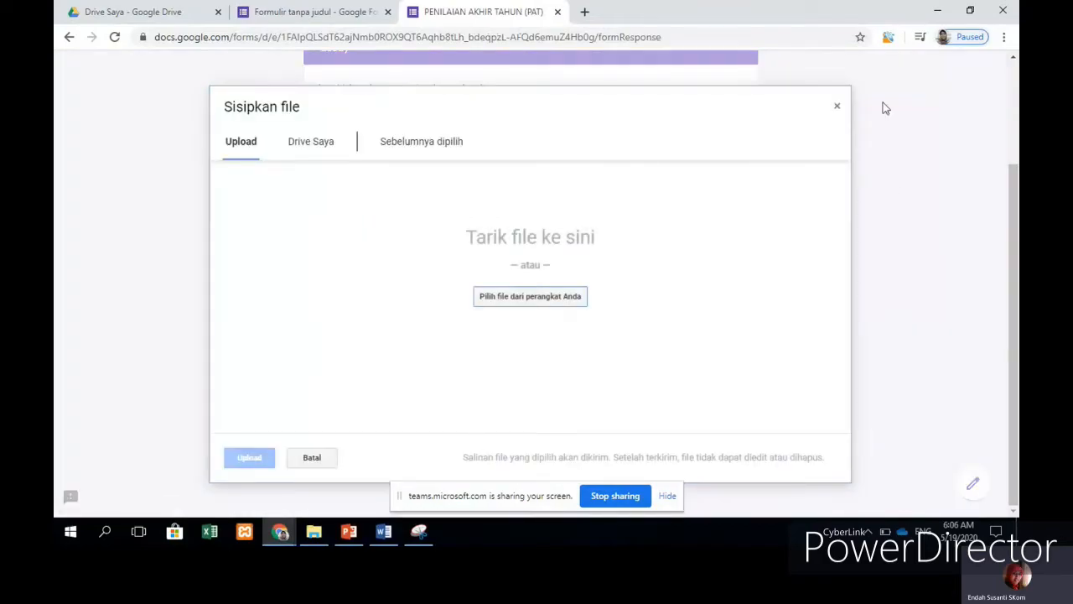
Step: Upload Windows 8_Notice.pdf from drive D: as the answer to the 3Li7 question
click(529, 298)
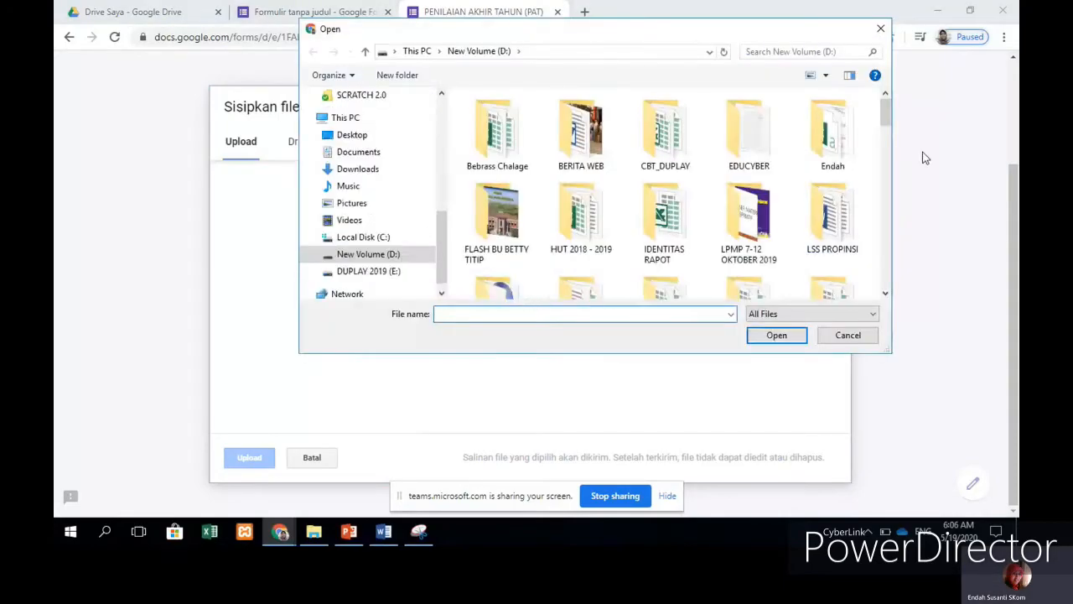
drag(887, 132, 891, 281)
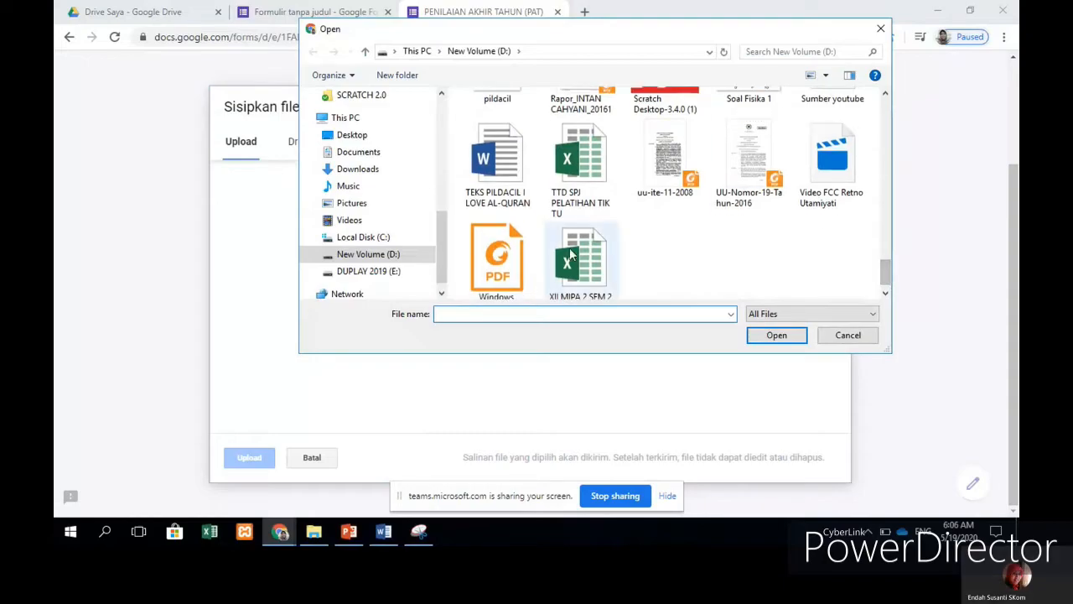
click(501, 256)
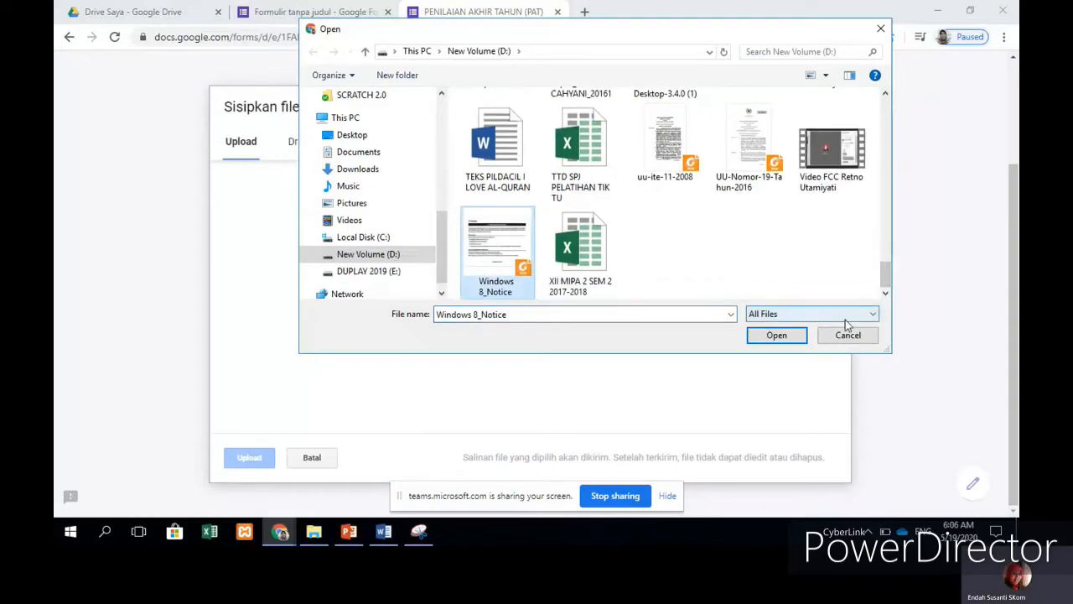
click(783, 337)
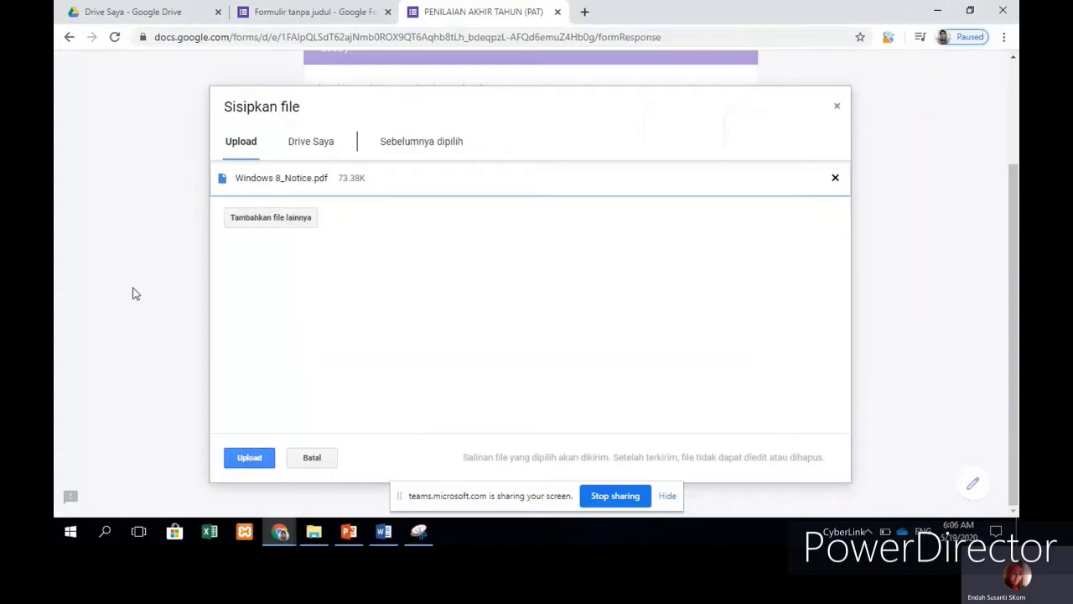
click(232, 457)
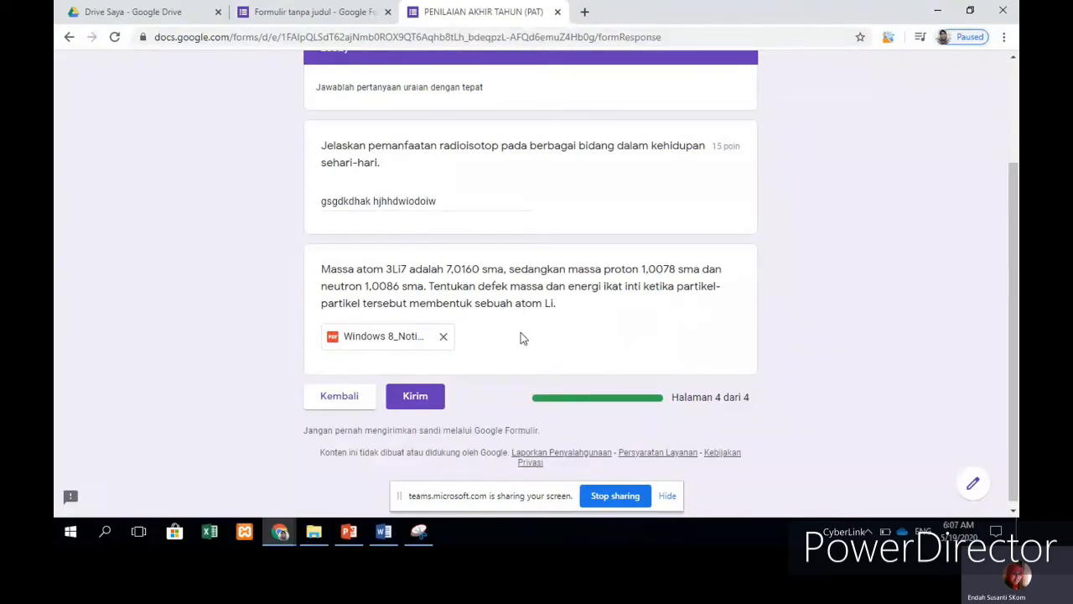
Step: Submit the completed test response to the quiz
scroll(523, 327, up, 3)
scroll(520, 323, down, 3)
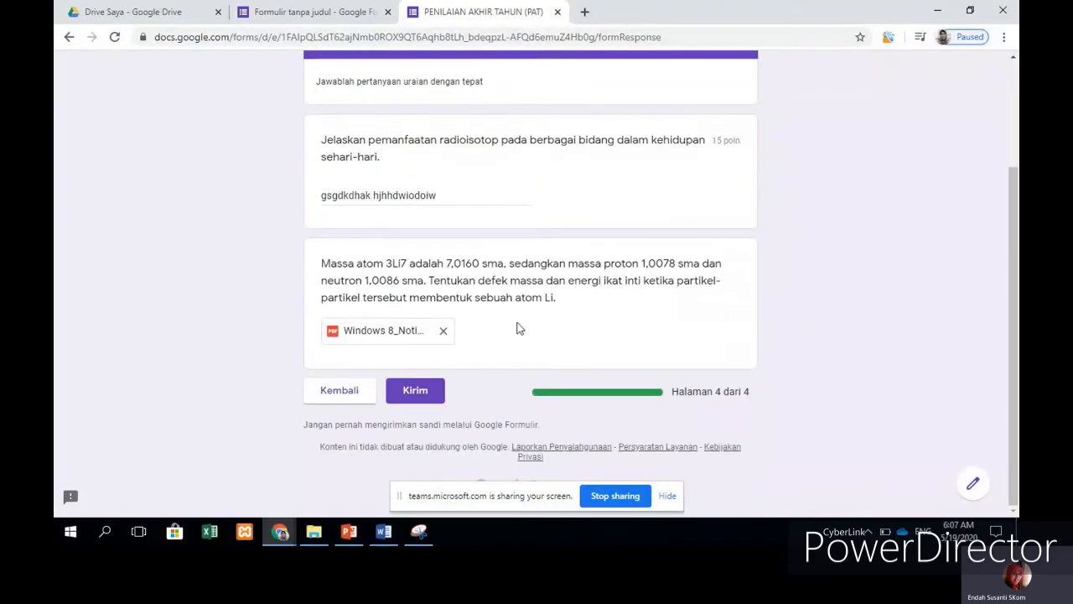
click(417, 393)
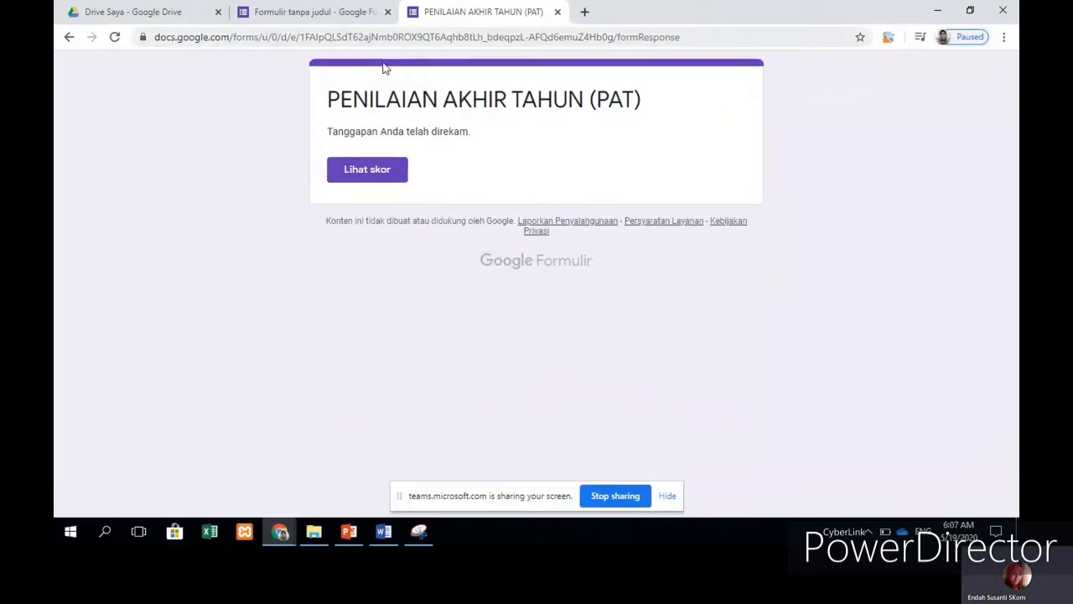
Step: View the response's score page showing 0/35 points, then return to the confirmation tab
click(352, 172)
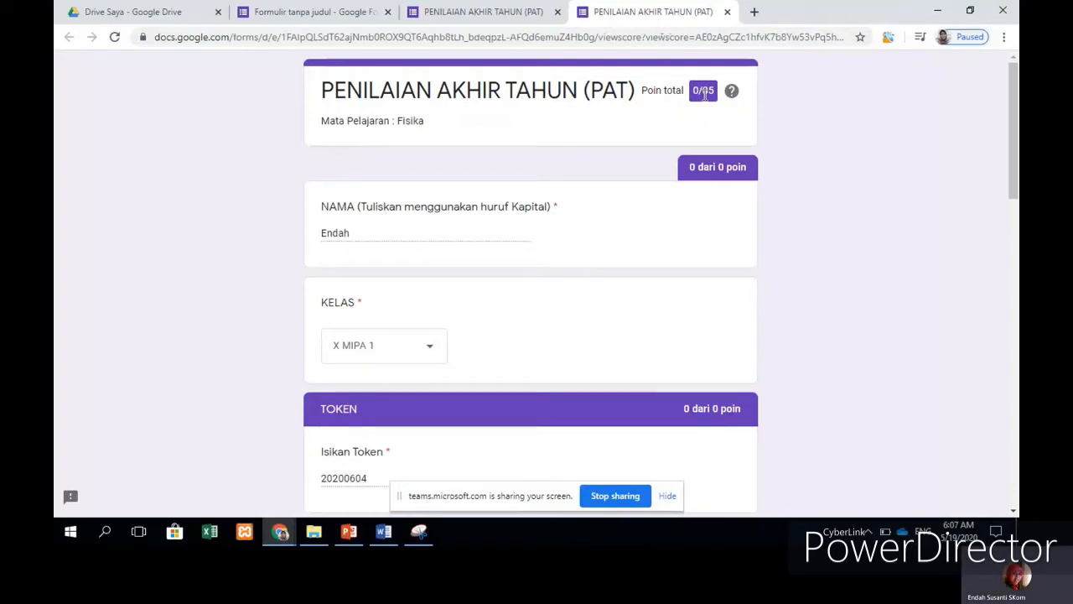
scroll(704, 95, down, 7)
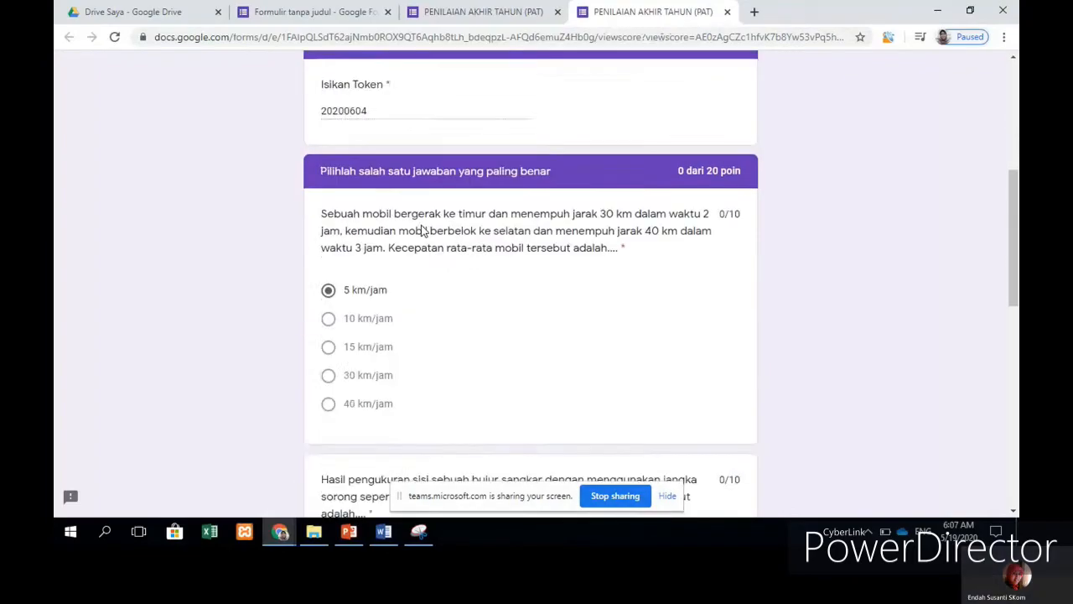
scroll(587, 215, down, 6)
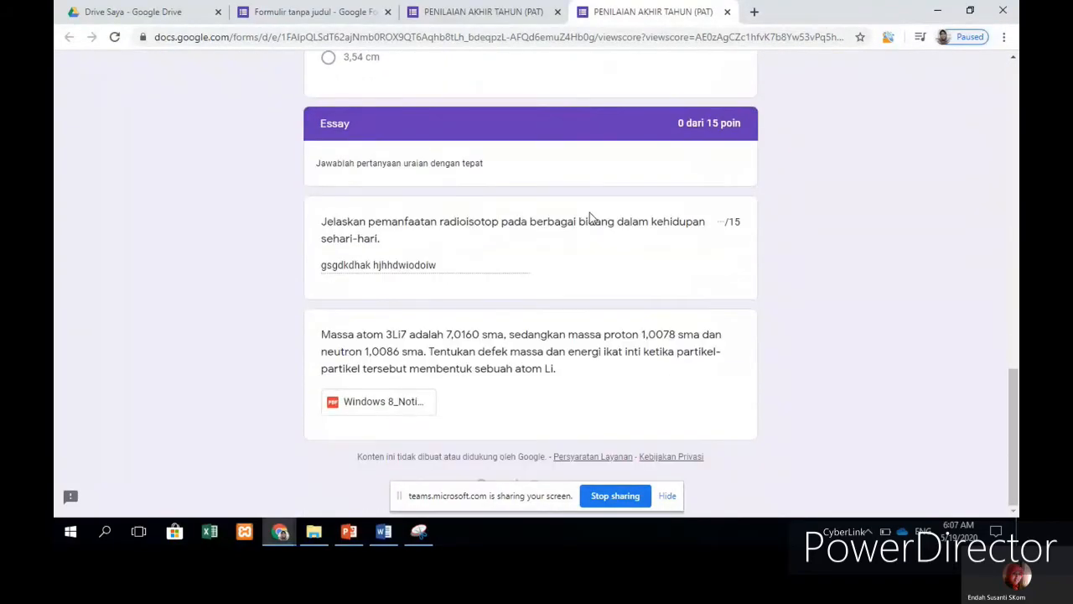
scroll(589, 212, up, 13)
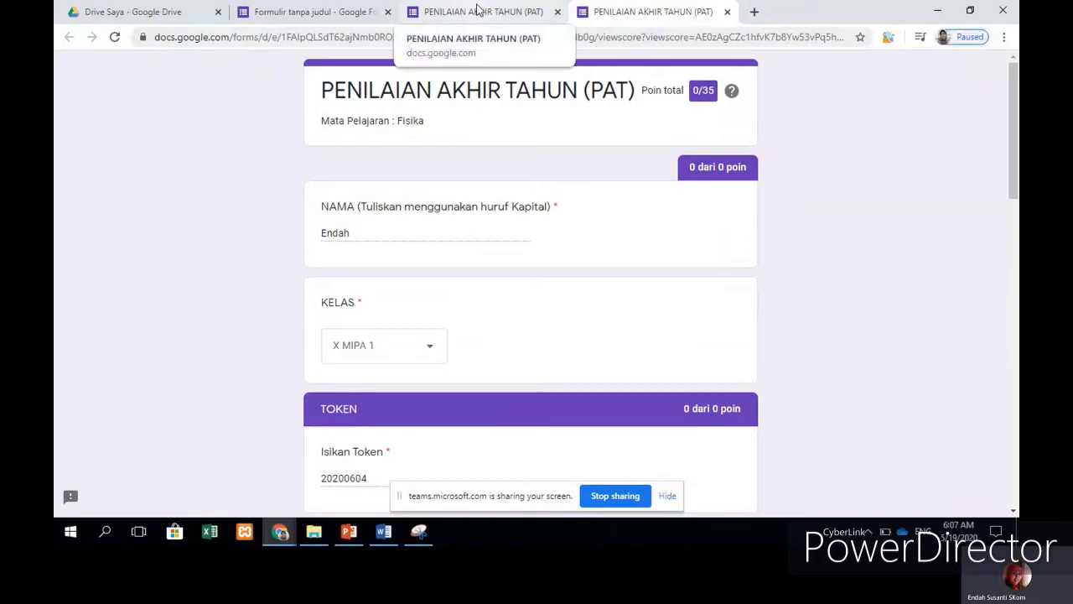
click(478, 10)
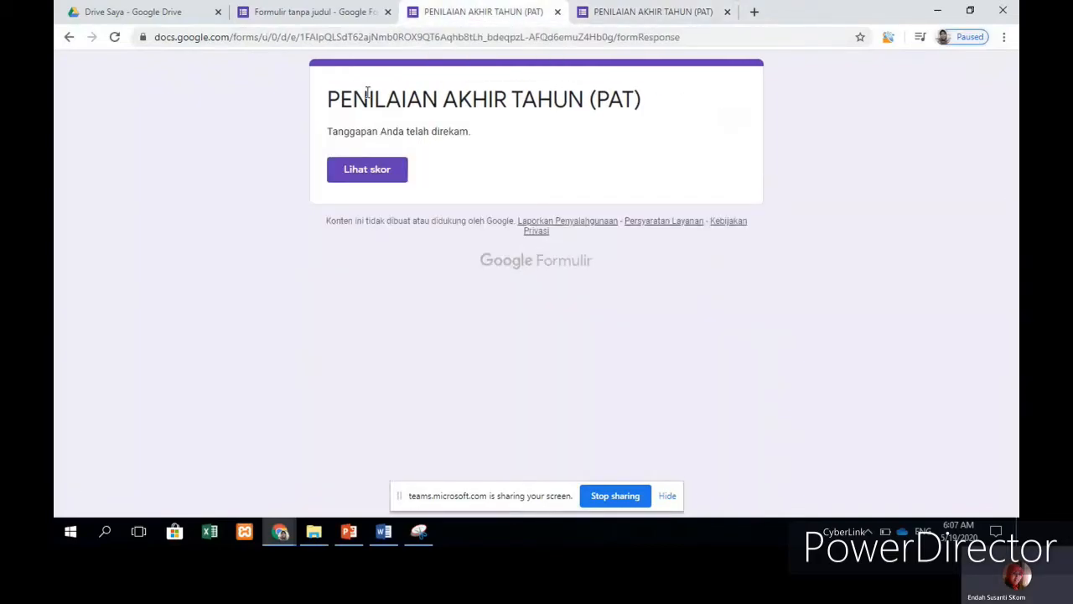
Step: In the form editor's Responses tab, dismiss the tip and review the 1-response summary at 0/35
click(342, 13)
scroll(669, 210, up, 1)
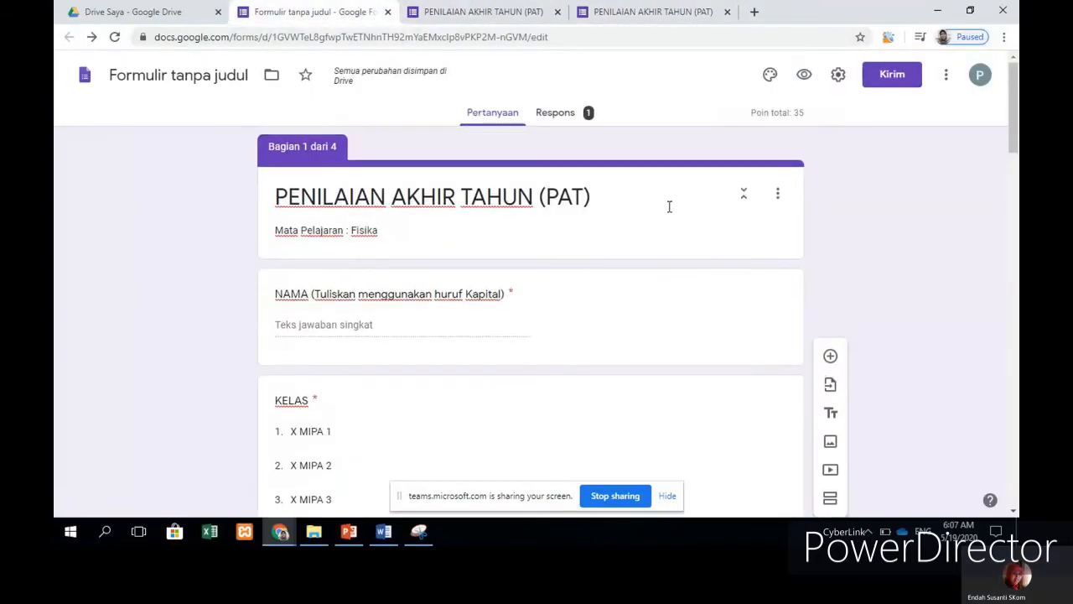
click(559, 119)
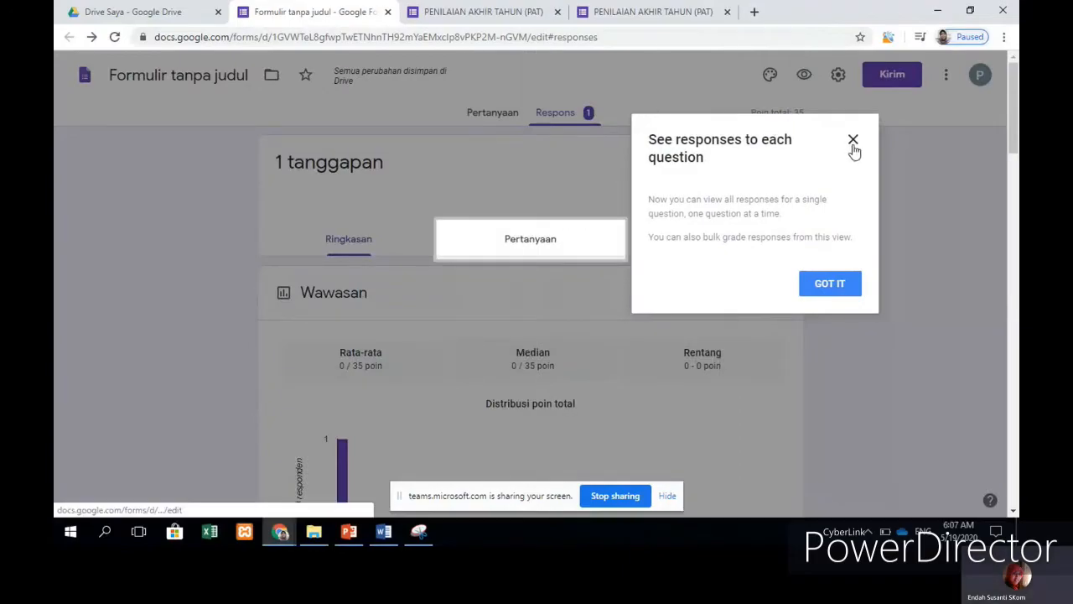
click(853, 144)
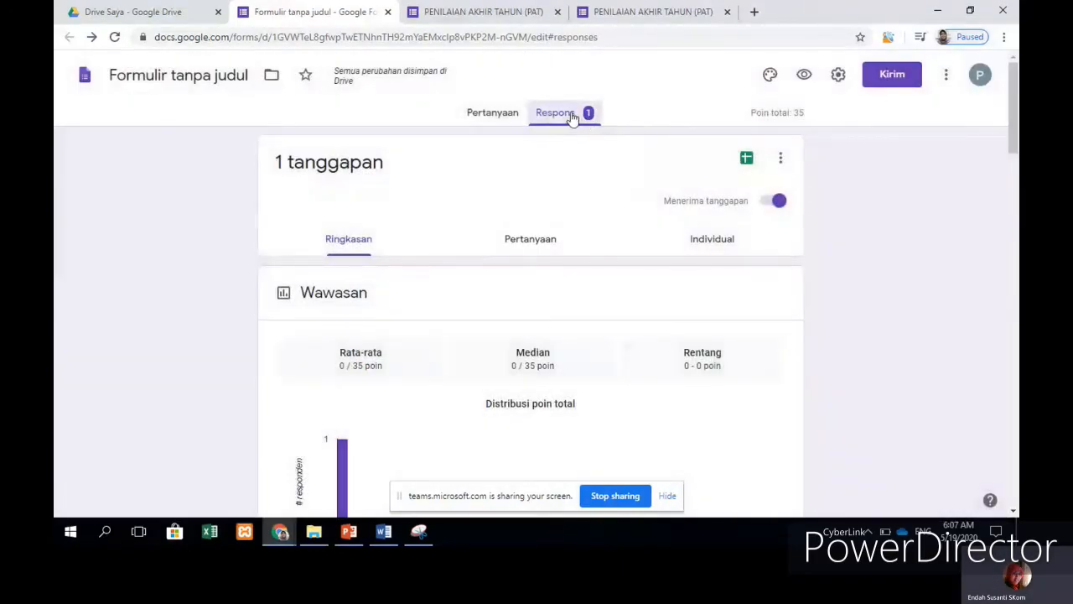
scroll(401, 373, down, 3)
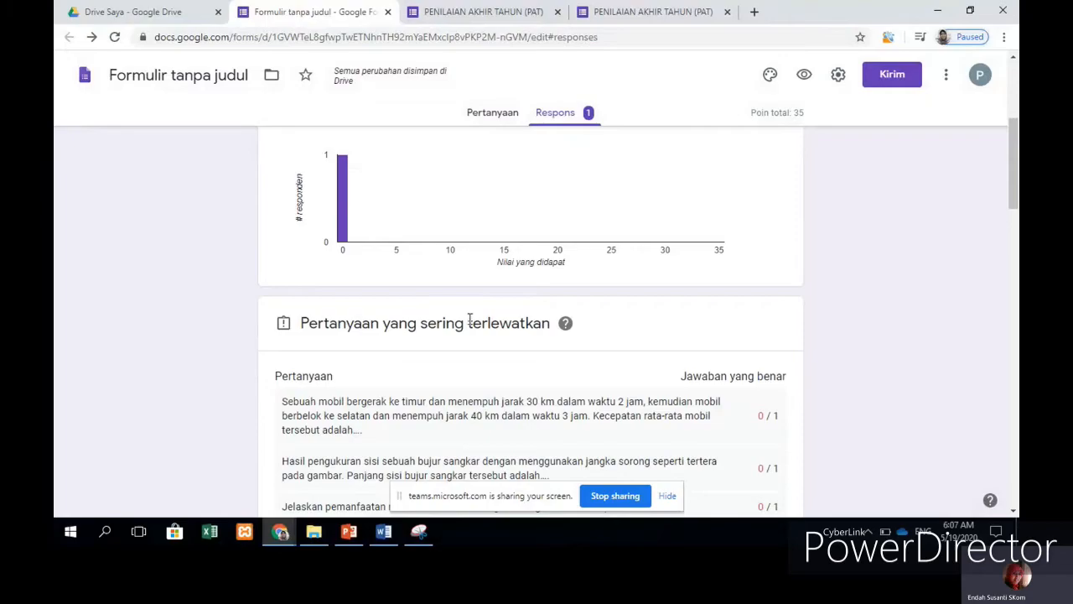
scroll(470, 320, down, 2)
scroll(469, 320, up, 6)
scroll(470, 320, down, 8)
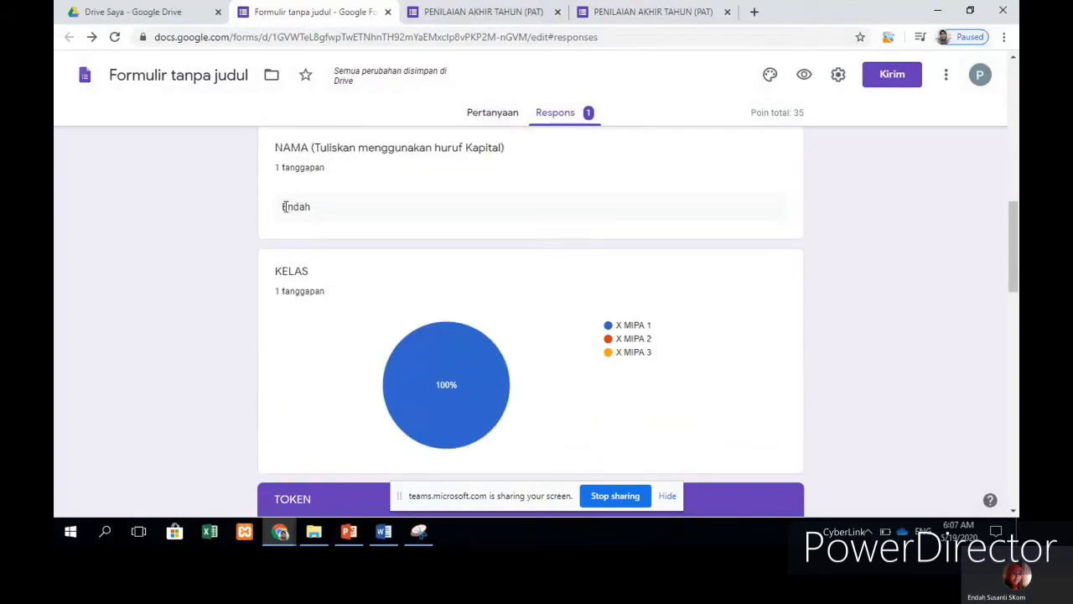
scroll(493, 220, down, 4)
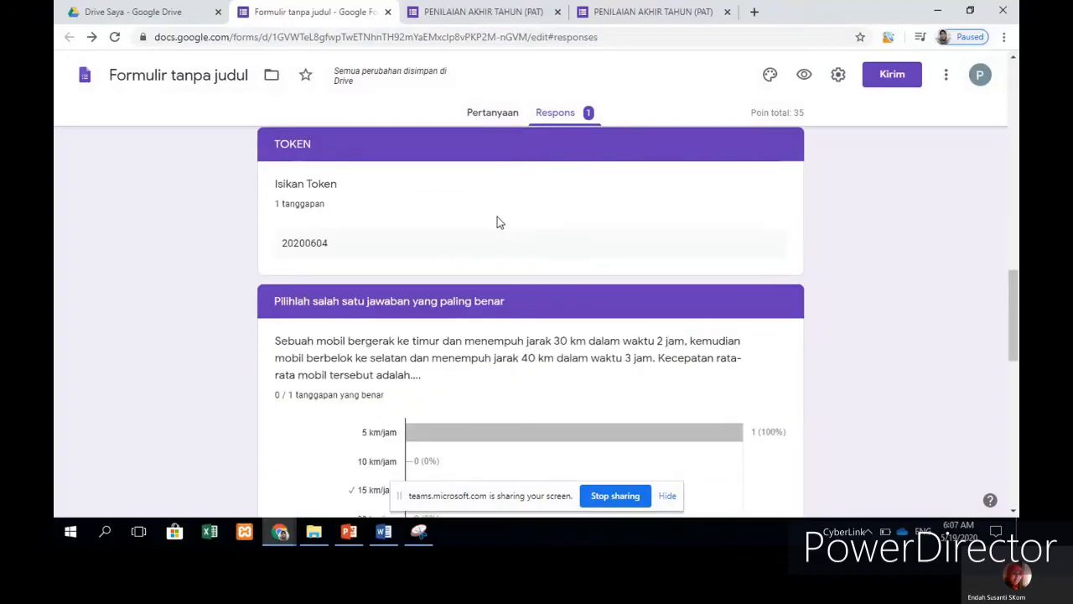
scroll(497, 220, down, 4)
scroll(611, 262, up, 3)
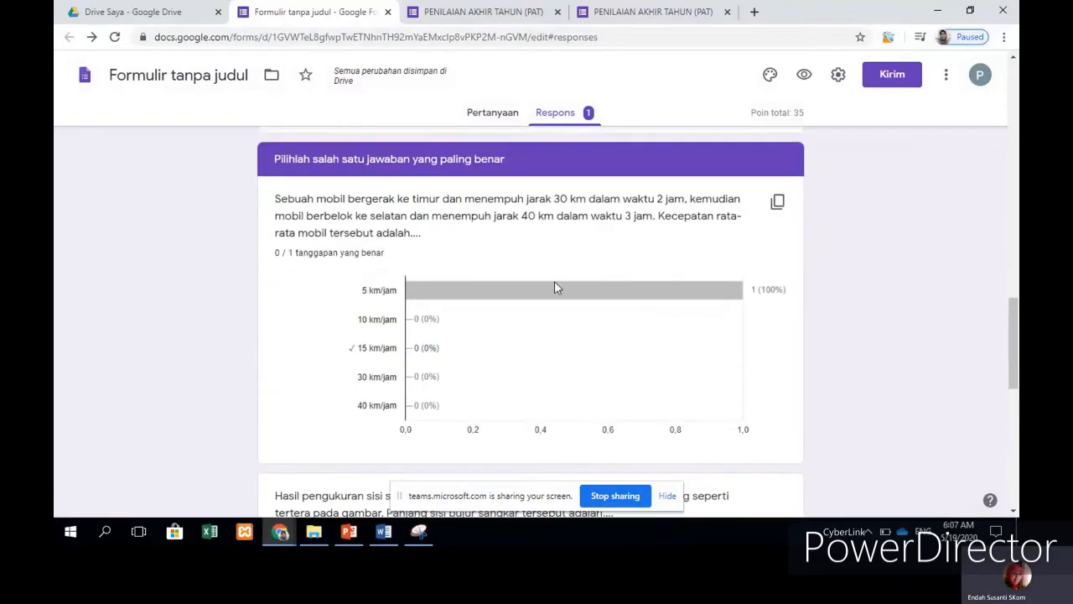
scroll(738, 282, down, 7)
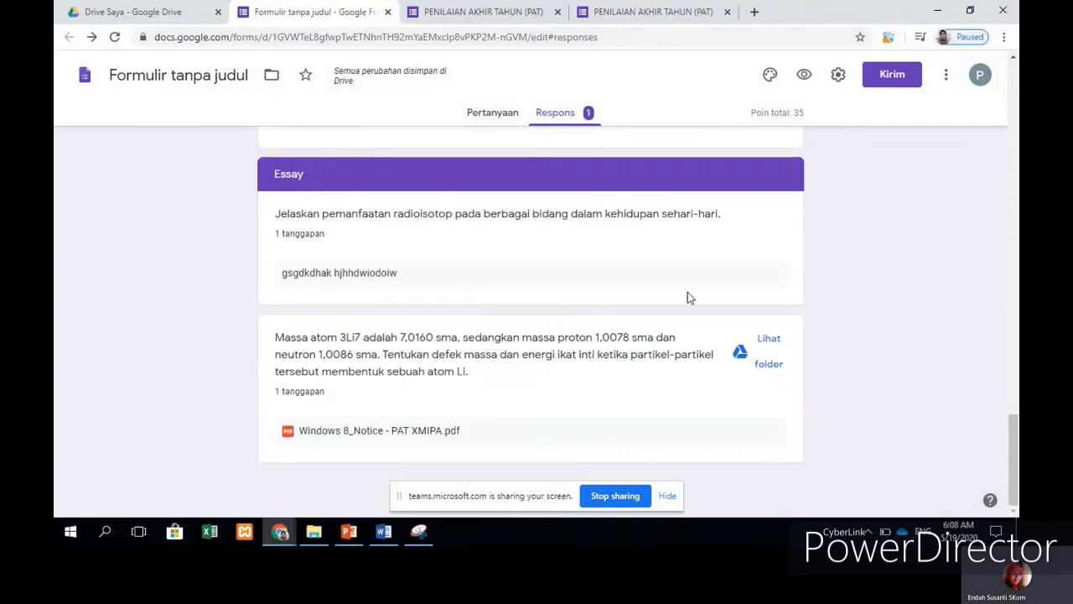
scroll(742, 281, up, 20)
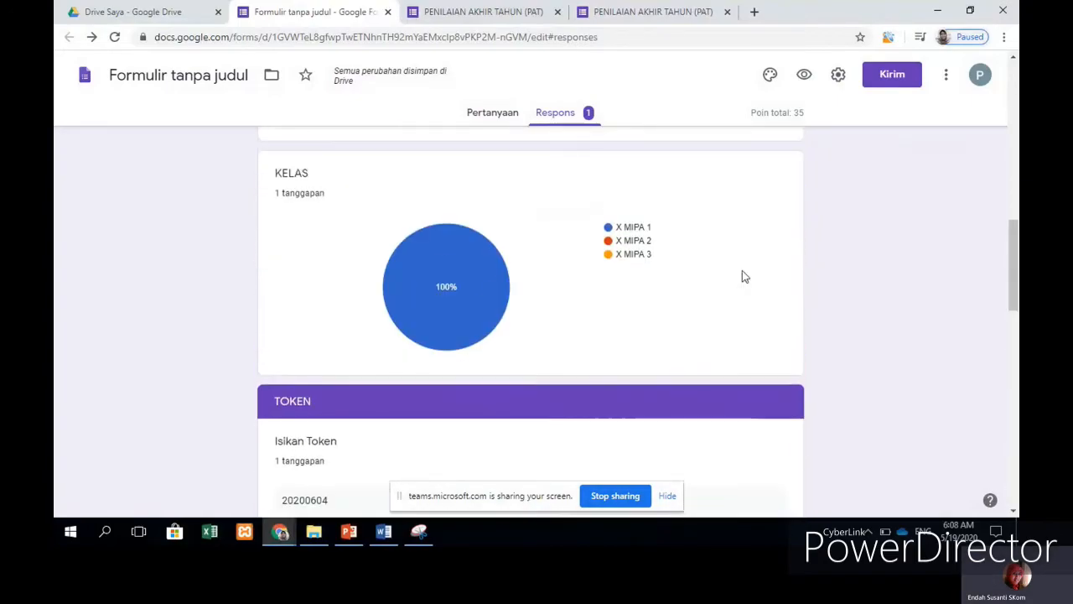
scroll(742, 268, up, 5)
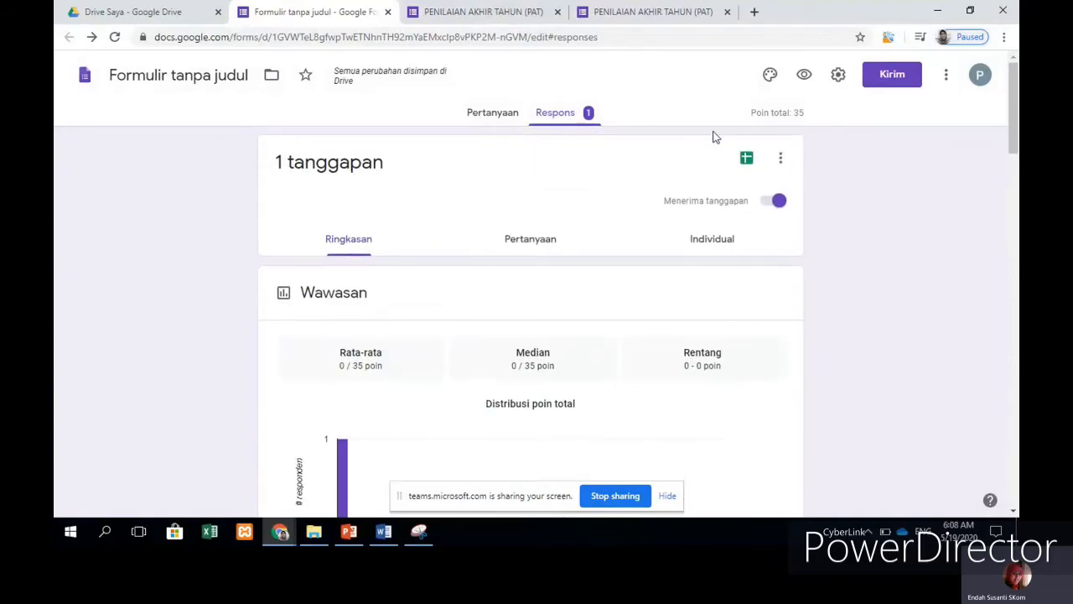
Step: Download all responses as a zipped CSV and open the archive in WinRAR
click(783, 159)
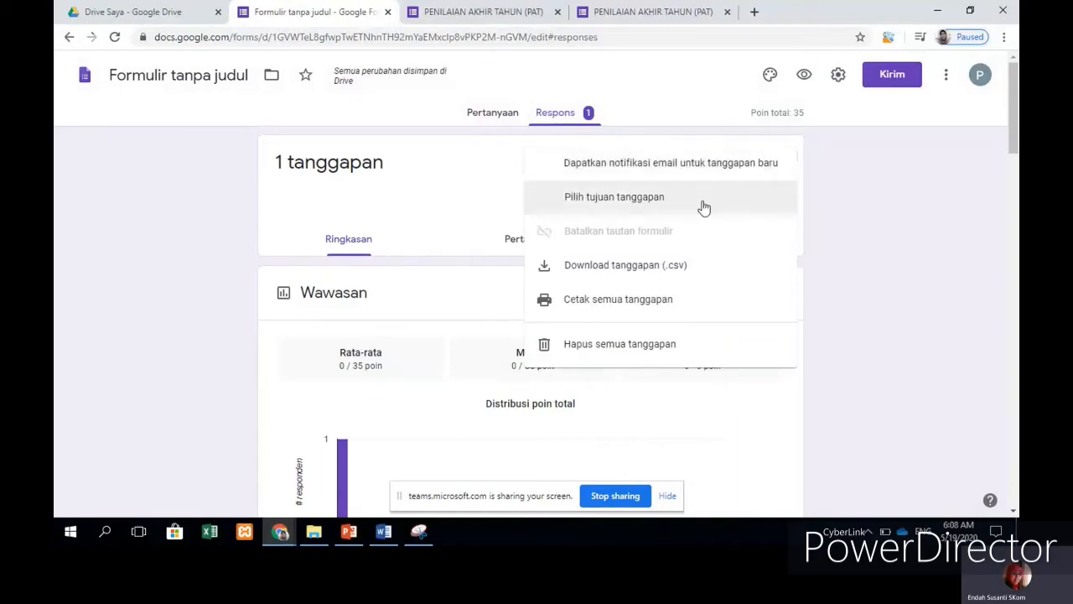
click(643, 265)
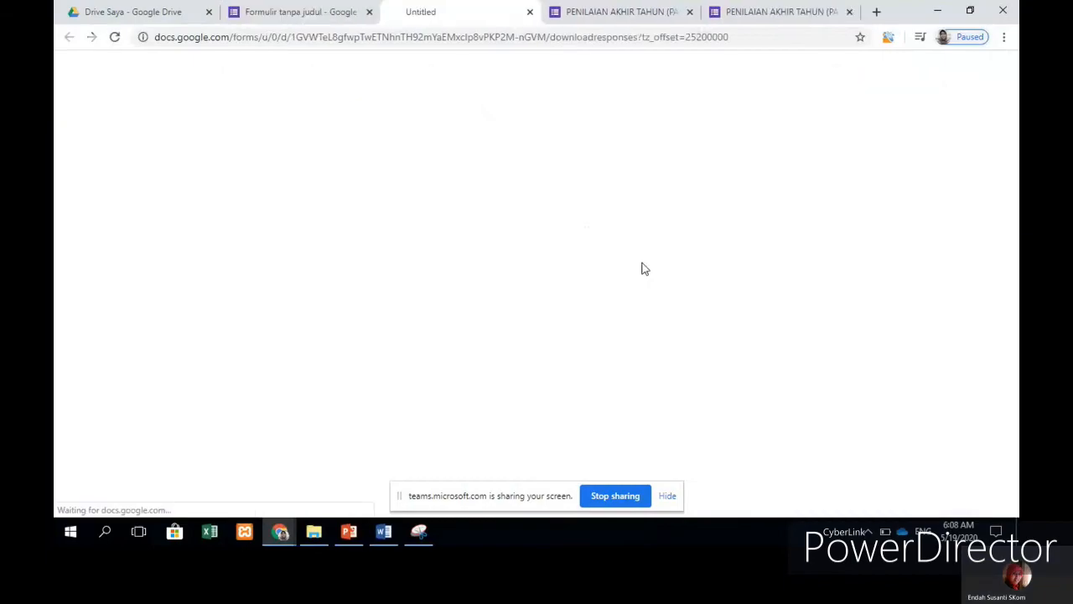
click(200, 501)
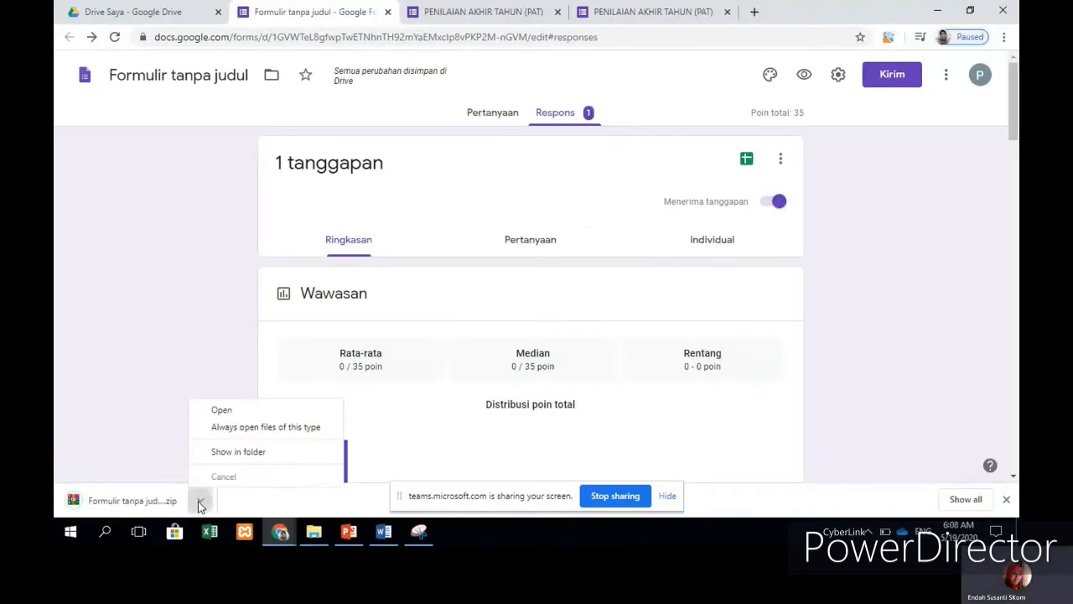
click(152, 505)
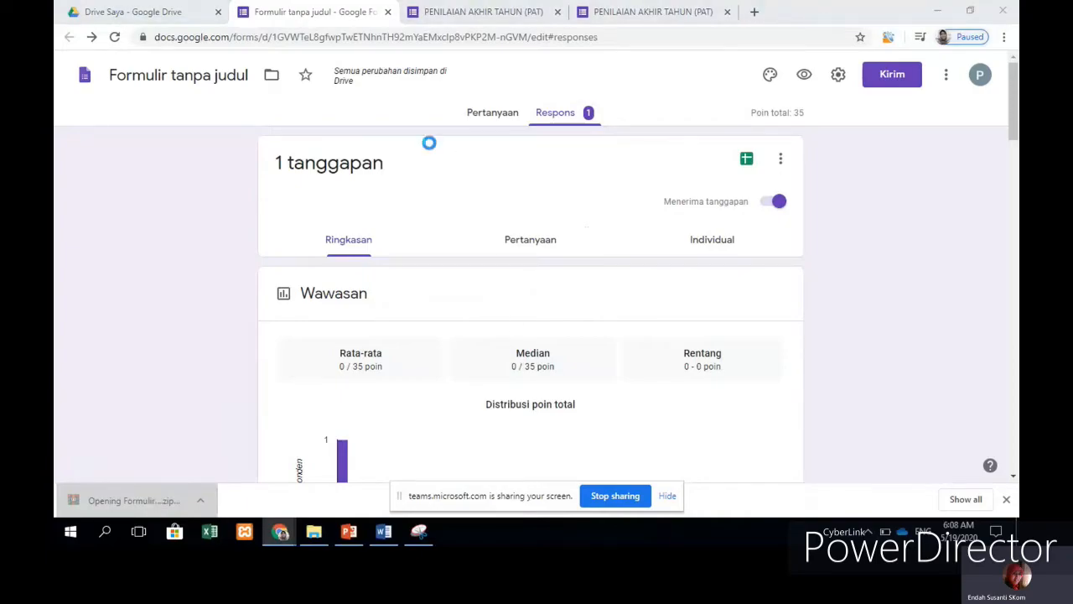
click(564, 268)
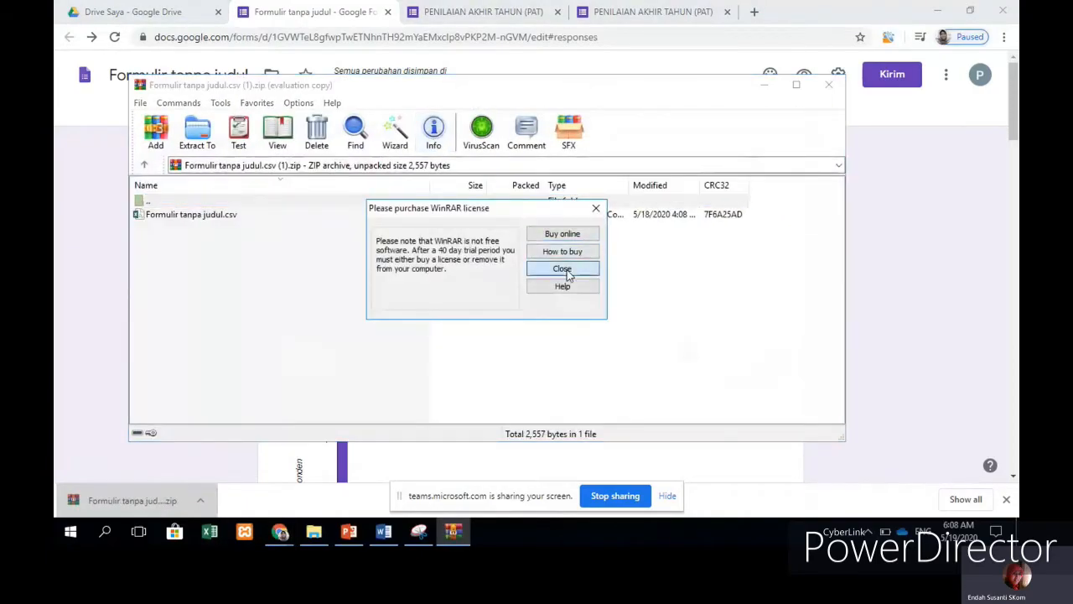
Step: Open Formulir tanpa judul.csv from the archive in Excel
click(212, 216)
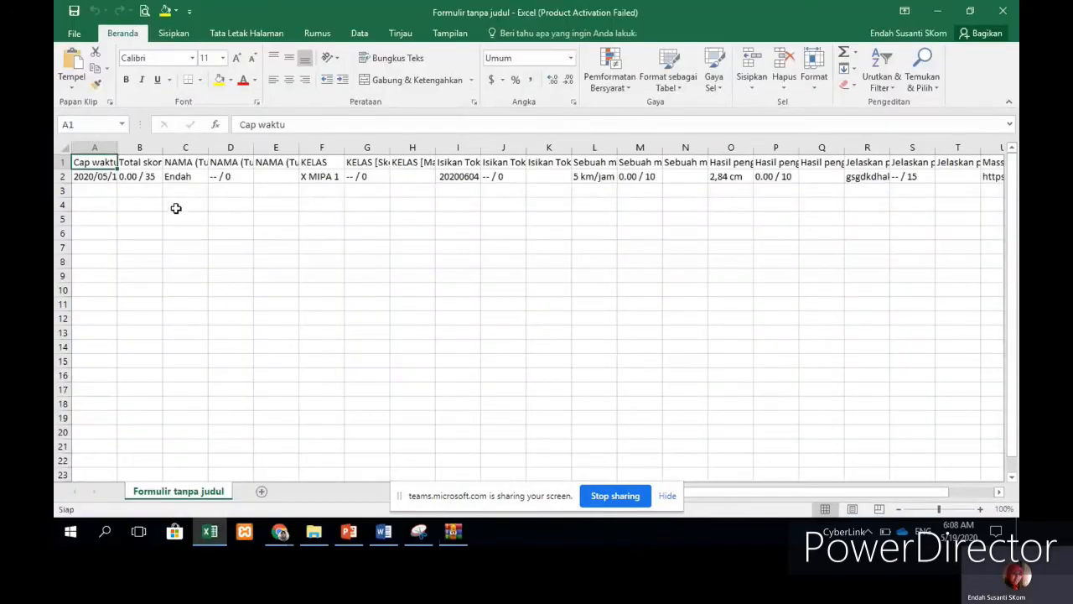
Step: Dismiss the Office notice, widen column A for the full timestamp, and widen Total skor slightly
click(159, 176)
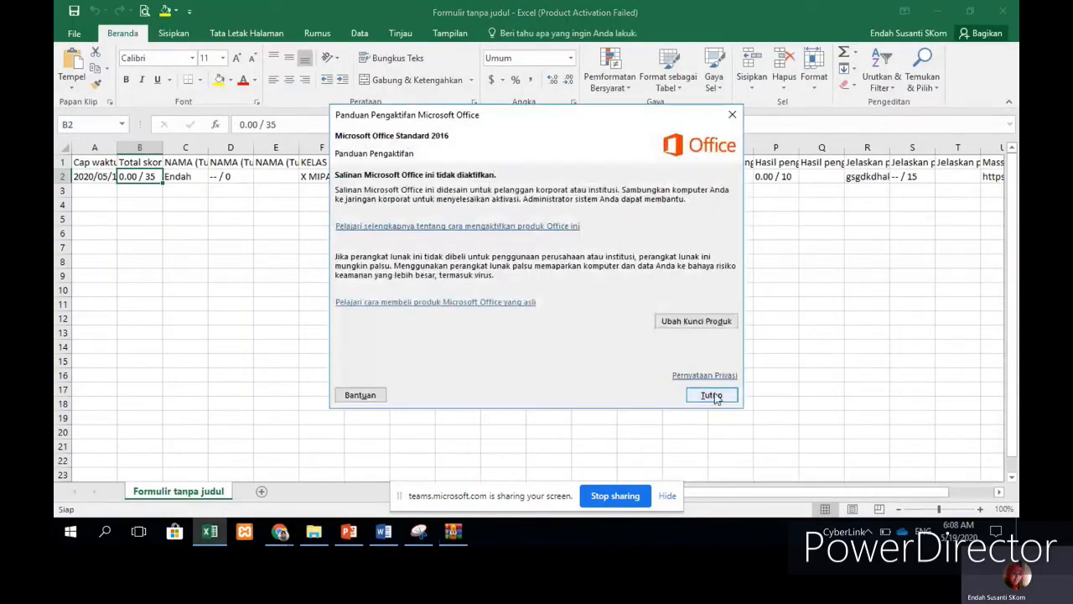
click(719, 398)
click(549, 303)
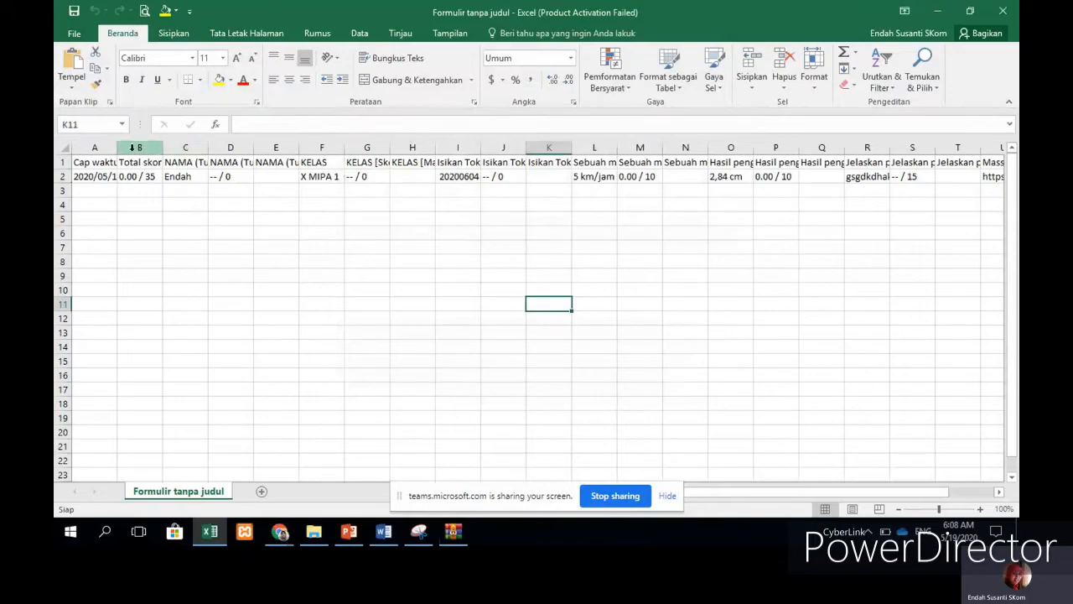
drag(118, 147, 224, 144)
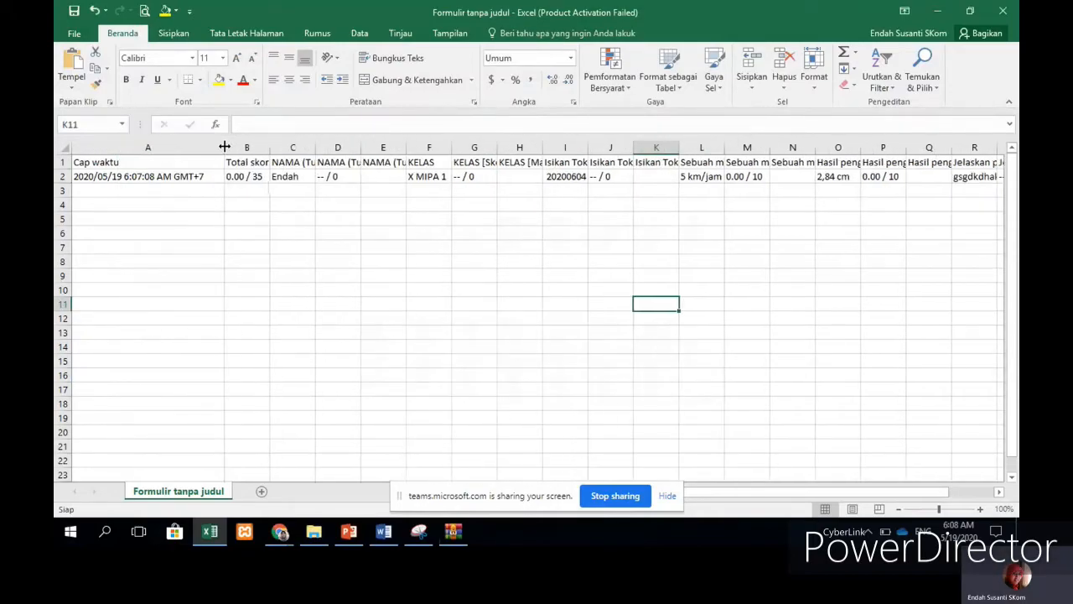
click(141, 178)
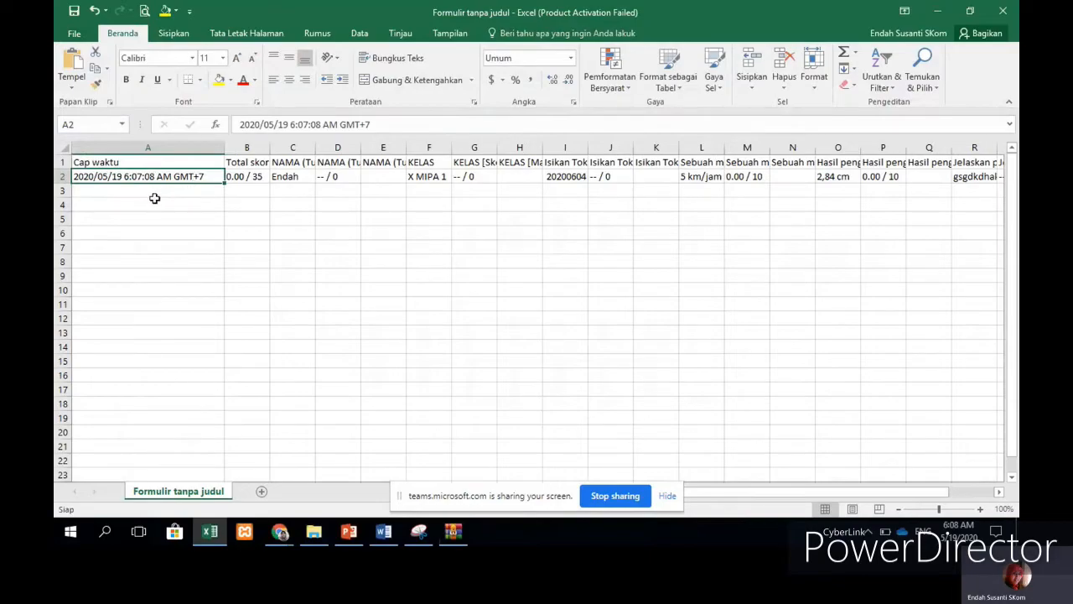
drag(269, 148, 281, 147)
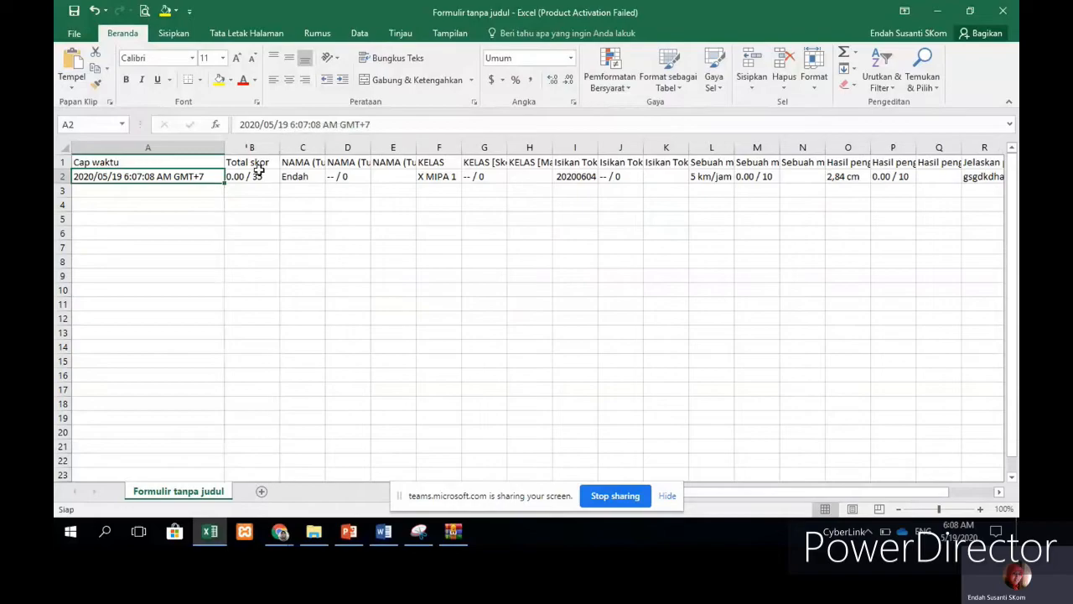
click(257, 176)
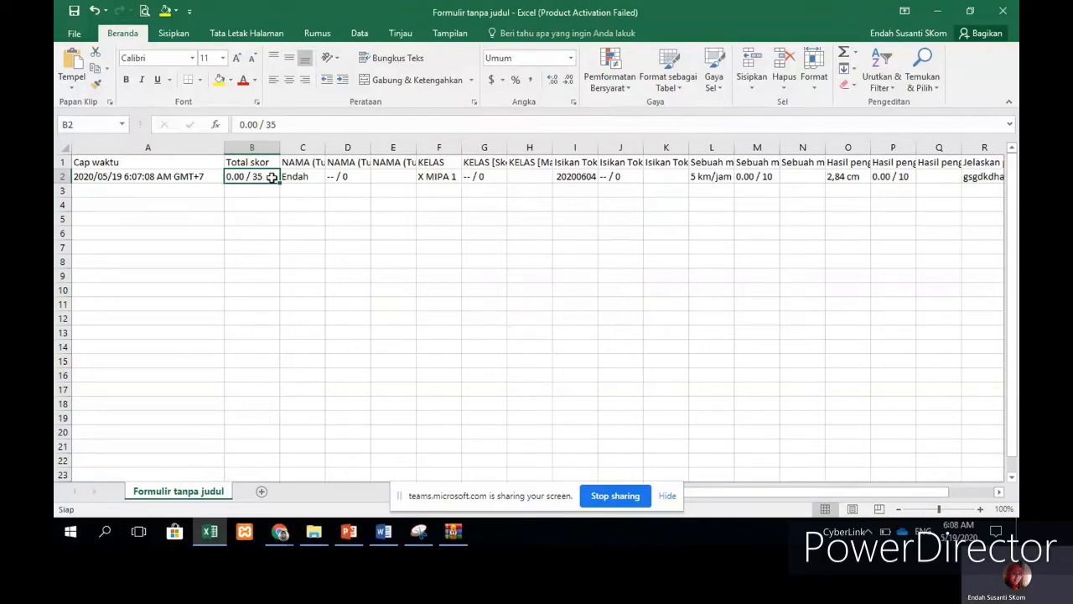
Step: Widen the second NAMA, Isikan Token and first car-motion question columns
click(317, 174)
click(359, 174)
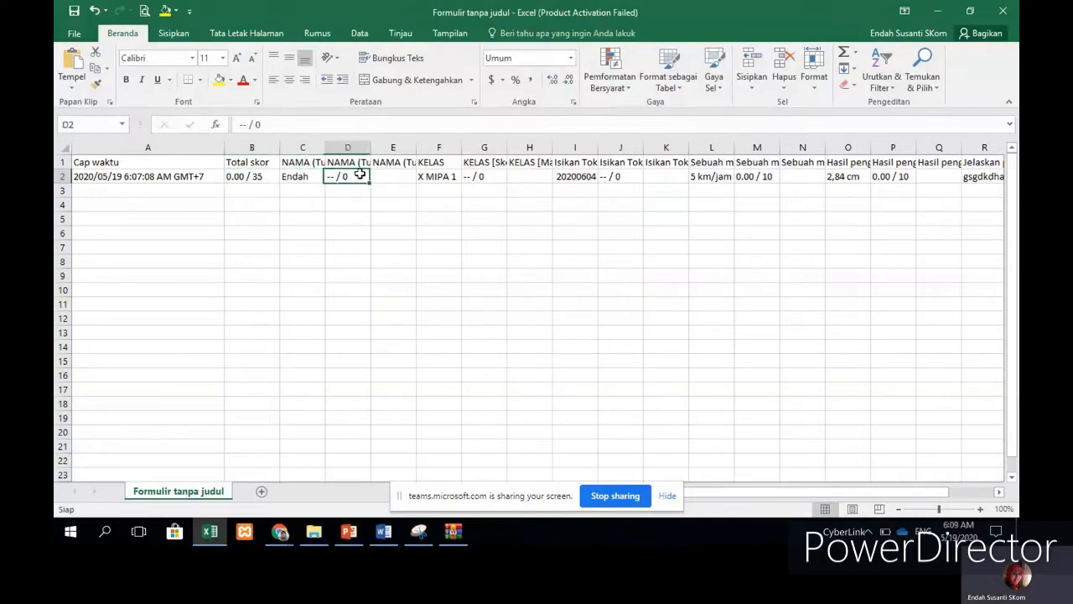
drag(370, 148, 403, 147)
click(472, 176)
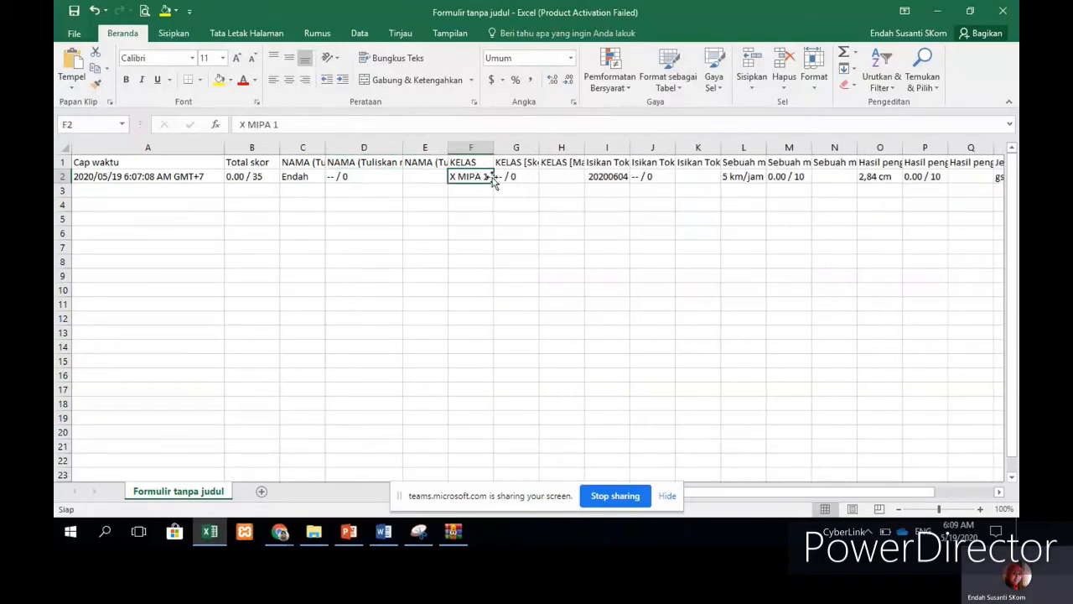
click(616, 177)
drag(632, 147, 659, 147)
click(773, 148)
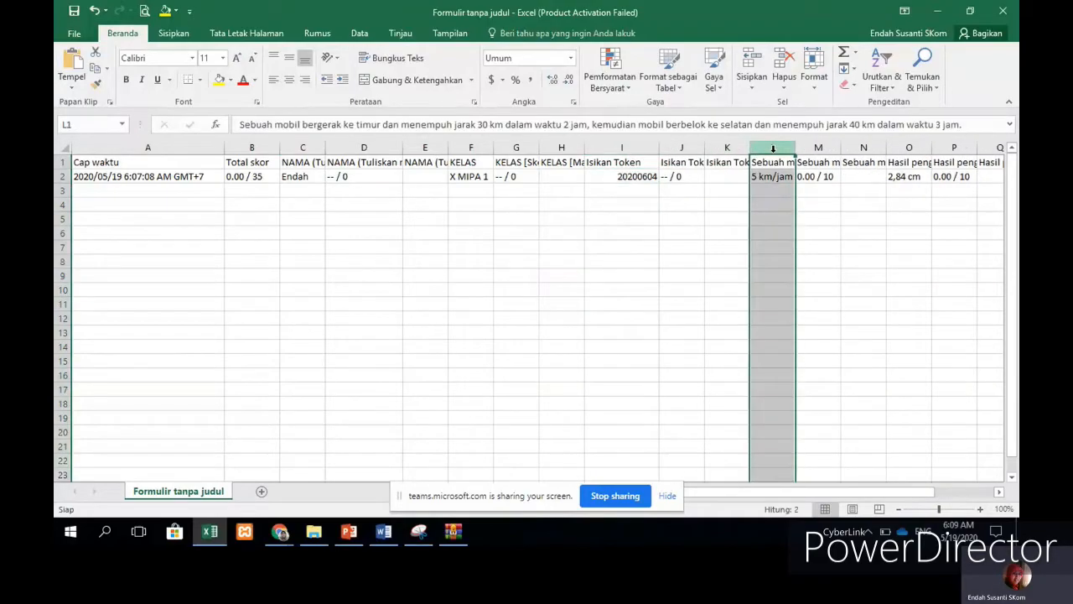
drag(795, 148, 897, 151)
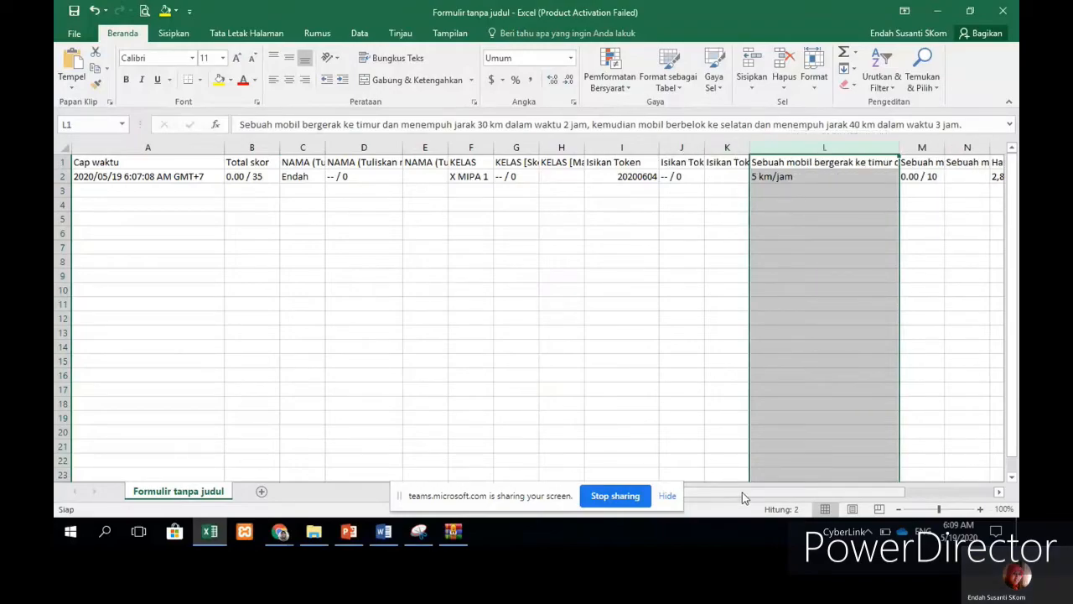
drag(742, 495, 800, 495)
Step: Widen the second car question and Hasil pengukuran columns, and read the Jelaskan answer
click(513, 161)
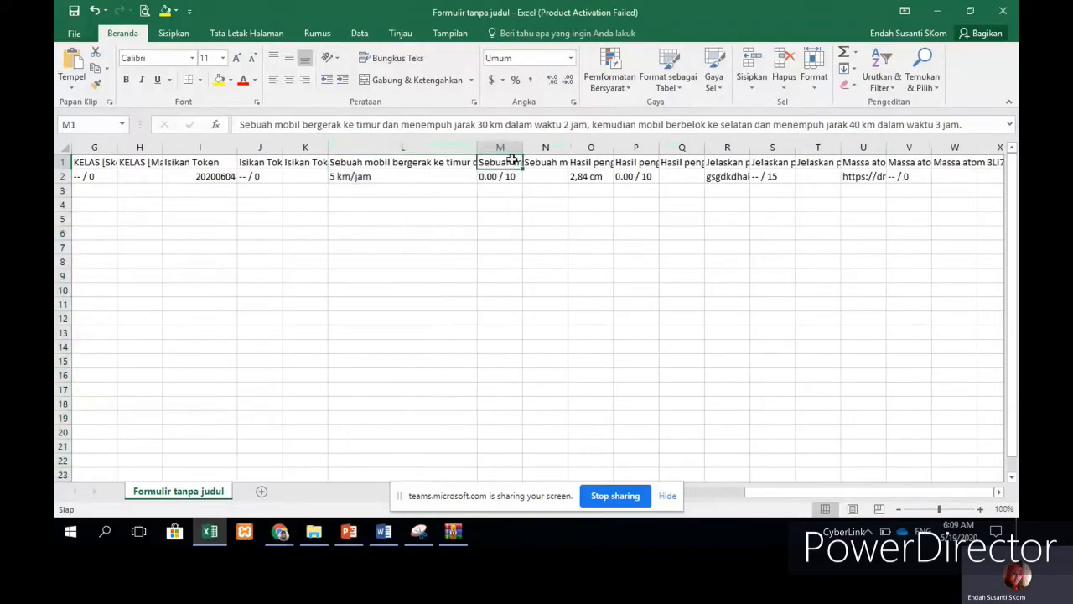
drag(521, 148, 585, 148)
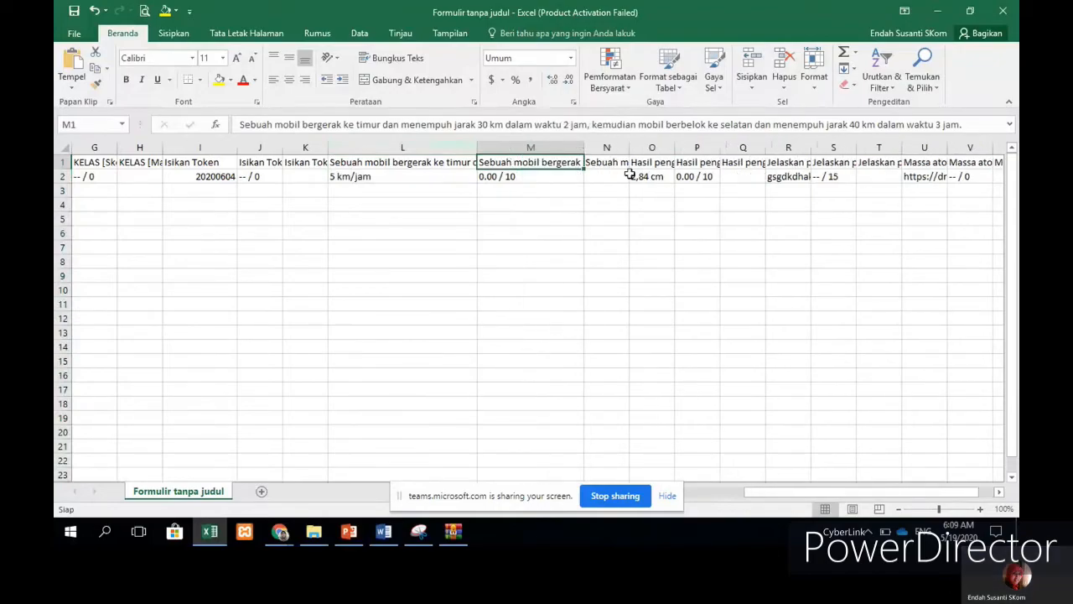
drag(675, 149, 751, 148)
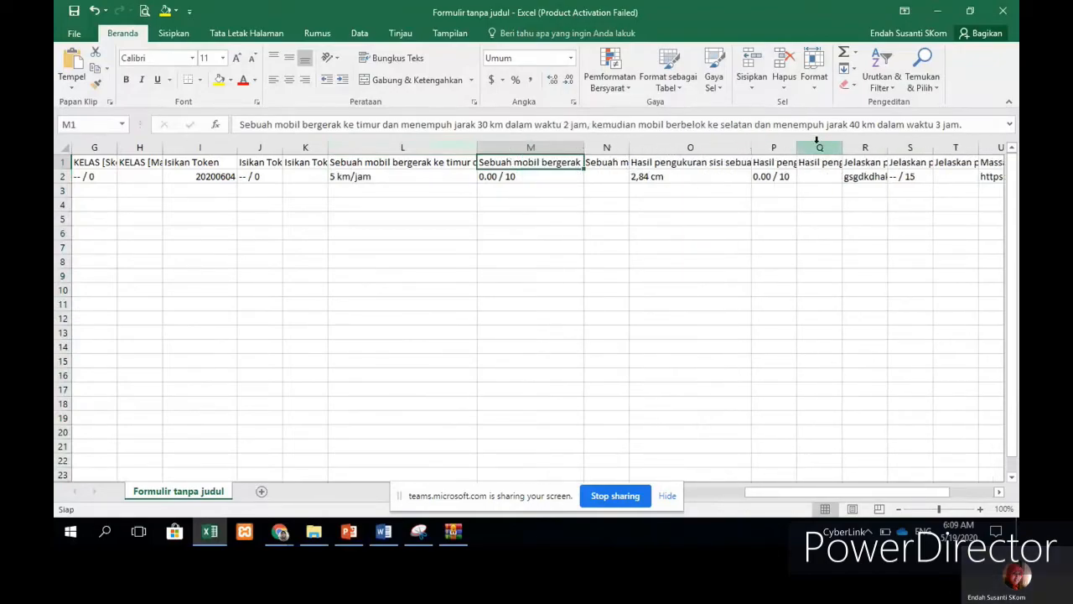
click(865, 162)
click(851, 208)
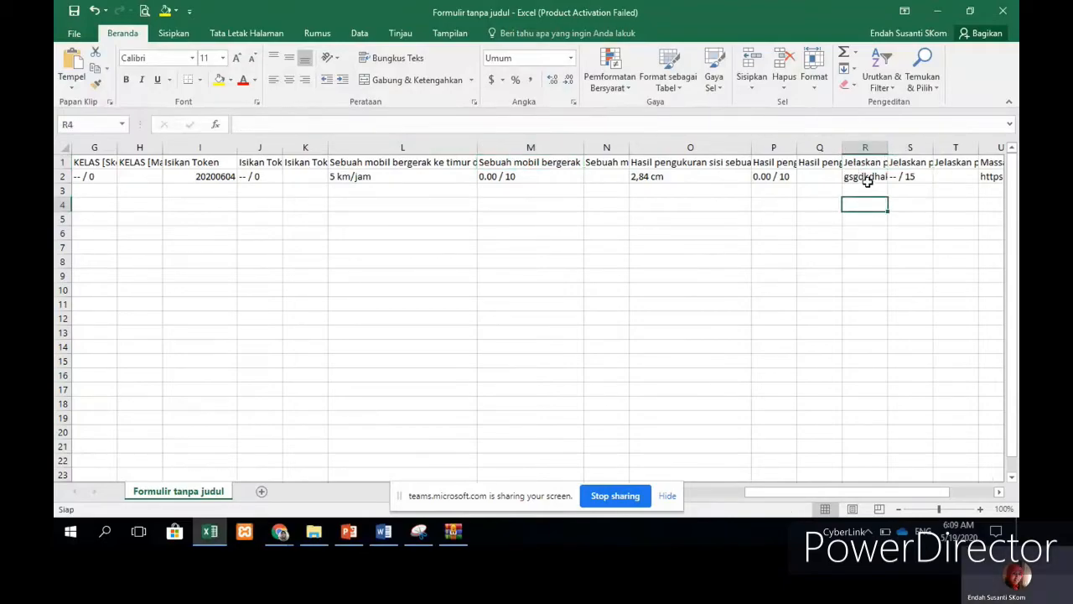
click(867, 177)
drag(871, 492, 844, 496)
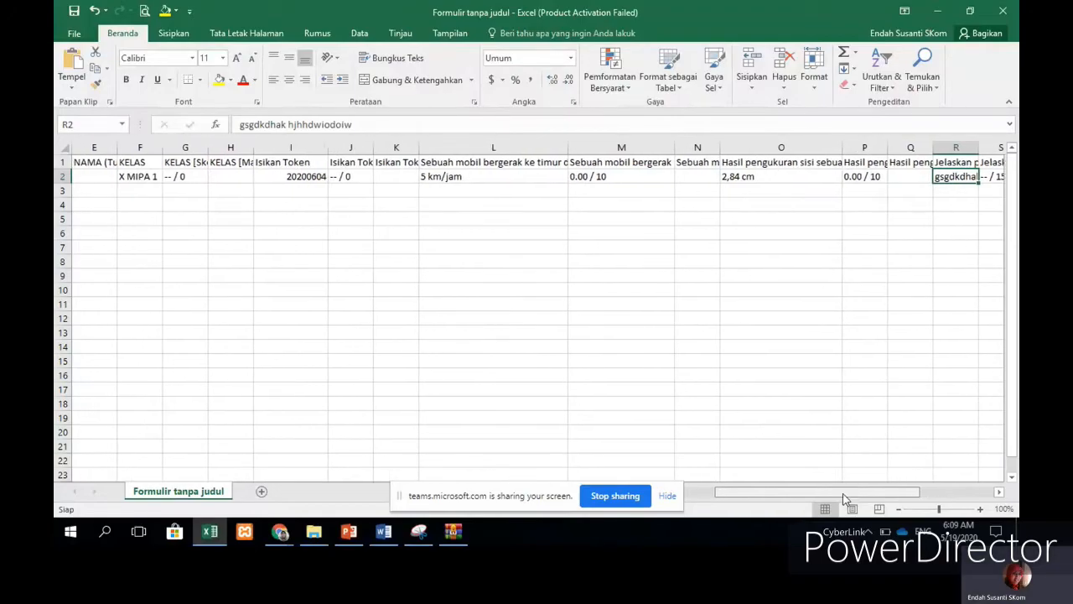
Step: Check the test answers, including 2,84 cm measurement and 0.00 / 10 score
click(616, 187)
click(590, 174)
click(771, 178)
click(608, 193)
click(764, 177)
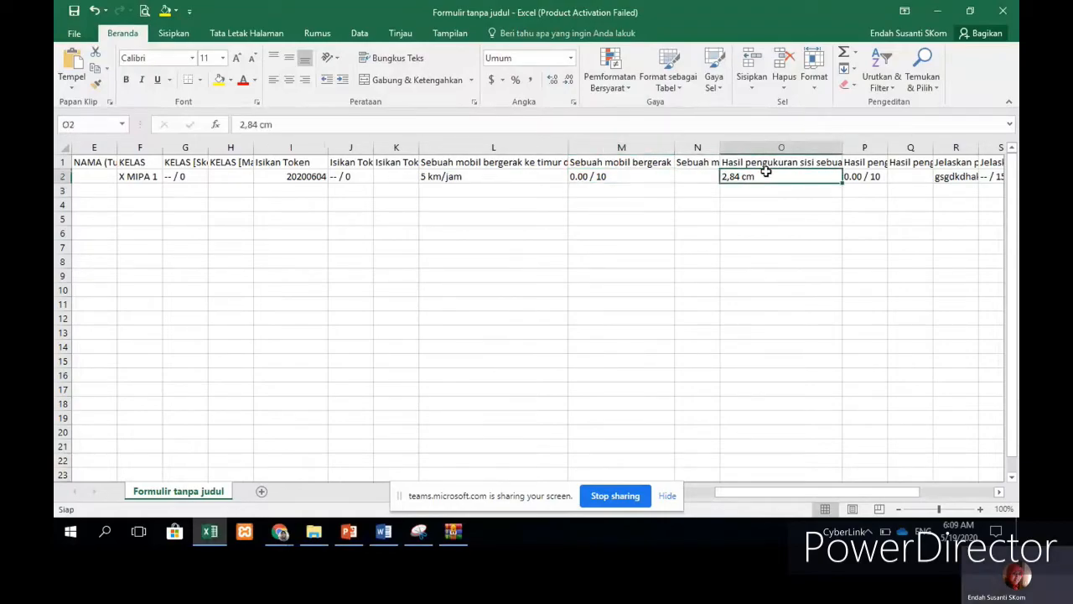
scroll(837, 187, down, 1)
scroll(863, 179, up, 1)
click(635, 187)
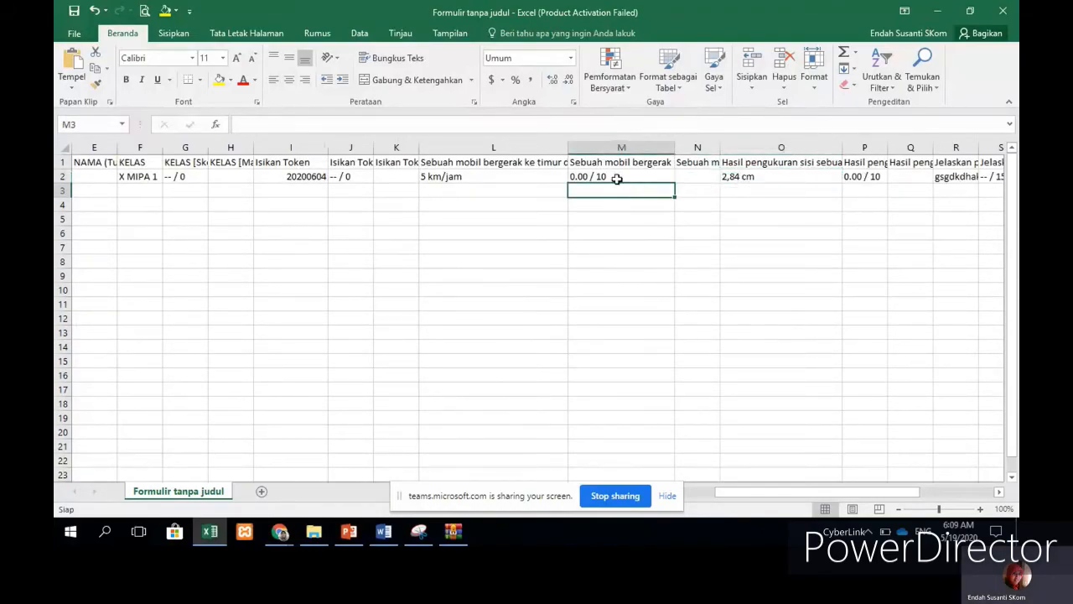
click(614, 174)
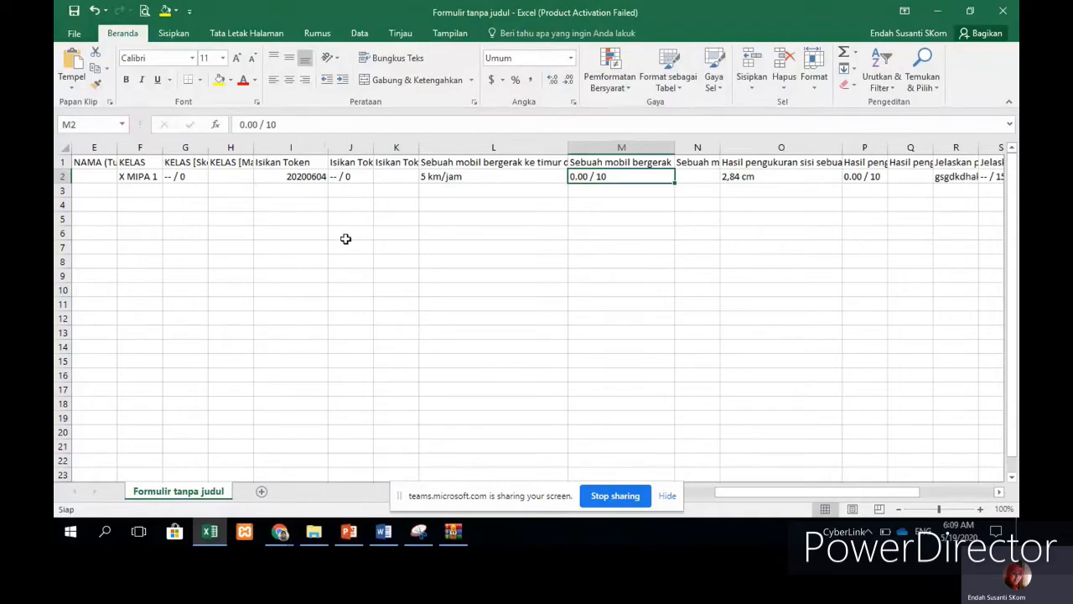
drag(809, 493, 536, 363)
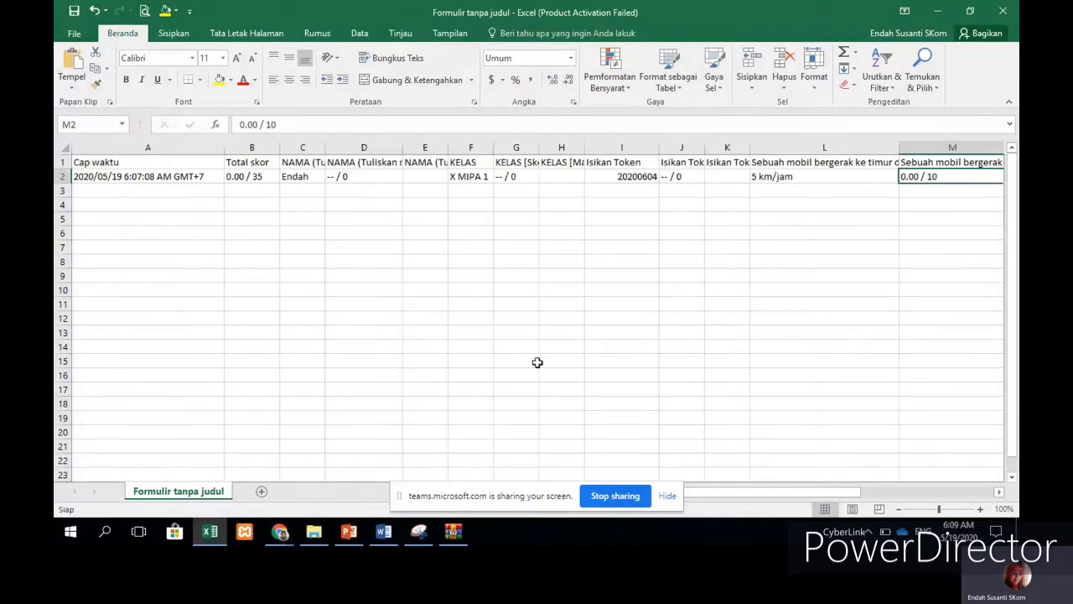
click(471, 289)
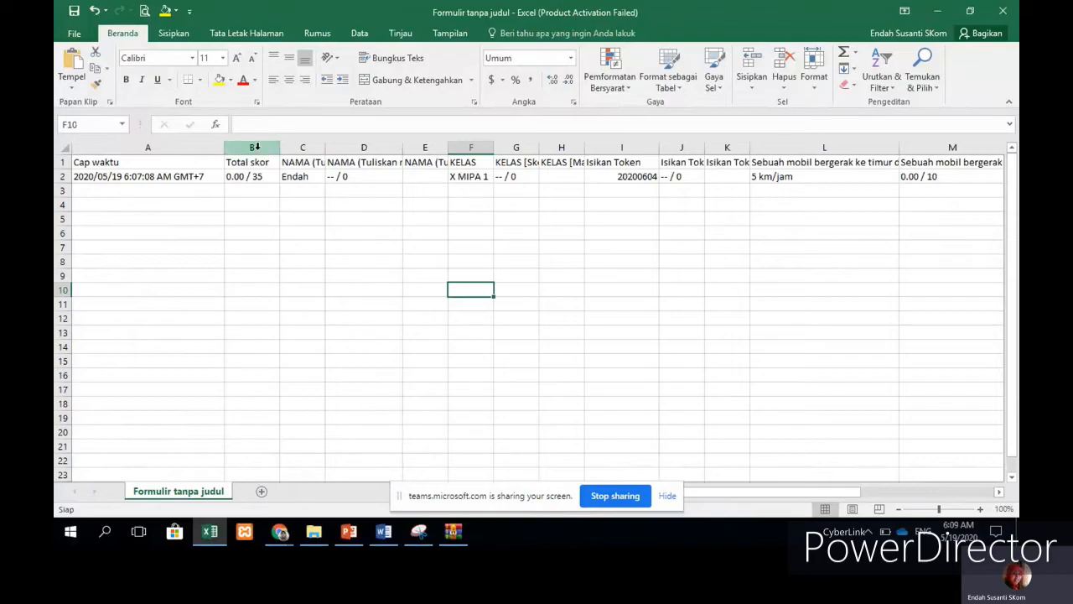
Step: Hide the Cap waktu column, columns D–E, and all the question columns
right_click(144, 151)
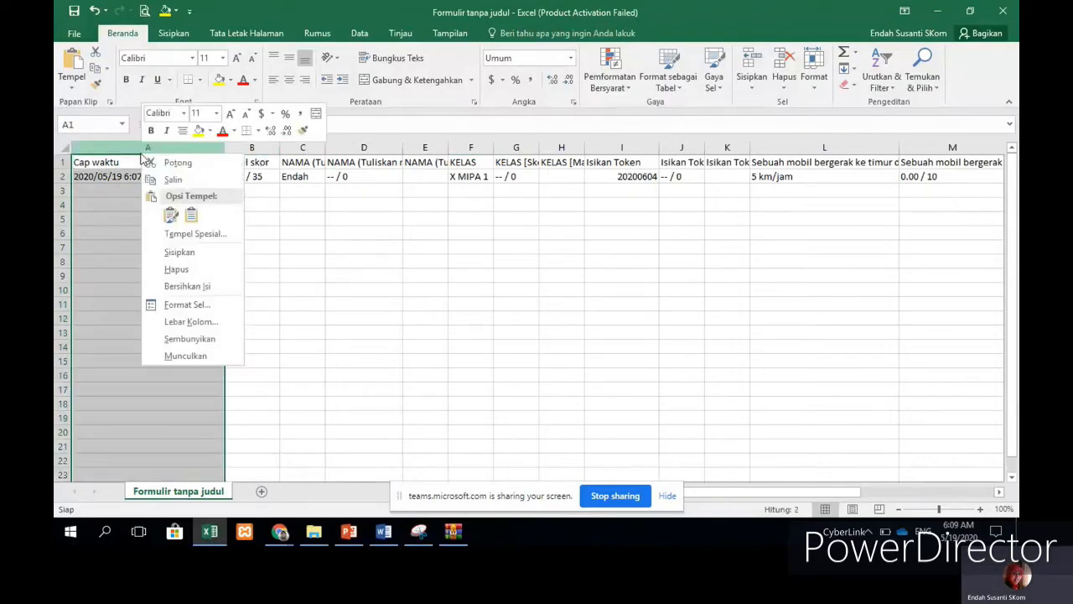
click(209, 353)
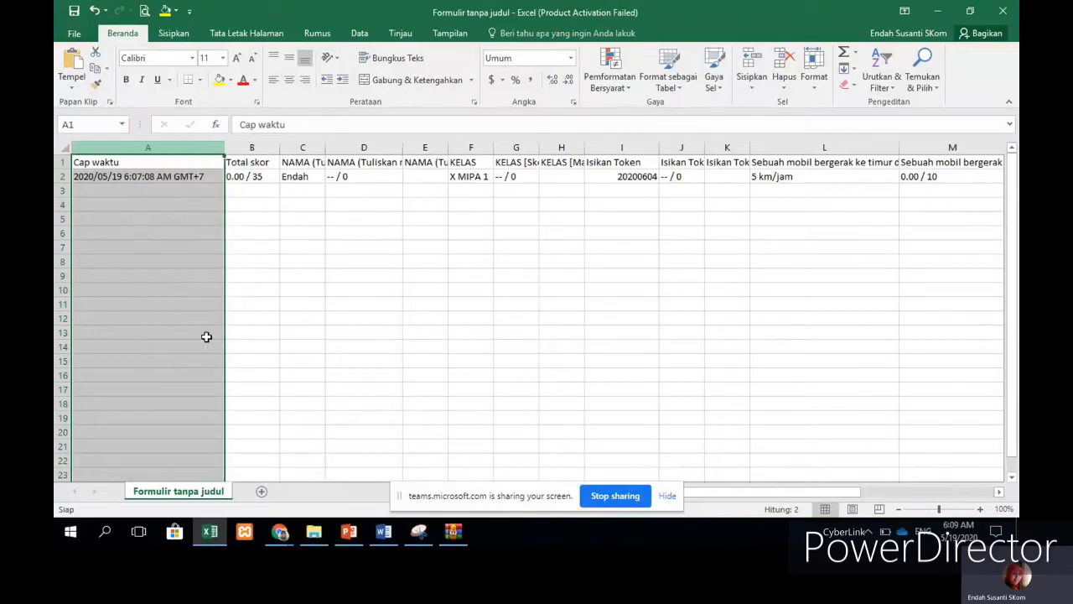
click(202, 147)
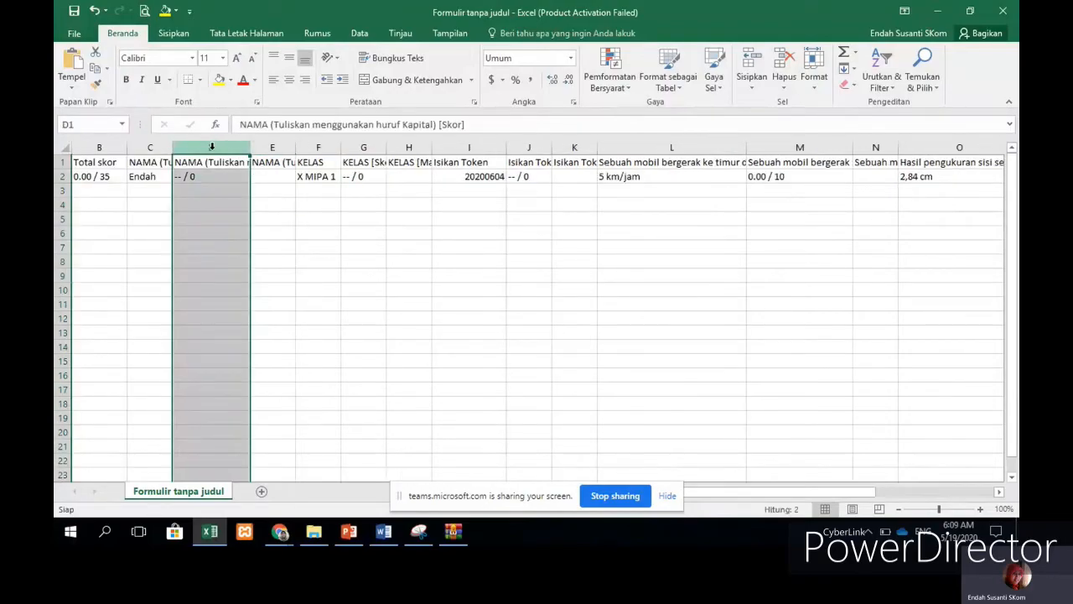
drag(211, 147, 272, 147)
right_click(272, 151)
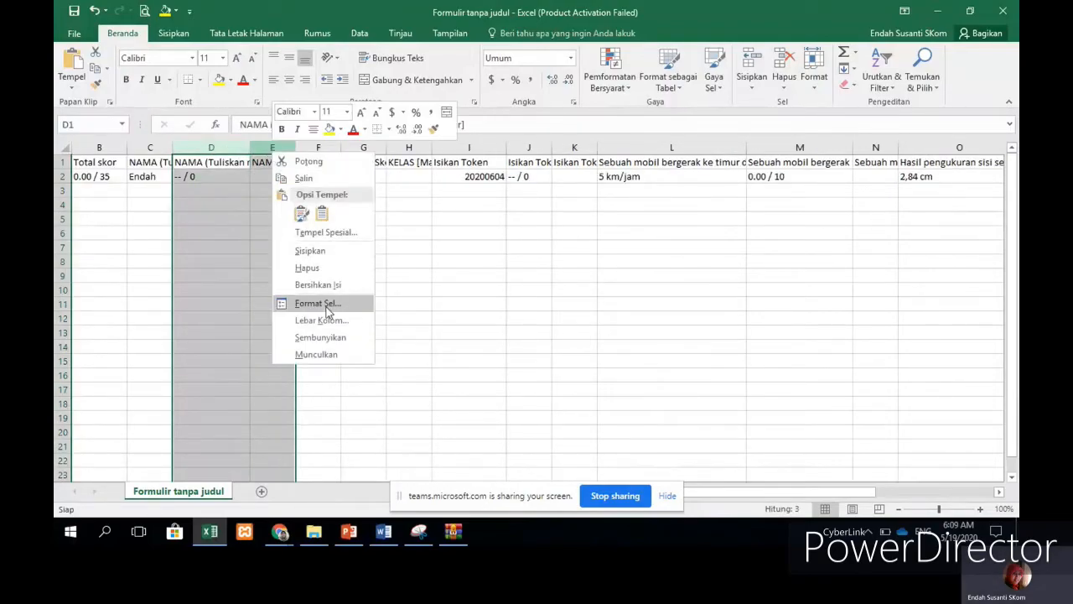
click(327, 338)
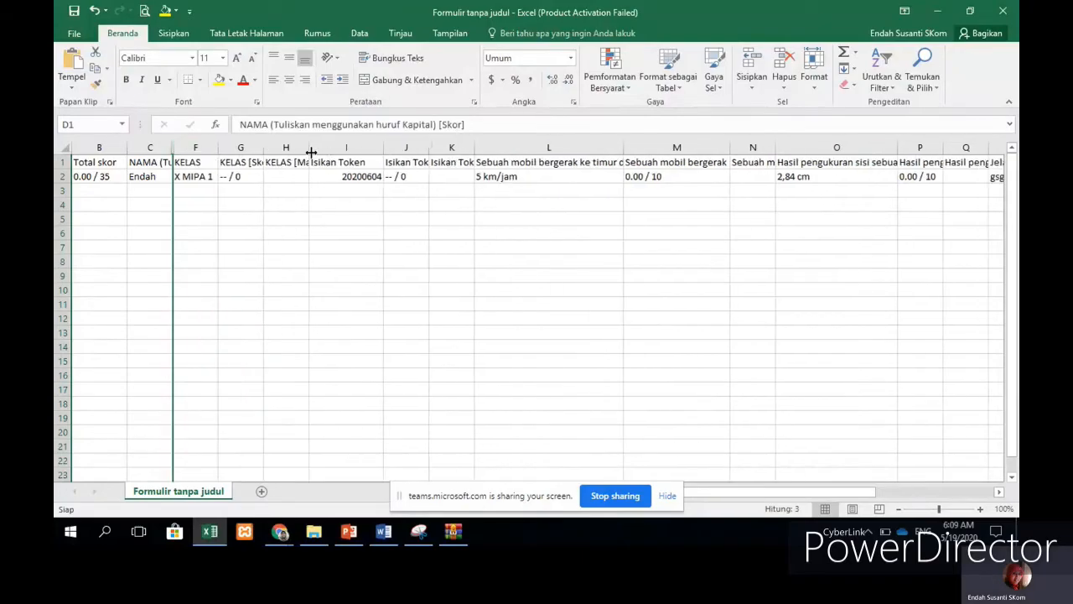
drag(240, 148, 752, 158)
right_click(754, 148)
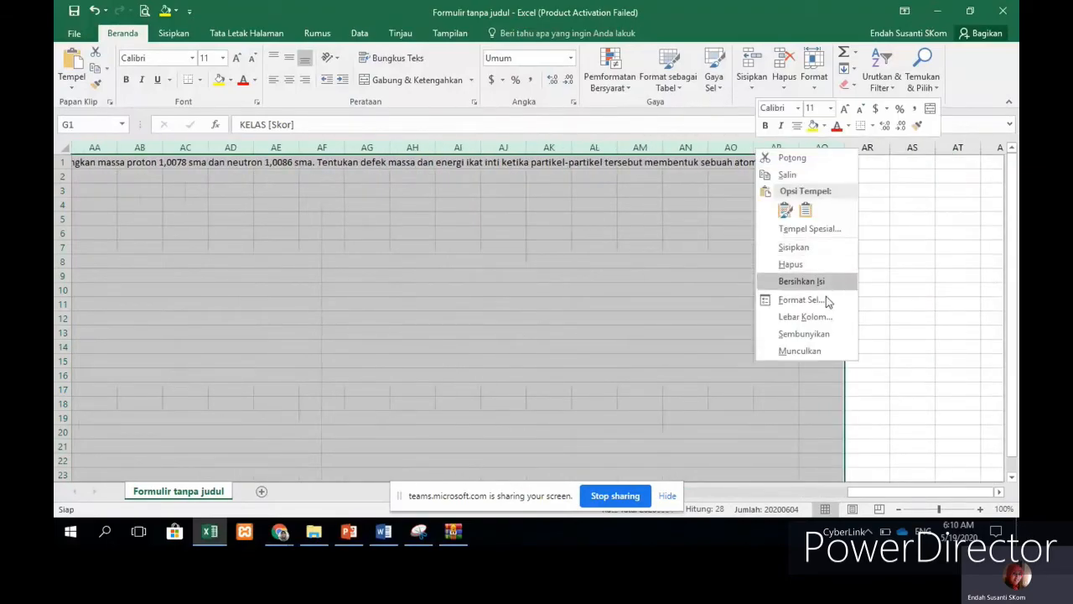
click(800, 350)
click(519, 233)
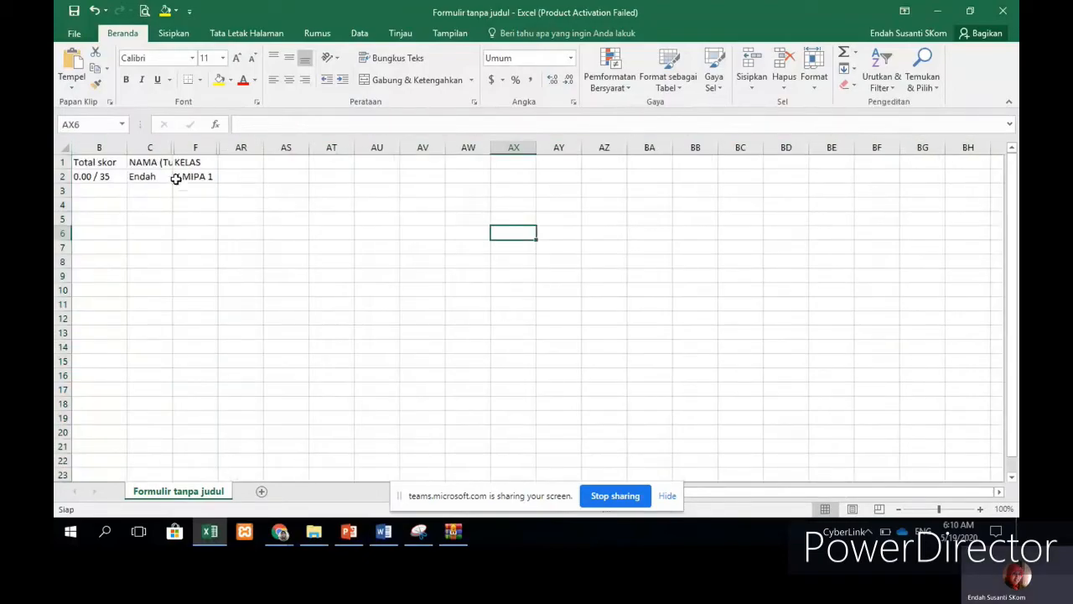
Step: Select the response range B2:F12 and open the Sort dialog from the Data tab
click(192, 206)
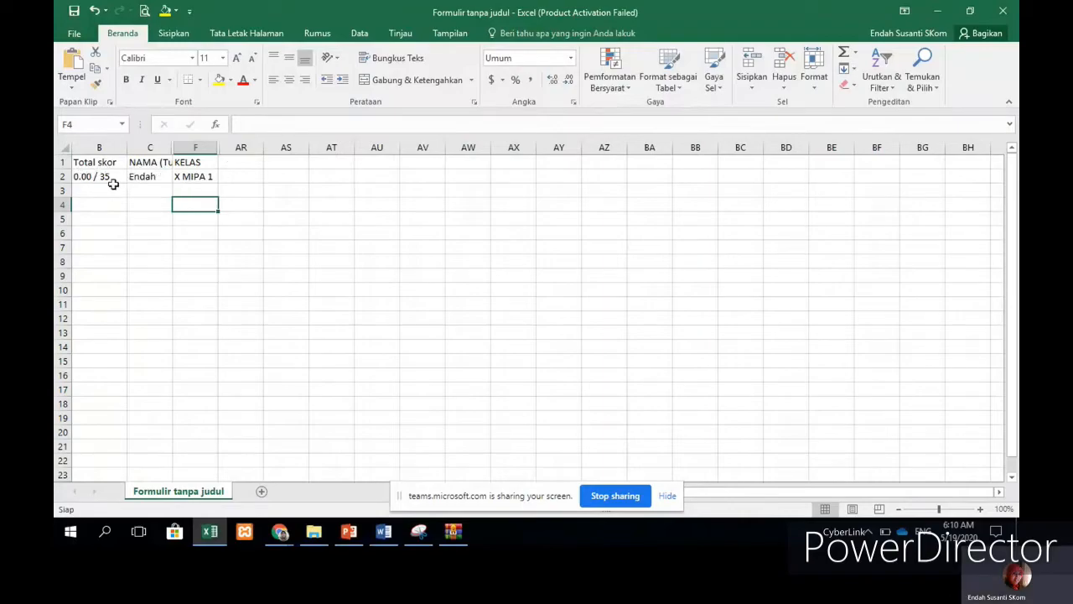
drag(95, 176, 210, 314)
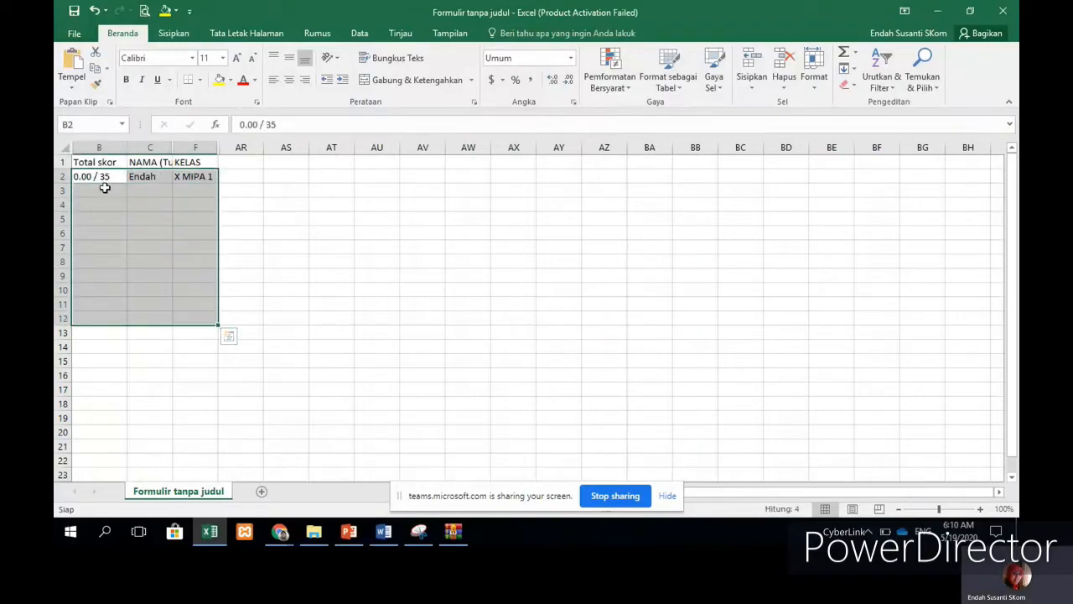
click(360, 33)
click(362, 67)
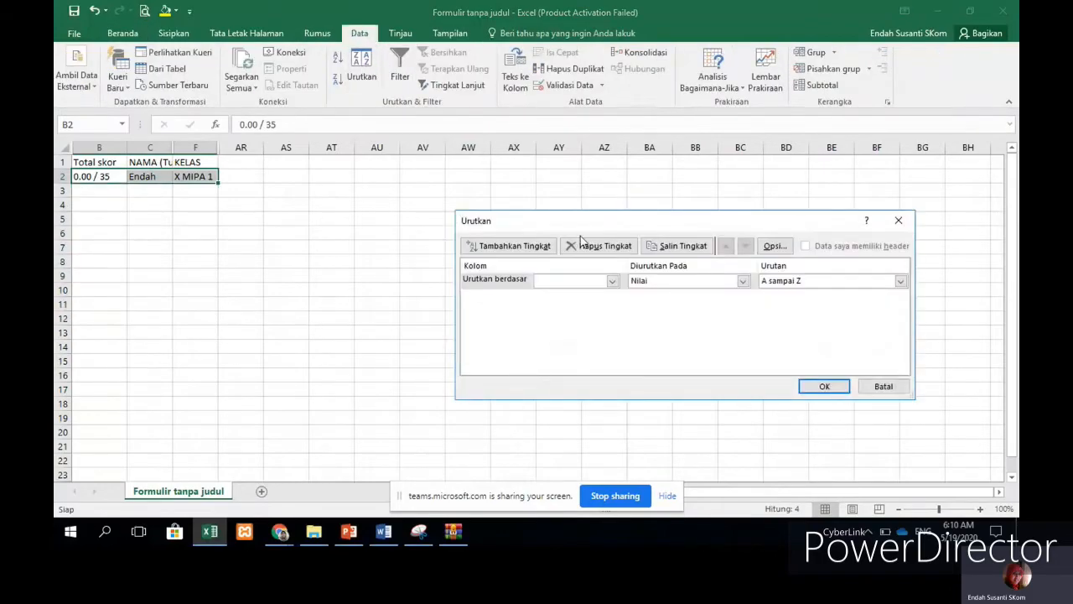
Step: Sort the rows by column F then column C, and confirm B2 still shows 0.00 / 35
click(612, 281)
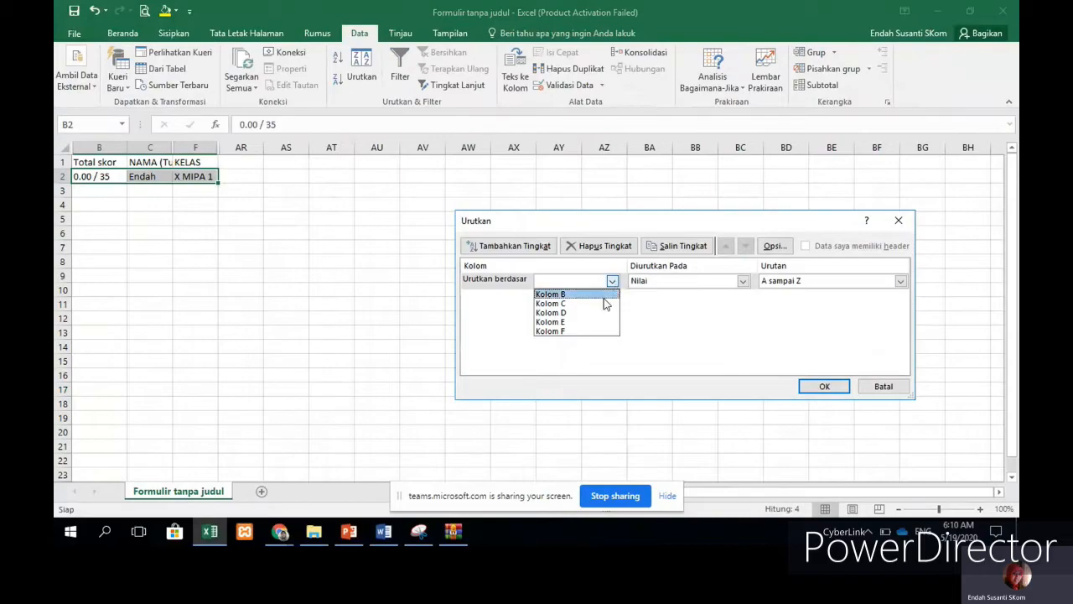
click(574, 332)
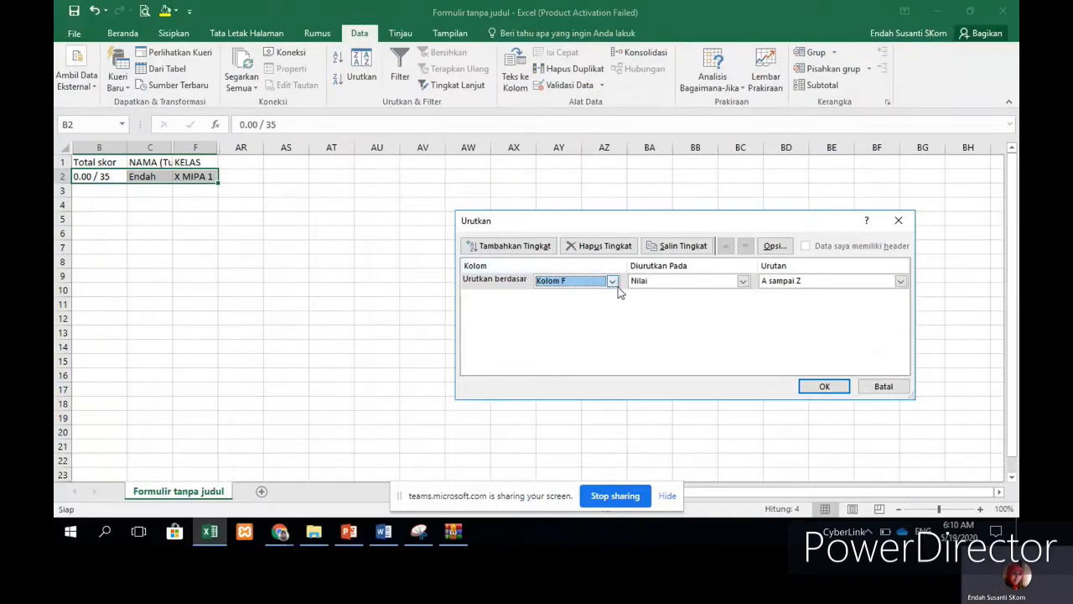
click(518, 249)
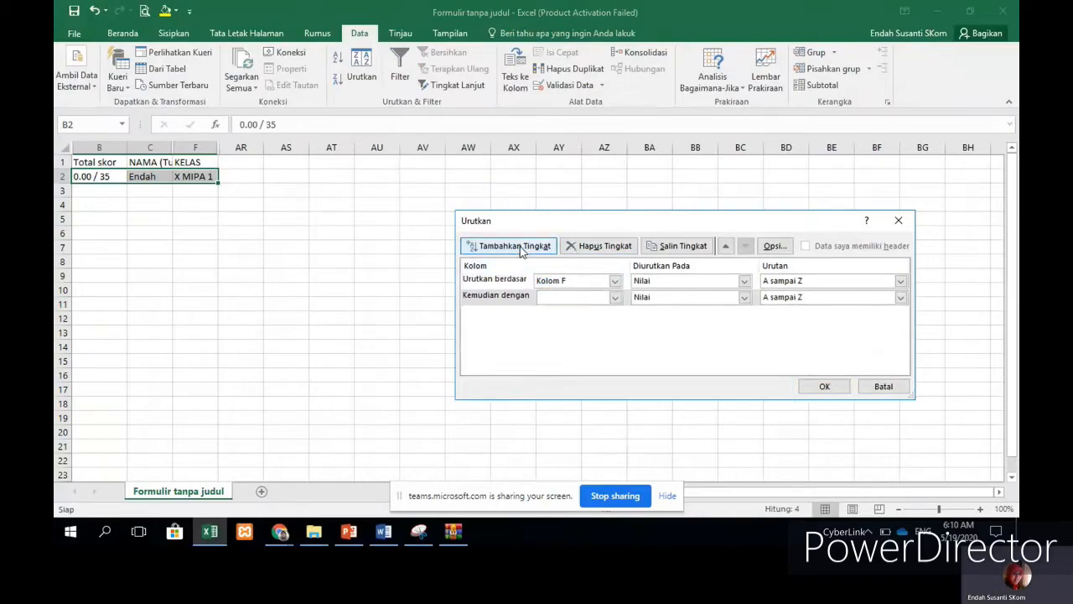
click(615, 300)
click(615, 299)
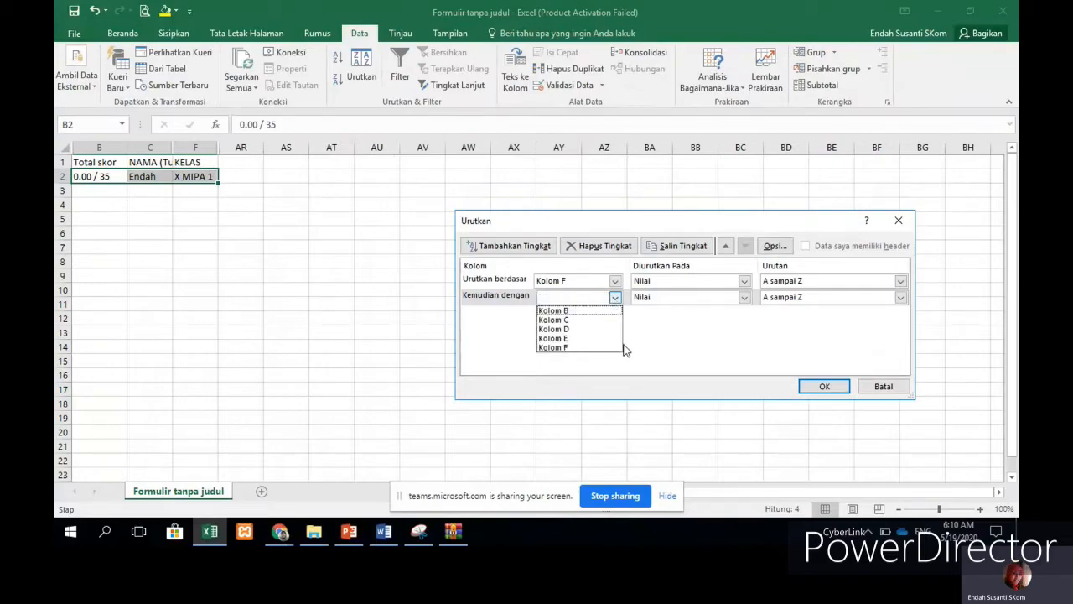
click(574, 321)
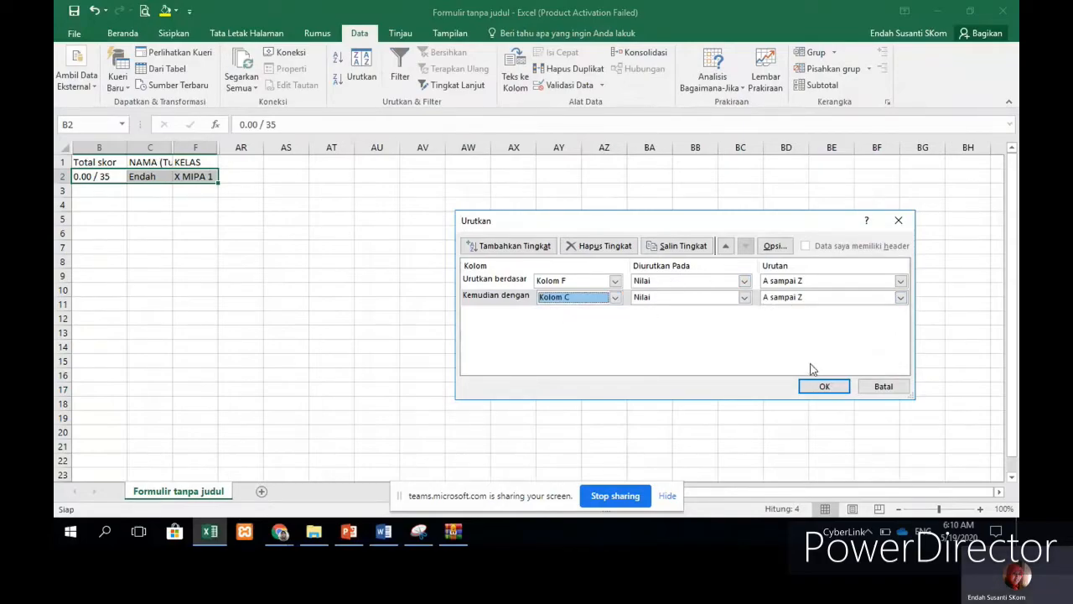
click(824, 388)
click(311, 243)
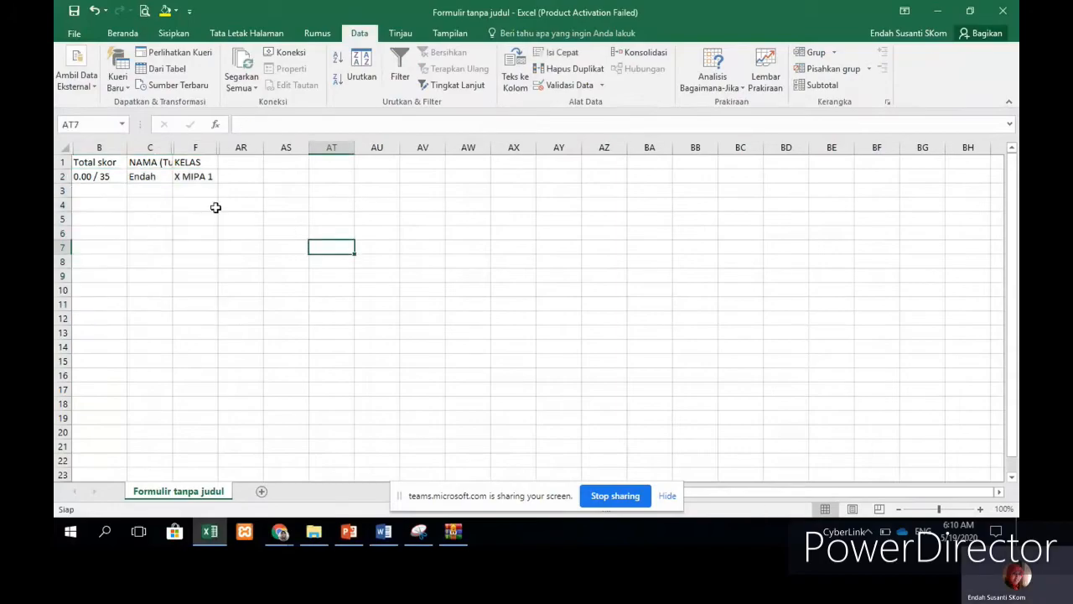
click(158, 190)
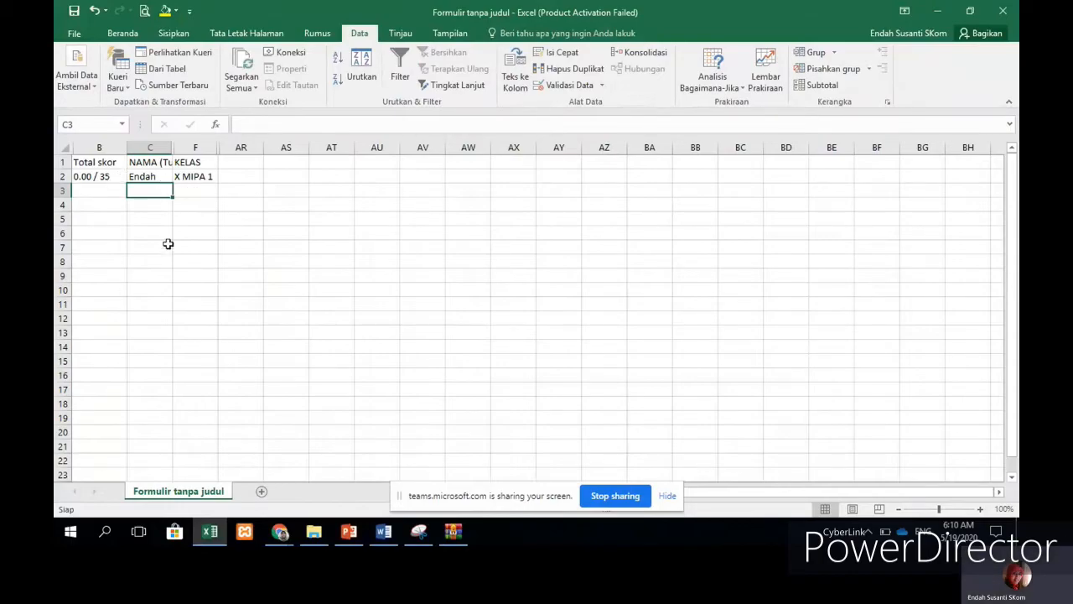
click(102, 176)
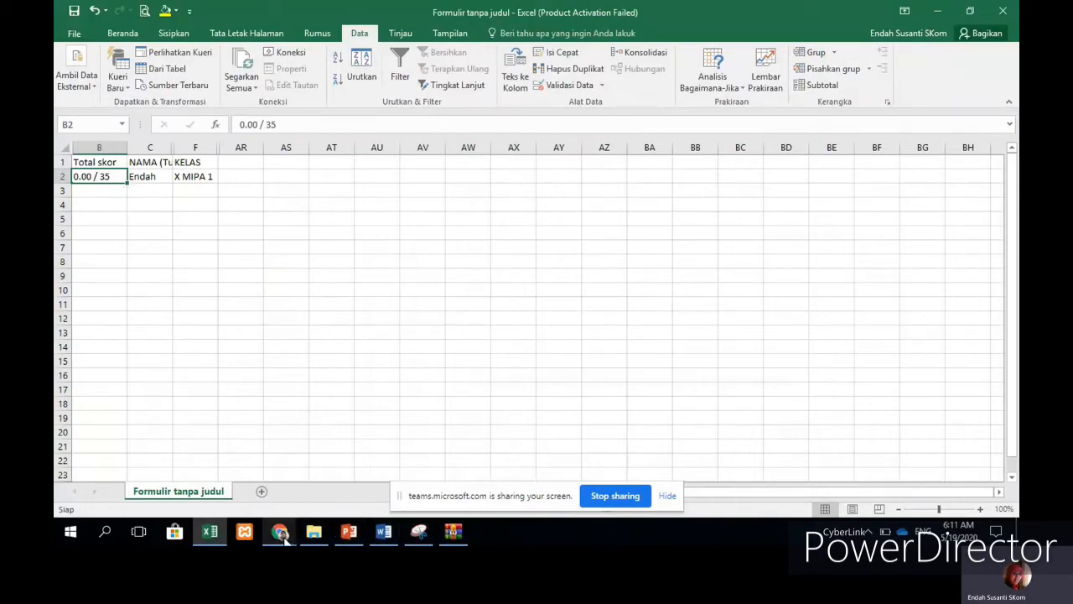
mouse_move(284, 537)
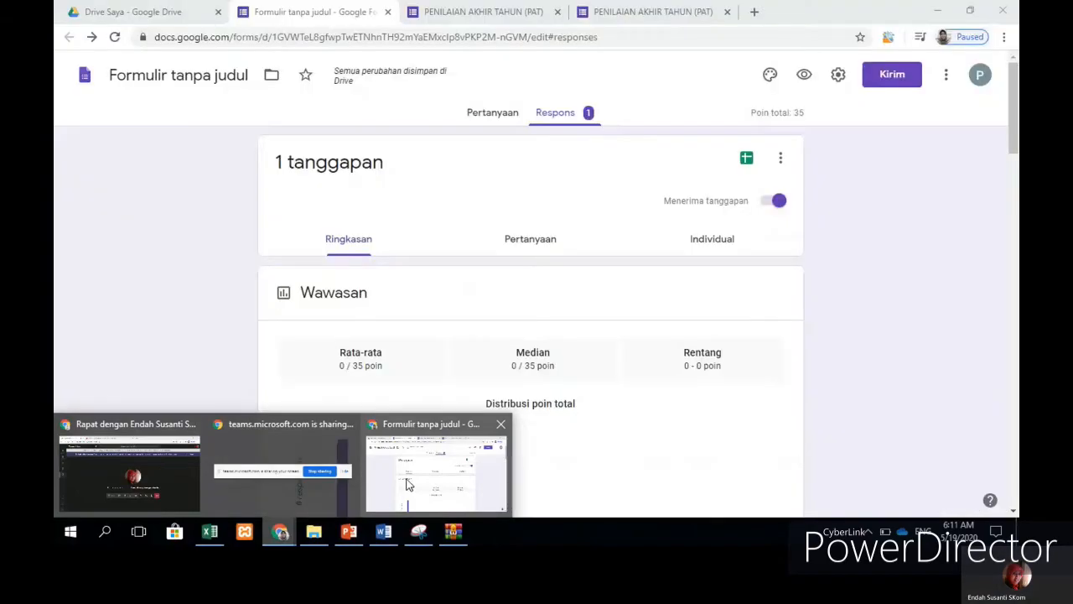
Step: Bring back the quiz form's Pertanyaan view, briefly checking My Drive, then return to the editor
click(406, 485)
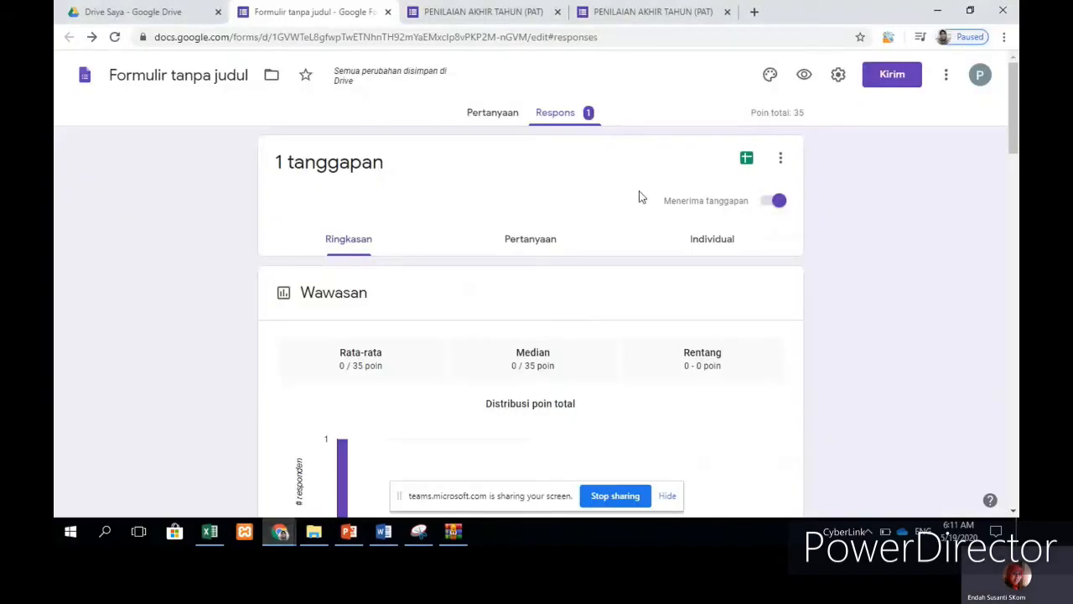
click(509, 114)
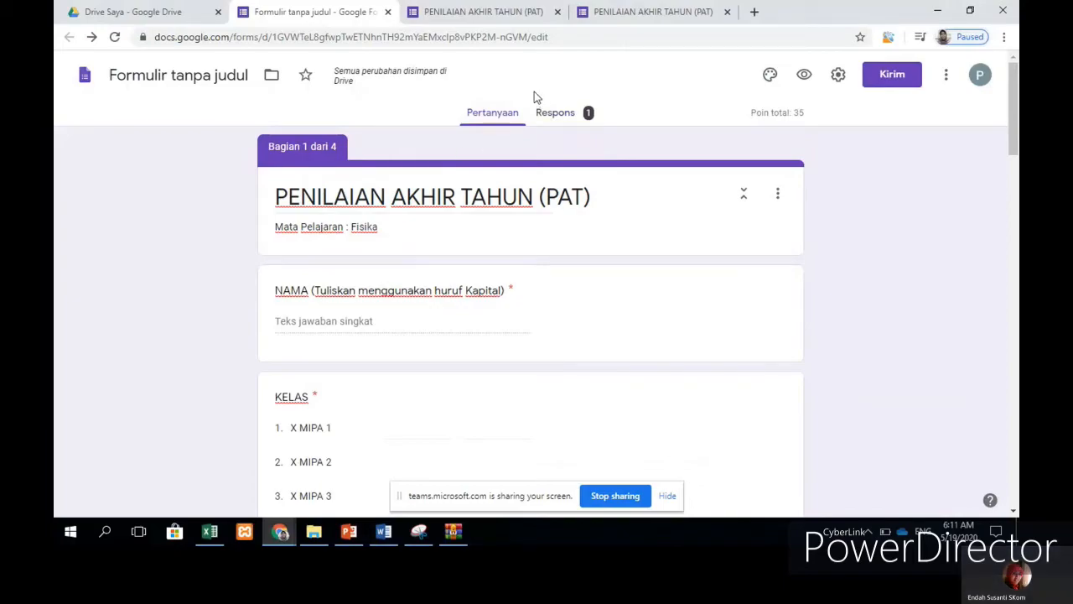
click(123, 11)
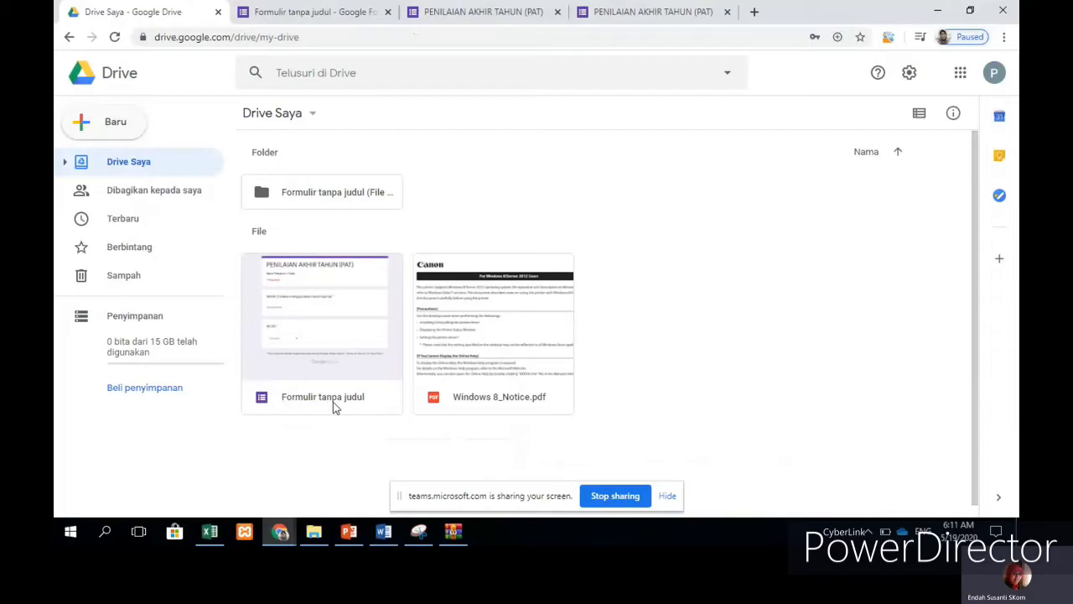
click(335, 13)
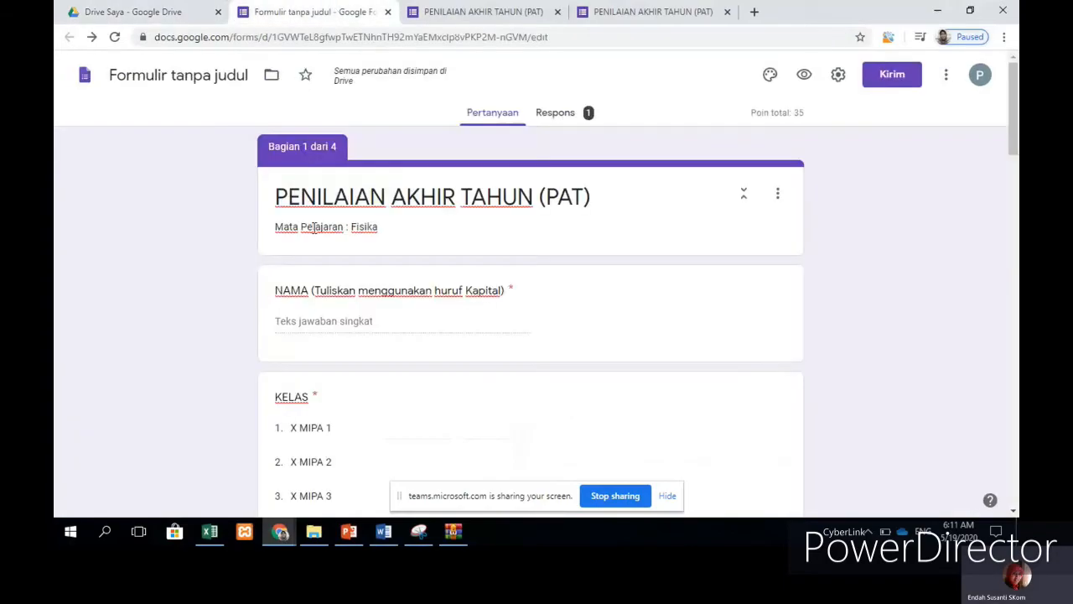
Step: Rename the form file to 'PAT FISIKA X MIPA' and go back to My Drive
click(226, 77)
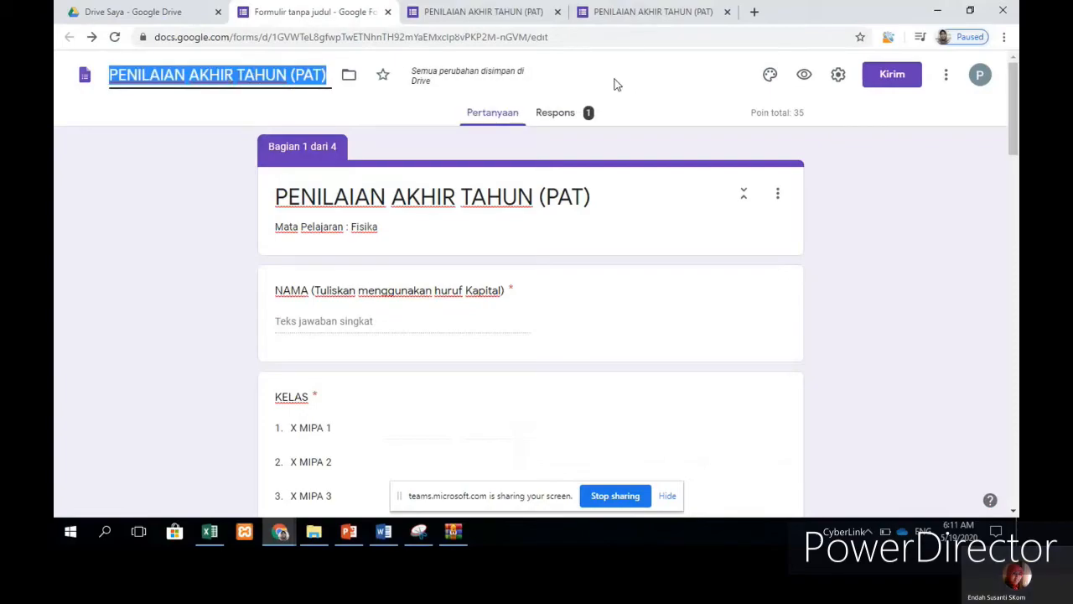
text(PAT)
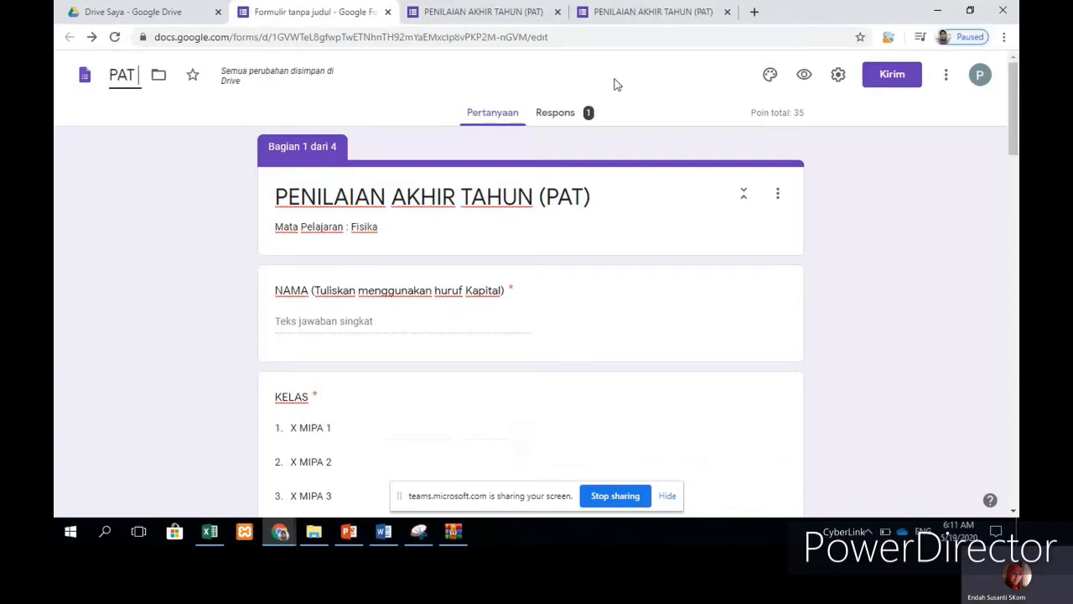
text( X)
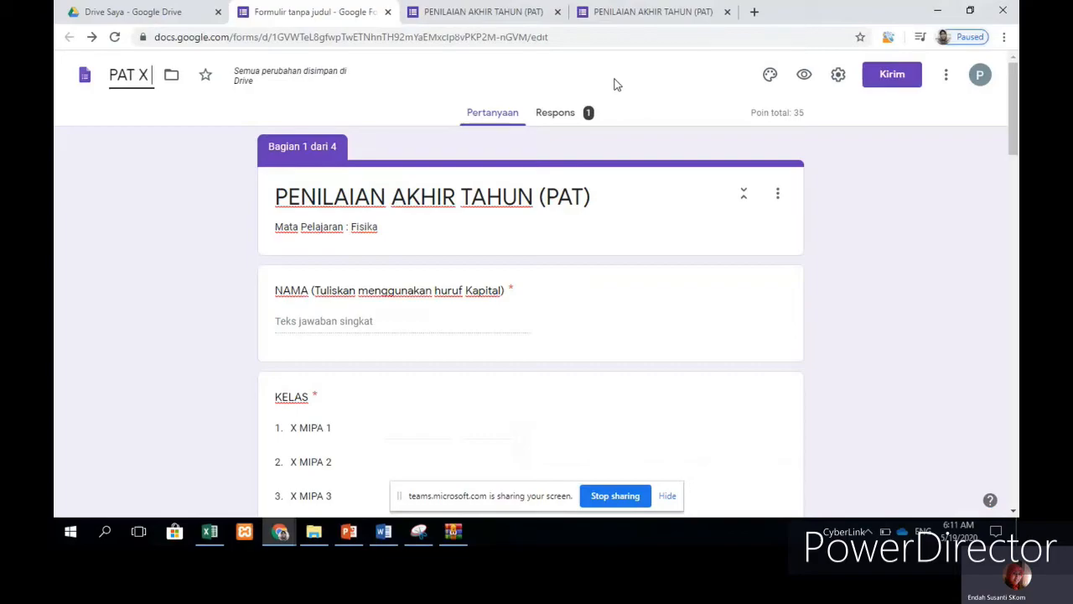
text( MIPA)
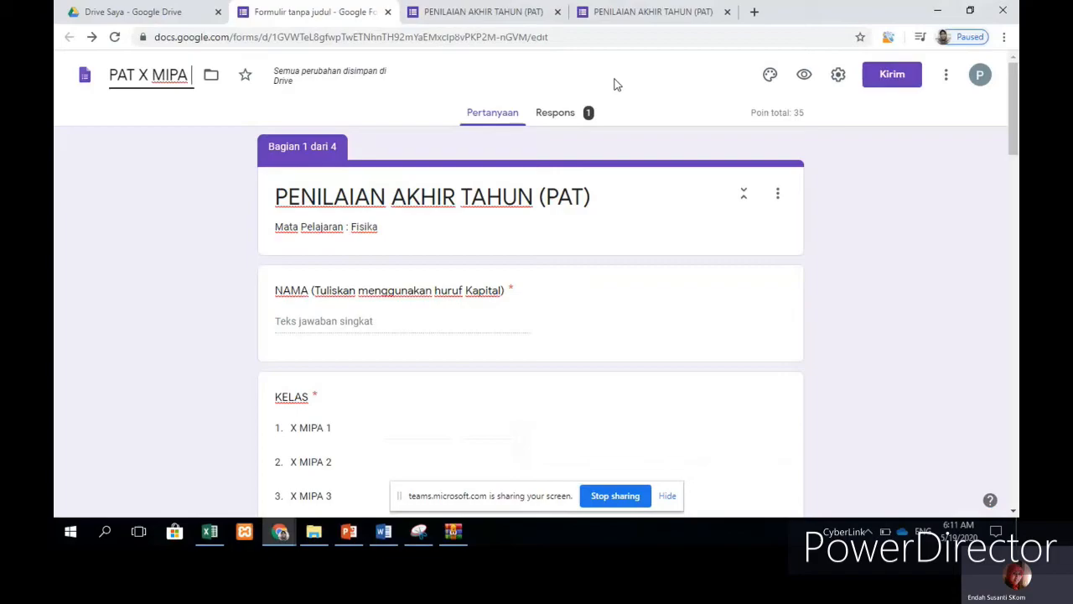
key(Left)
key(Left)
key(Left)
key(Left)
key(Left)
key(Left)
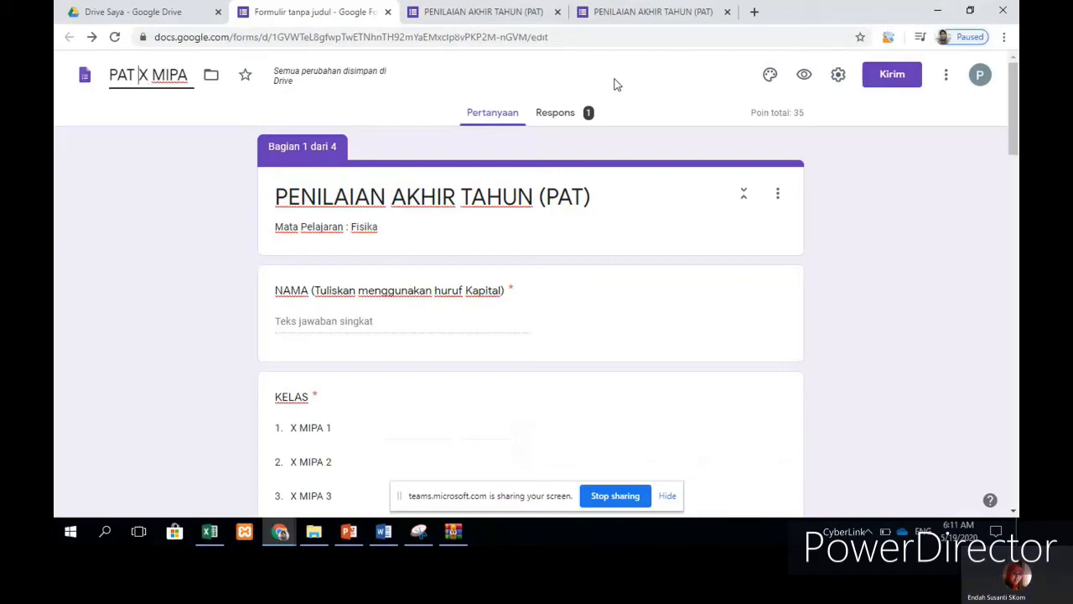
text(FISIKA)
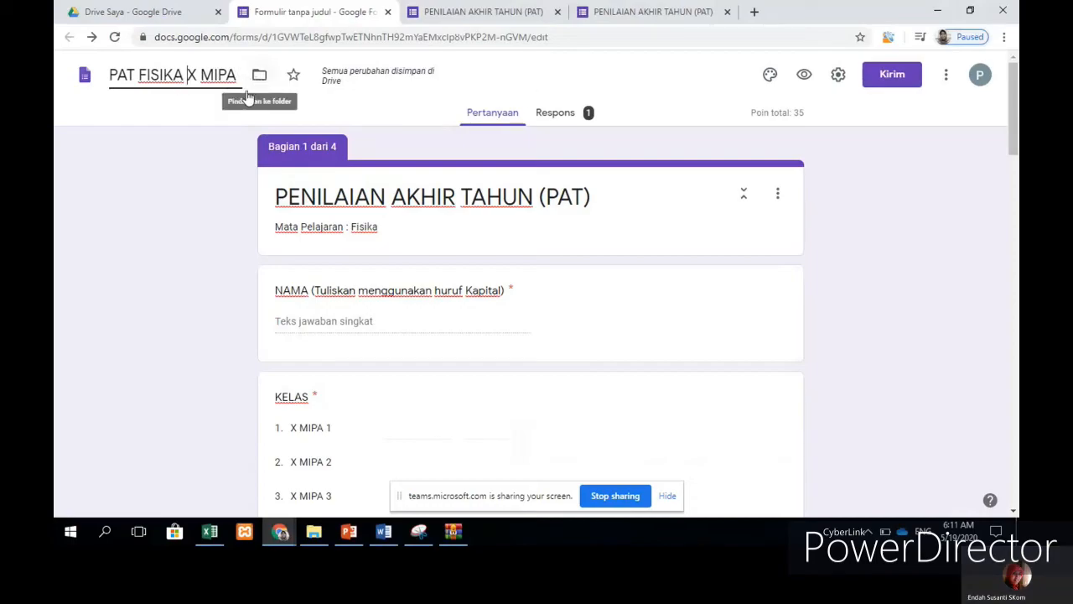
click(222, 150)
click(155, 10)
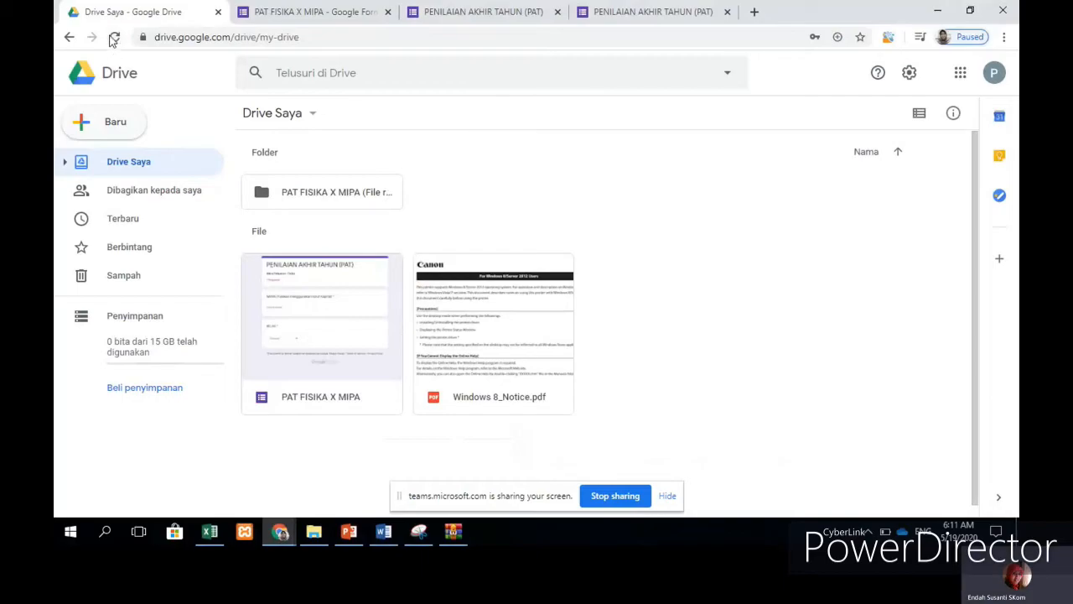
Step: Refresh My Drive and open the File responses folder and its question-named subfolder
click(114, 38)
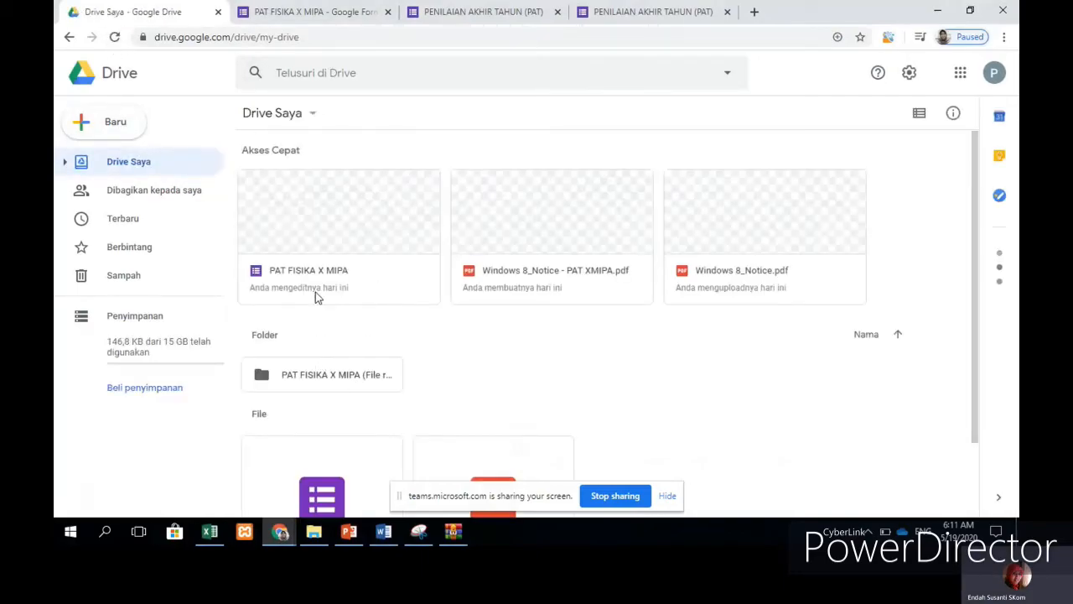
scroll(336, 278, down, 1)
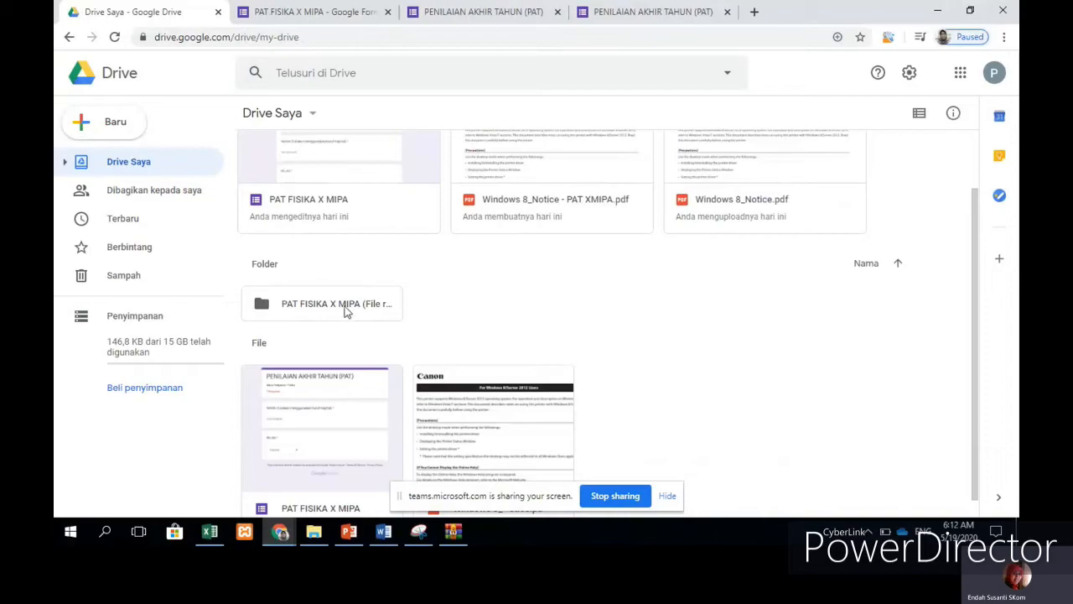
scroll(477, 286, down, 1)
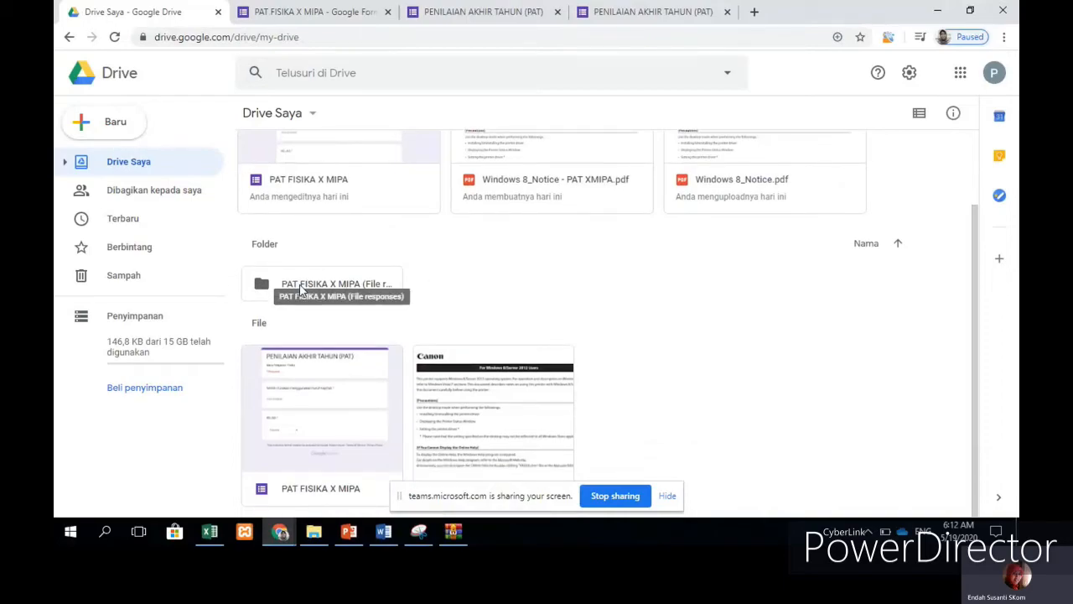
click(302, 290)
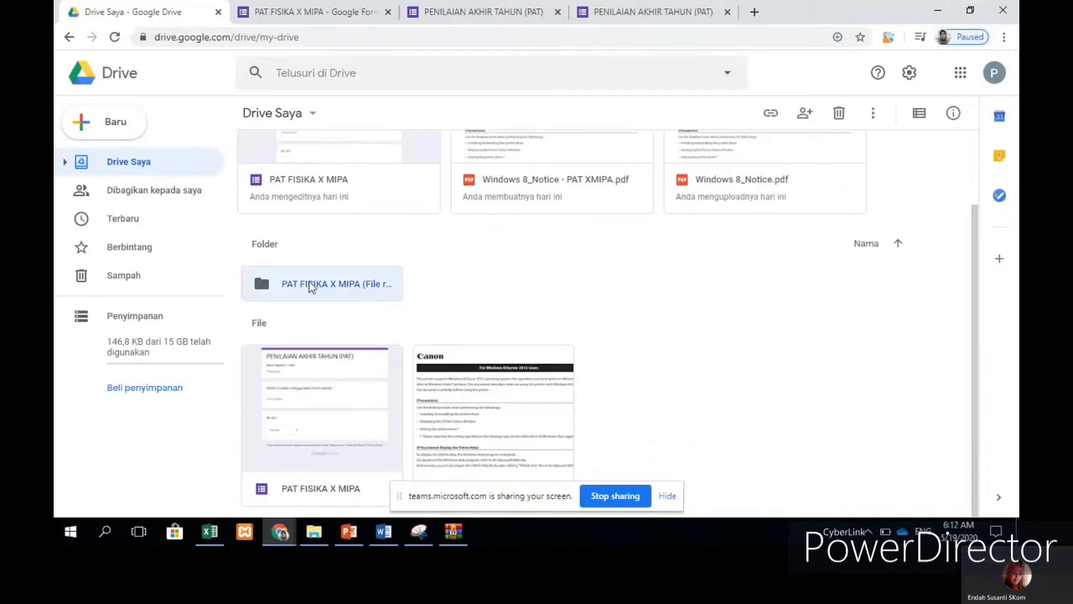
double_click(310, 286)
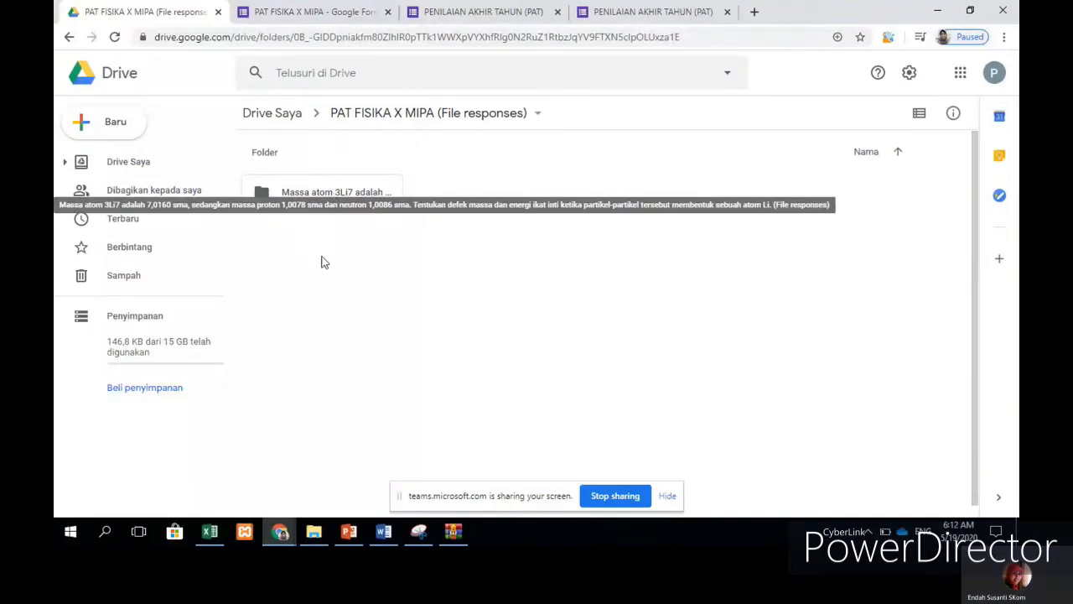
double_click(351, 195)
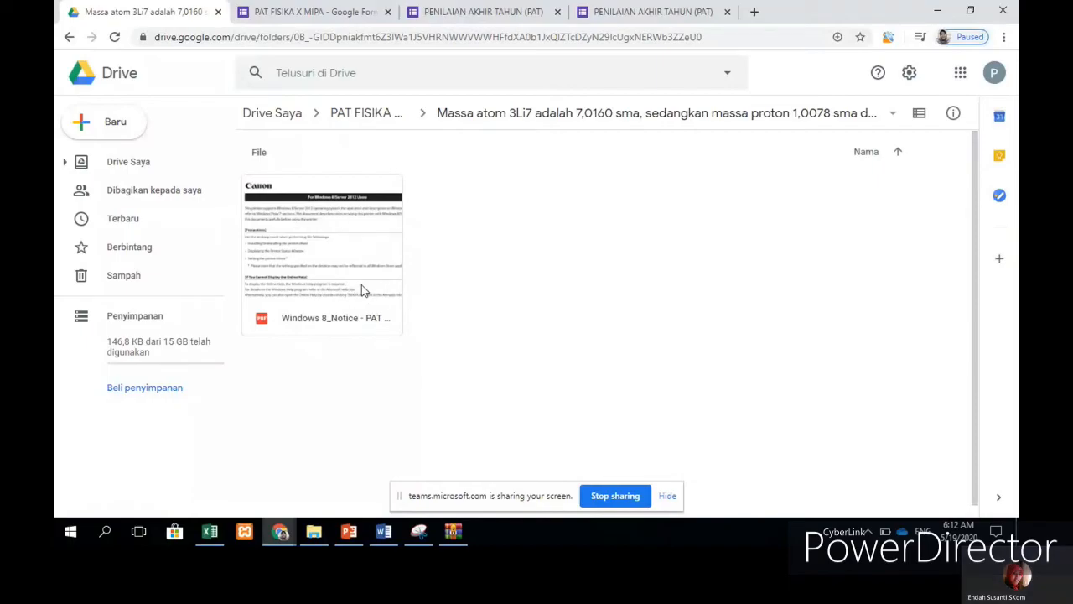
Step: Go back up to My Drive and return to the PAT FISIKA X MIPA form editor
click(353, 118)
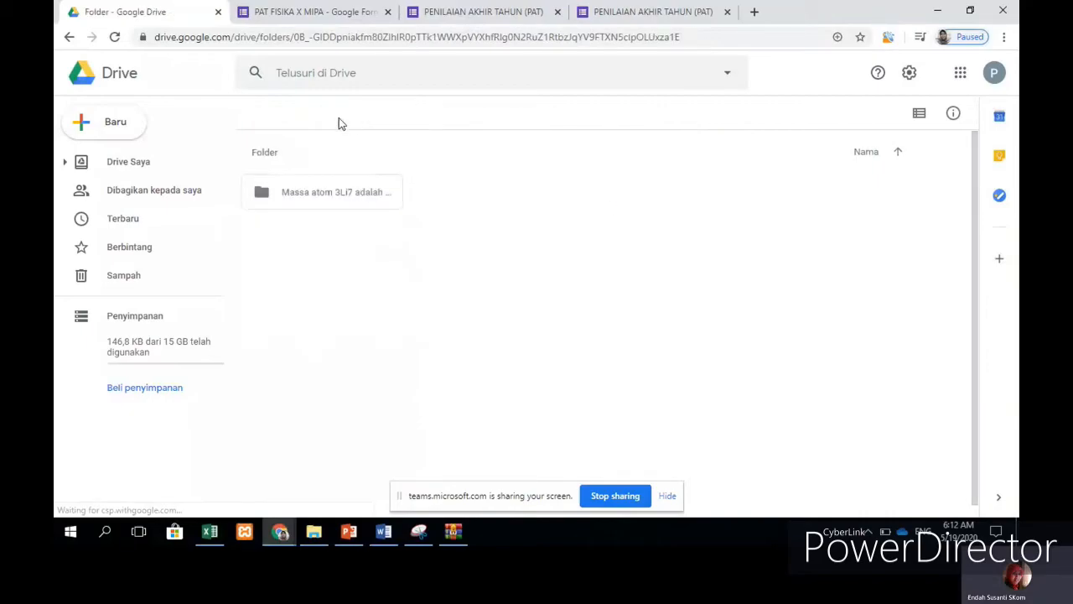
click(274, 115)
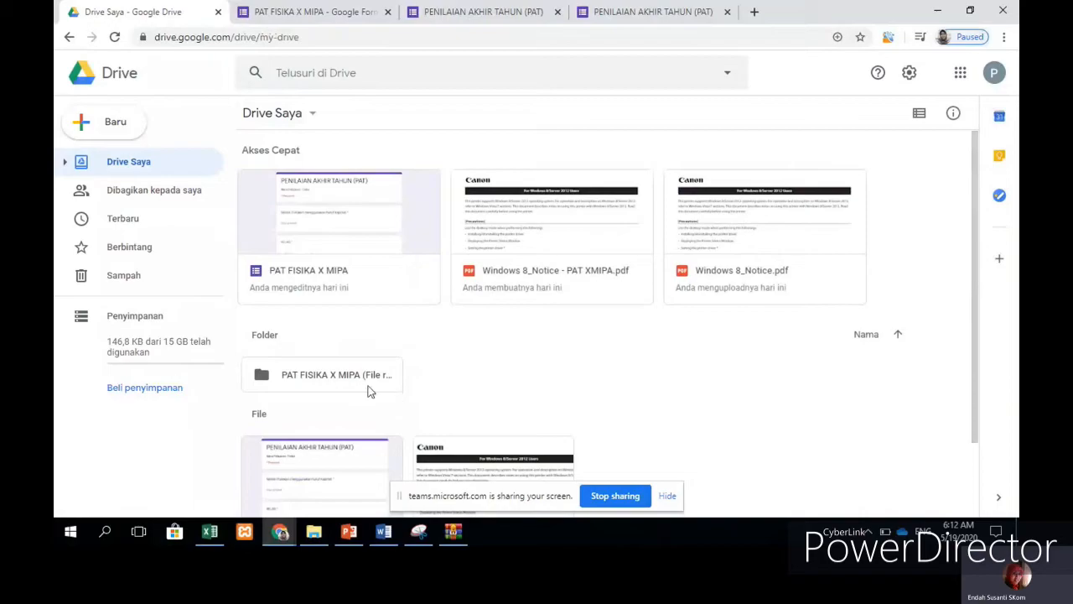
scroll(426, 358, down, 1)
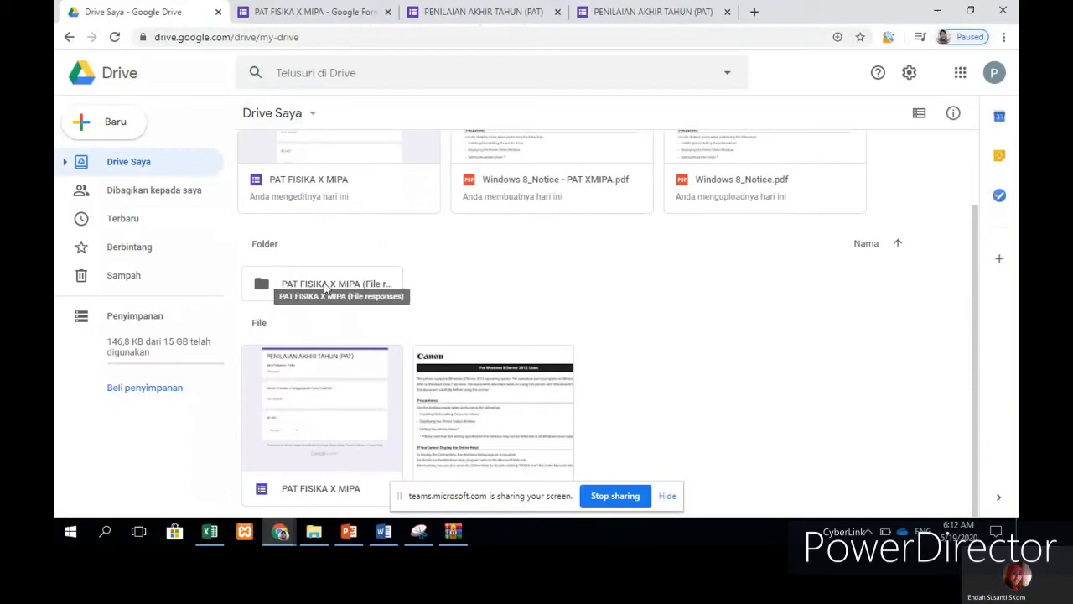
click(351, 287)
click(463, 288)
click(342, 20)
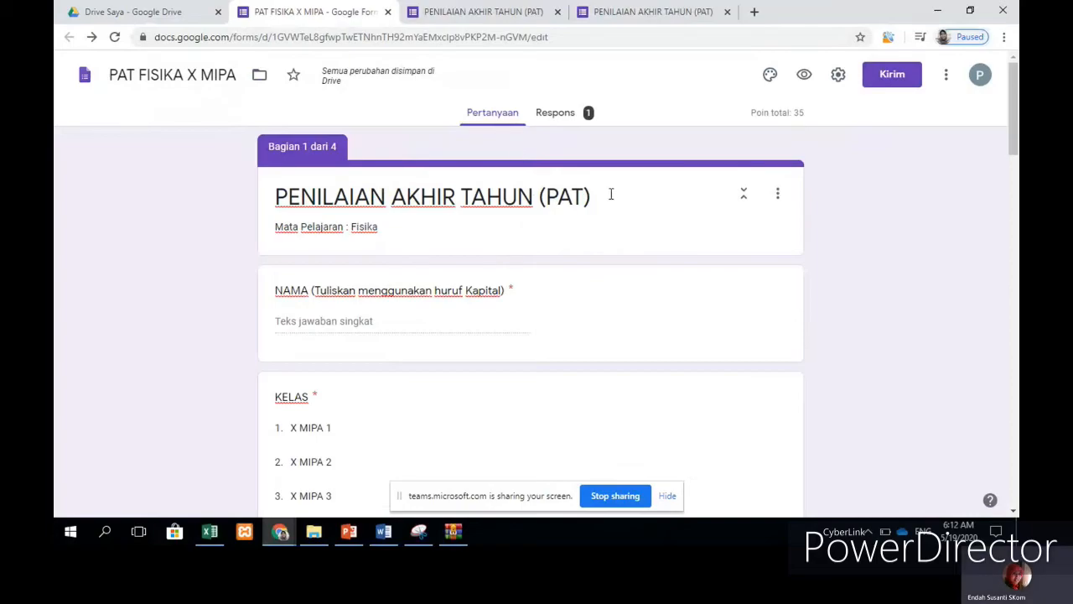
click(563, 116)
click(507, 119)
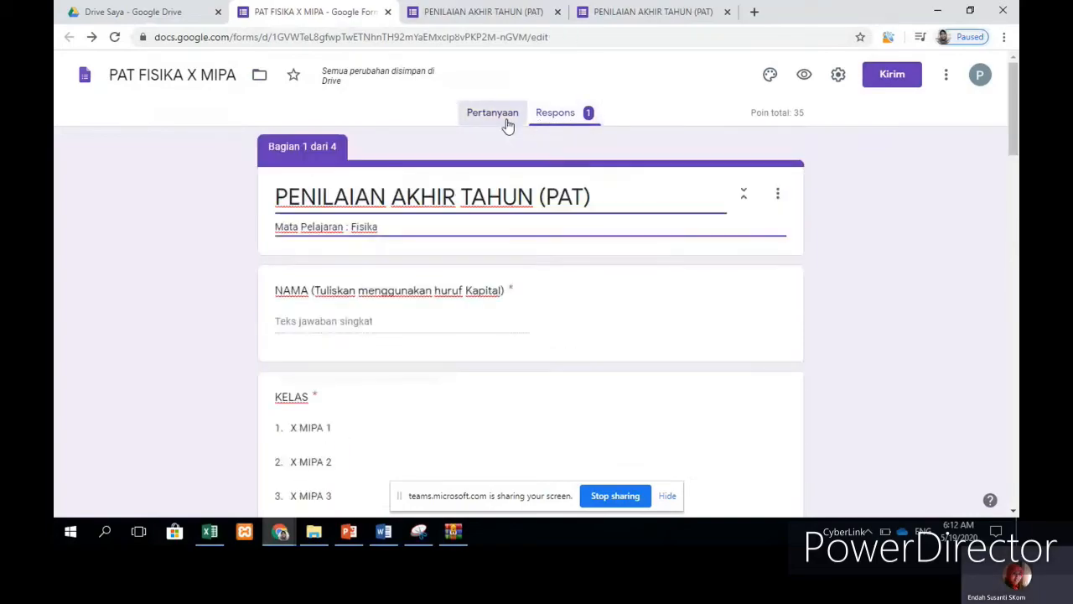
click(571, 123)
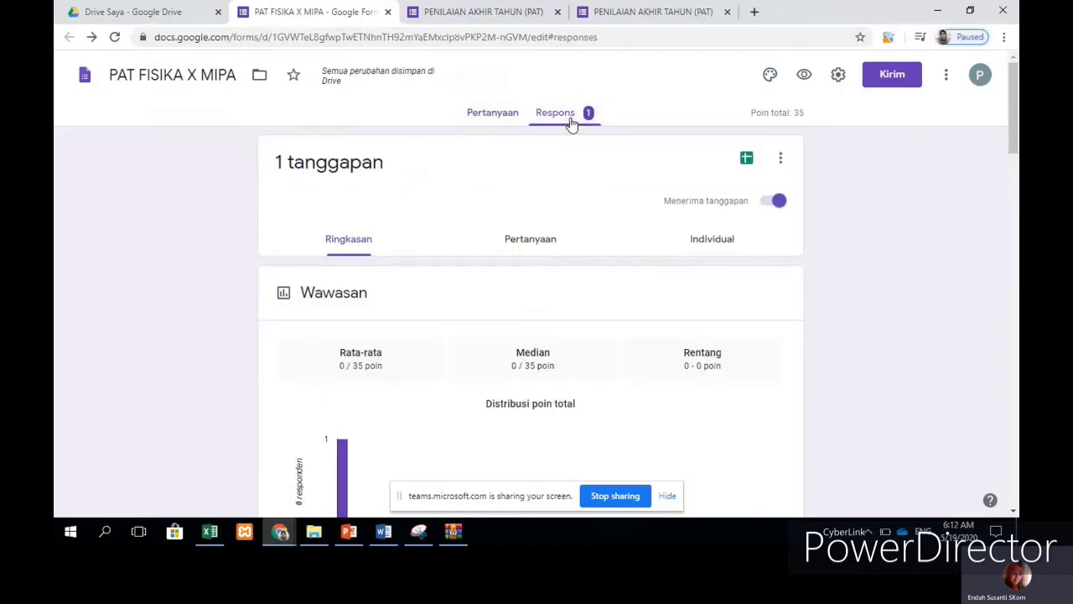
click(496, 124)
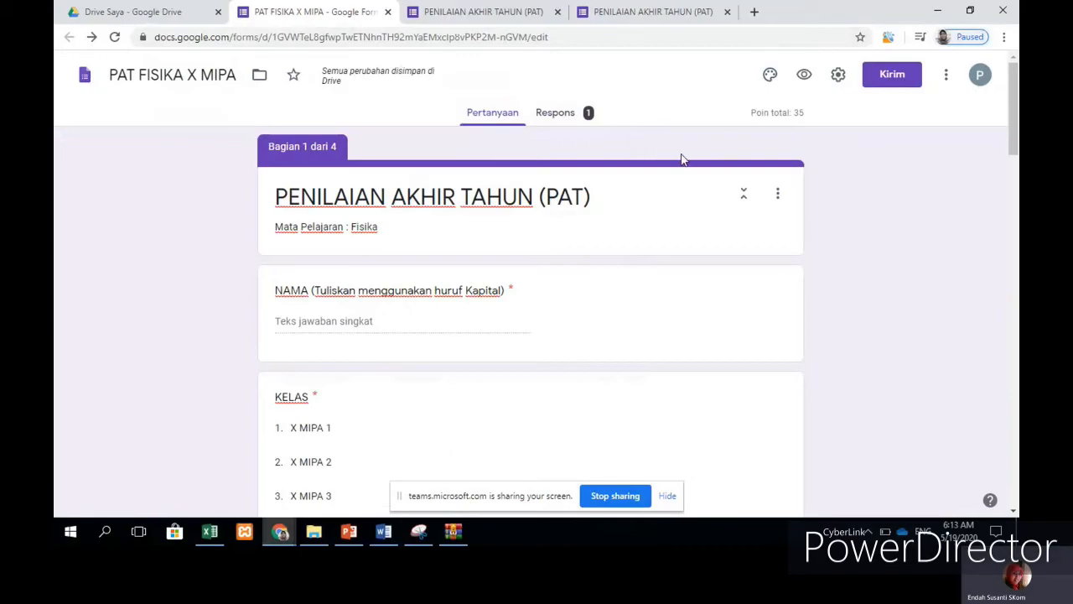
Step: Search the add-ons marketplace for 'form limiter'
click(946, 76)
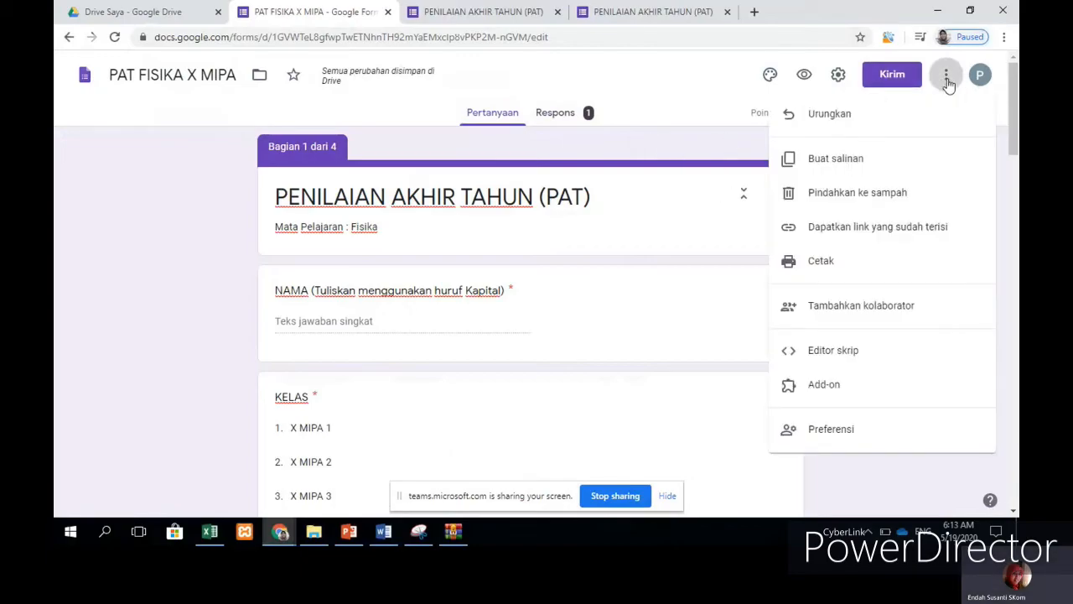
click(822, 387)
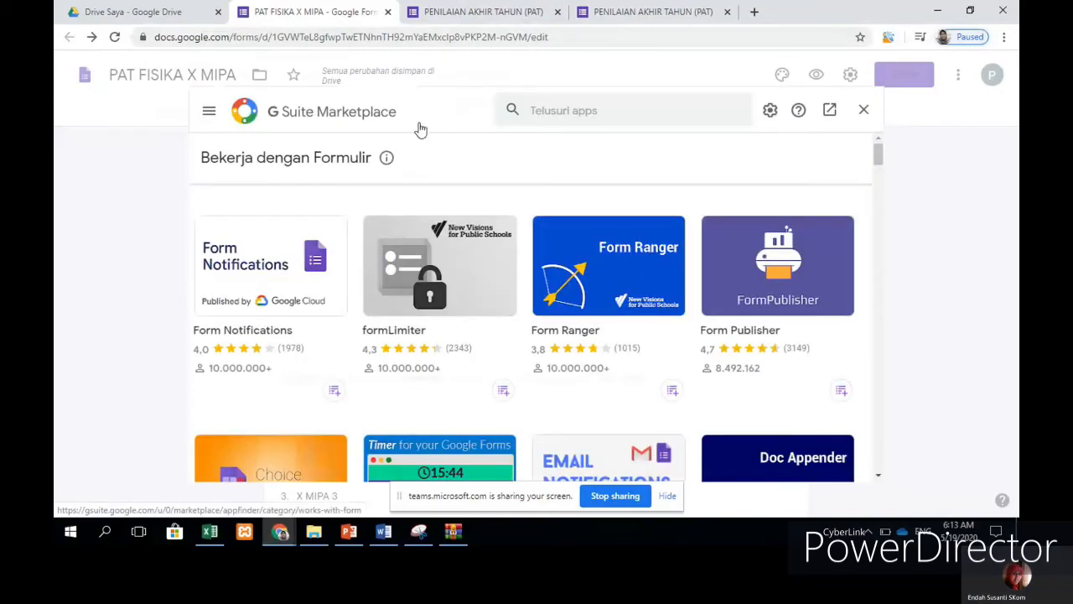
click(575, 110)
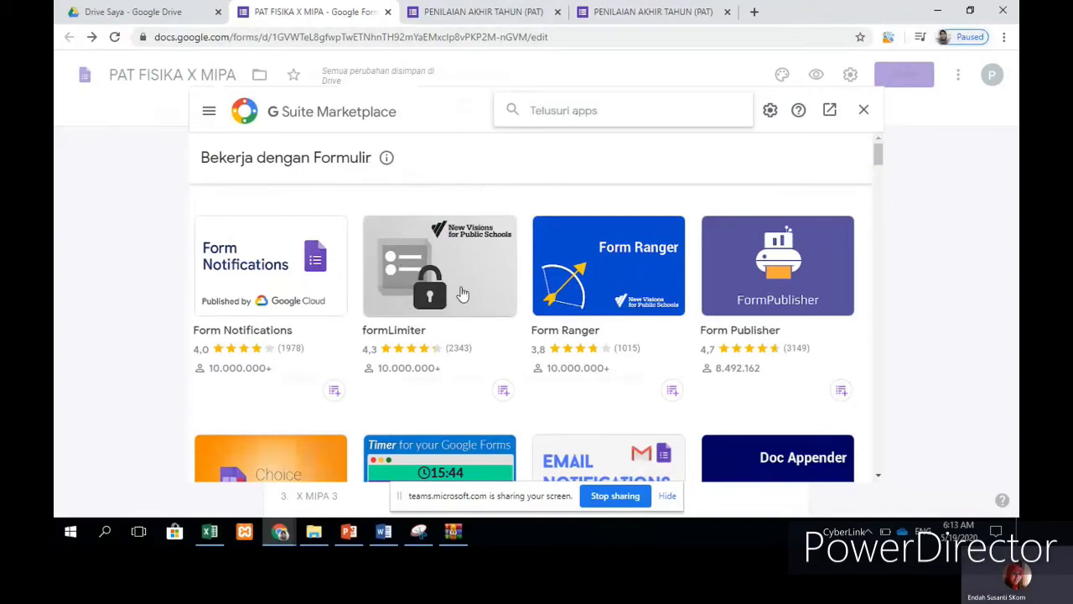
text(fo)
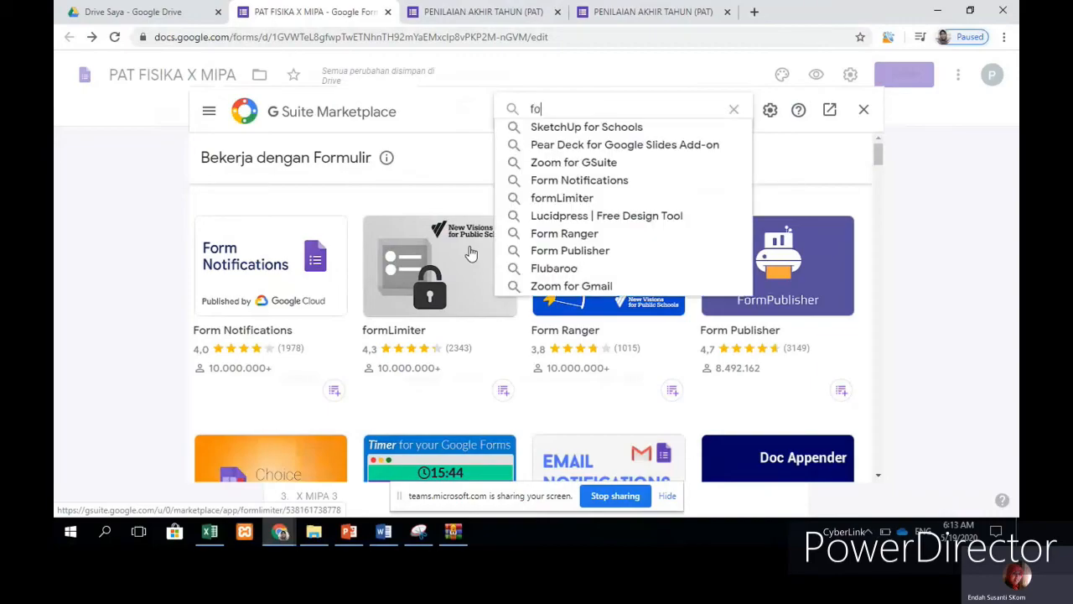
text(rm)
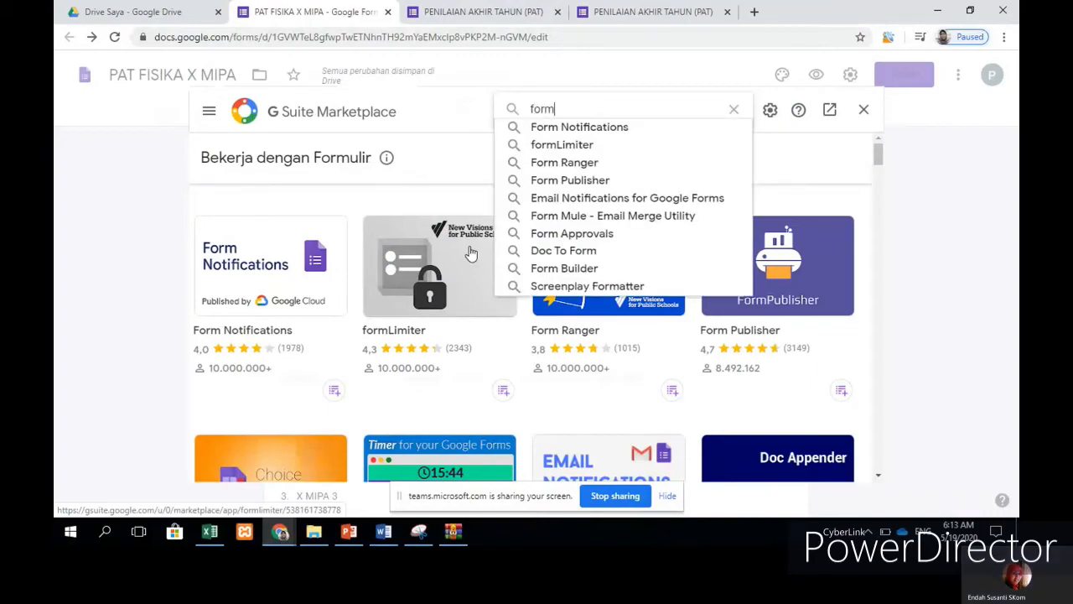
text( limiter)
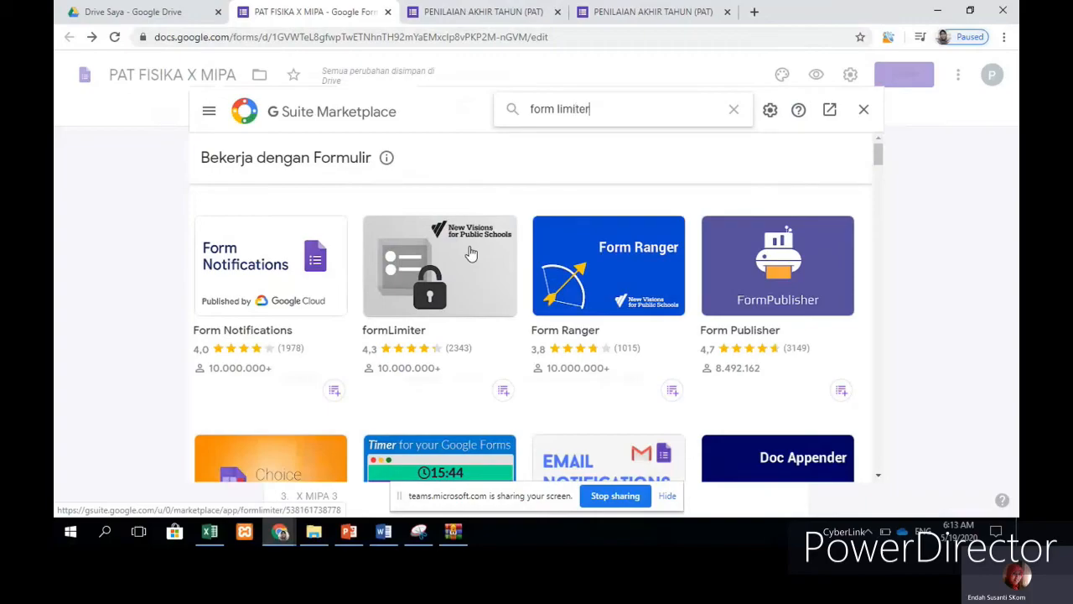
key(Return)
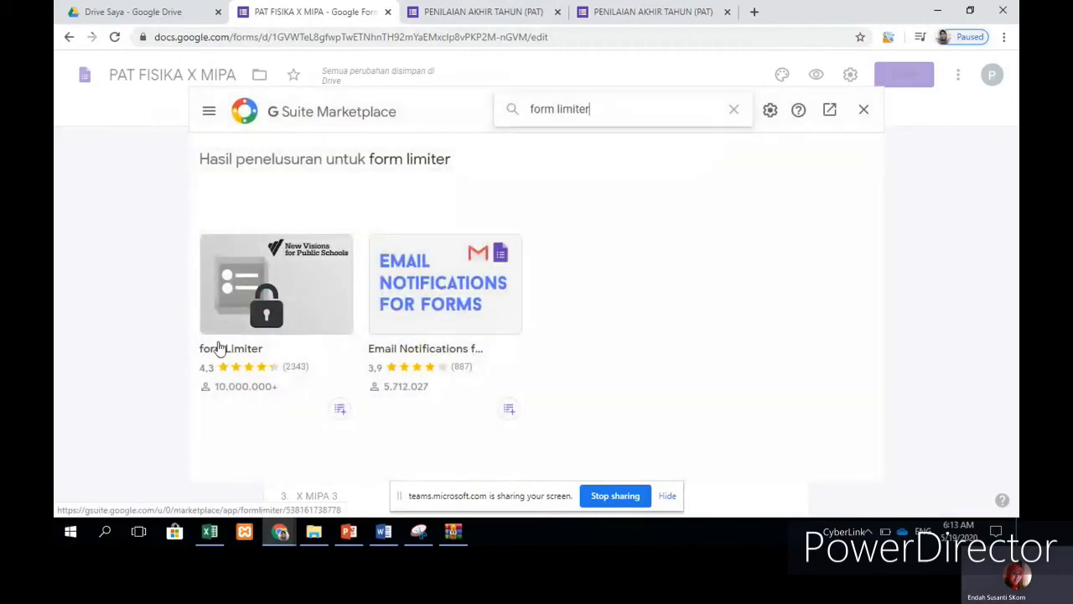
Step: Open the formLimiter add-on and start its installation
click(293, 288)
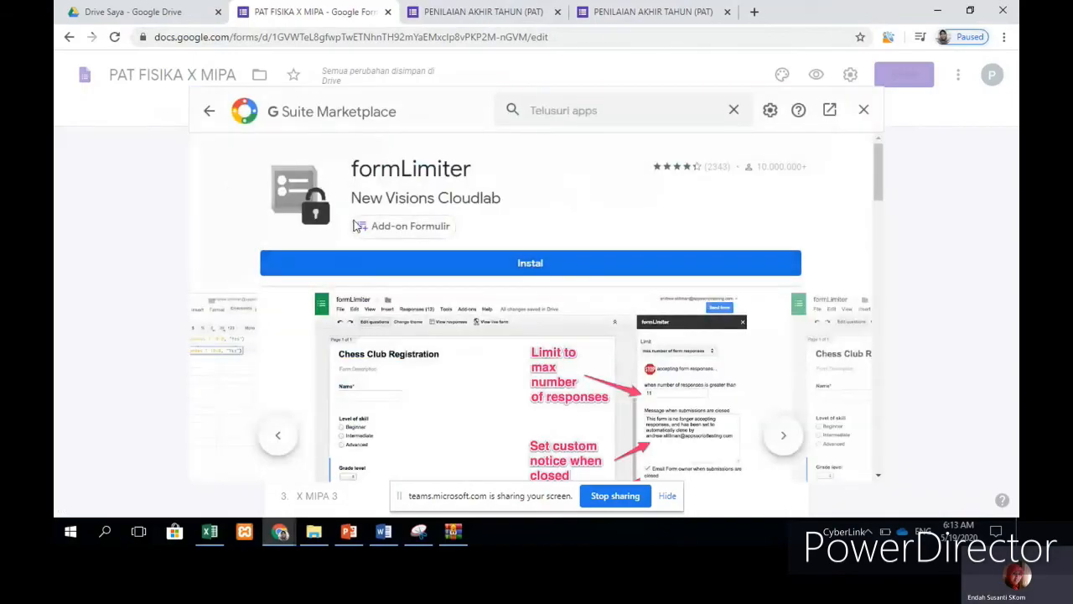
click(534, 263)
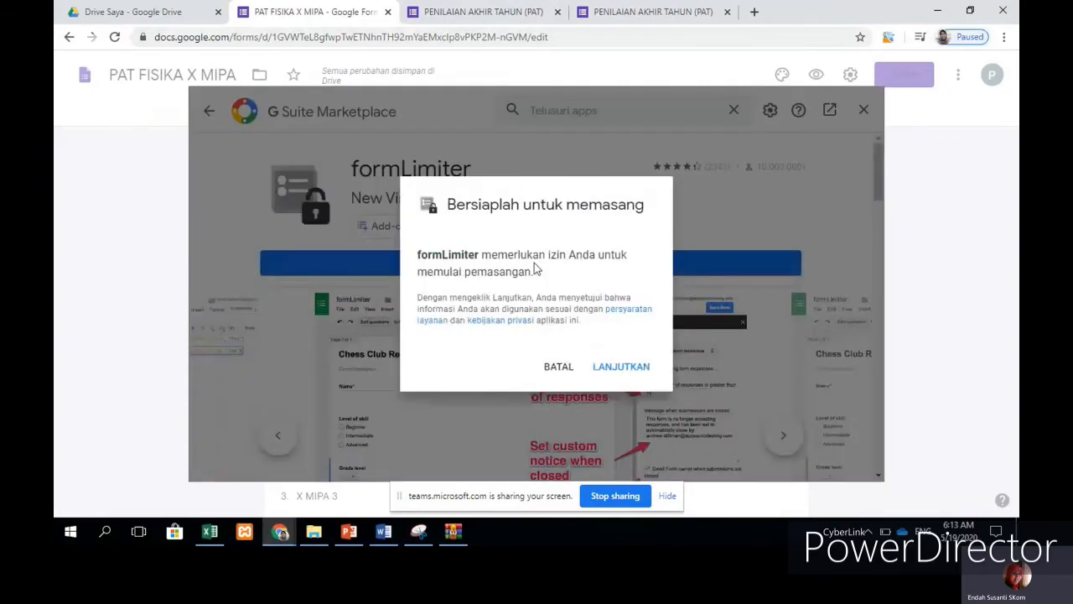
click(631, 370)
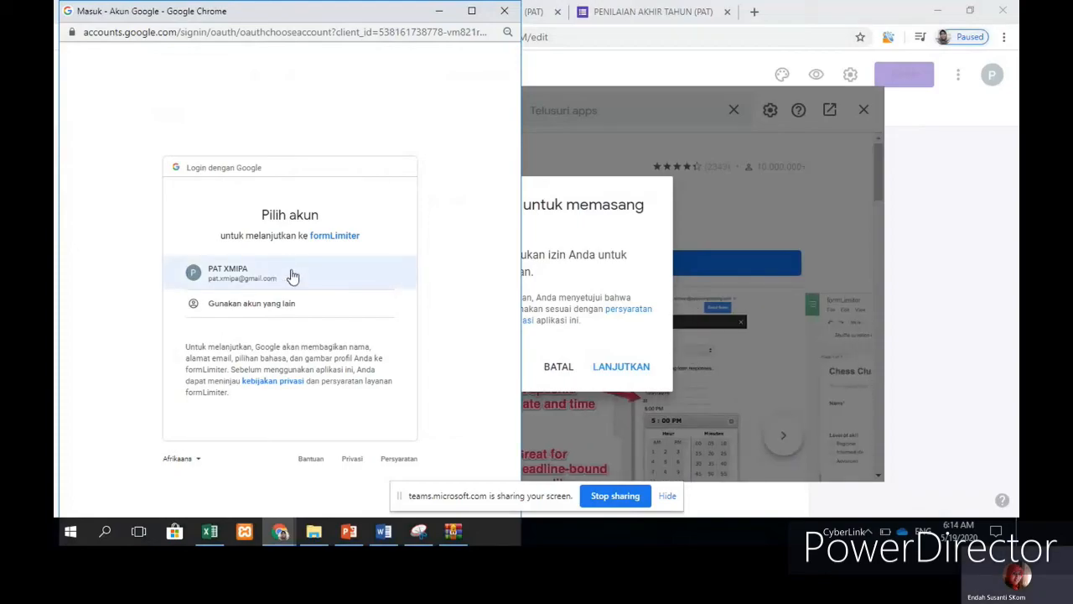
Step: Choose the Google account and allow formLimiter's requested permissions
click(229, 282)
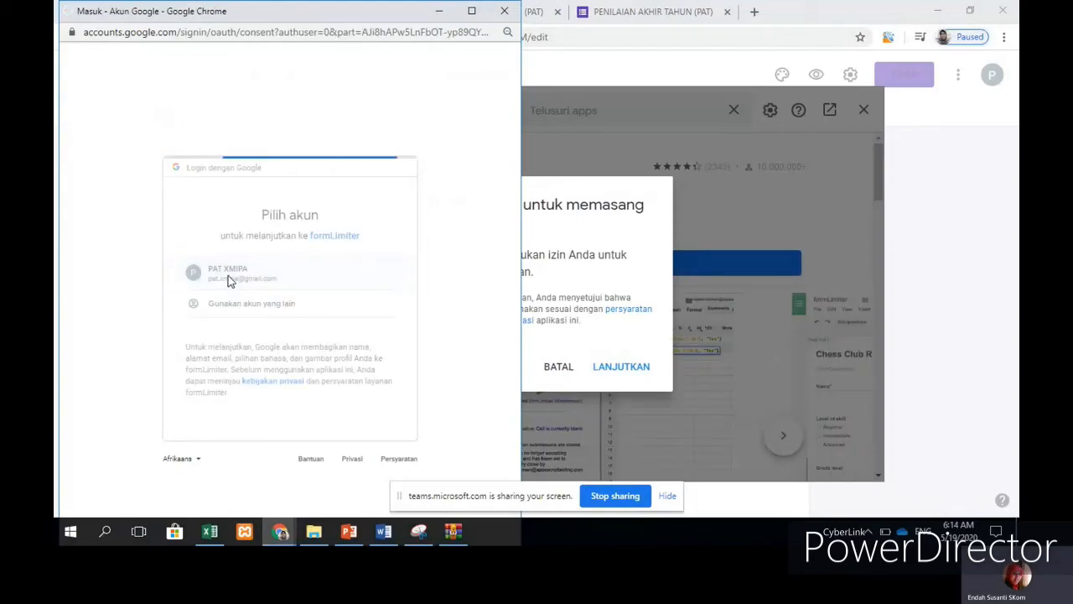
scroll(403, 209, down, 3)
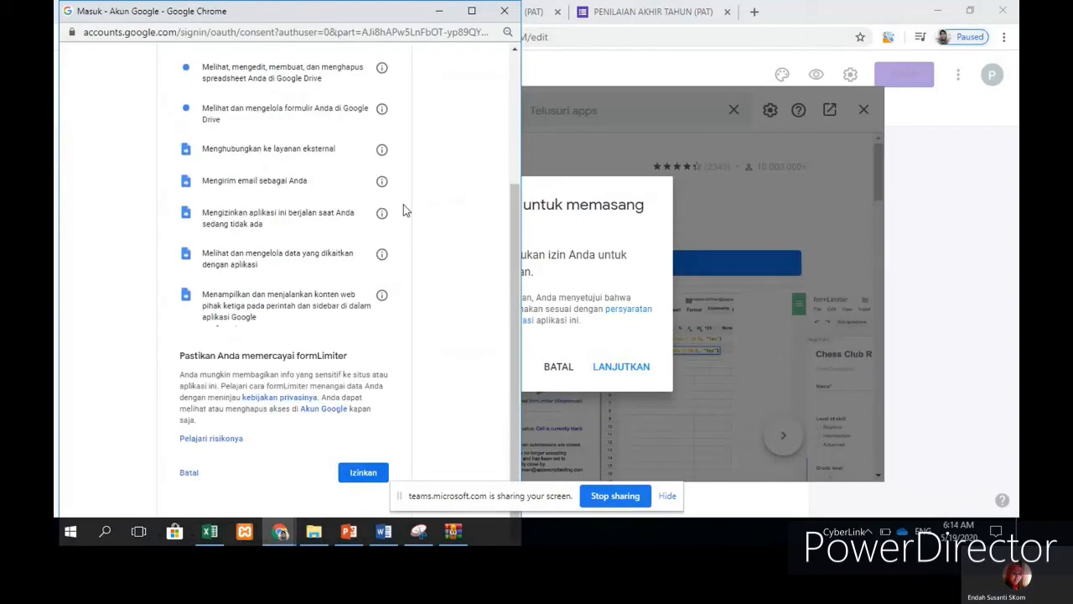
click(371, 474)
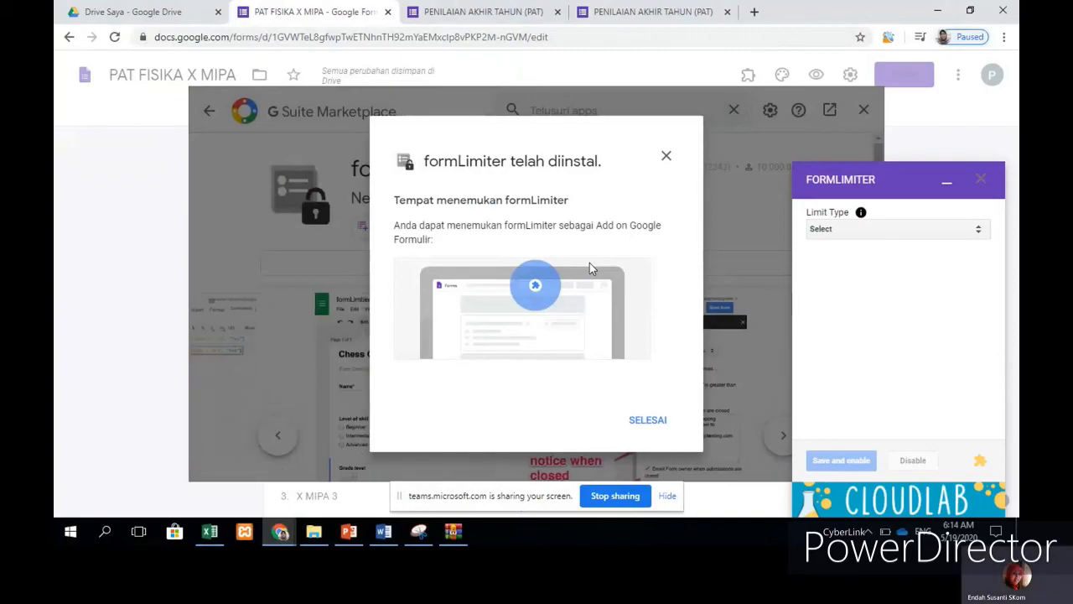
Step: Dismiss the installation-complete notice and close the Marketplace
click(649, 427)
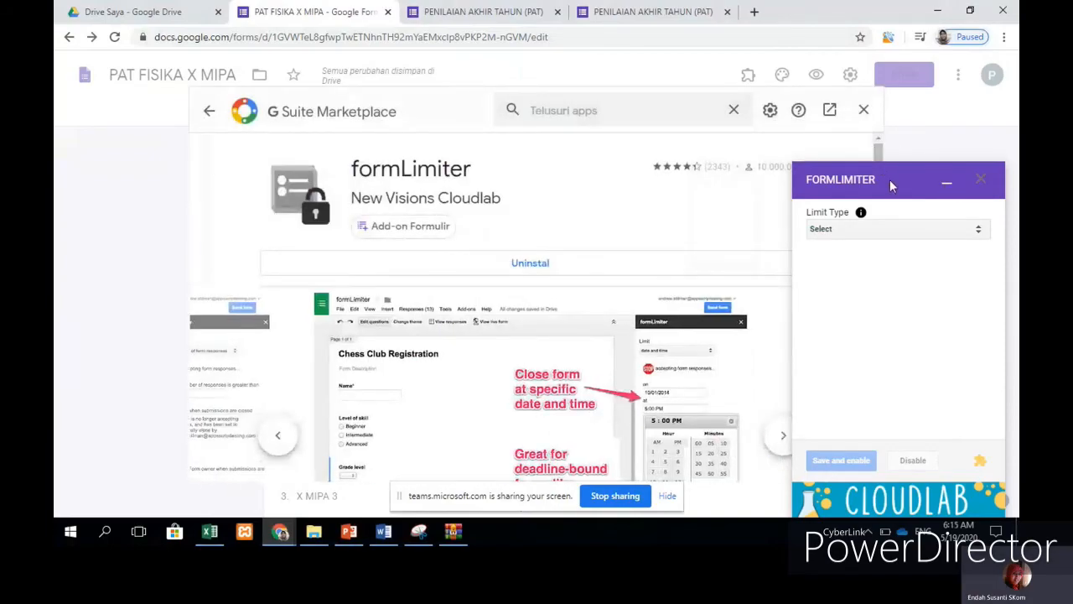
click(947, 187)
click(867, 112)
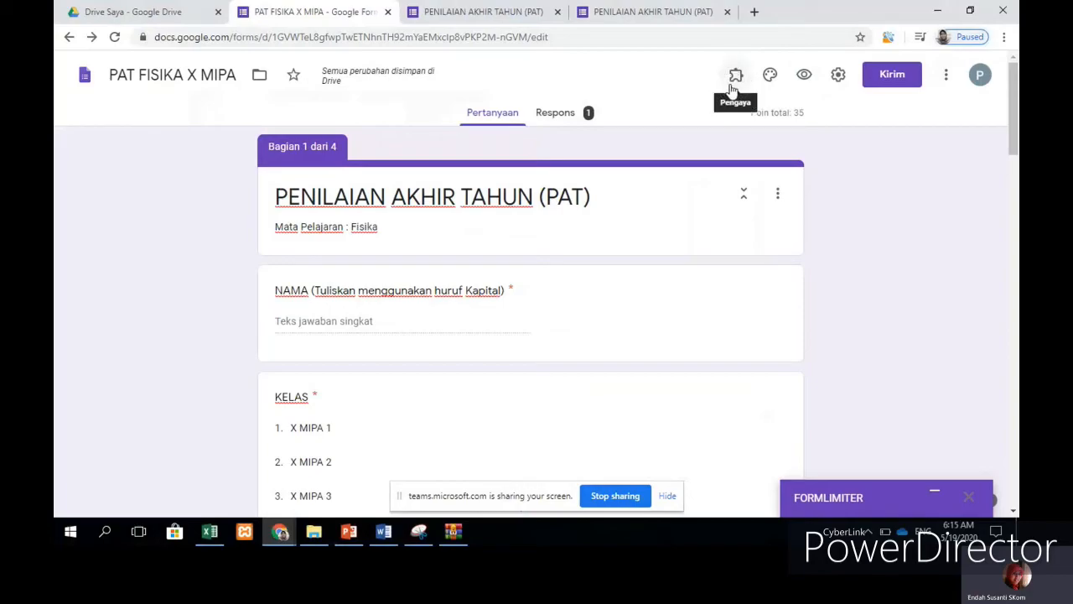
Step: Open formLimiter's Set limit panel from the add-ons menu
click(738, 76)
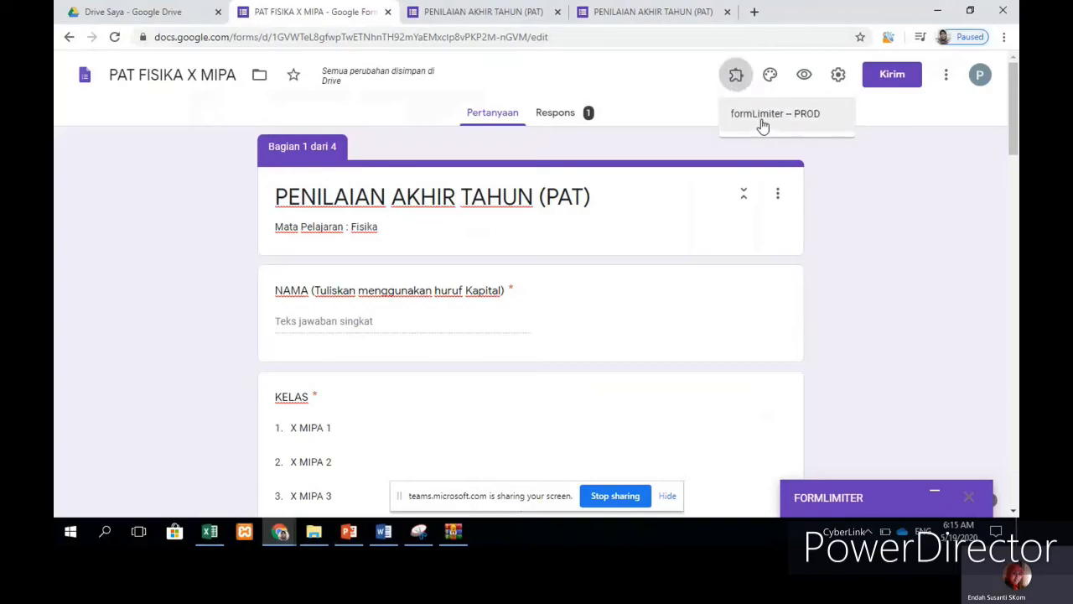
click(763, 121)
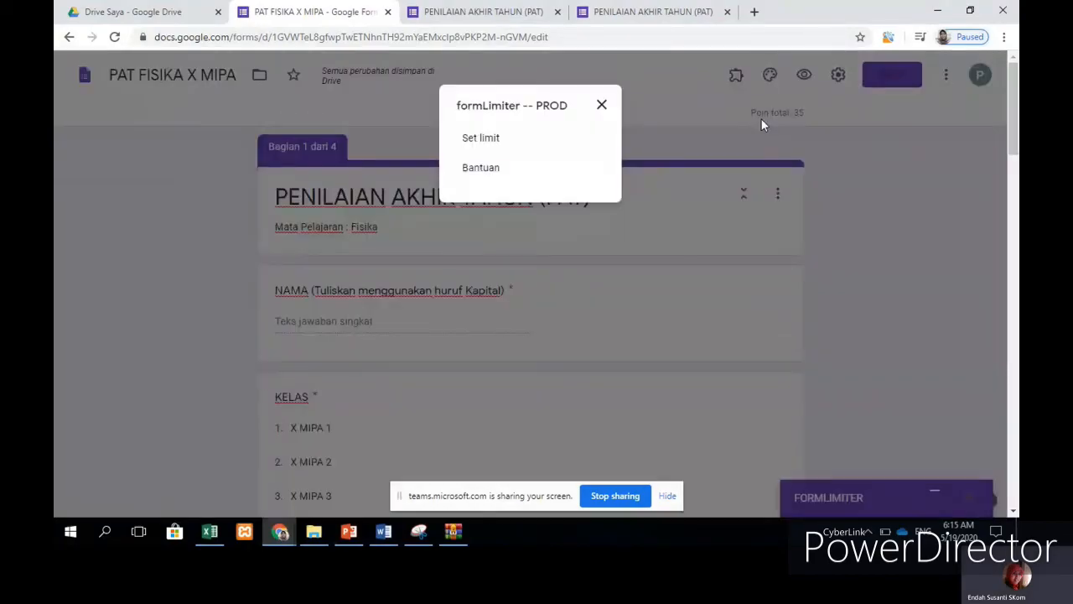
click(484, 142)
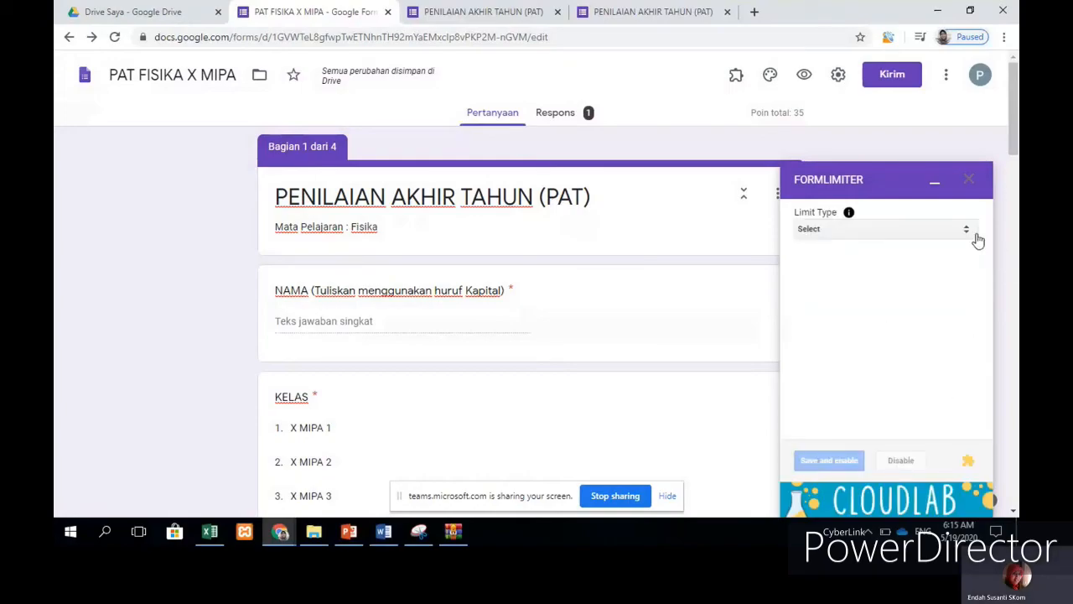
Step: Set formLimiter's Limit Type to date and time, due 06/04/2020 at 10 AM
click(971, 229)
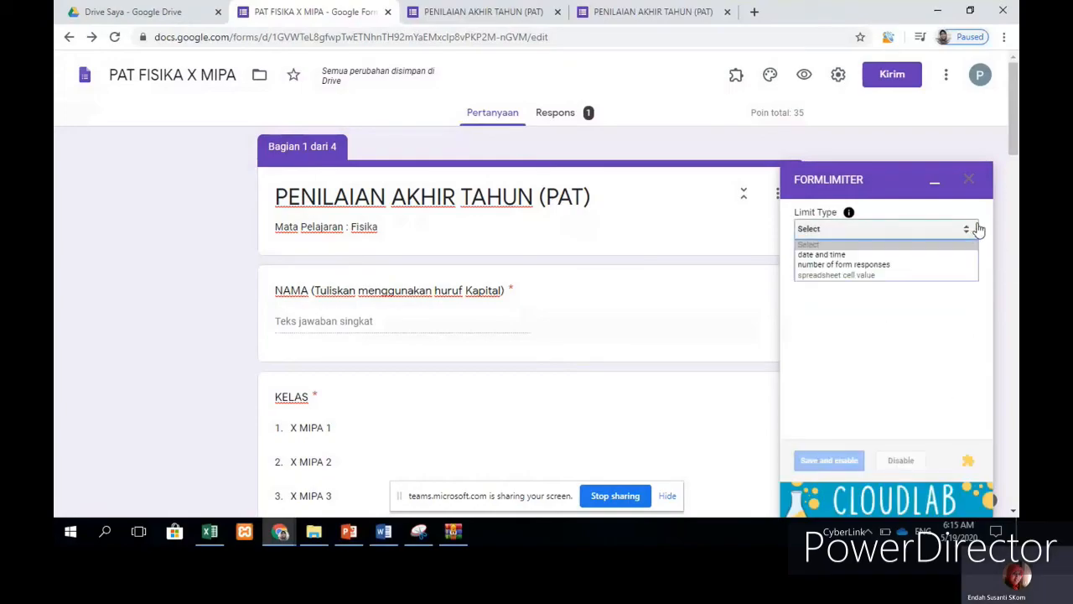
click(828, 255)
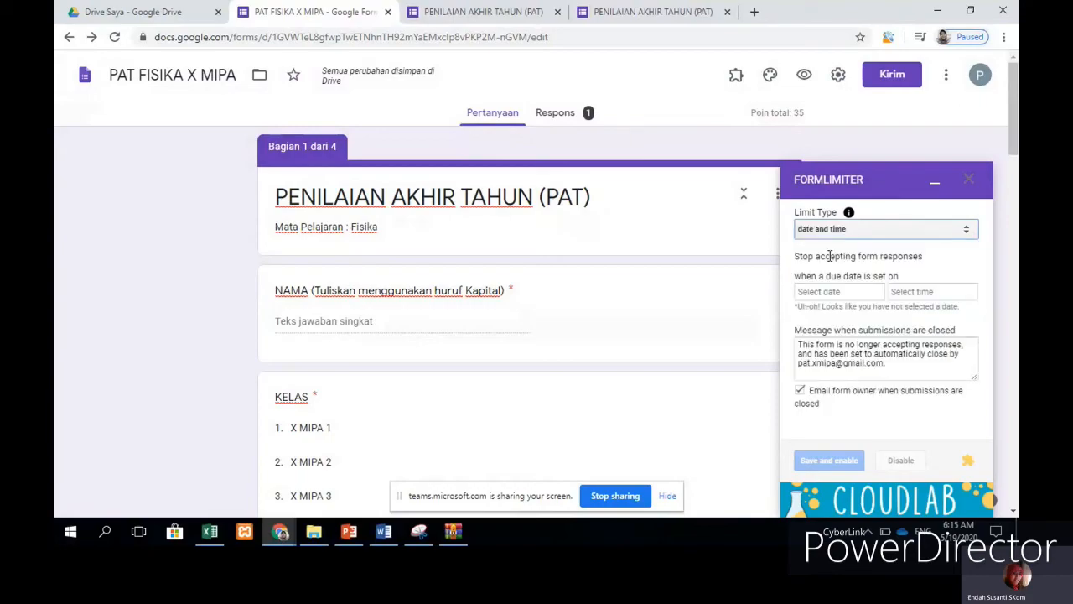
click(851, 295)
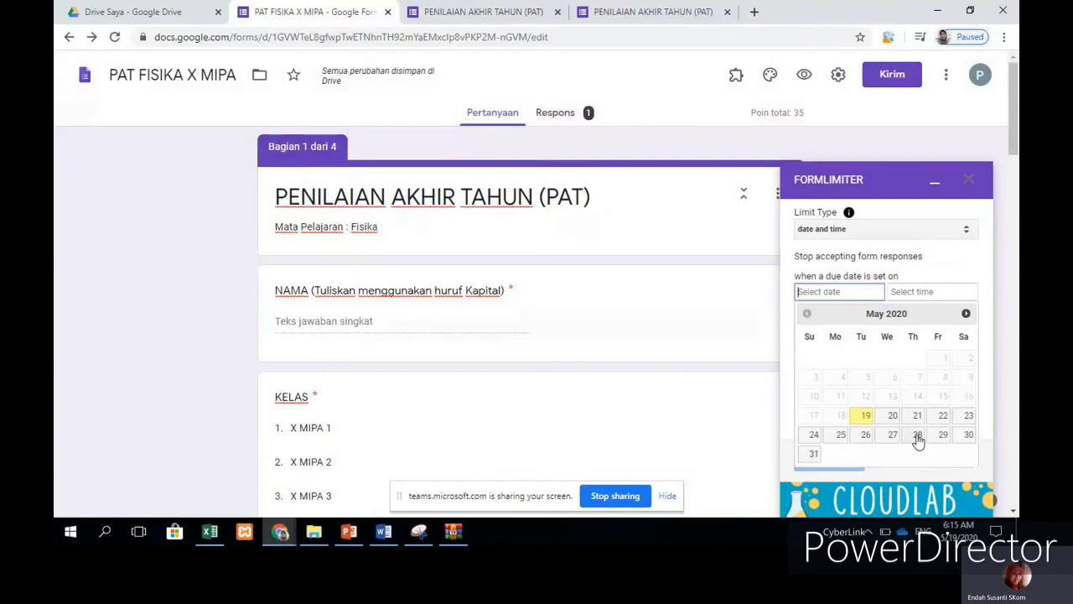
scroll(919, 419, down, 3)
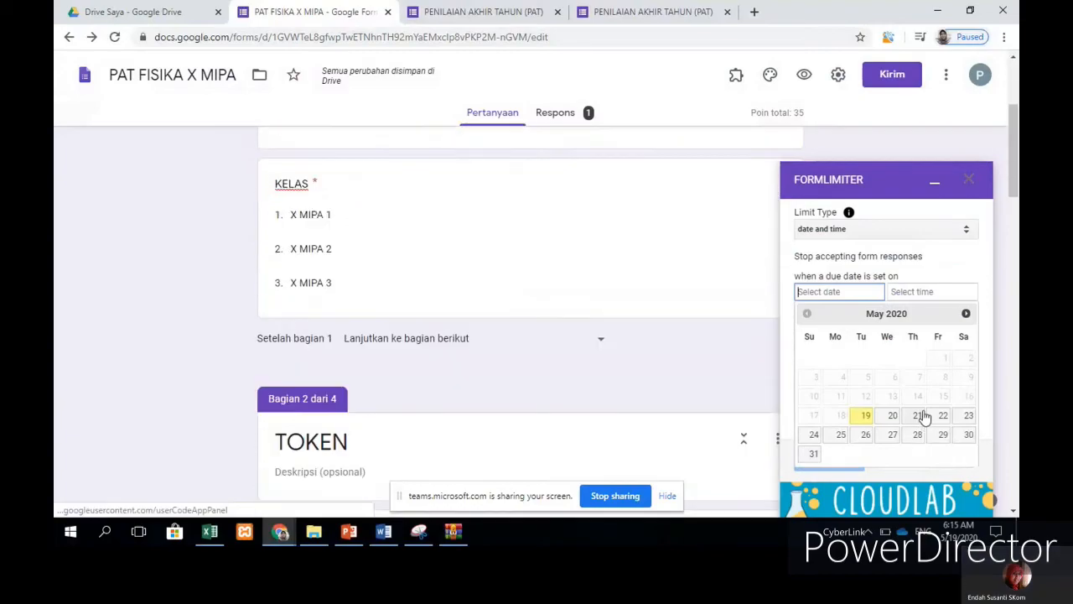
click(965, 313)
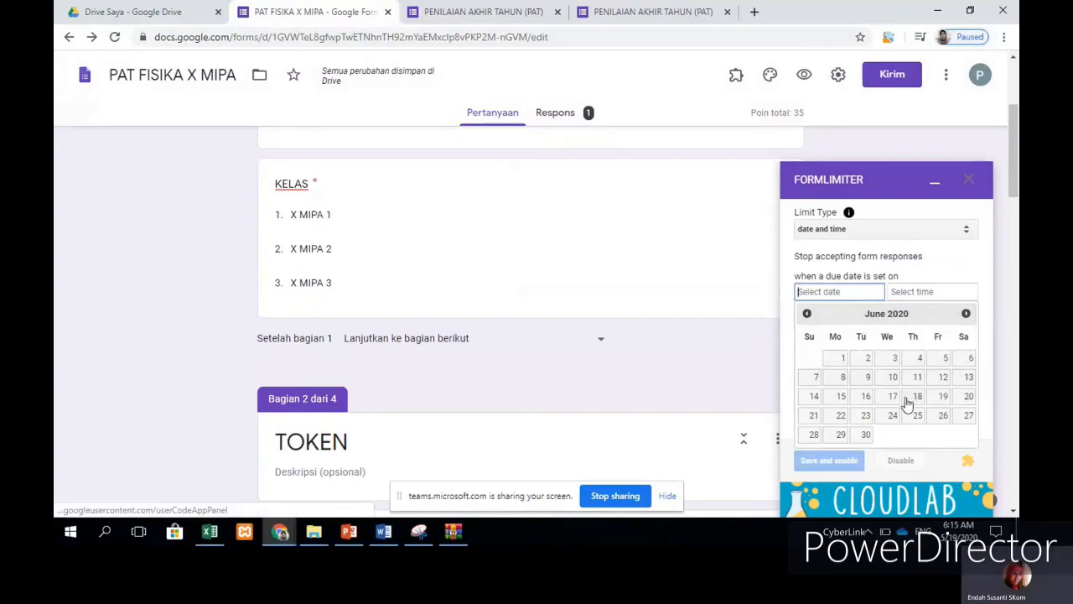
click(918, 362)
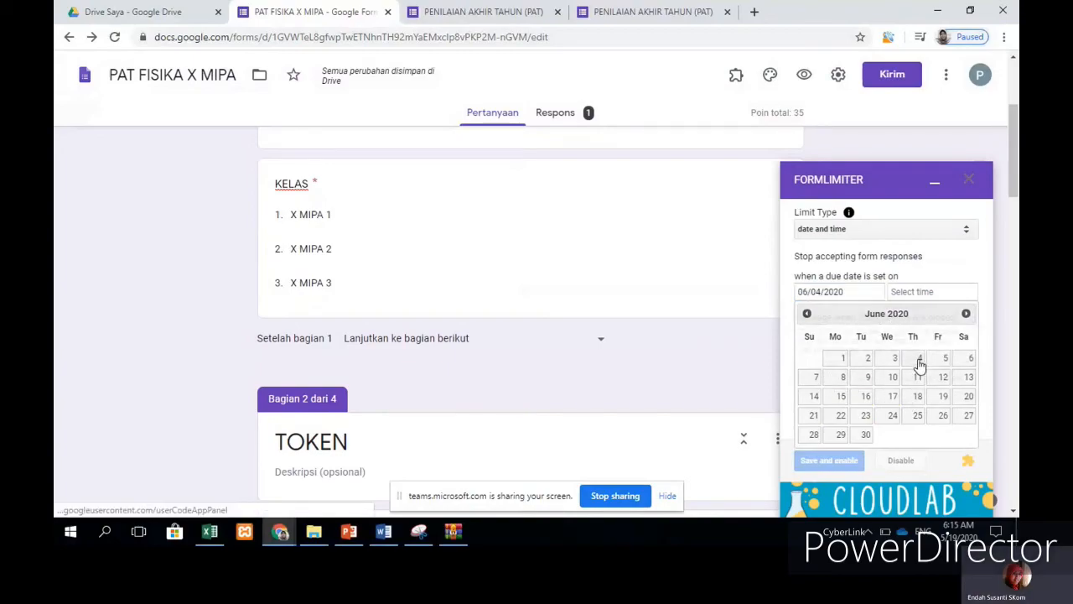
click(925, 293)
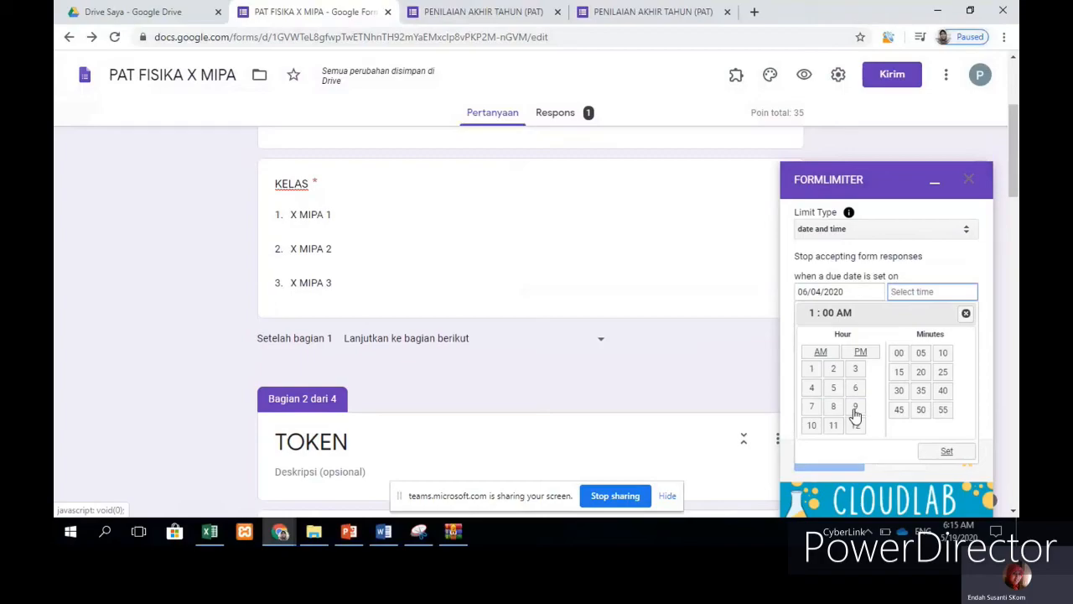
click(811, 425)
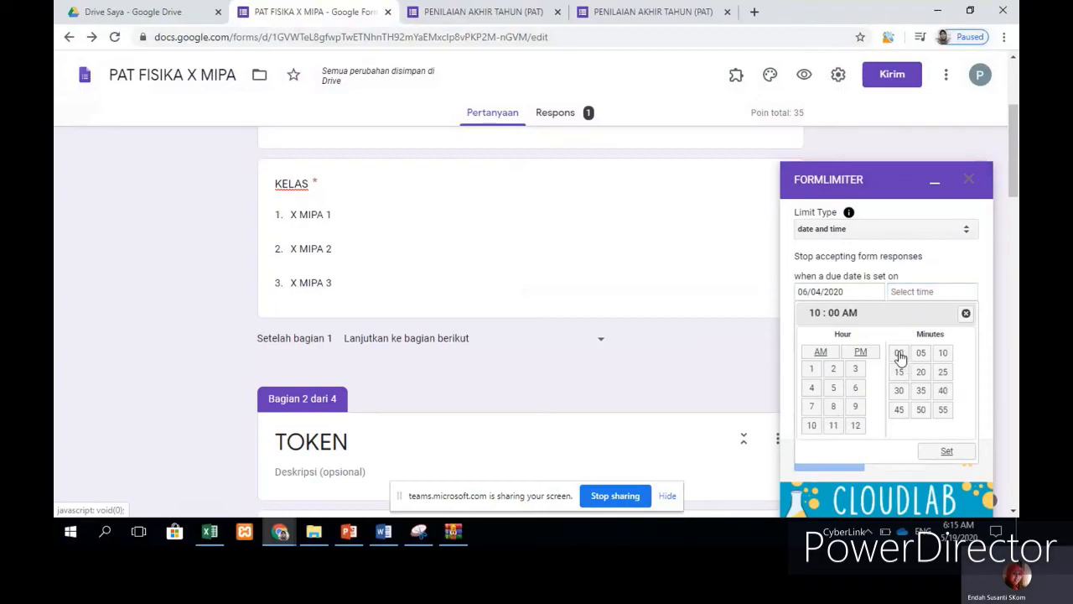
scroll(979, 356, down, 3)
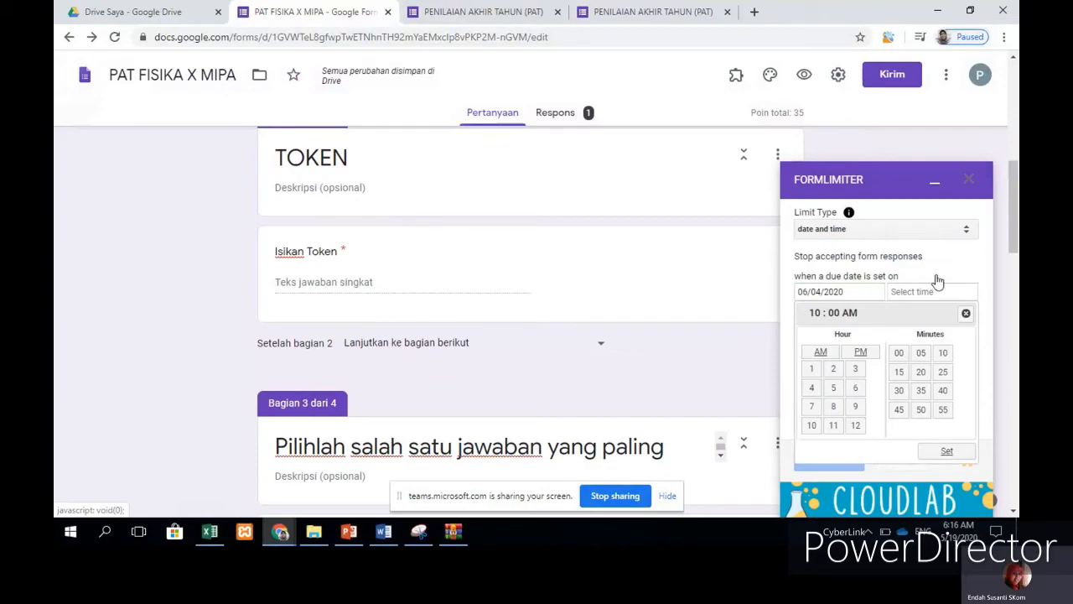
Step: Confirm 10:00 AM, set the closed message to 'Waktu mengerjakan anda sudah habis', and save and enable
click(948, 452)
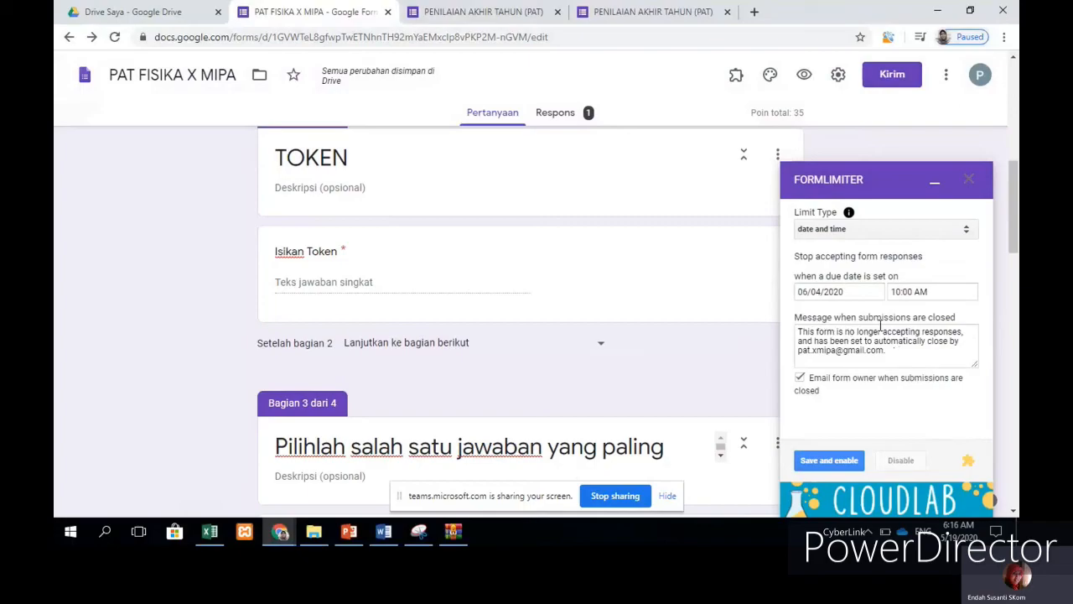
drag(896, 357, 790, 333)
key(BackSpace)
text(Waktu menge)
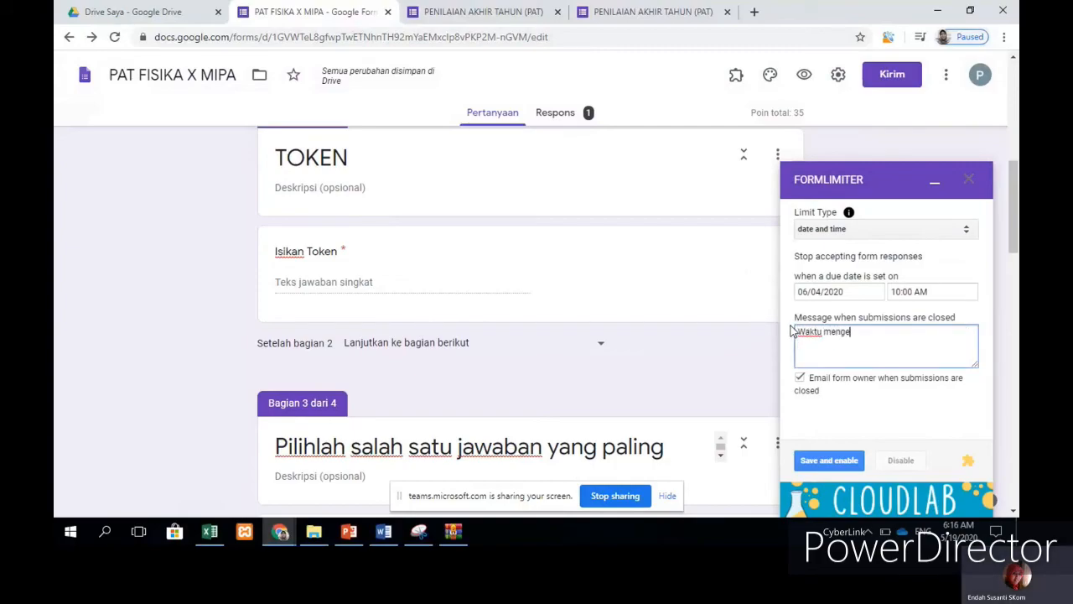
text(rjakan anda )
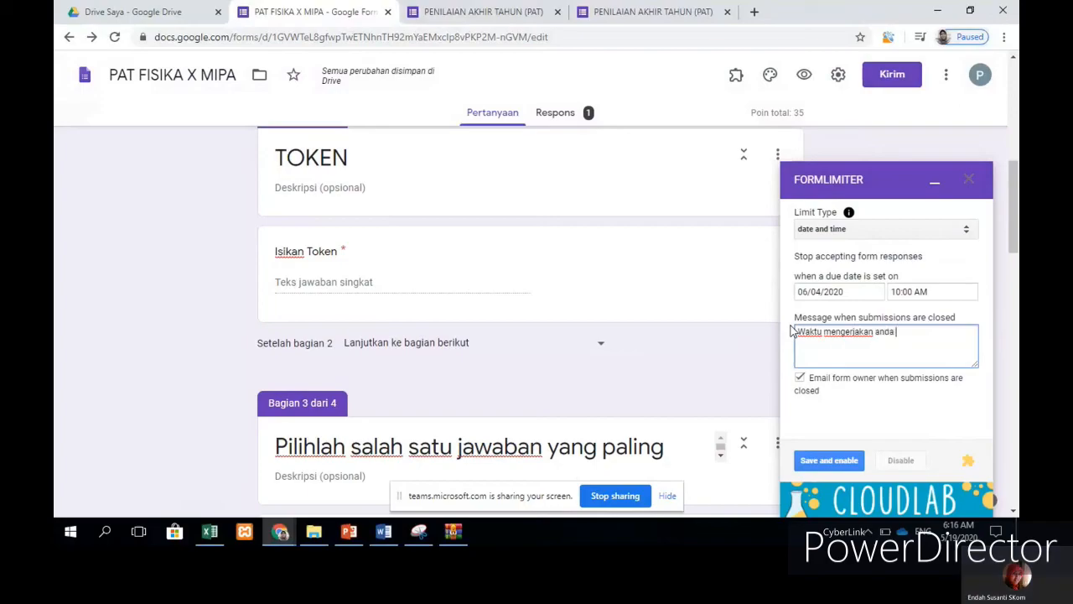
text(sudah habis)
scroll(925, 364, down, 3)
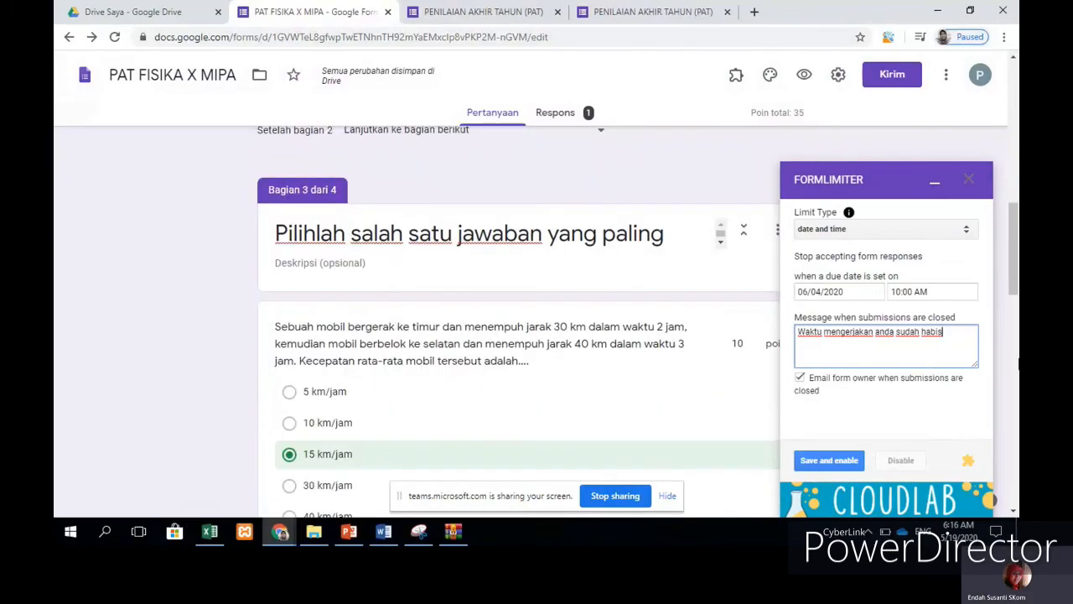
click(830, 461)
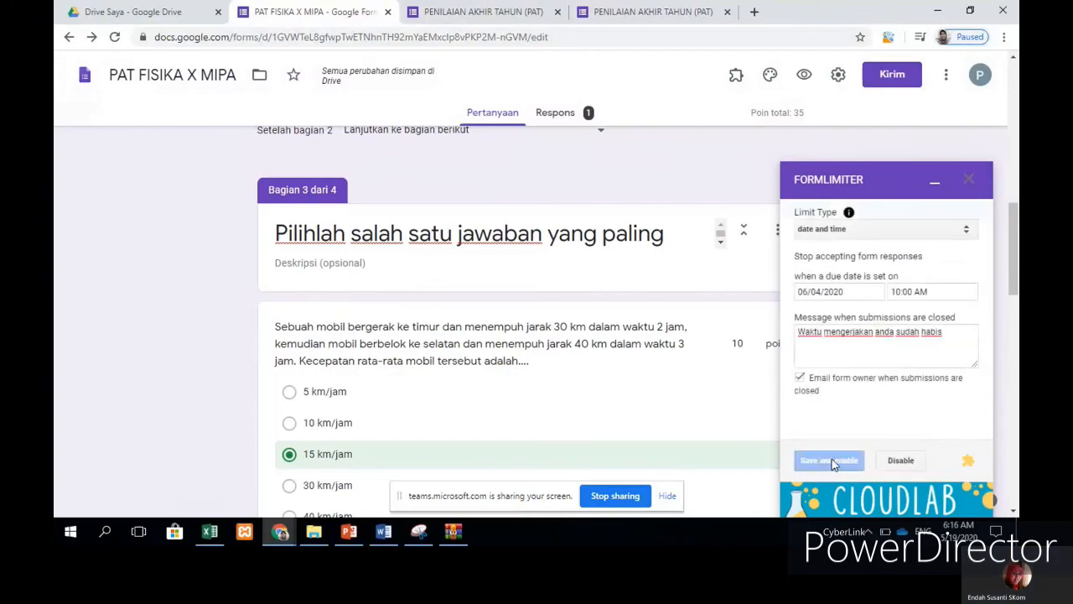
Step: Minimize the formLimiter sidebar and scroll the quiz back to the top
click(933, 187)
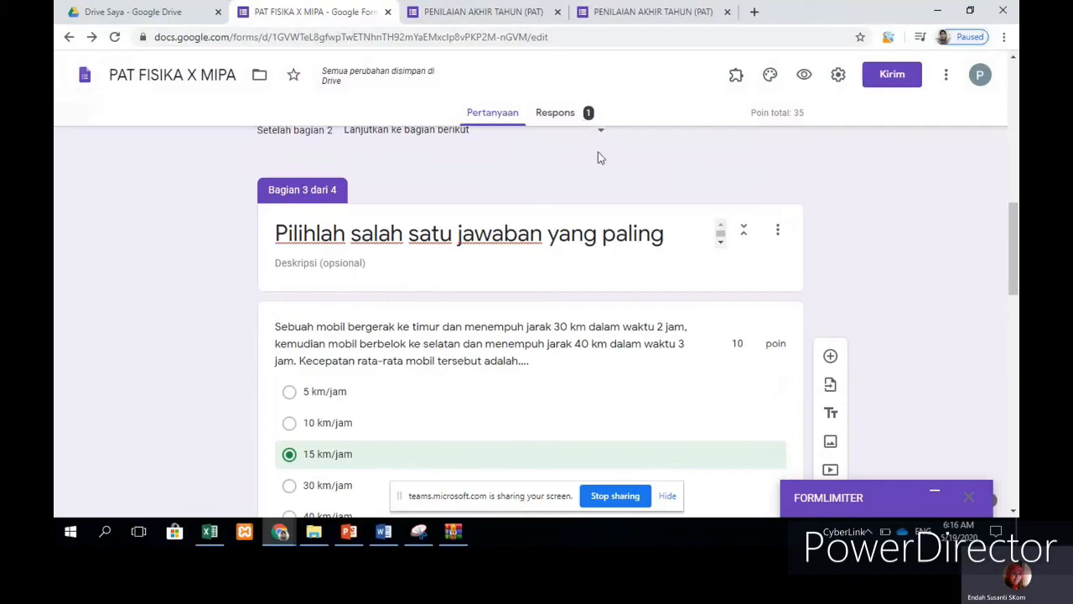
scroll(814, 194, up, 10)
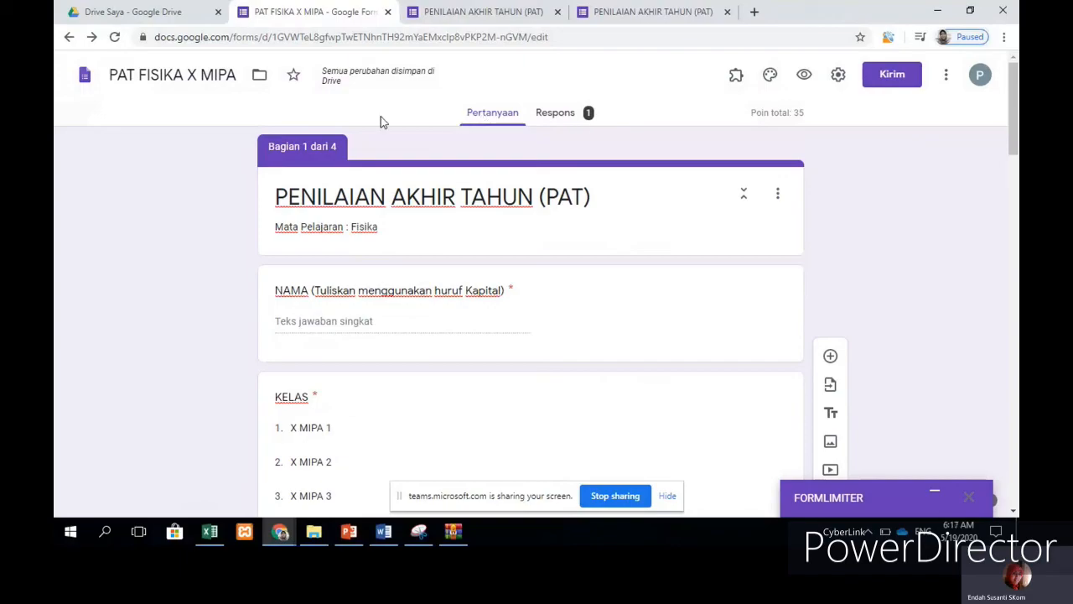
scroll(839, 185, down, 3)
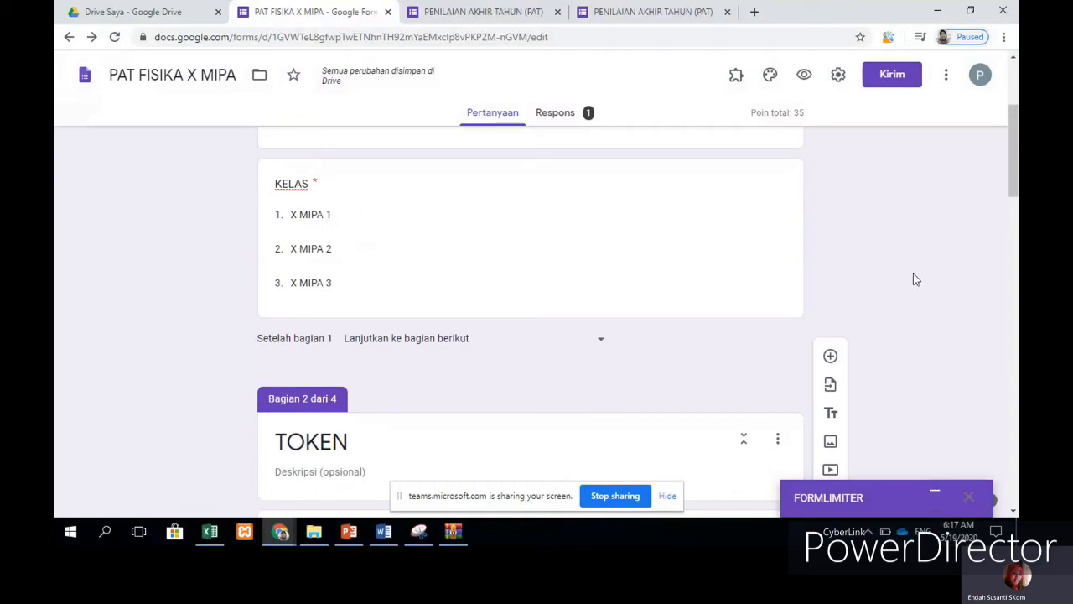
scroll(906, 228, up, 3)
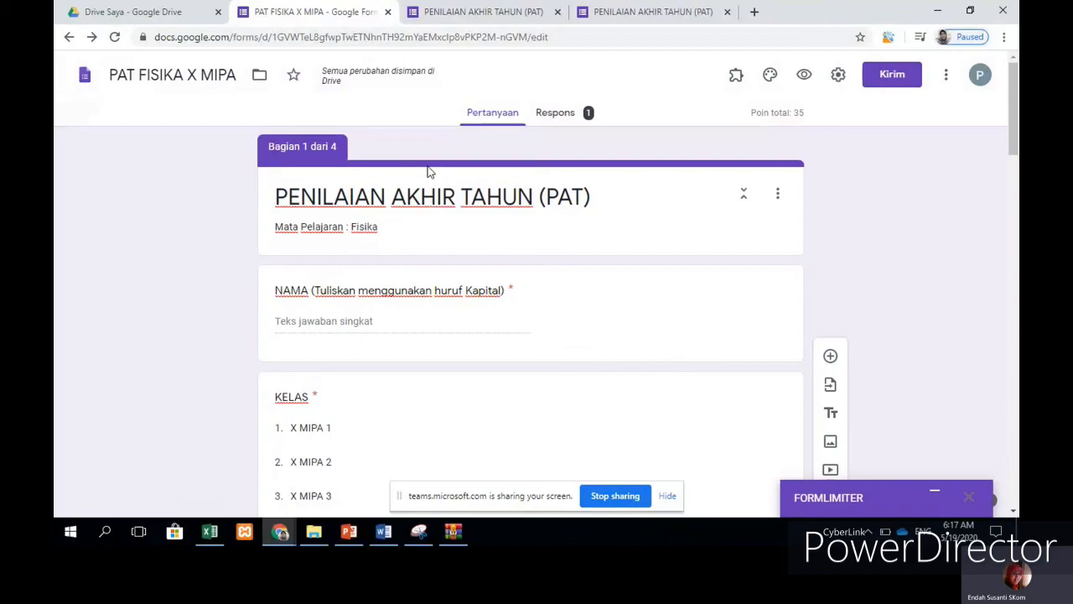
Step: Copy a shortened forms.gle link from the Kirim dialog, then close it
click(893, 80)
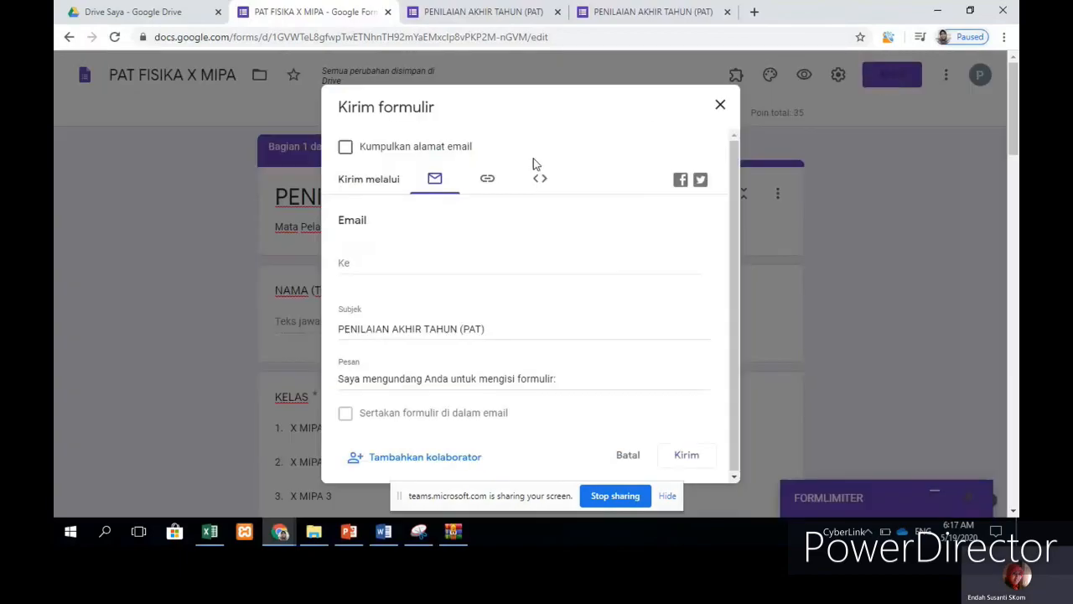
click(492, 178)
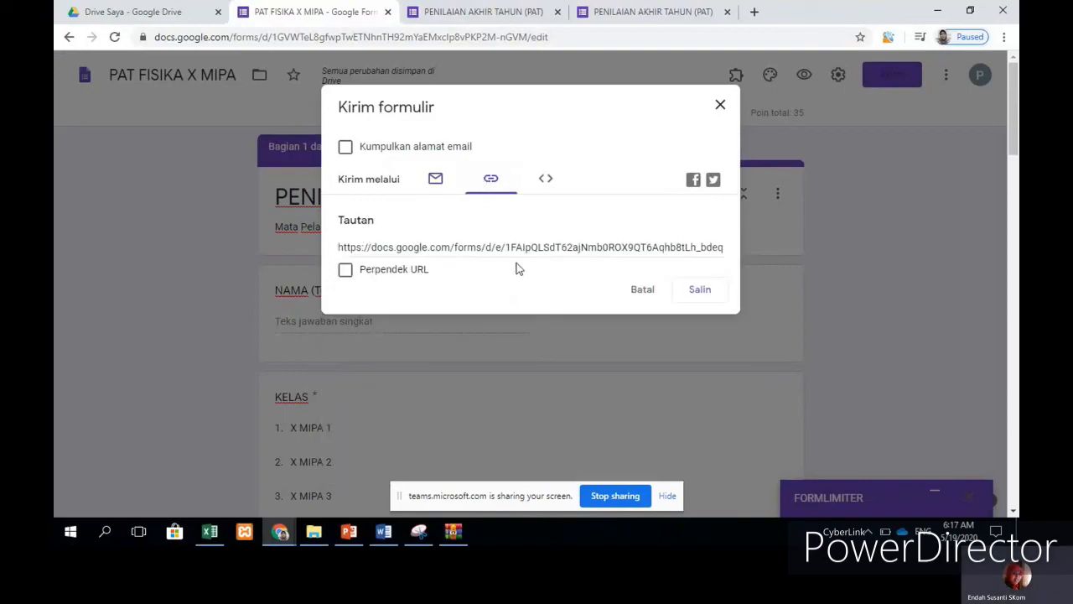
click(346, 271)
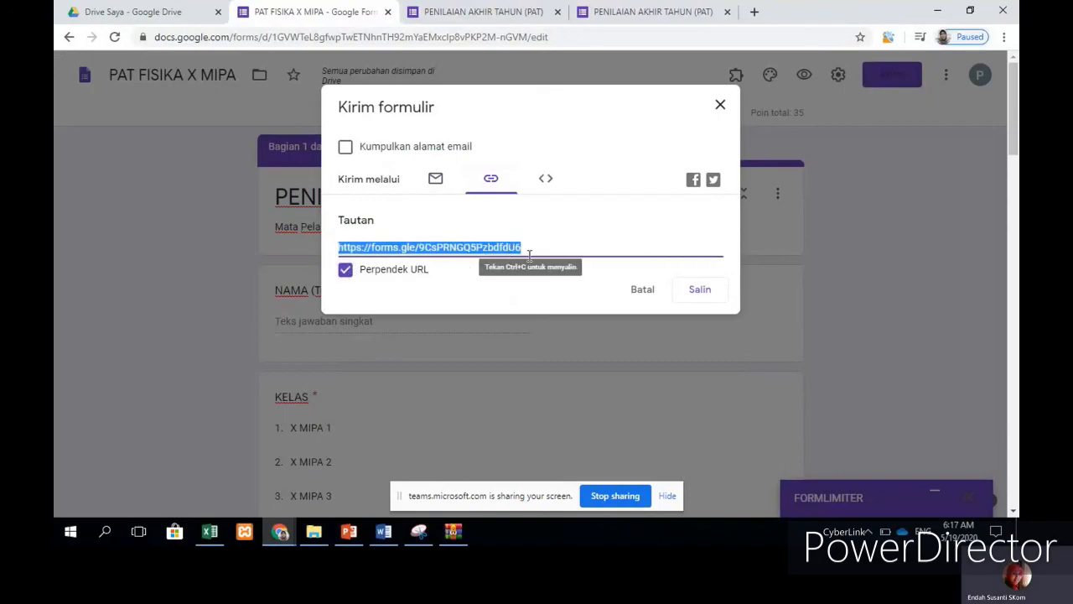
click(699, 293)
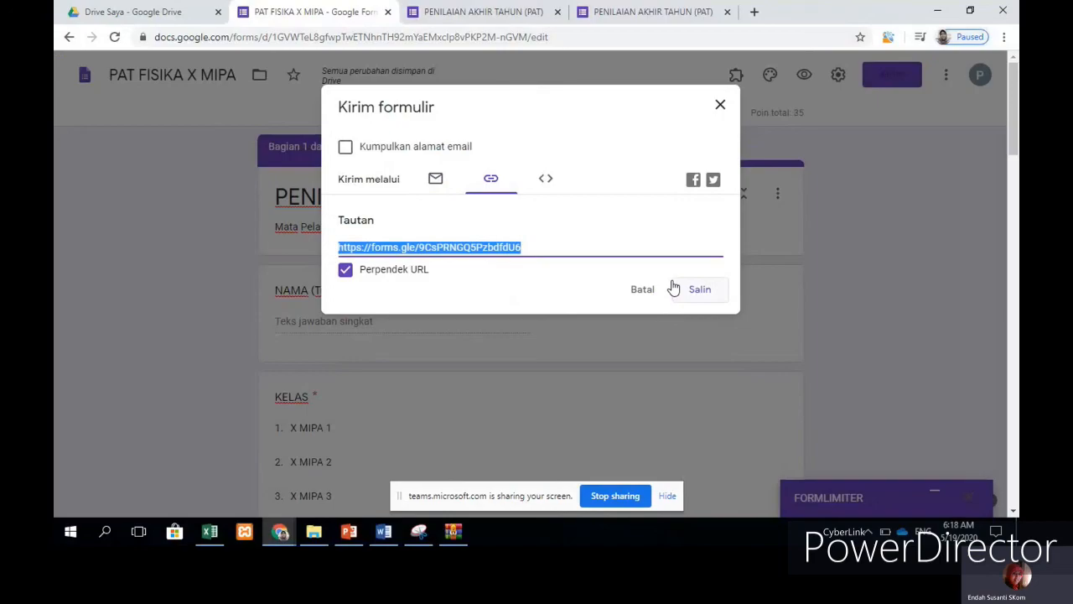
click(719, 109)
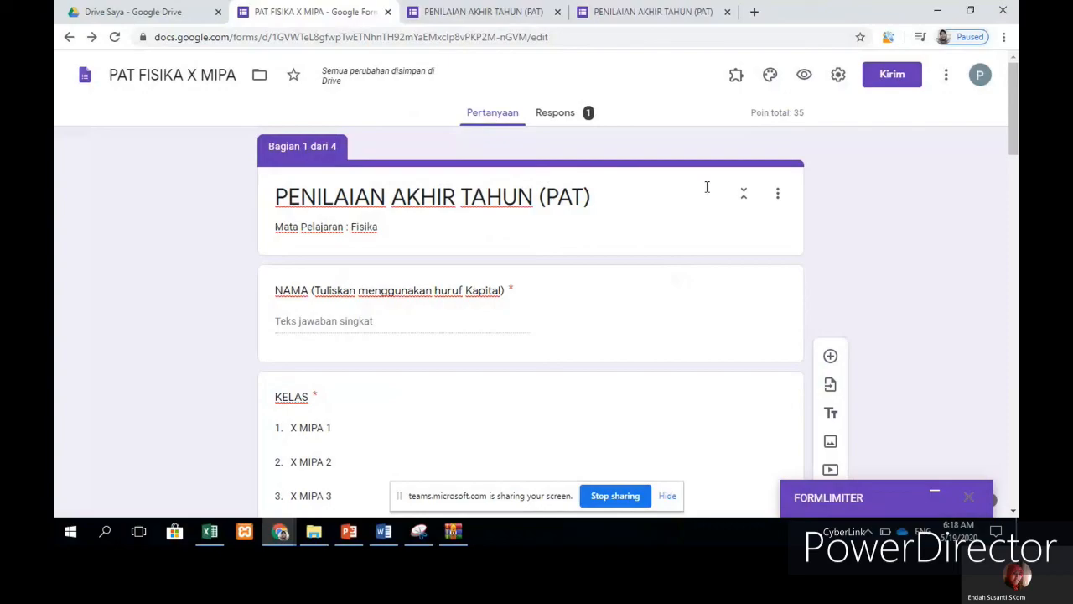
scroll(694, 184, down, 15)
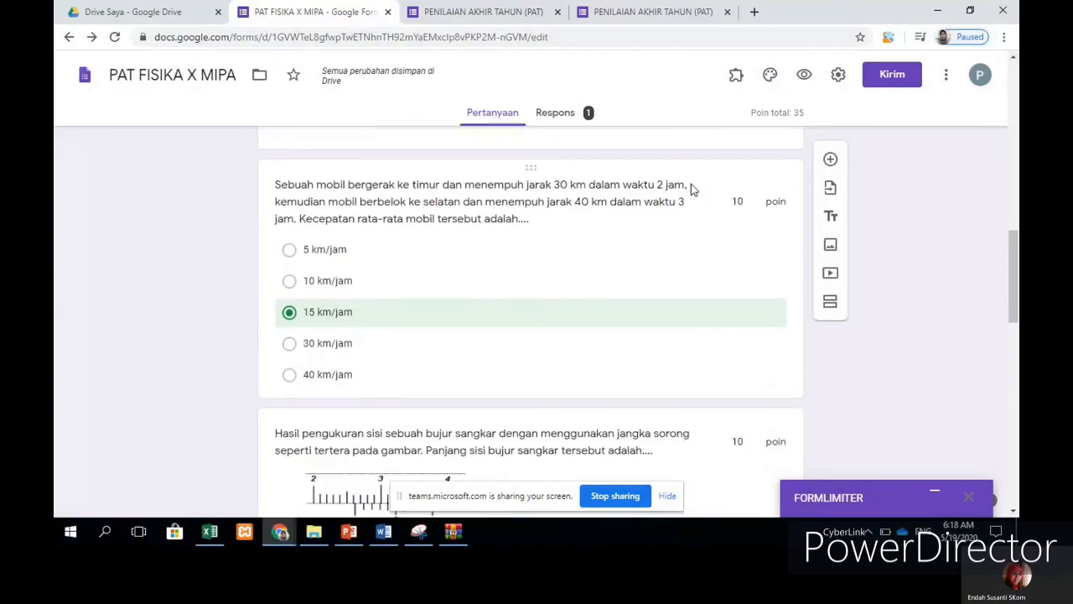
scroll(690, 186, down, 7)
scroll(690, 189, up, 3)
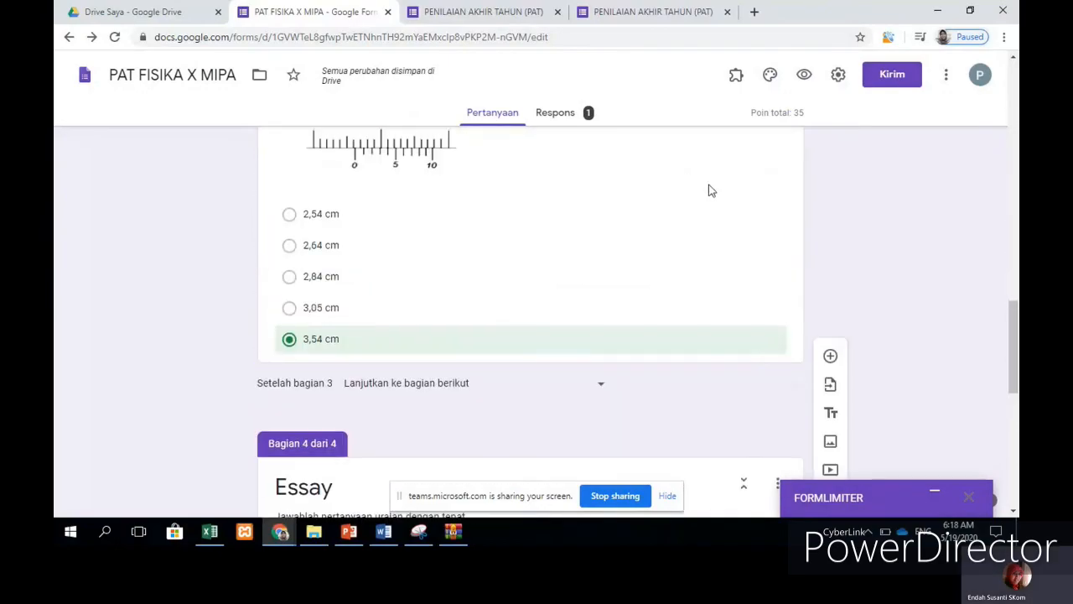